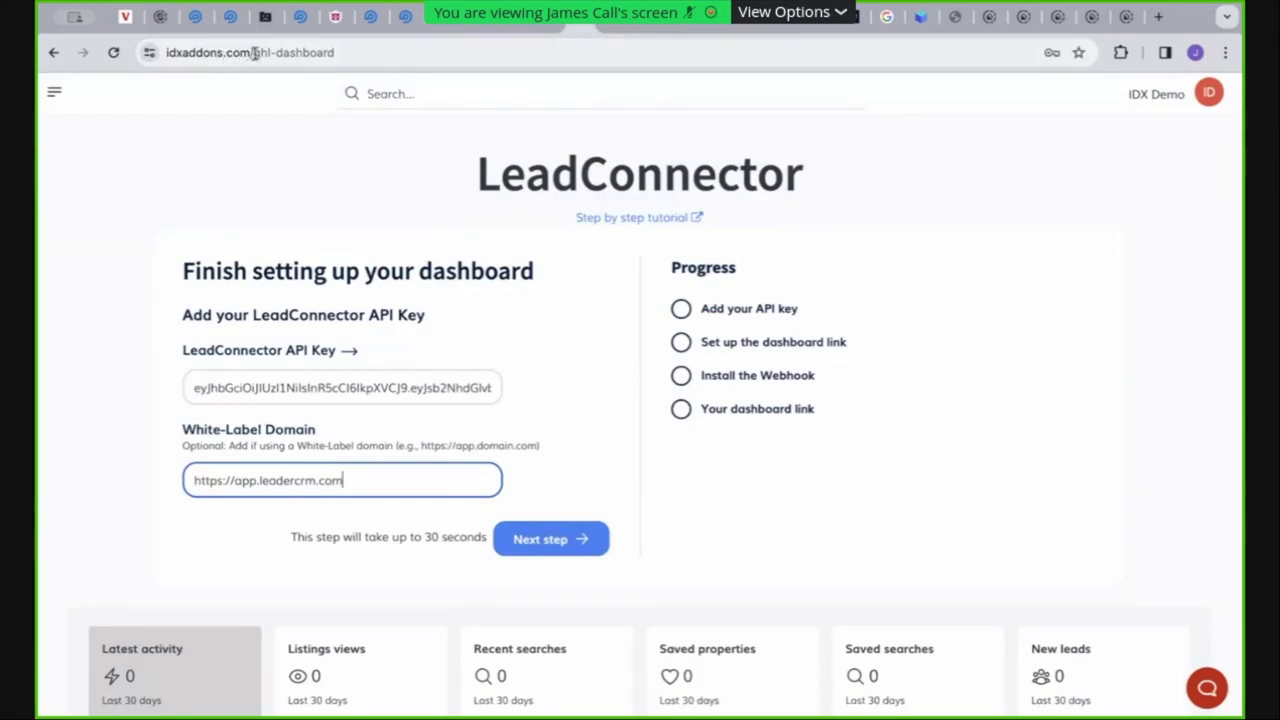
# Sign out of the IDXAddons account from the ghl-dashboard page
pyautogui.moveTo(250, 55); pyautogui.dragTo(372, 50)
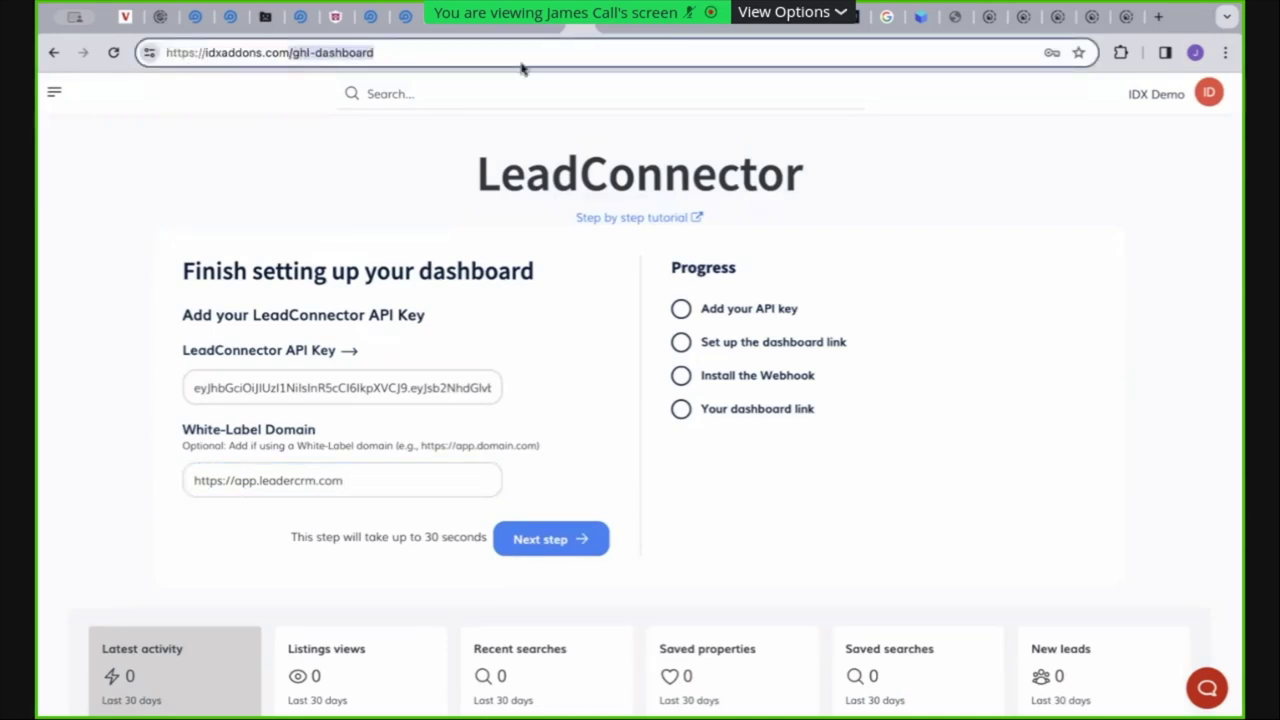
pyautogui.click(1212, 97)
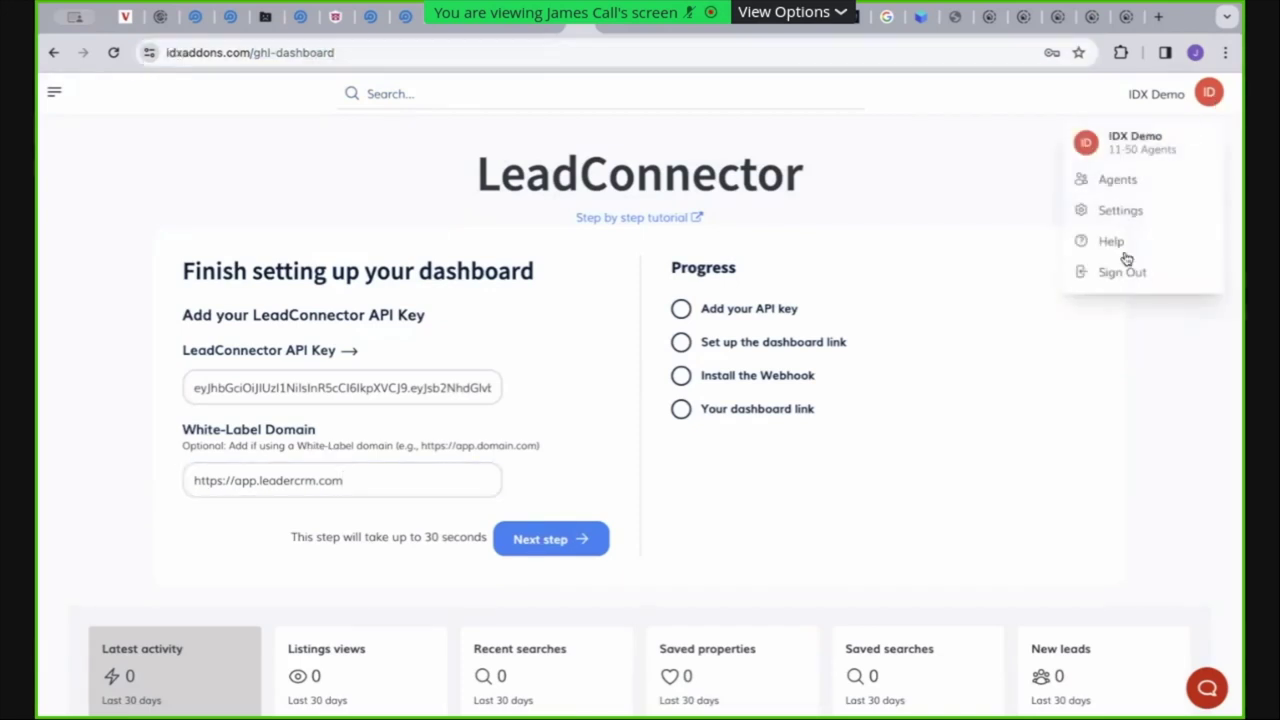
pyautogui.click(1135, 272)
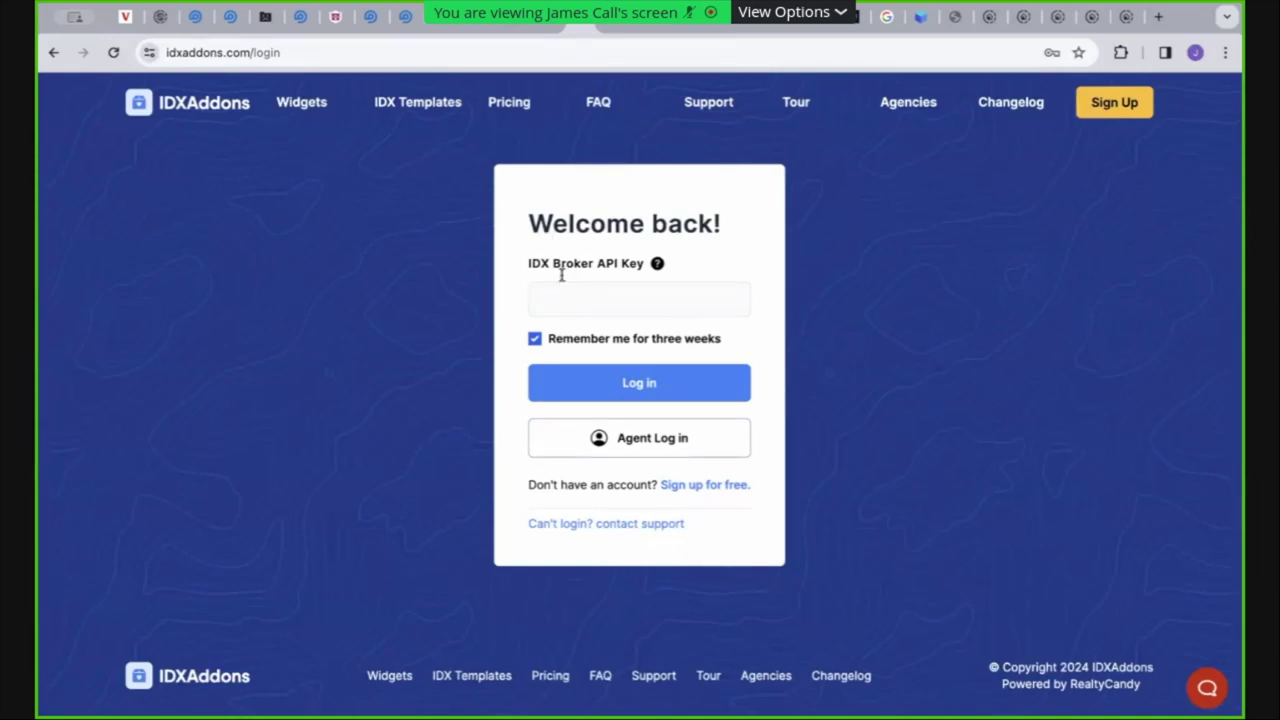
# Log in to IDXAddons with the IDX Broker API key, keeping the three-week remember option enabled
pyautogui.click(583, 306)
pyautogui.hotkey('alt', 'Tab')
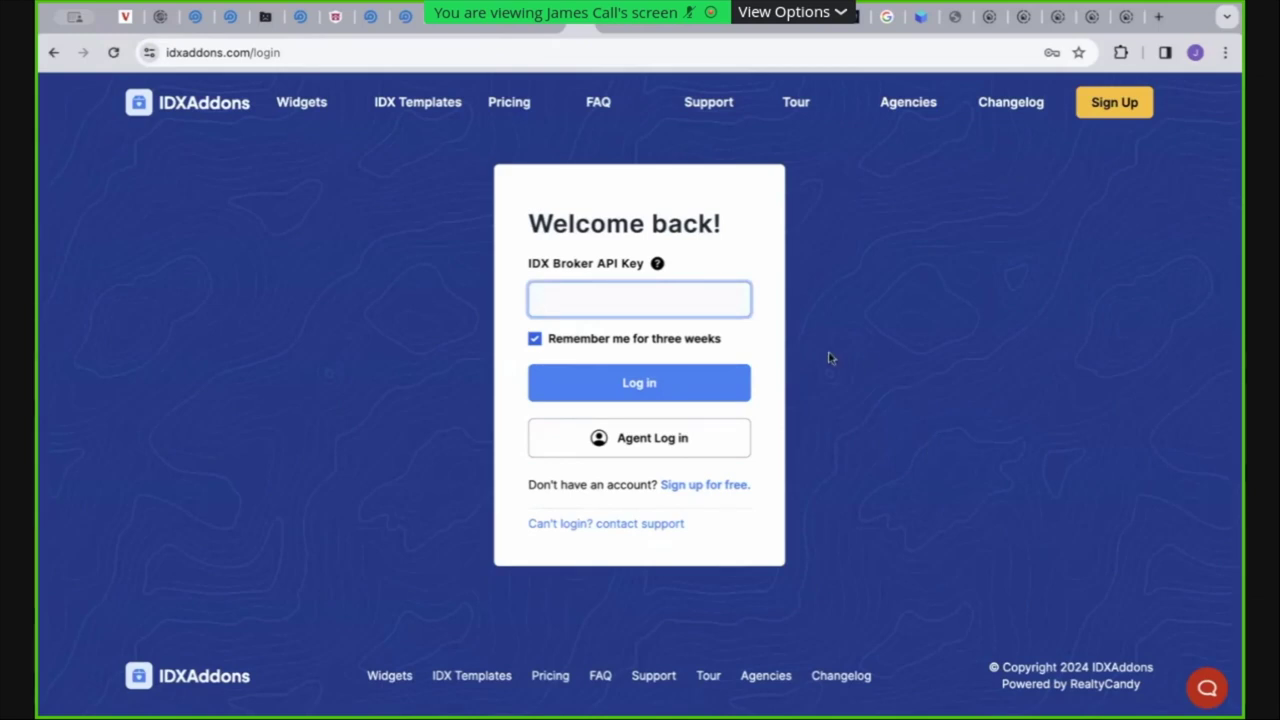
pyautogui.click(618, 305)
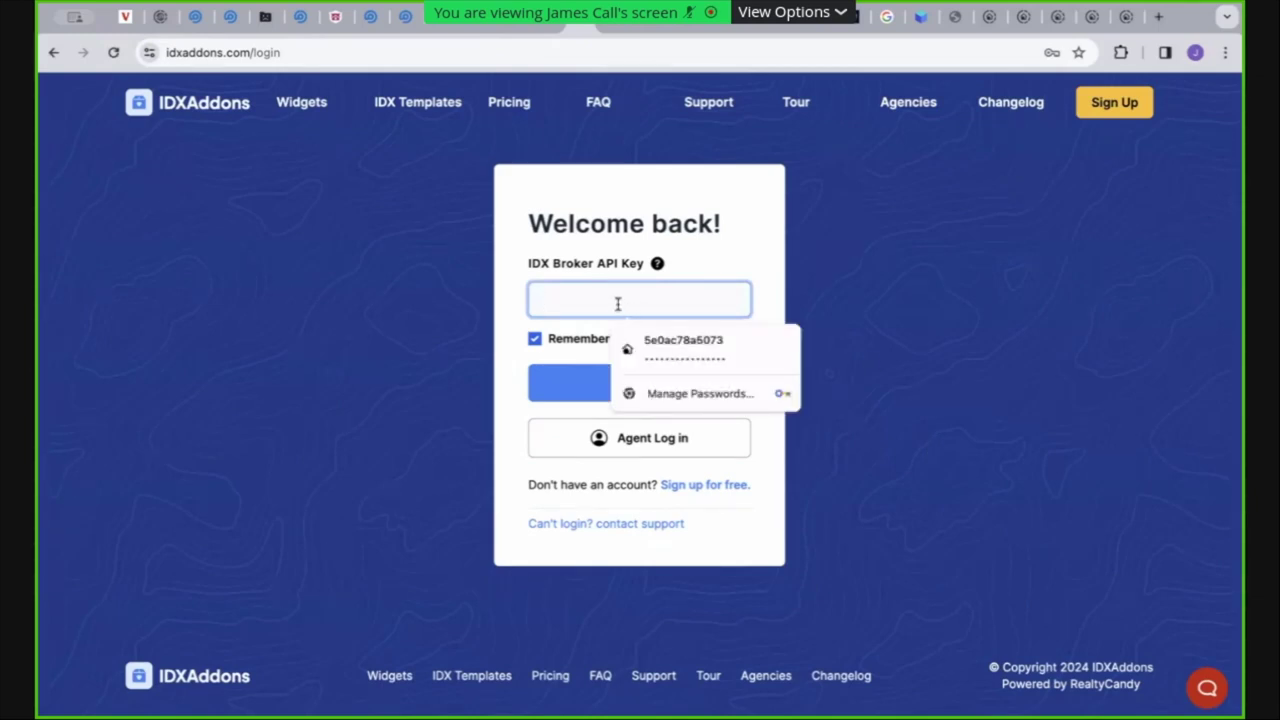
pyautogui.hotkey('ctrl', 'v')
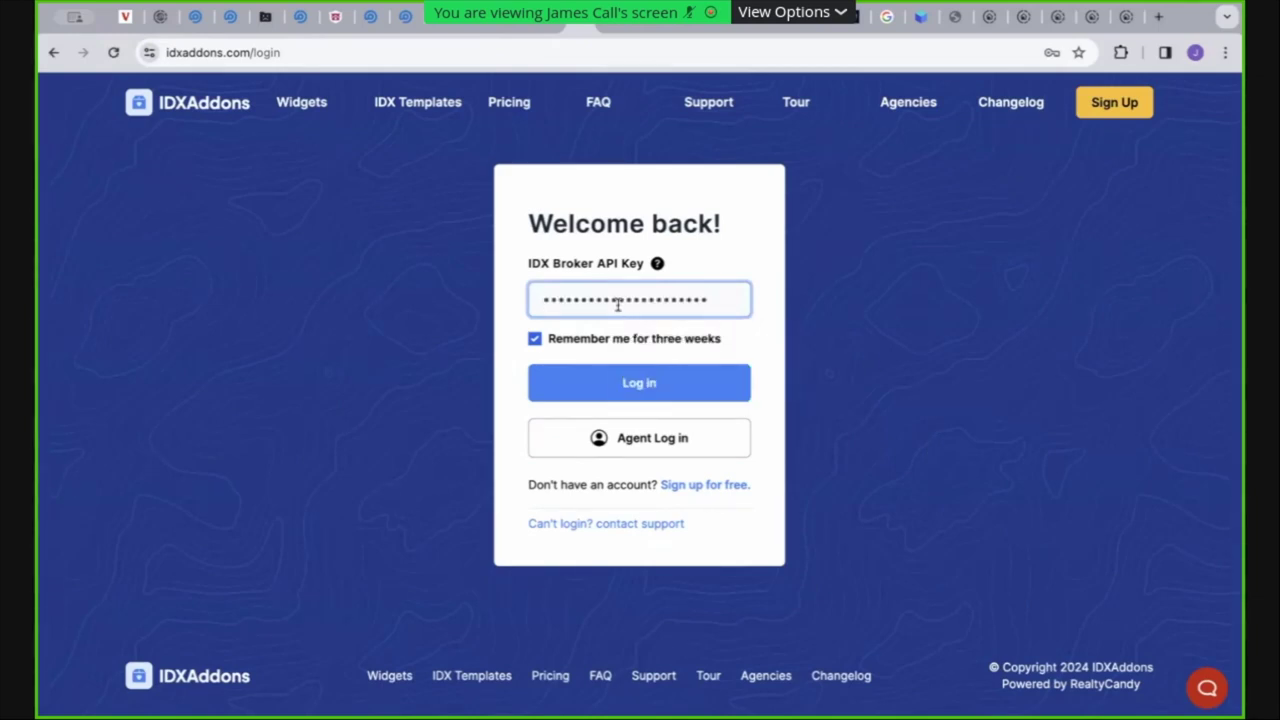
pyautogui.click(620, 385)
pyautogui.click(630, 378)
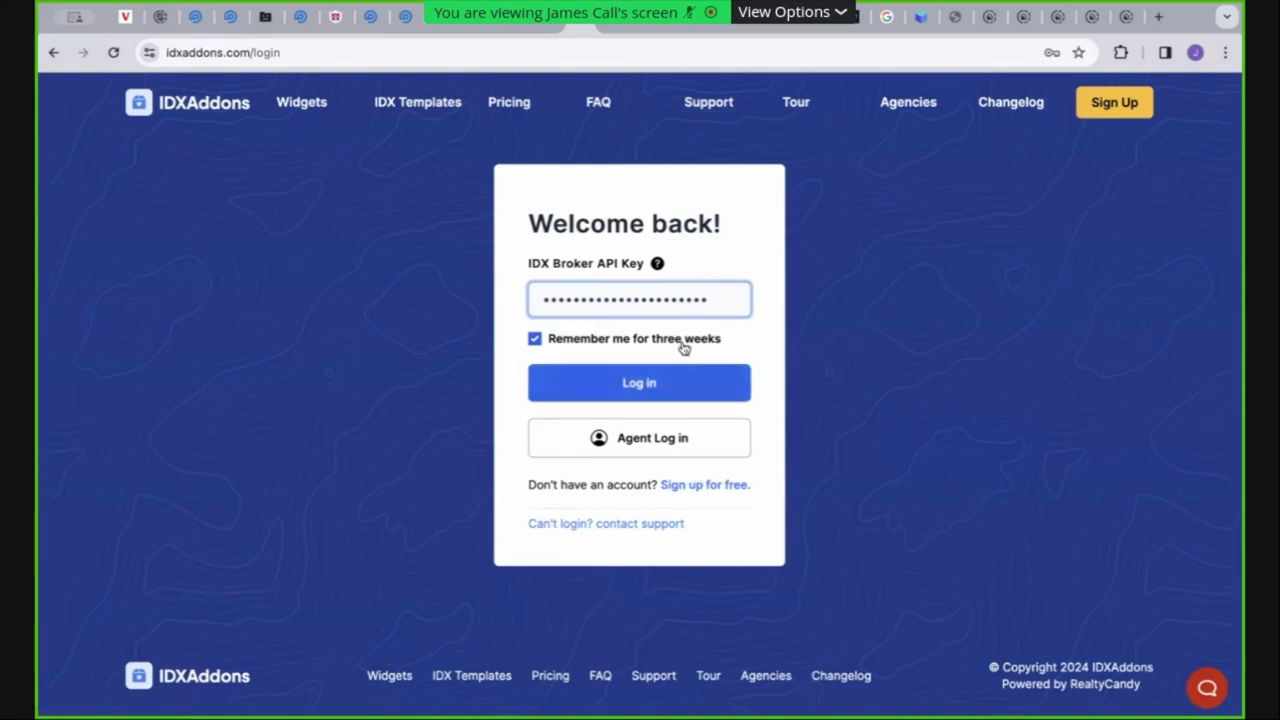
pyautogui.click(681, 390)
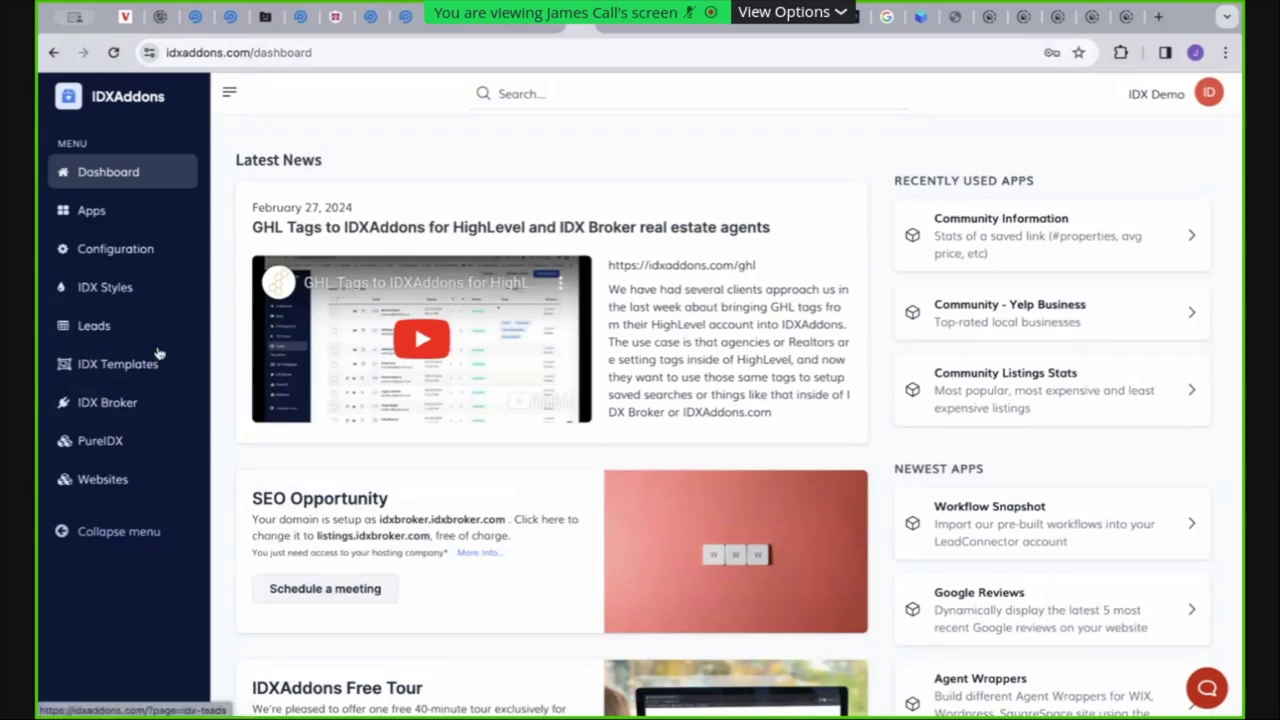
# Open the LeadConnector setup page at idxaddons.com/ghl-dashboard
pyautogui.click(255, 52)
pyautogui.doubleClick(255, 52)
pyautogui.click(126, 216)
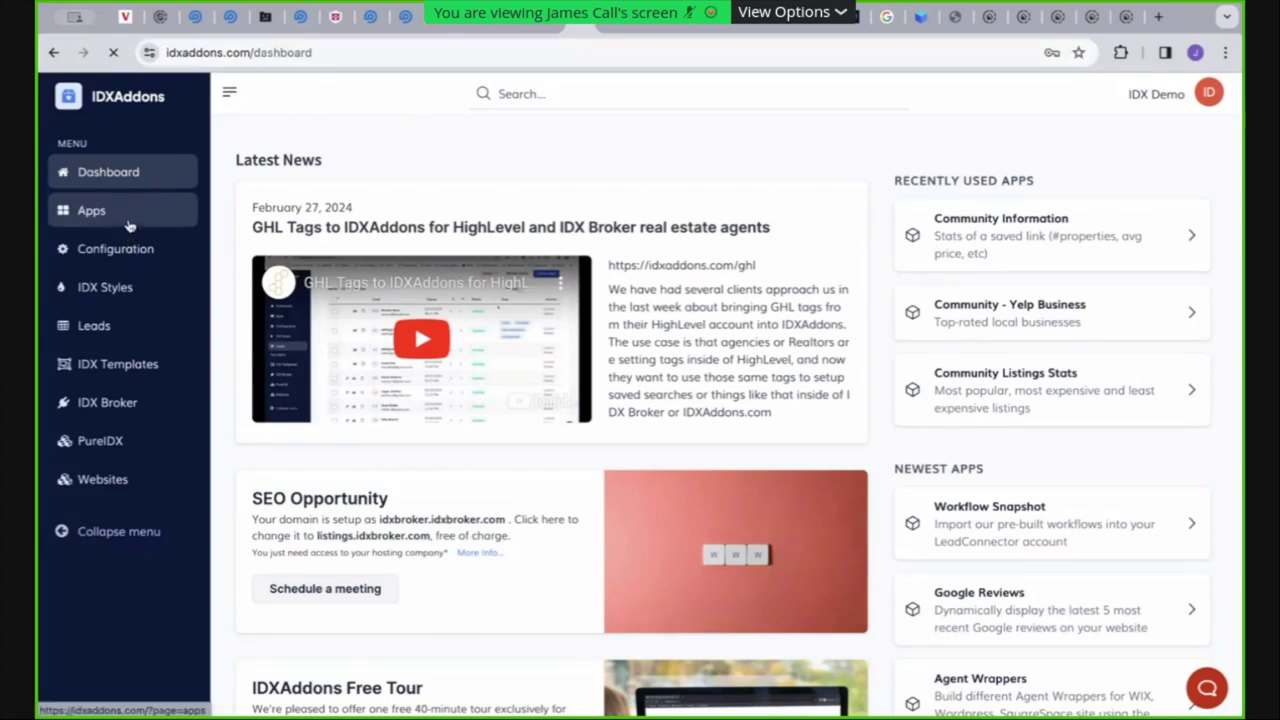
pyautogui.click(257, 55)
pyautogui.doubleClick(288, 60)
pyautogui.write('ghl')
pyautogui.click(356, 87)
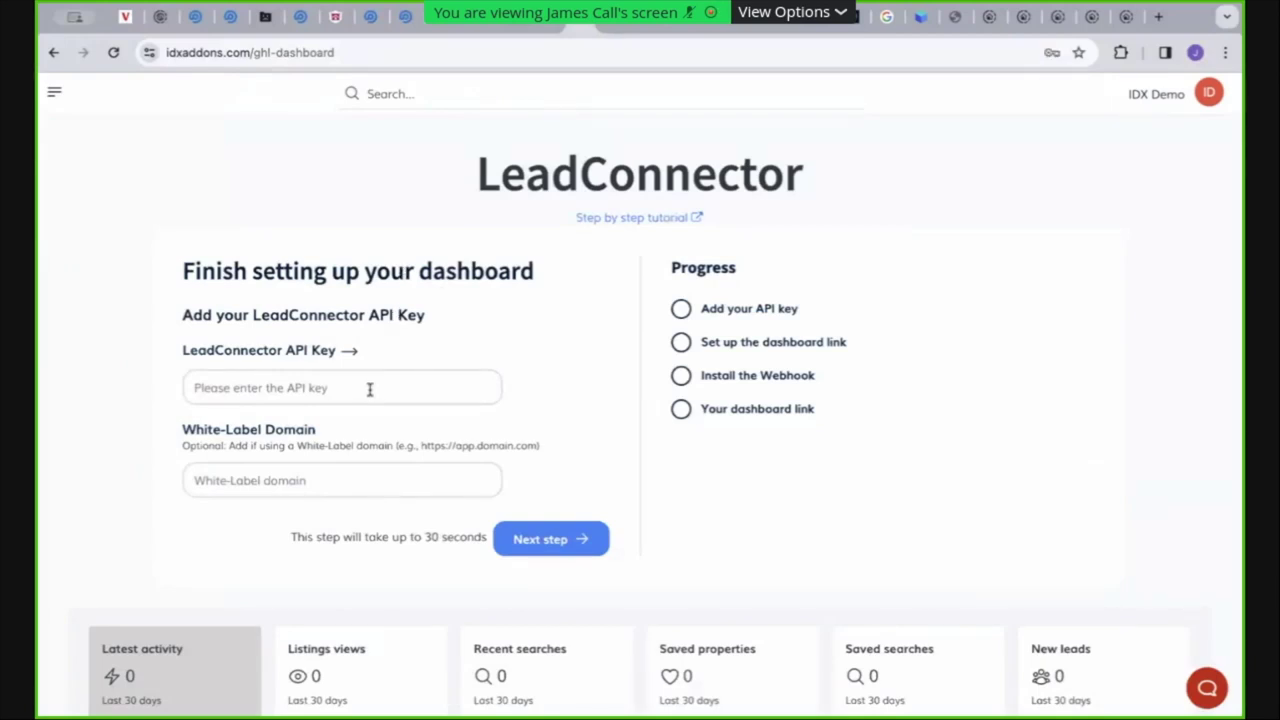
# Copy the API key from the CRM's Business Profile settings and paste it as the LeadConnector API Key in IDXAddons
pyautogui.click(652, 23)
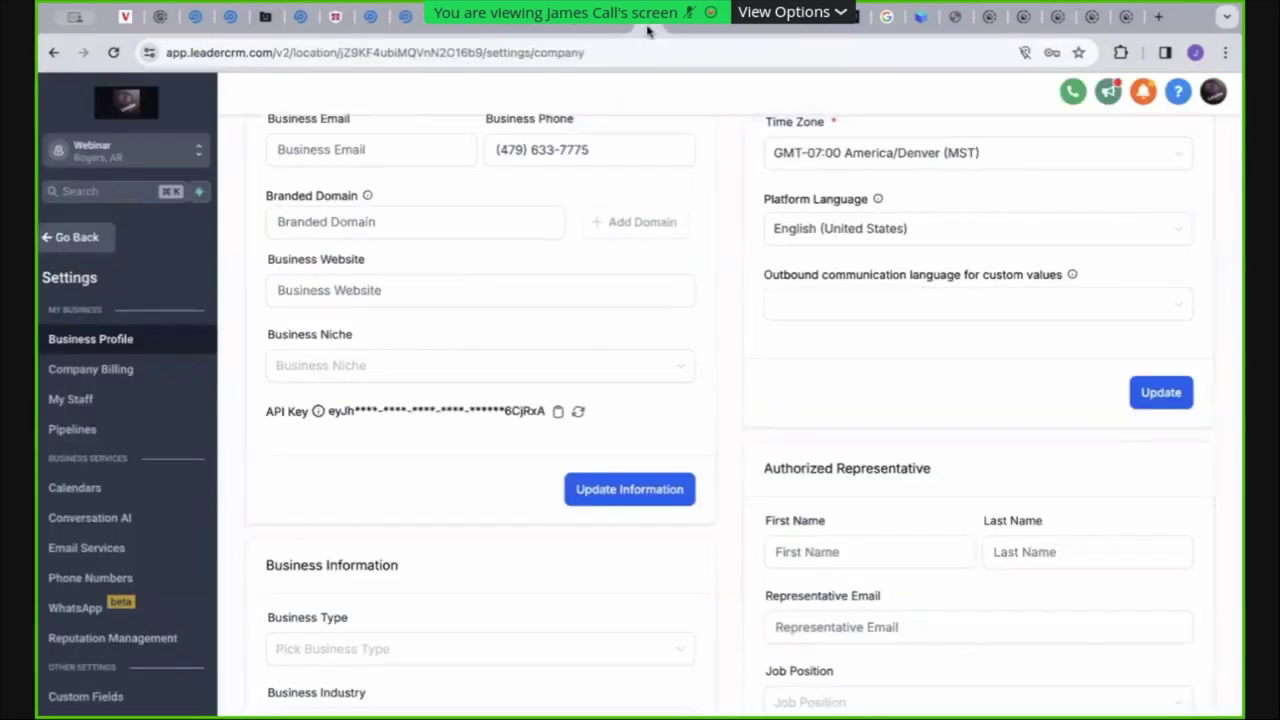
pyautogui.click(559, 412)
pyautogui.click(583, 24)
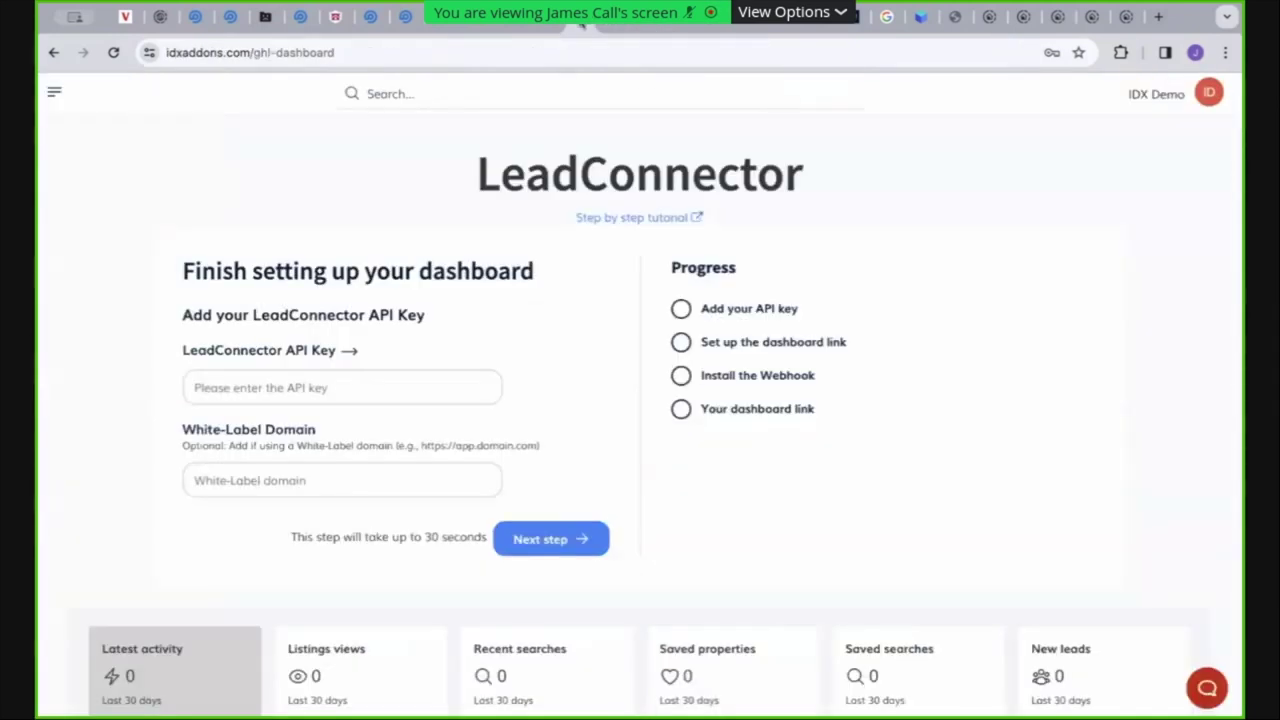
pyautogui.click(349, 378)
pyautogui.hotkey('ctrl', 'v')
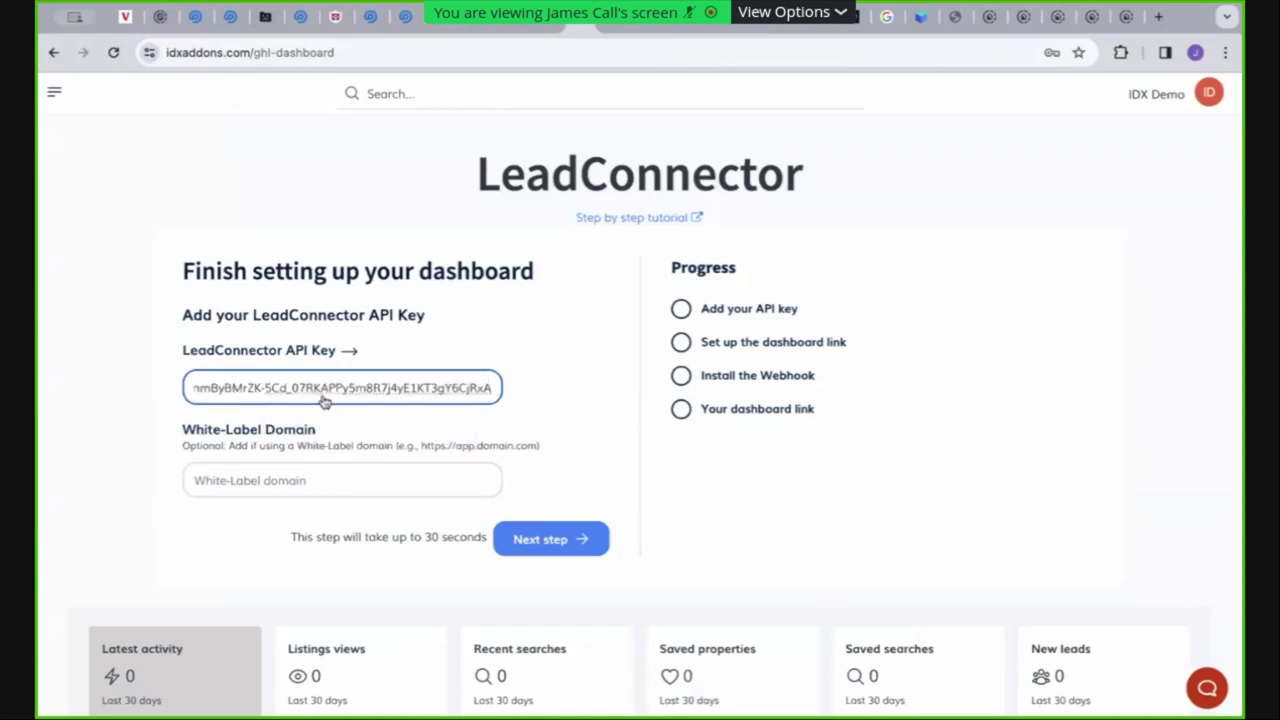
pyautogui.click(285, 481)
pyautogui.click(662, 22)
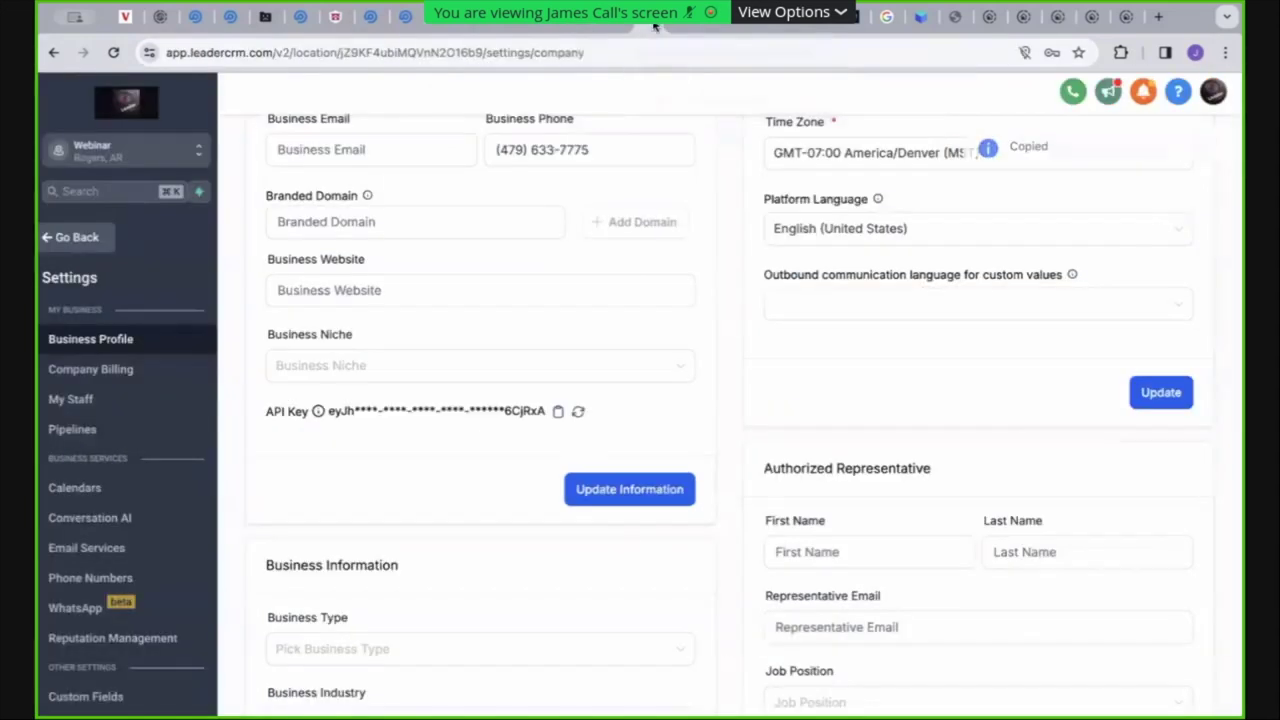
pyautogui.click(285, 155)
pyautogui.scroll(2, 229, 149)
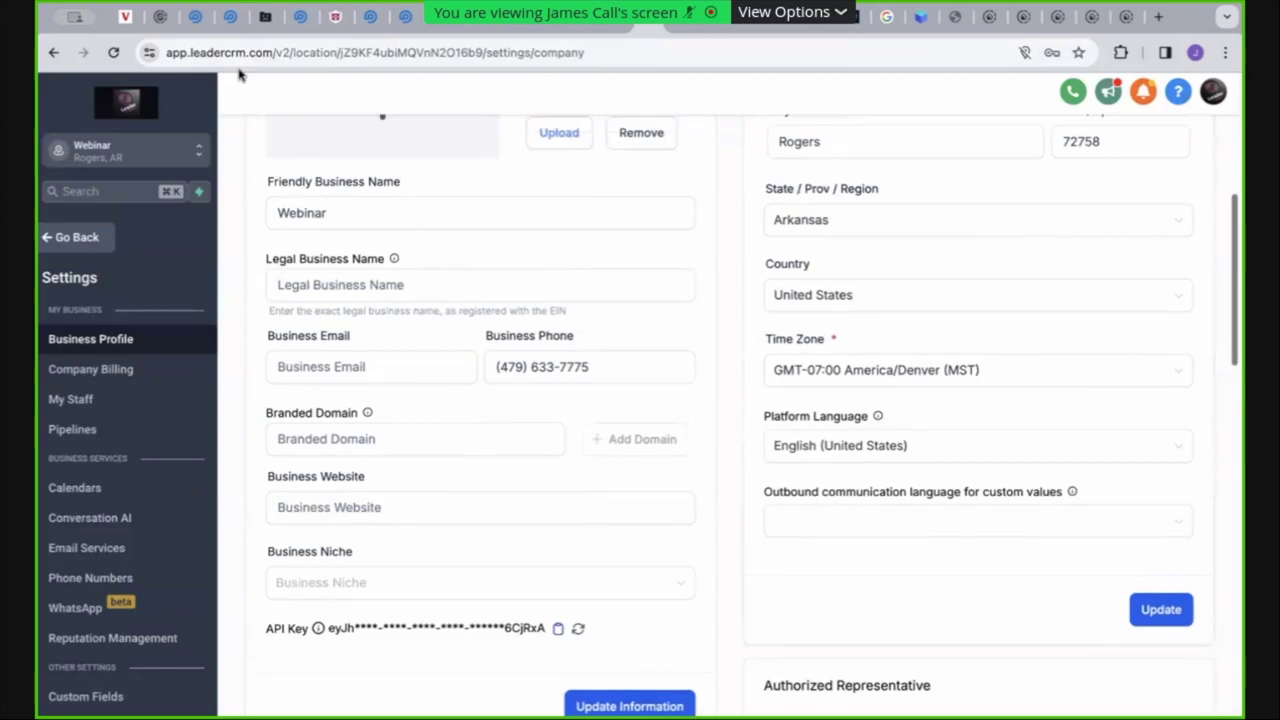
pyautogui.click(276, 52)
pyautogui.moveTo(276, 52); pyautogui.dragTo(148, 50)
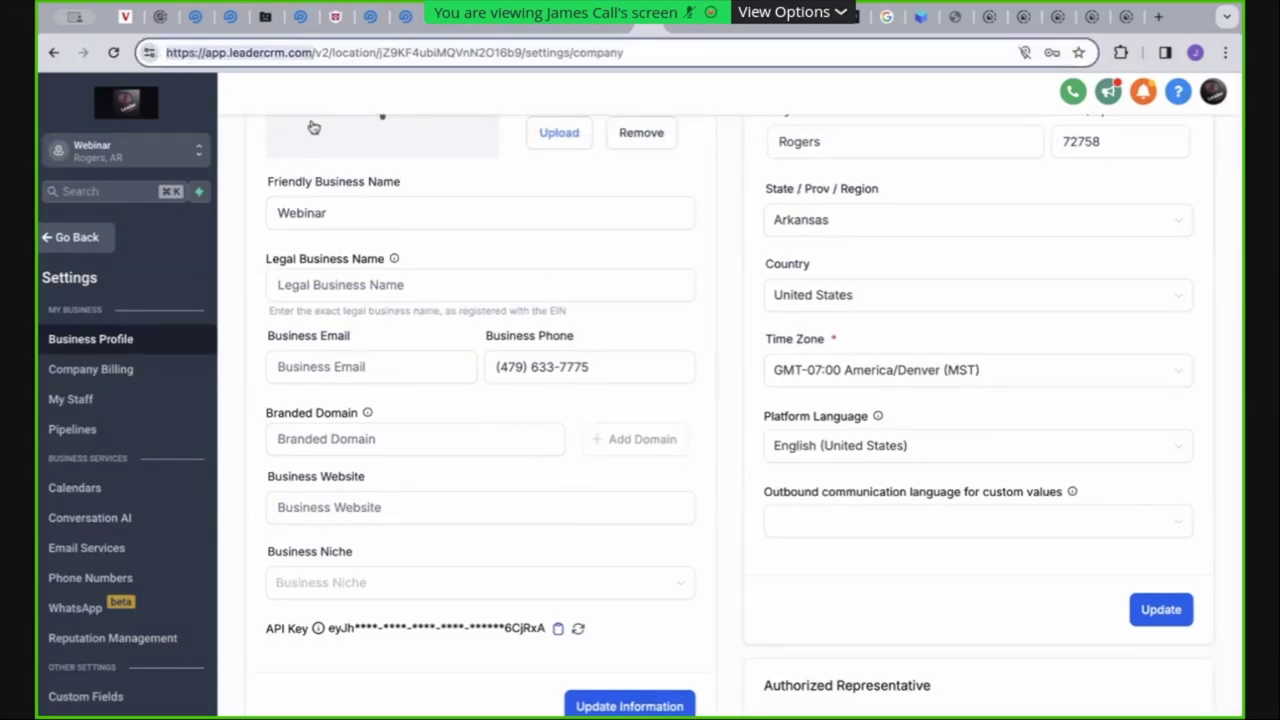
pyautogui.click(586, 26)
pyautogui.moveTo(421, 445); pyautogui.dragTo(519, 447)
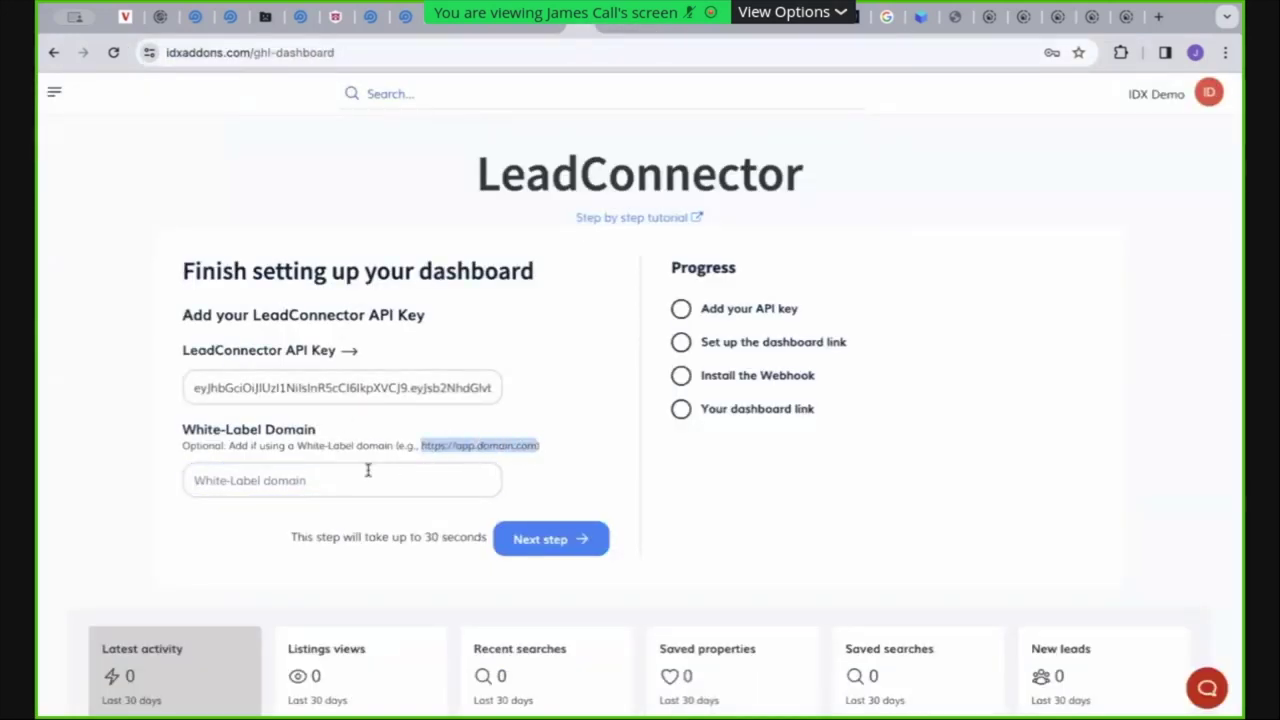
pyautogui.click(317, 480)
pyautogui.hotkey('ctrl', 'v')
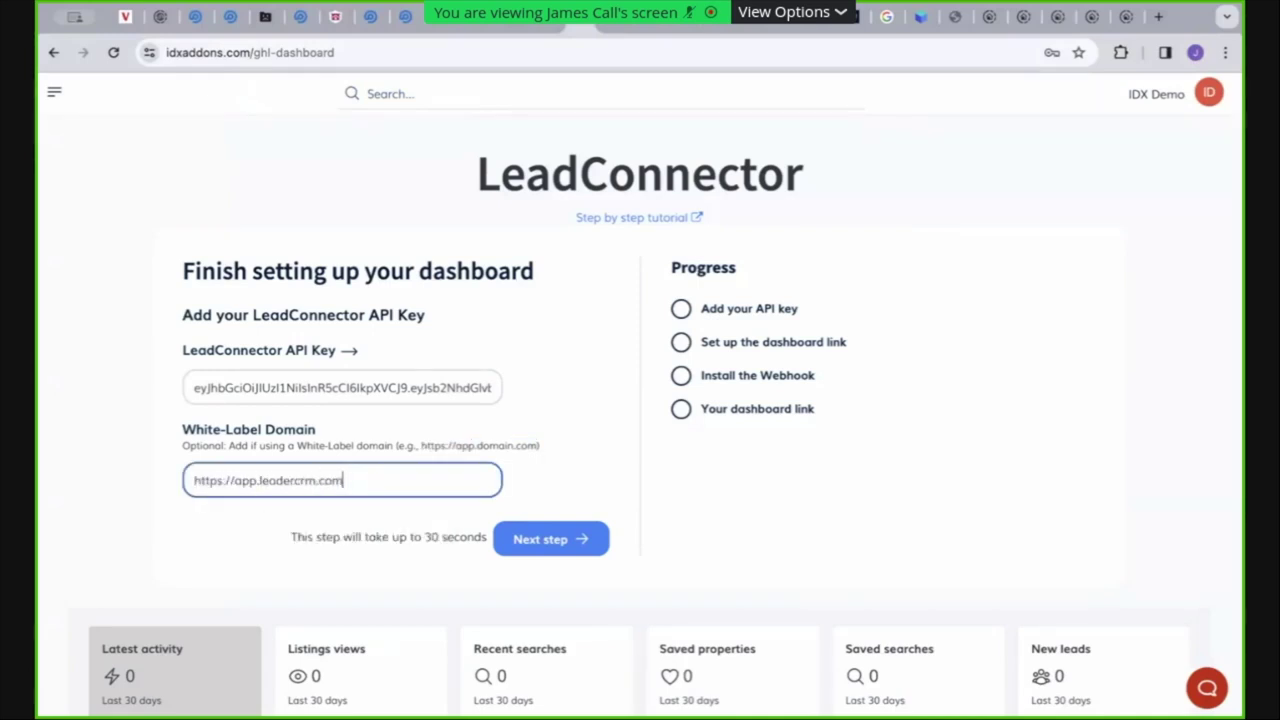
# Submit the API key and white-label domain, and select the whole generated dashboard link for copying
pyautogui.click(556, 550)
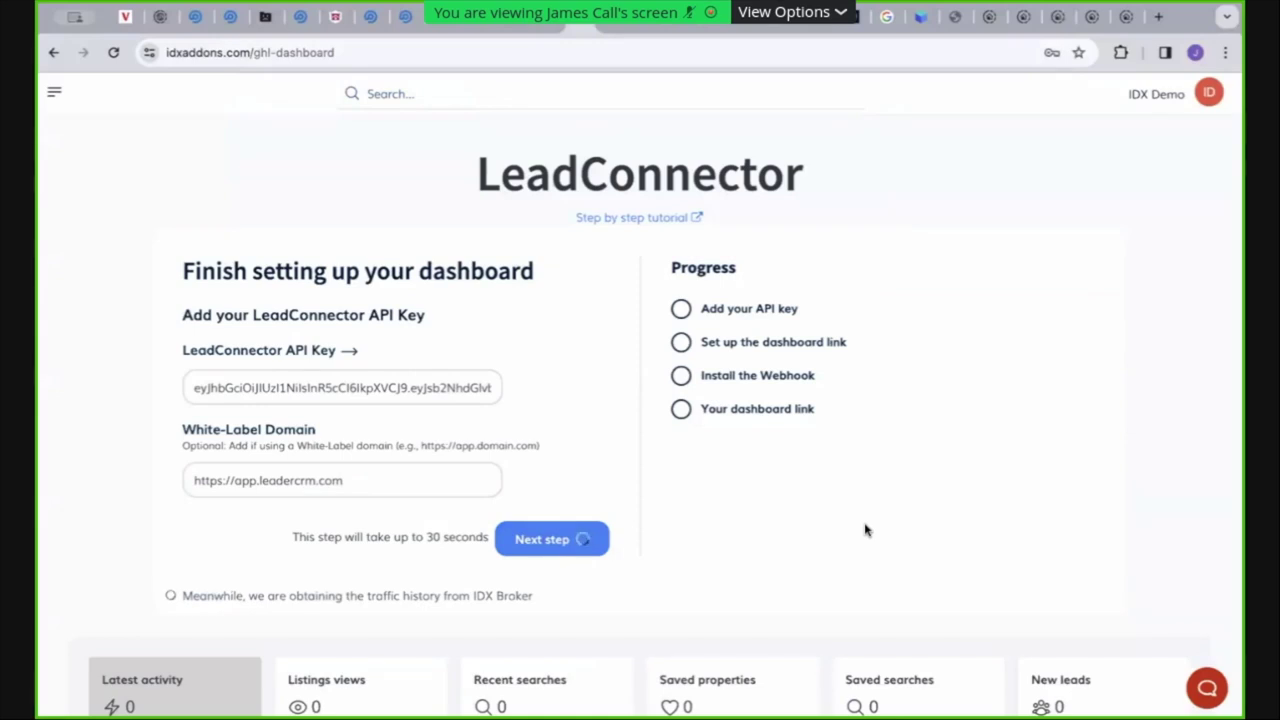
pyautogui.scroll(-2, 866, 530)
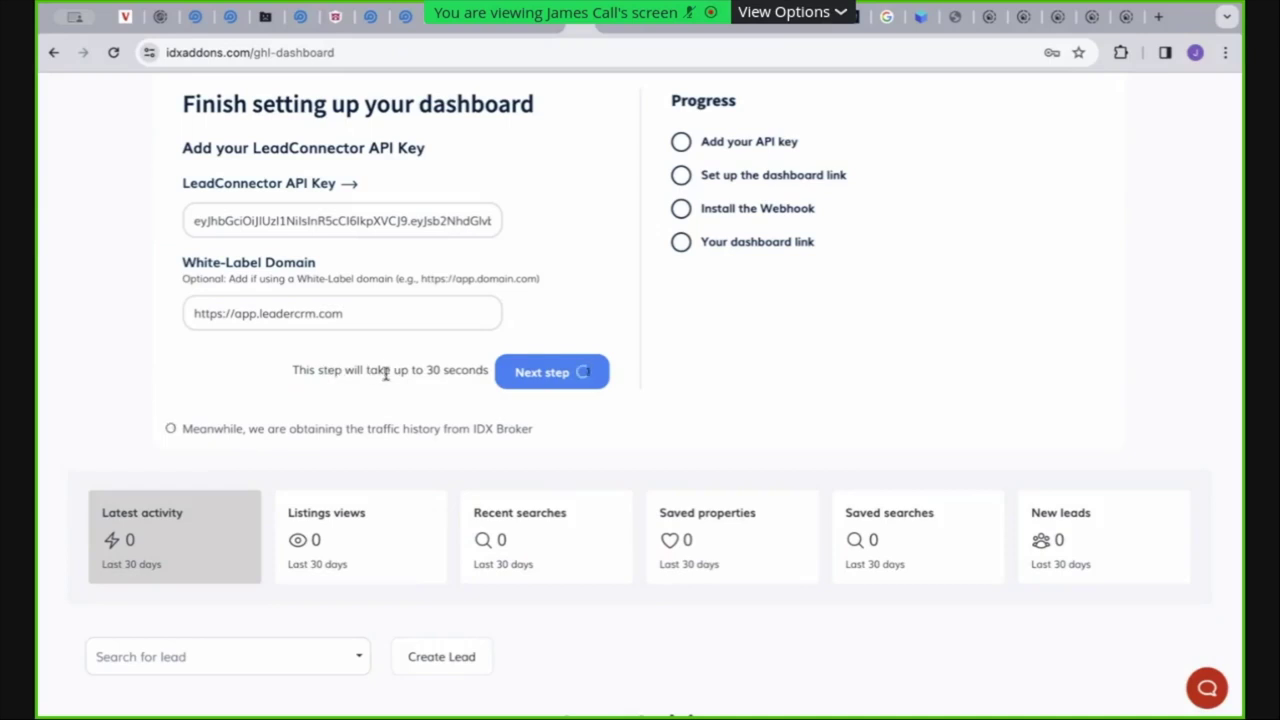
pyautogui.scroll(-1, 429, 372)
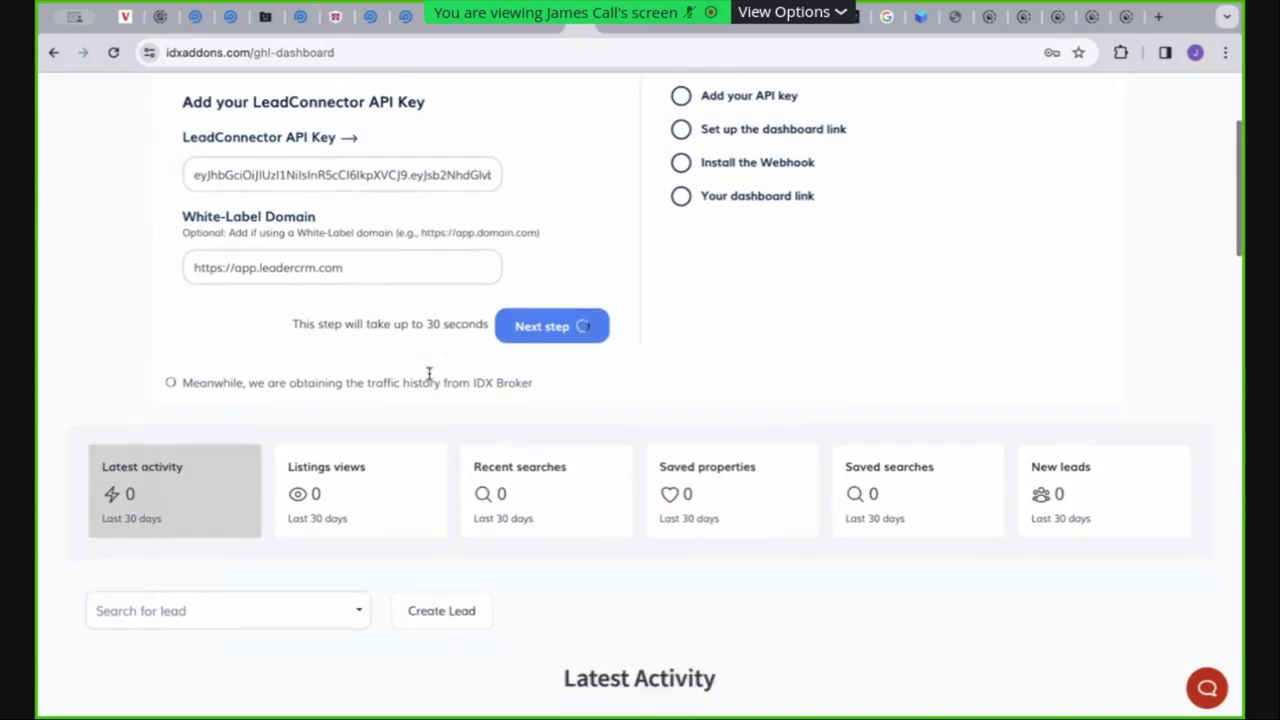
pyautogui.scroll(1, 429, 374)
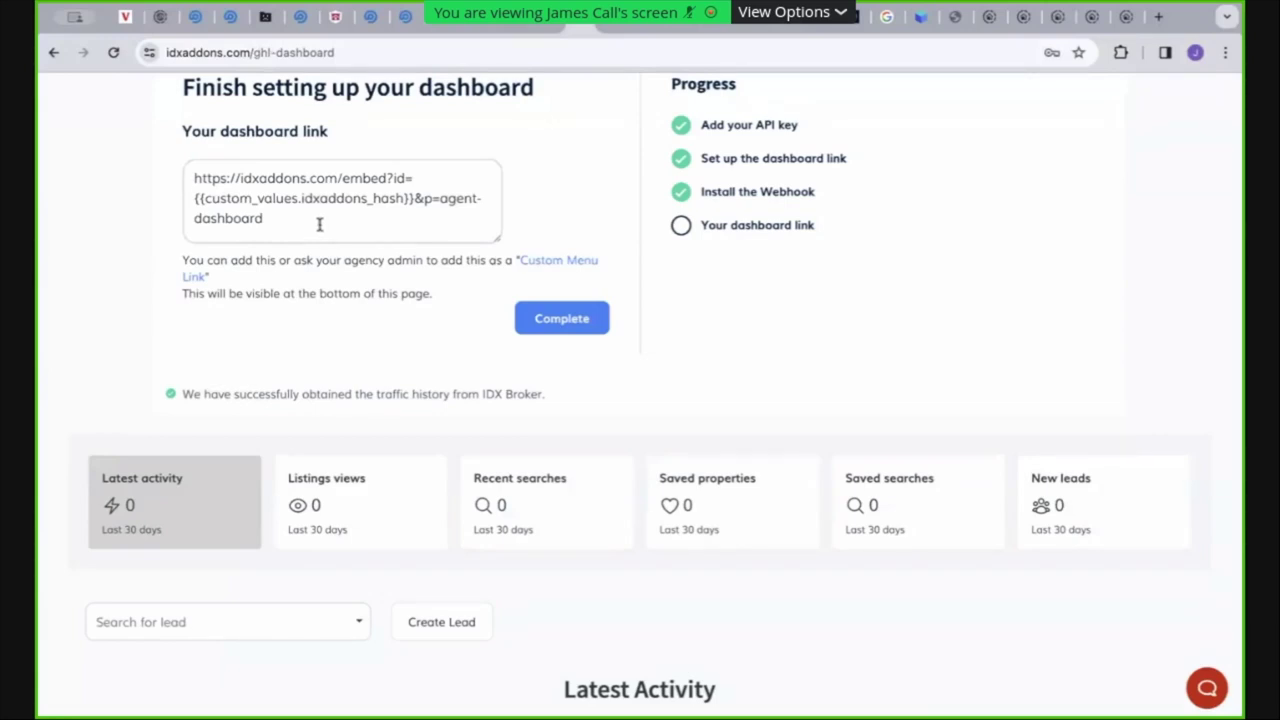
pyautogui.tripleClick(319, 224)
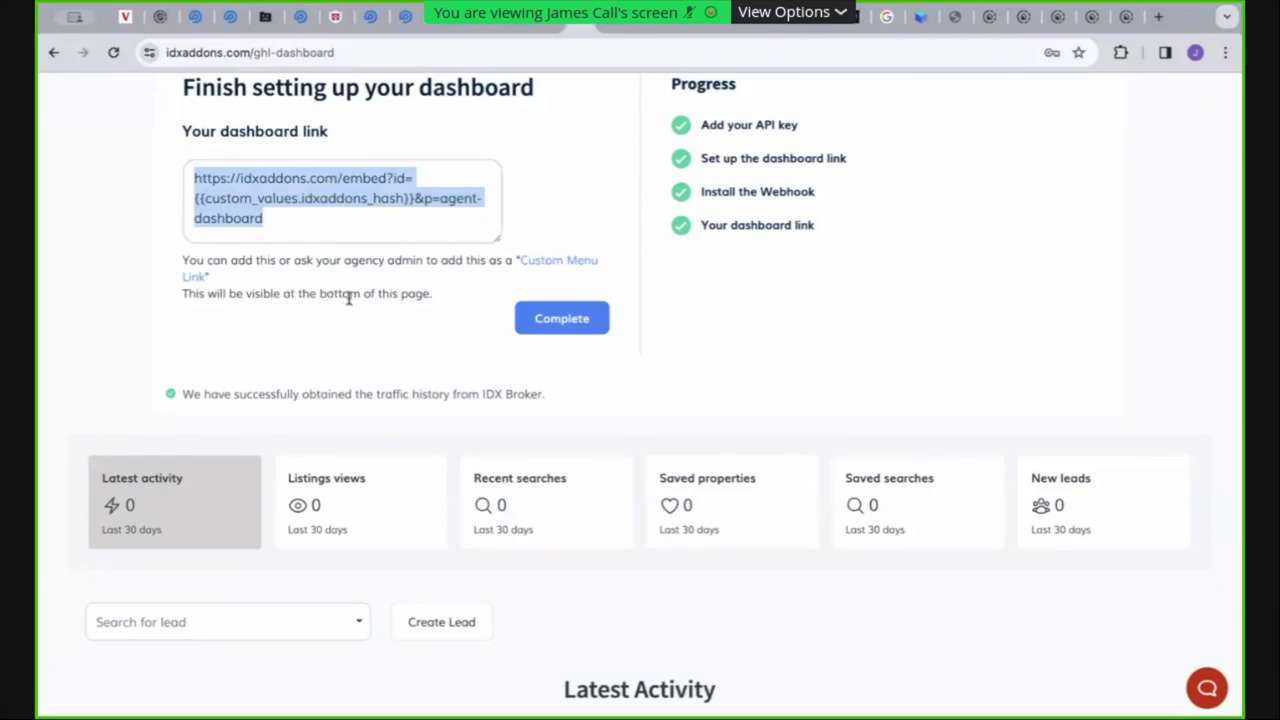
# Examine the latest activity cards and the Agent Setup Dashboard links further down the LeadConnector page
pyautogui.scroll(-8, 345, 300)
pyautogui.scroll(-10, 350, 303)
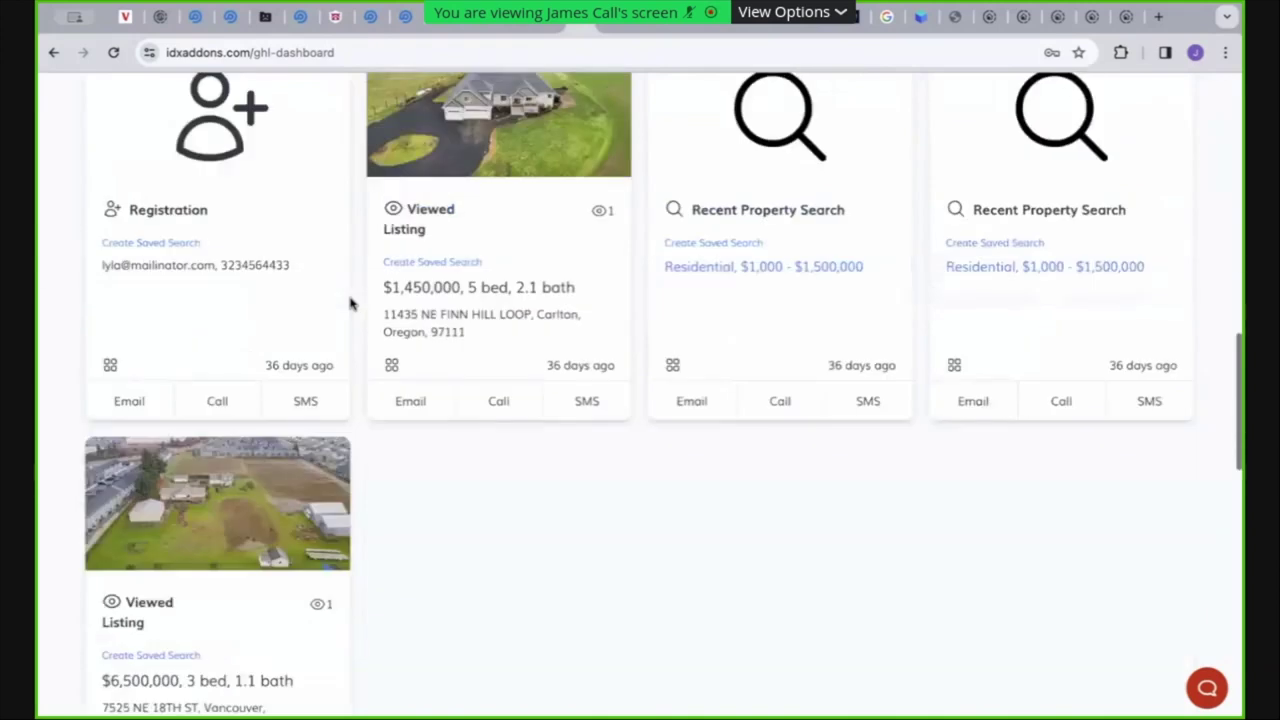
pyautogui.scroll(4, 350, 303)
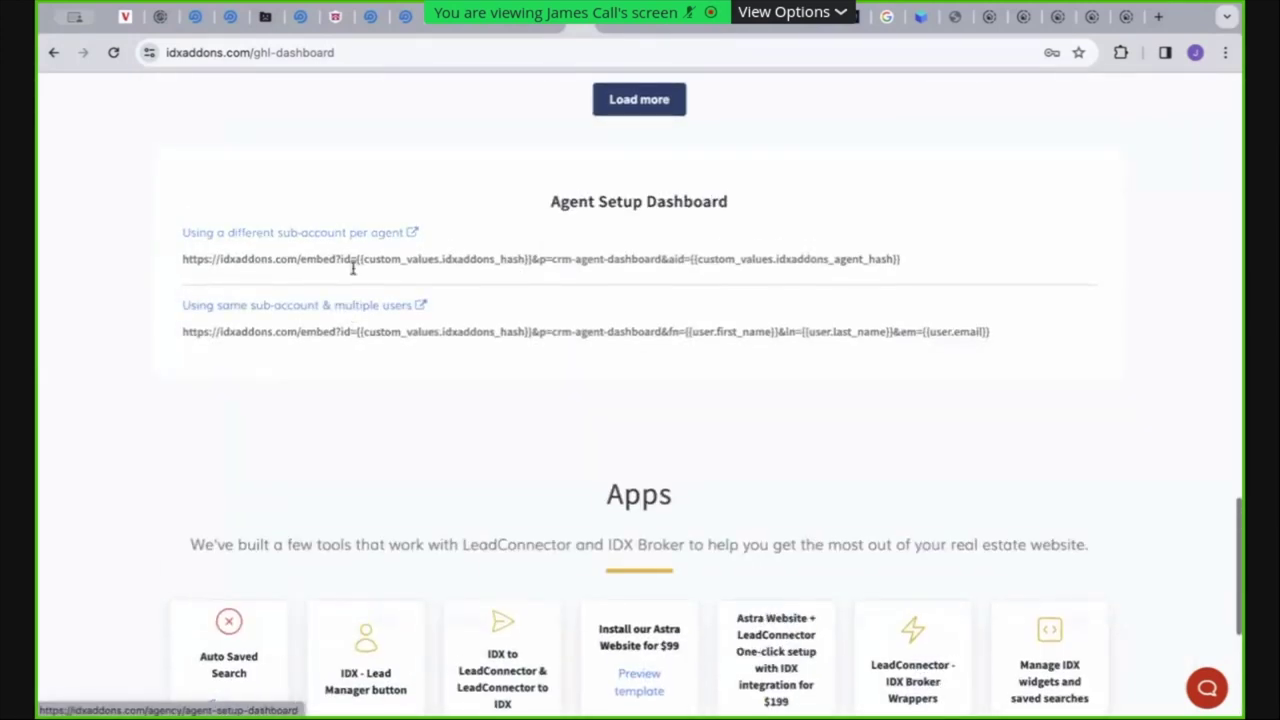
pyautogui.scroll(1, 352, 244)
pyautogui.scroll(-1, 355, 244)
pyautogui.scroll(-3, 354, 245)
pyautogui.scroll(15, 354, 246)
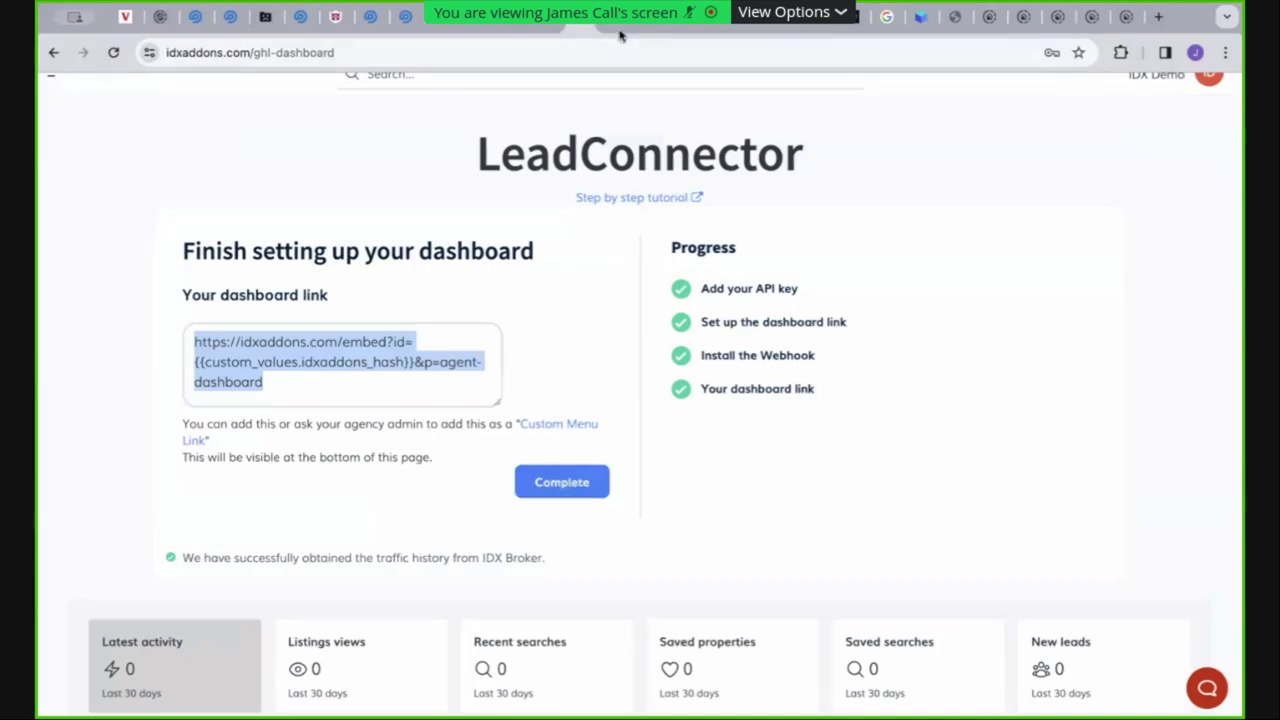
# Switch to the CRM, leave the settings for the sub-account dashboard and dismiss the Yext and WordPress promotion banners
pyautogui.click(651, 27)
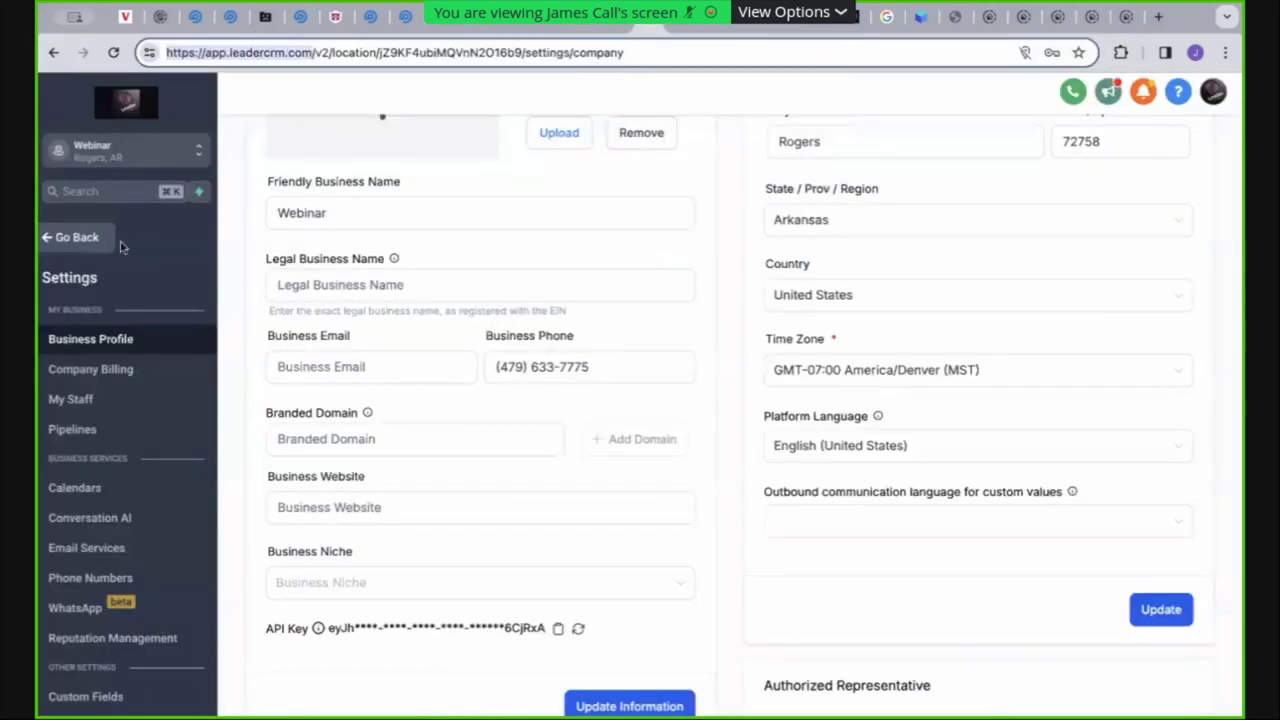
pyautogui.click(88, 240)
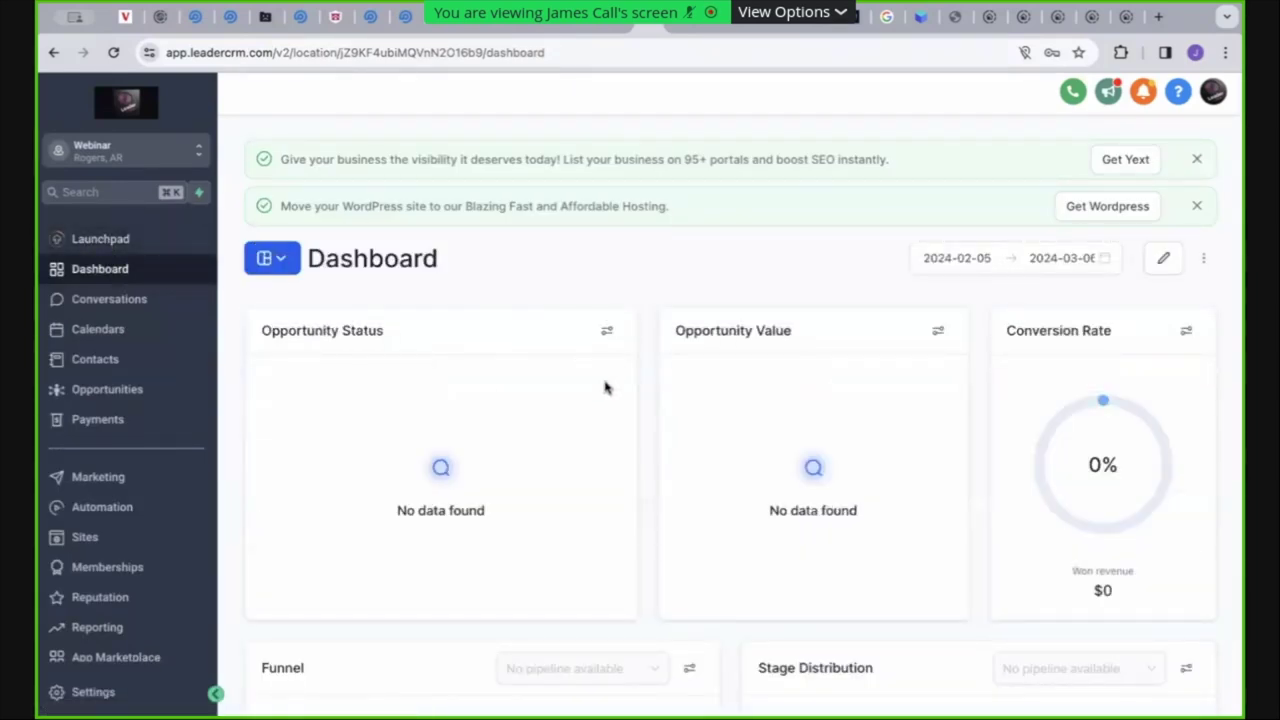
pyautogui.click(1197, 160)
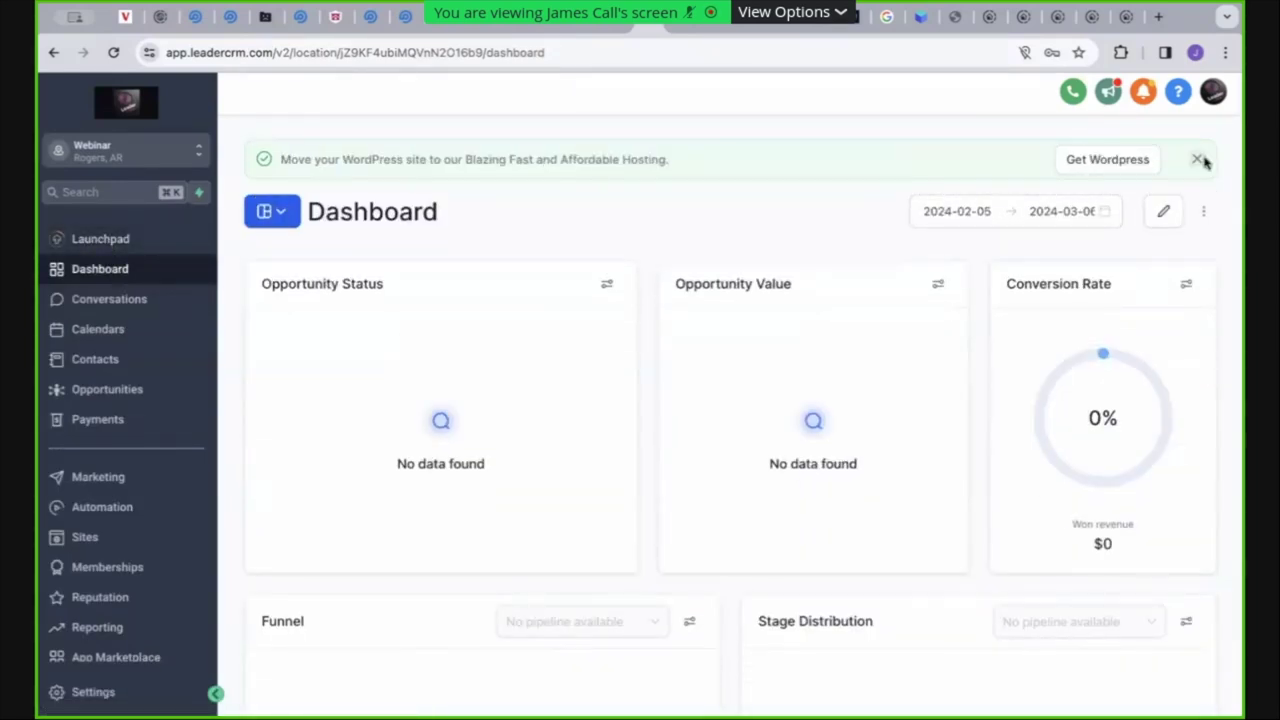
pyautogui.click(1197, 161)
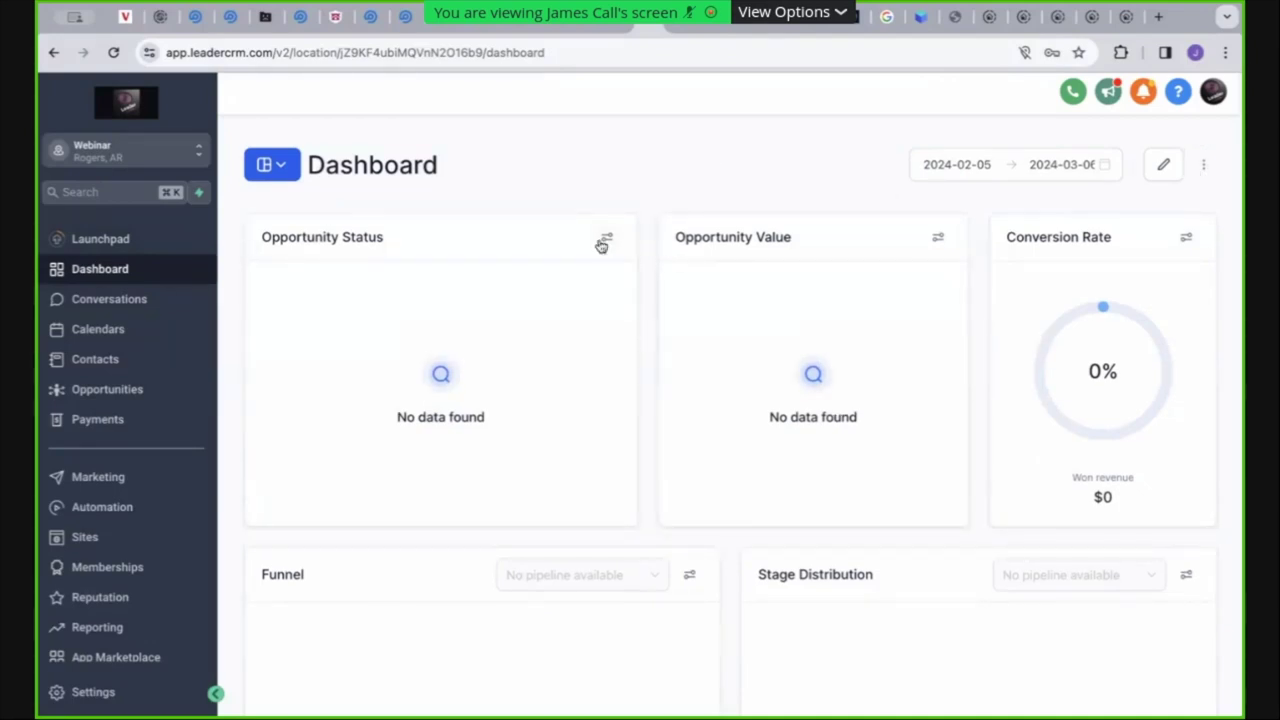
# Complete the LeadConnector dashboard setup on the IDXAddons page
pyautogui.click(628, 26)
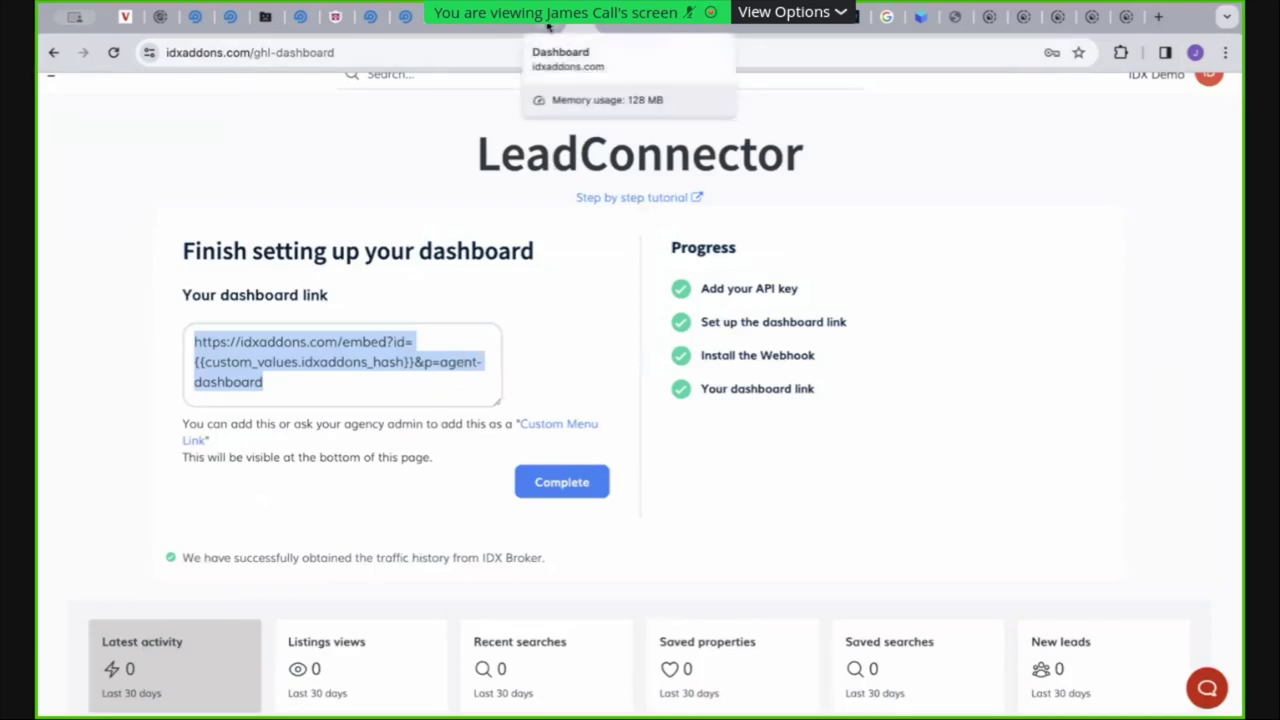
pyautogui.click(548, 487)
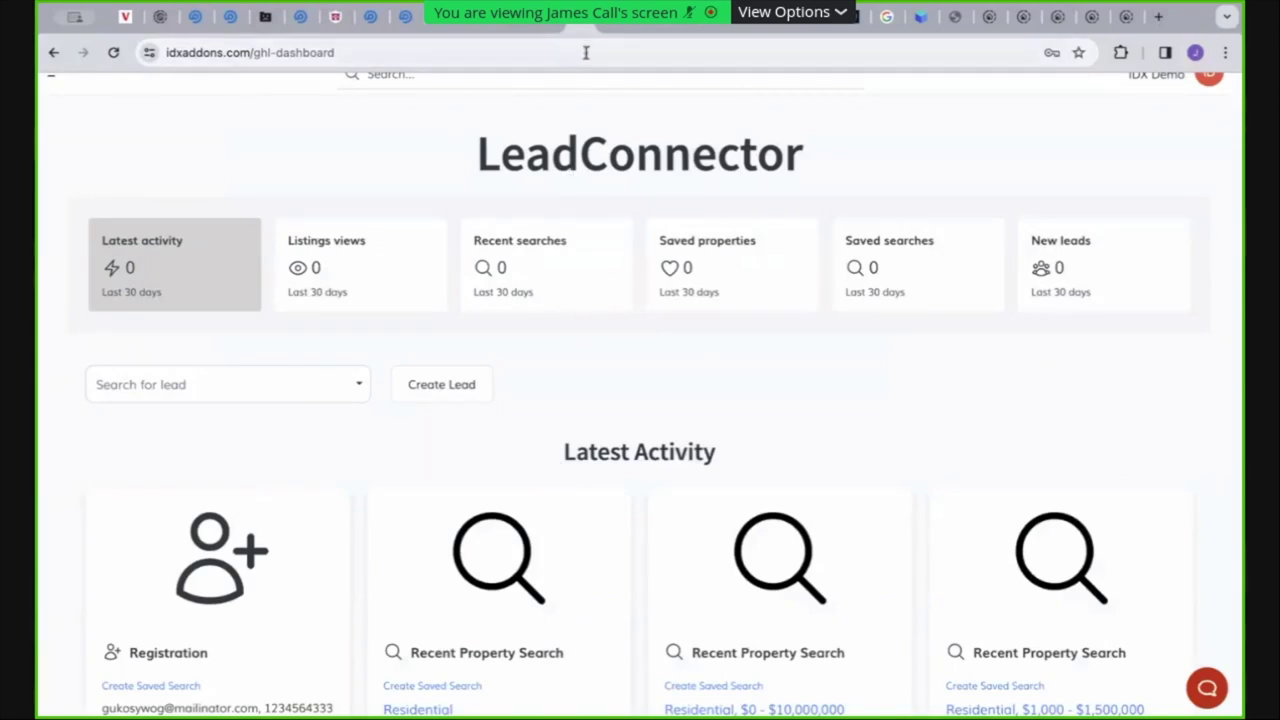
pyautogui.scroll(1, 553, 165)
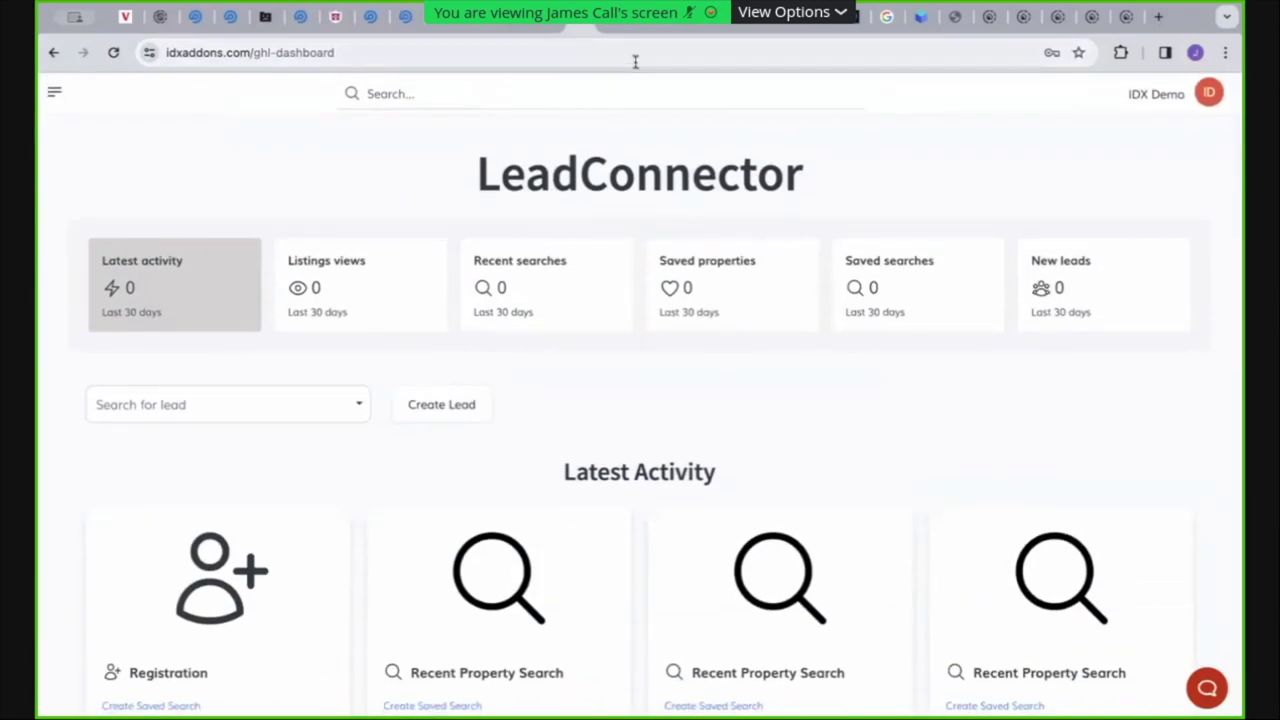
# Switch to the CRM, change from the Webinar sub-account to the agency view and open the Custom Menu Link settings
pyautogui.click(652, 26)
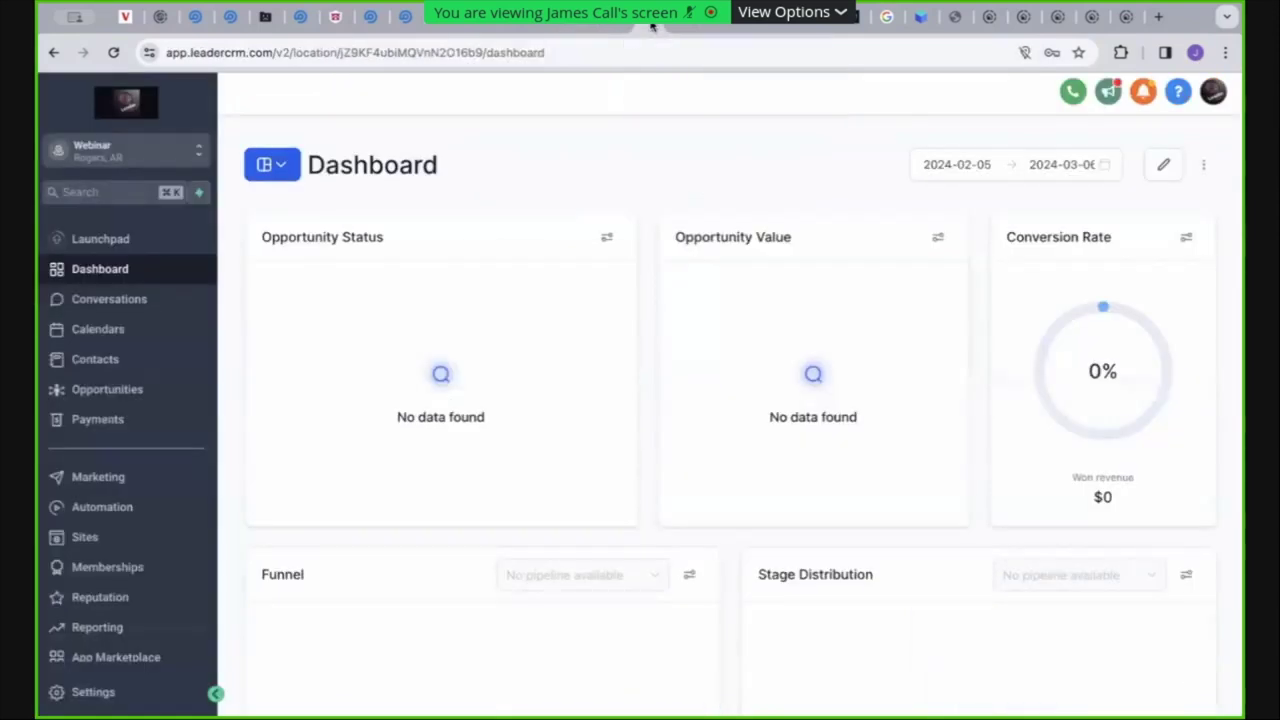
pyautogui.scroll(-1, 205, 350)
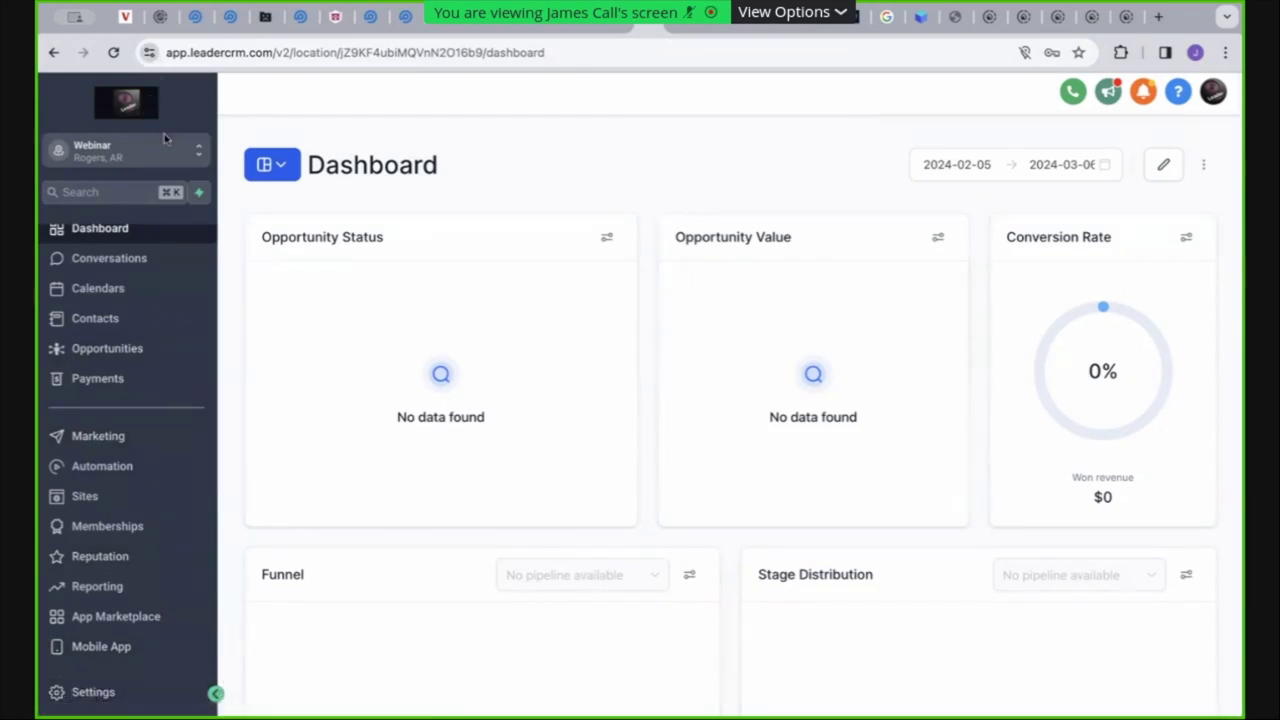
pyautogui.click(170, 165)
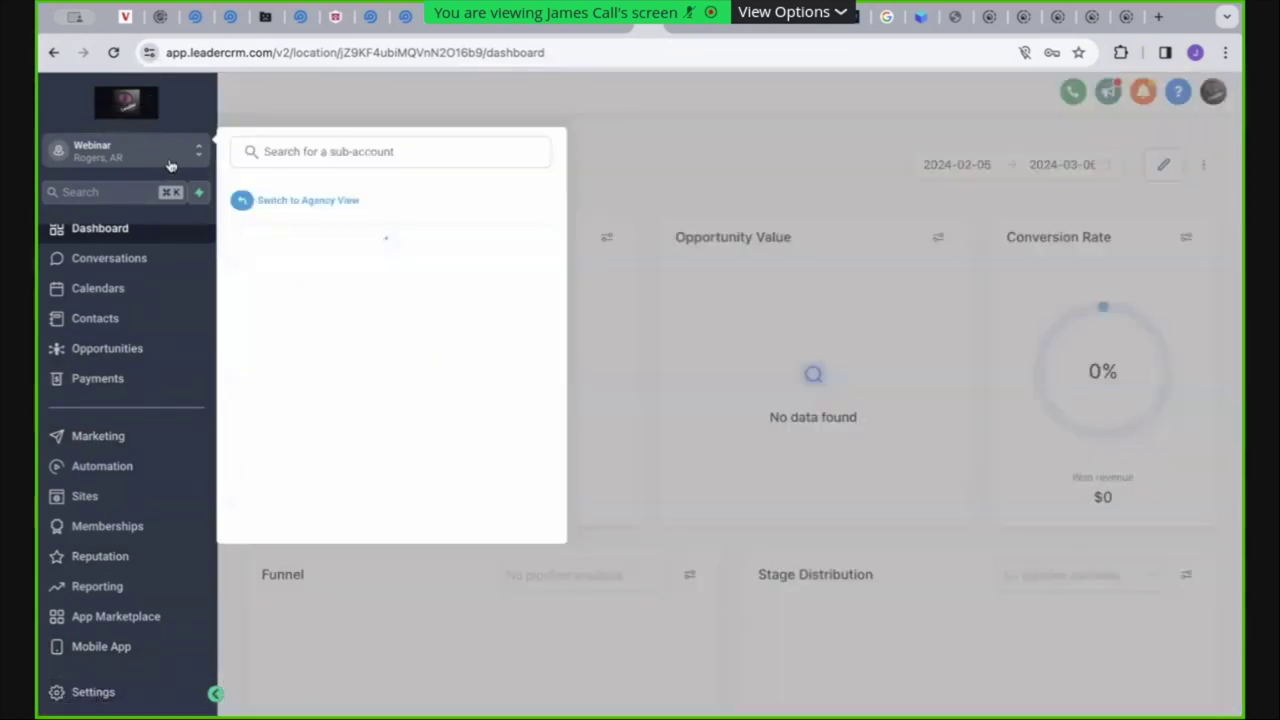
pyautogui.click(300, 200)
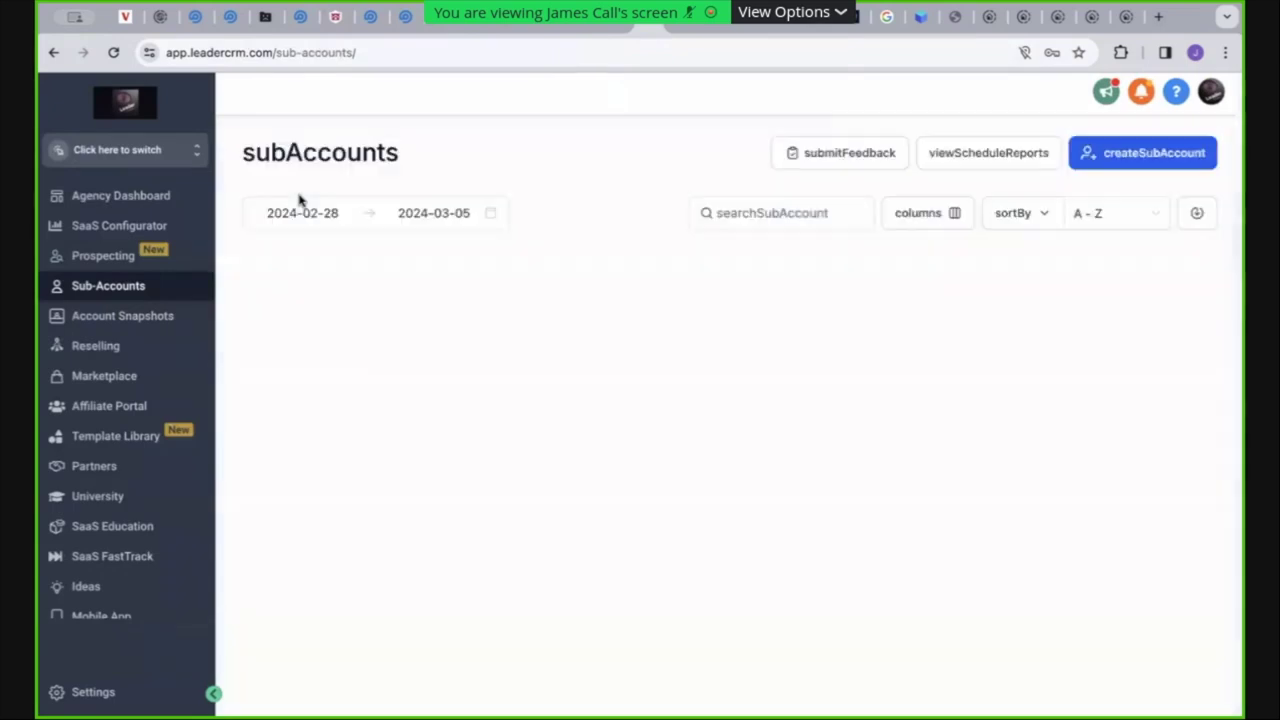
pyautogui.scroll(-2, 190, 312)
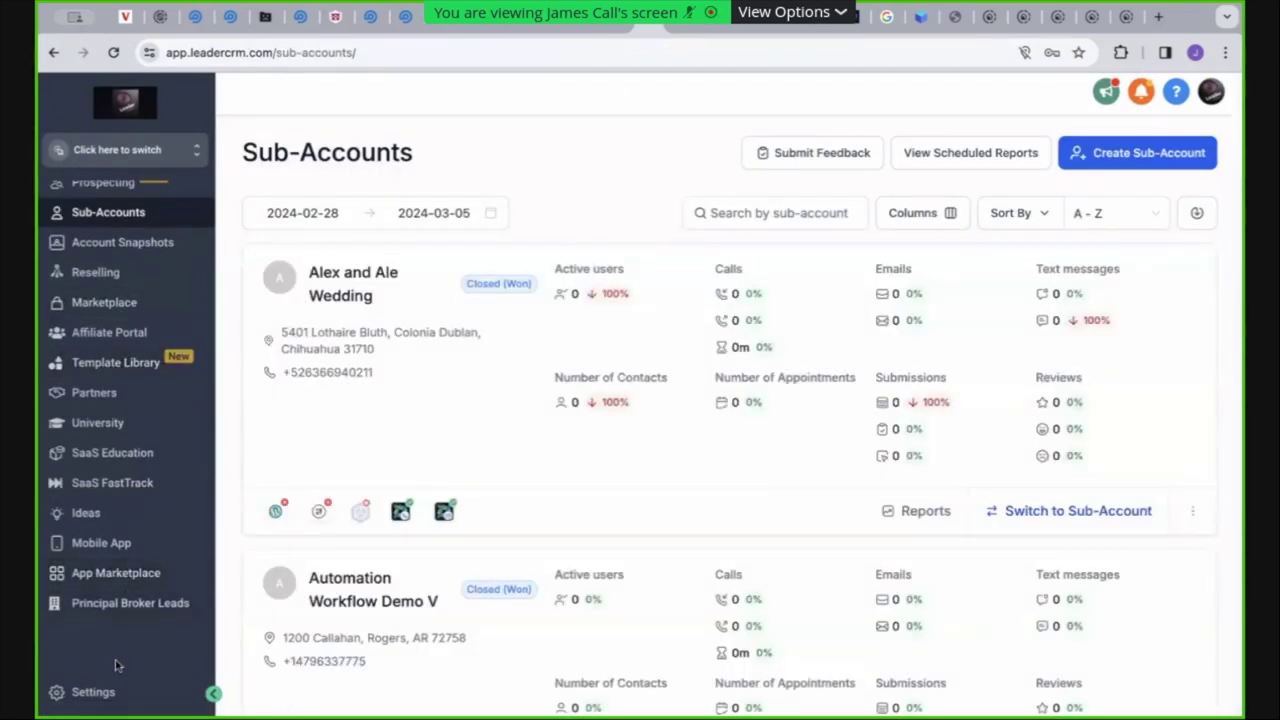
pyautogui.click(110, 692)
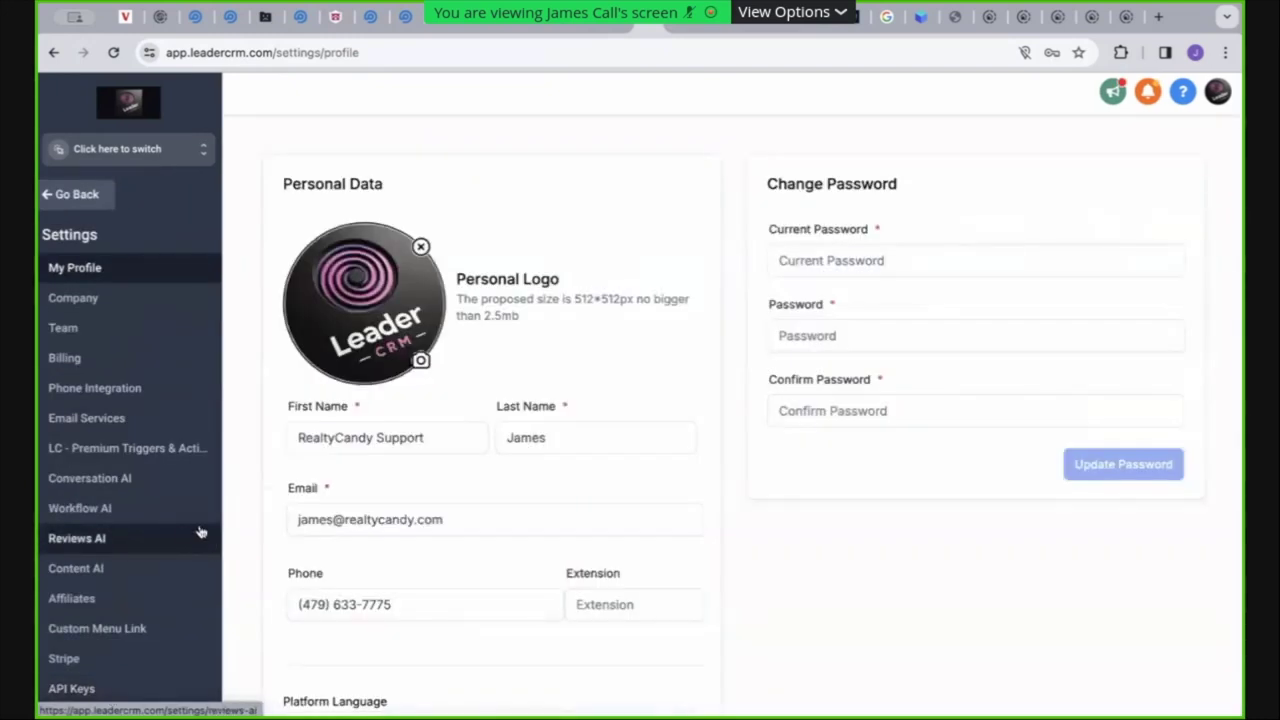
pyautogui.scroll(-3, 171, 537)
pyautogui.click(137, 546)
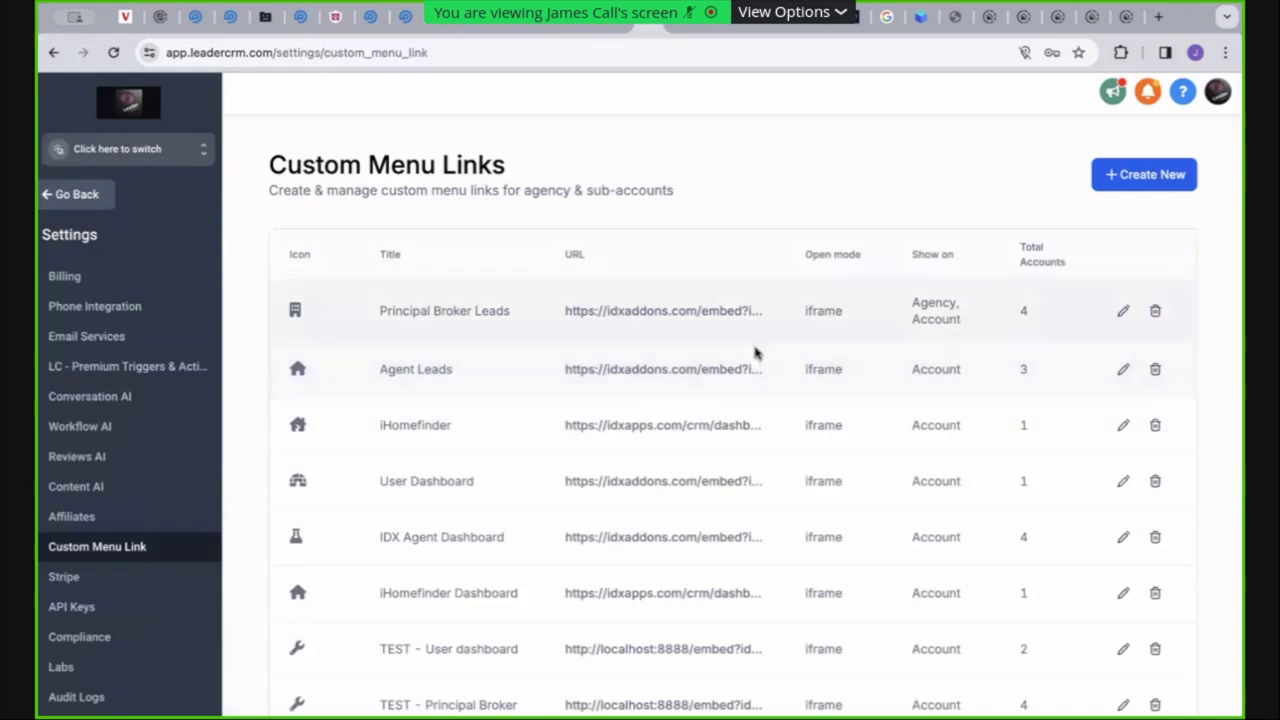
# Add the Webinar sub-account to the Principal Broker Leads custom menu link and save the link
pyautogui.click(1124, 313)
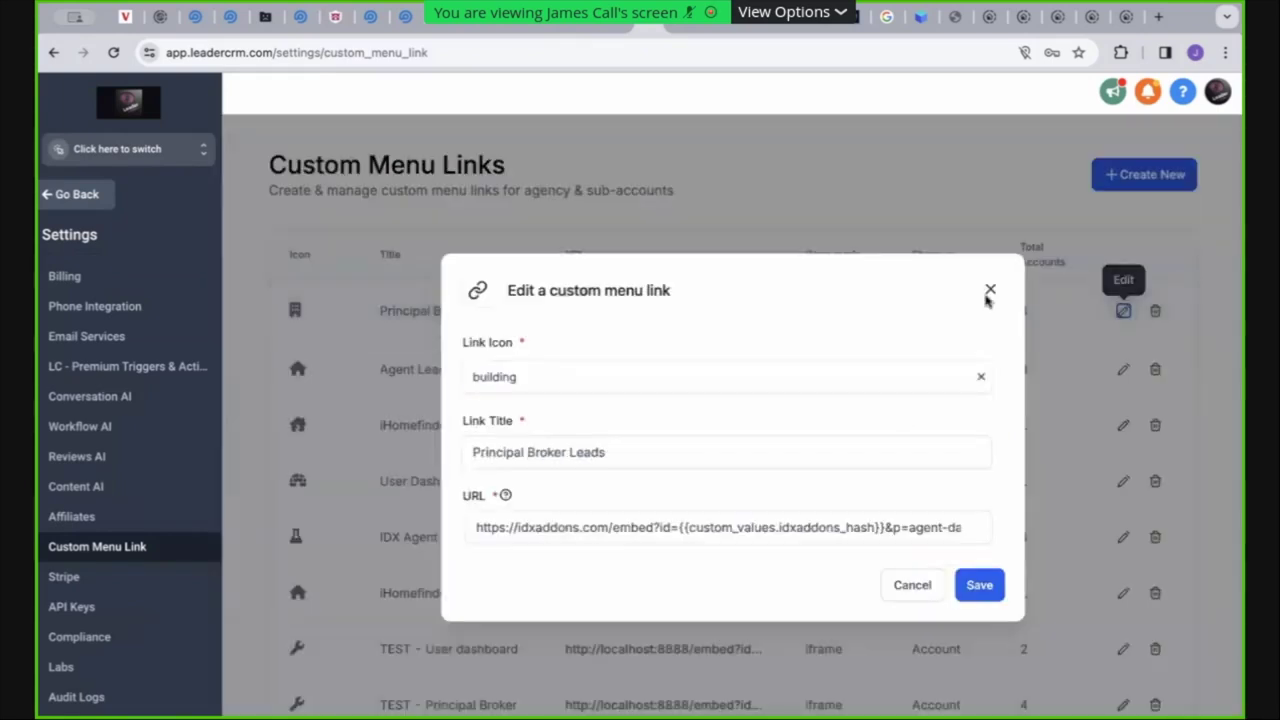
pyautogui.scroll(-5, 665, 443)
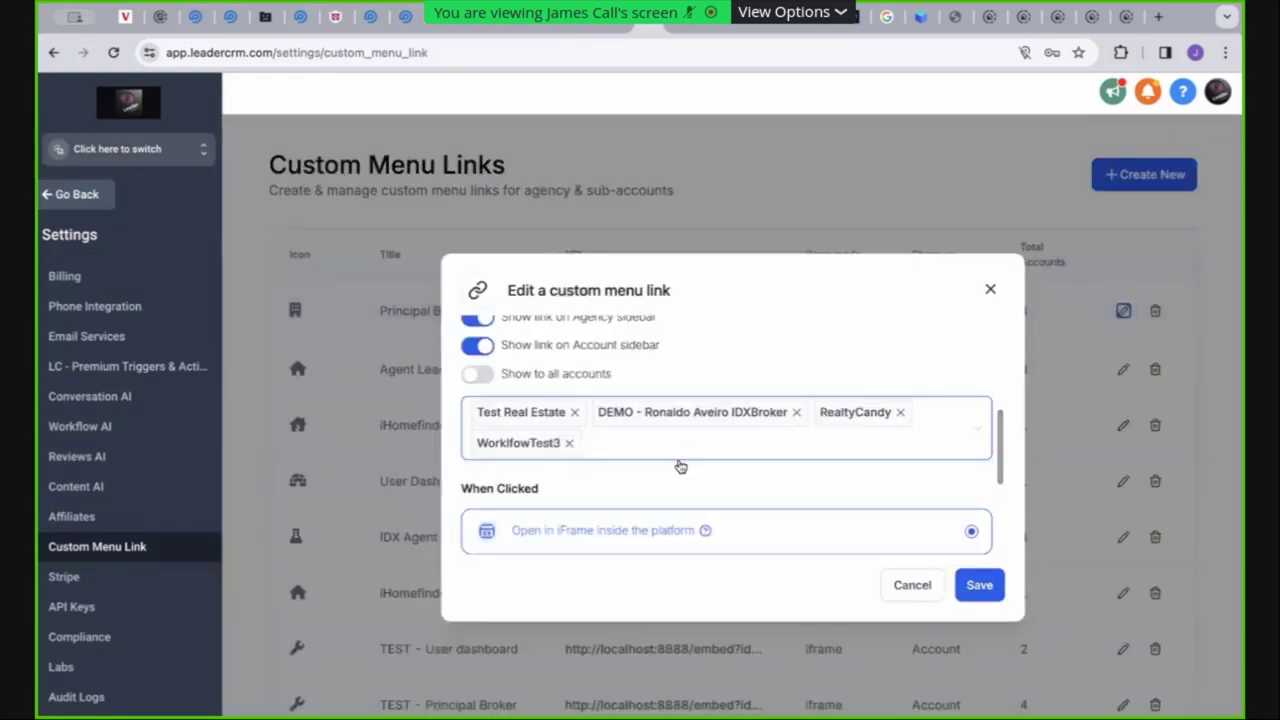
pyautogui.click(692, 452)
pyautogui.write('webinar')
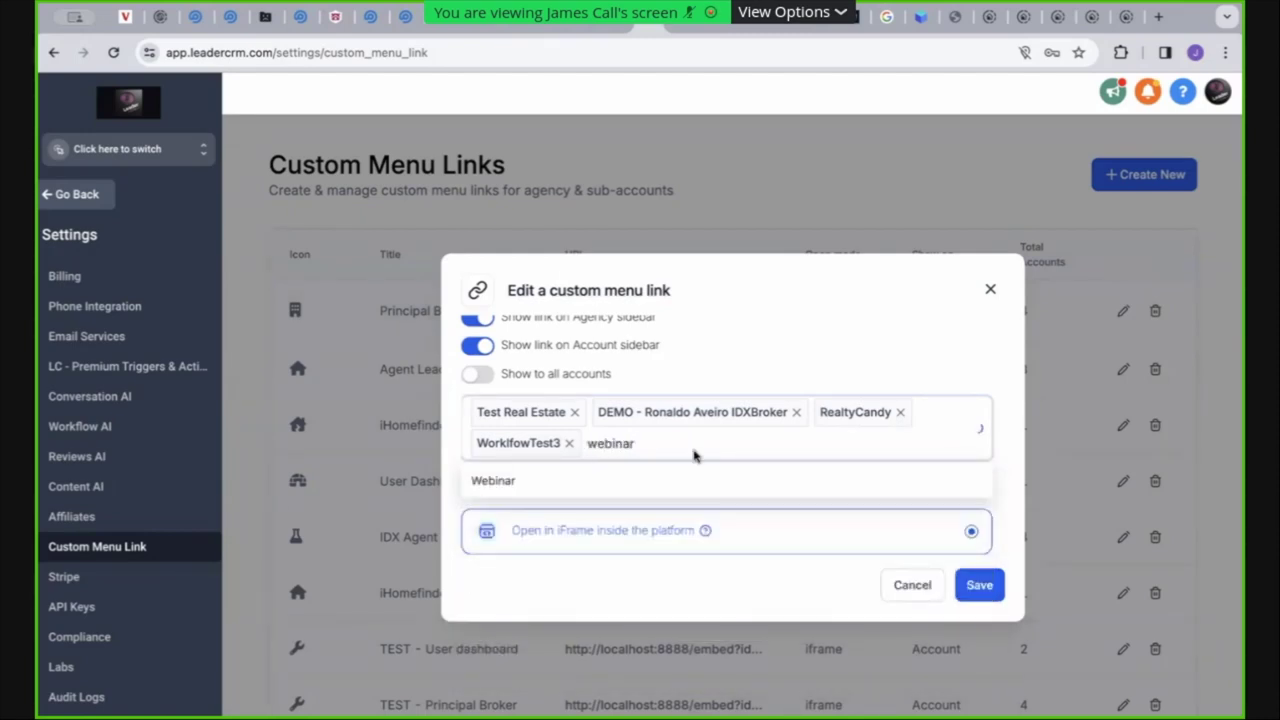
pyautogui.click(668, 485)
pyautogui.click(980, 585)
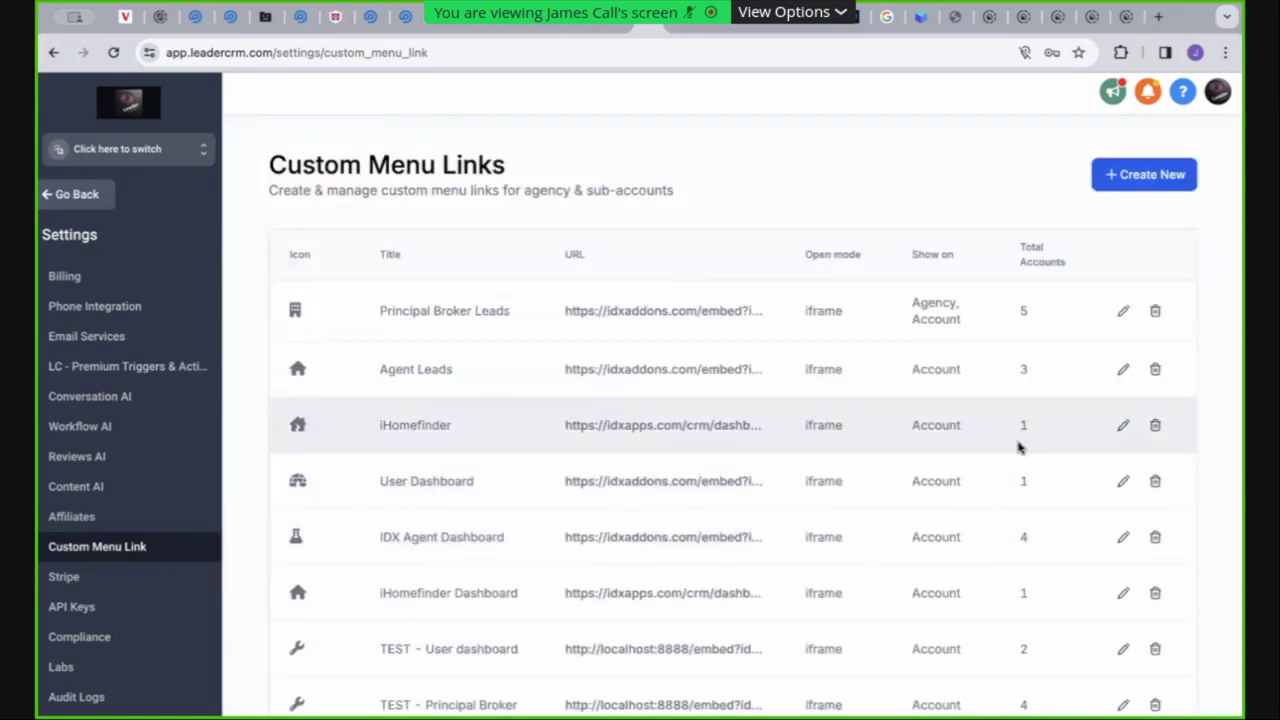
# Add the Webinar sub-account to the Agent Leads custom menu link and save the link
pyautogui.click(1126, 370)
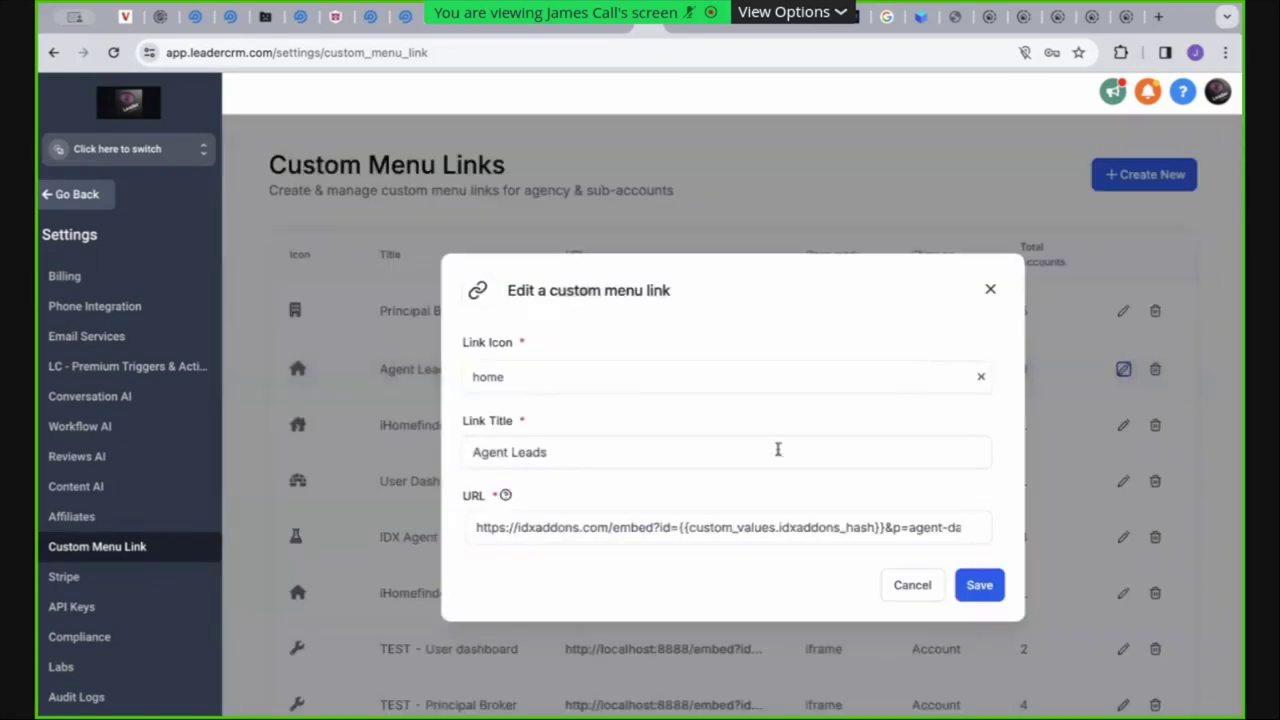
pyautogui.scroll(-5, 738, 518)
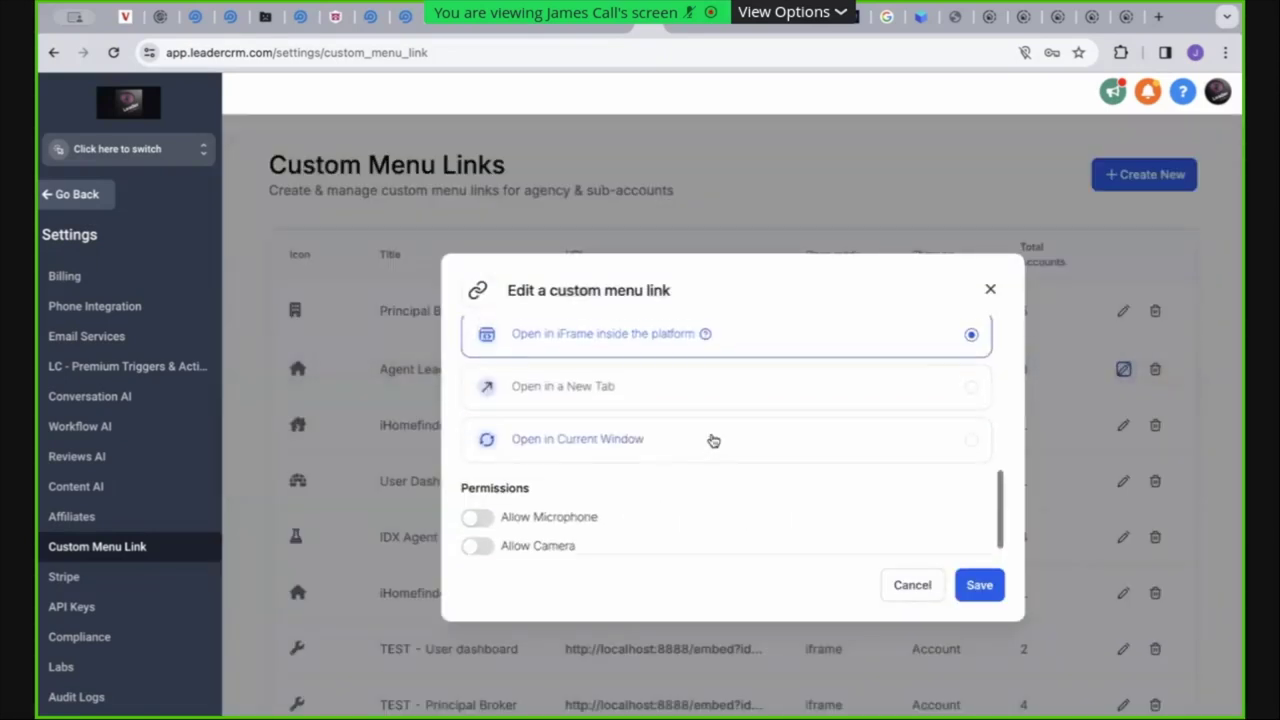
pyautogui.scroll(2, 717, 438)
pyautogui.click(946, 374)
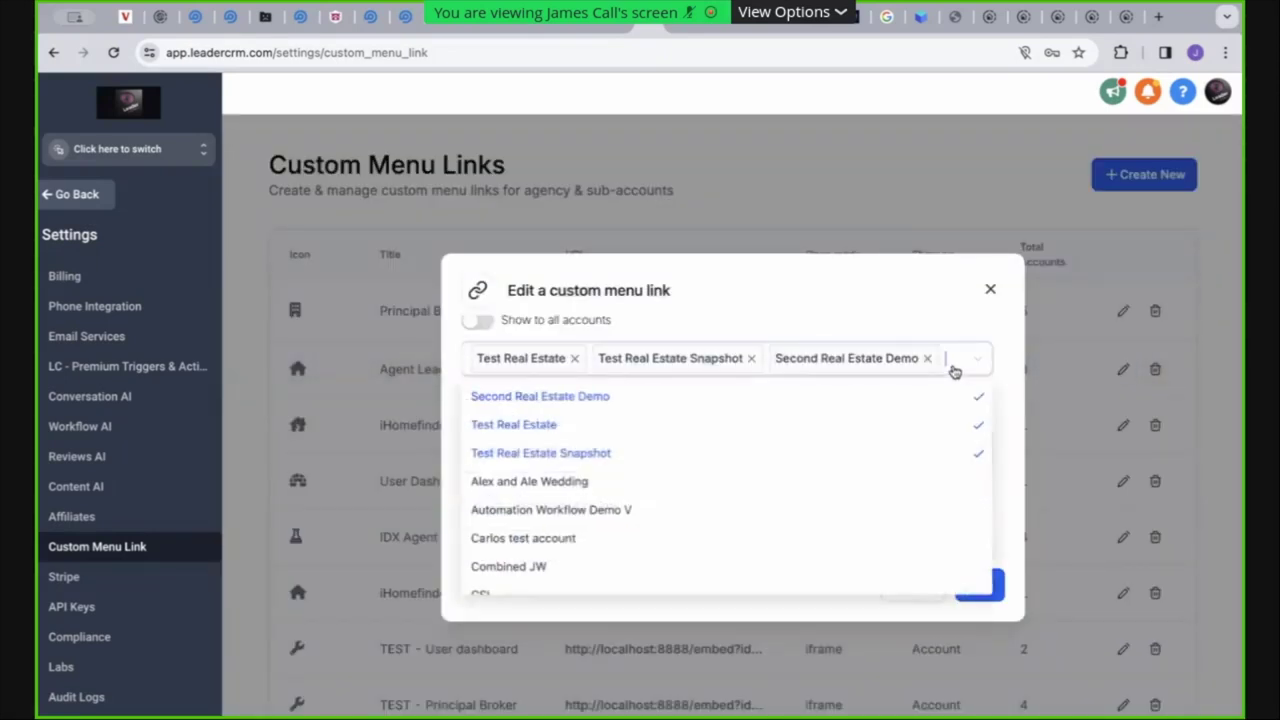
pyautogui.write('web')
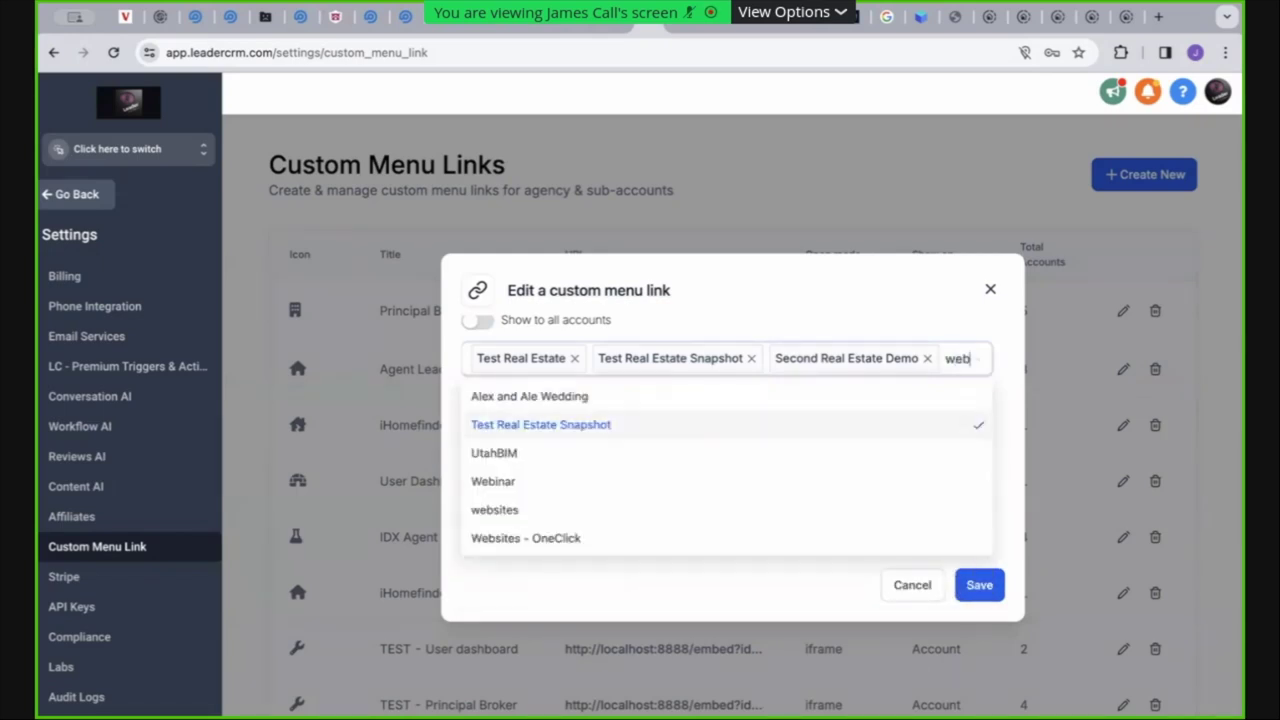
pyautogui.click(675, 399)
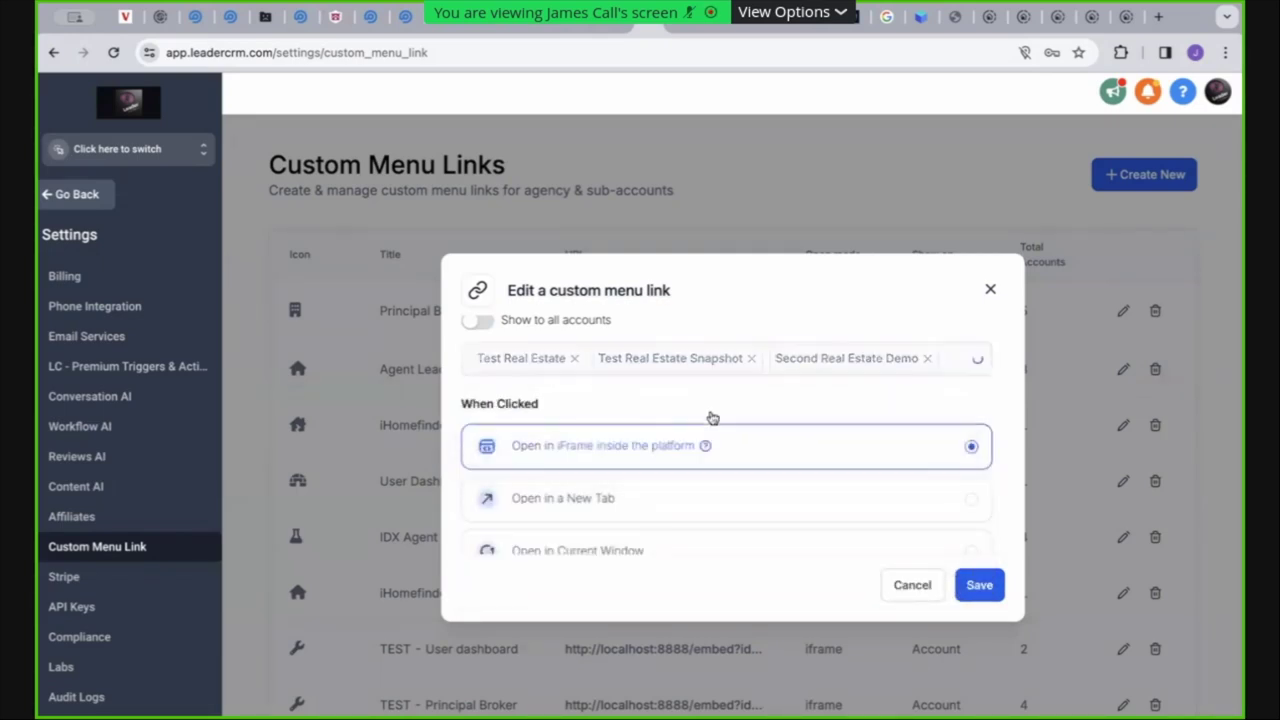
pyautogui.click(979, 586)
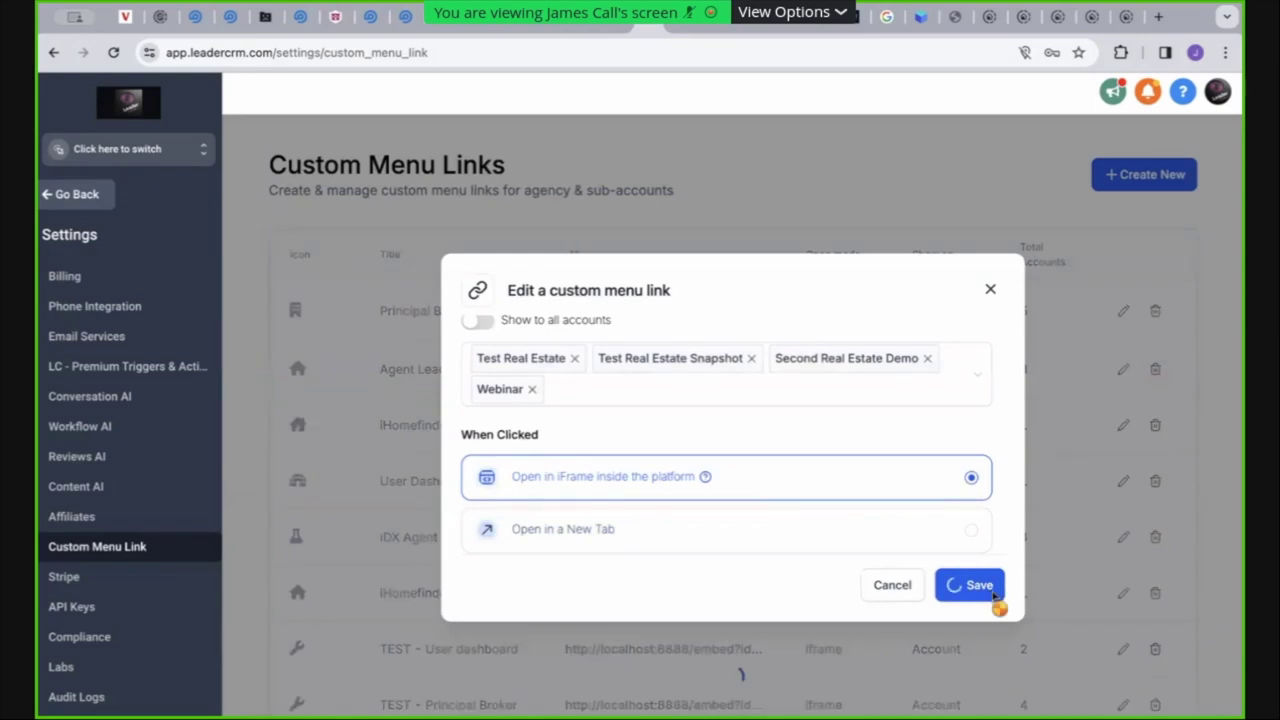
# Switch to the Webinar sub-account and try to open its Agent Leads link, dismissing the error dialog
pyautogui.click(155, 149)
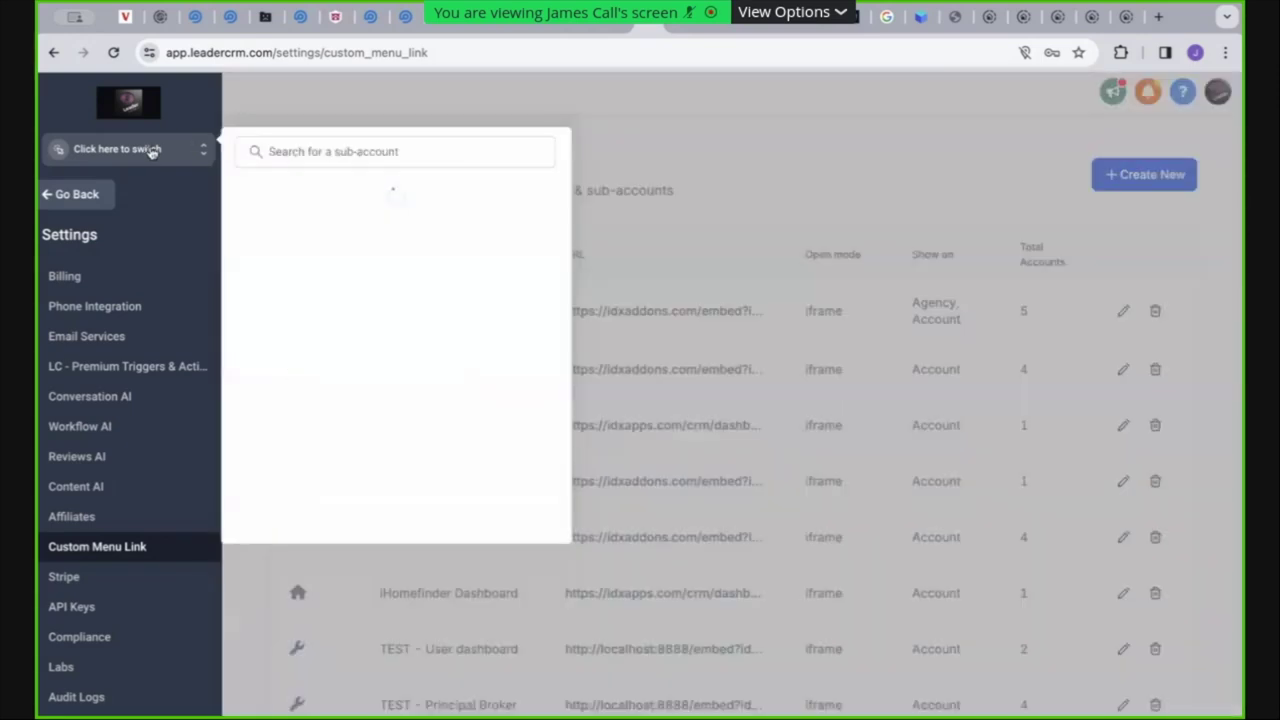
pyautogui.click(321, 236)
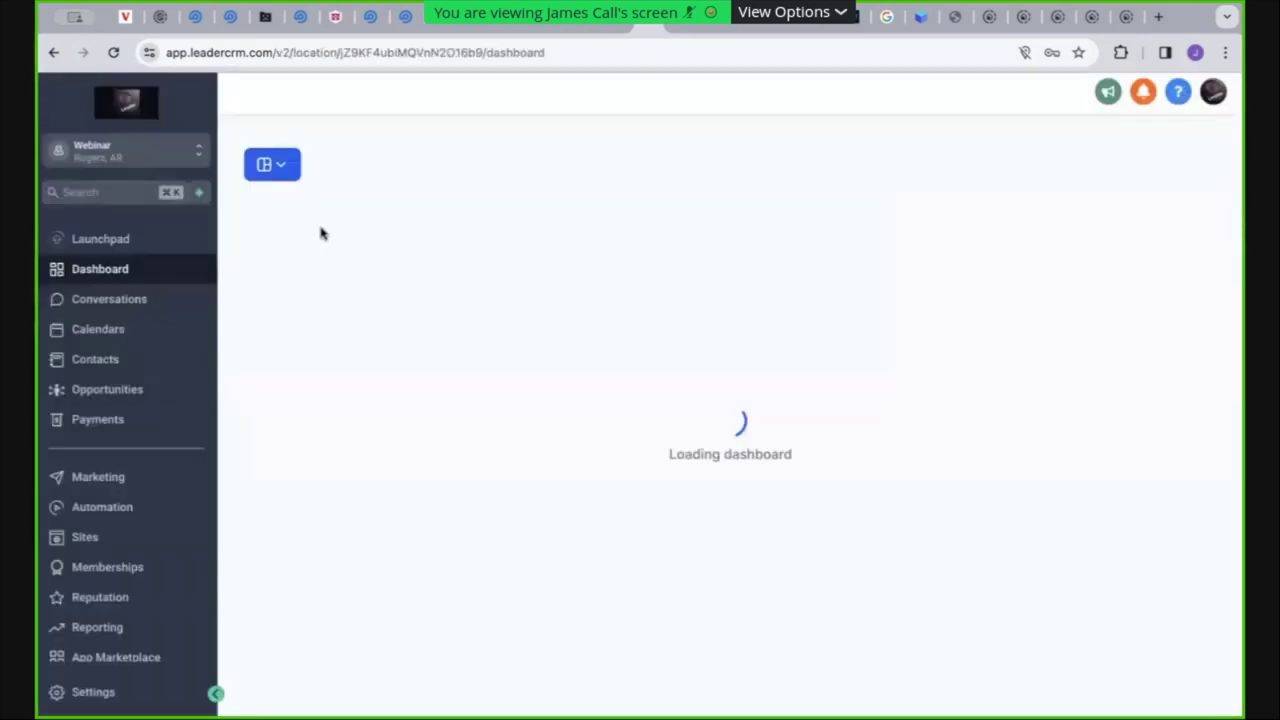
pyautogui.scroll(-1, 165, 424)
pyautogui.scroll(-1, 165, 424)
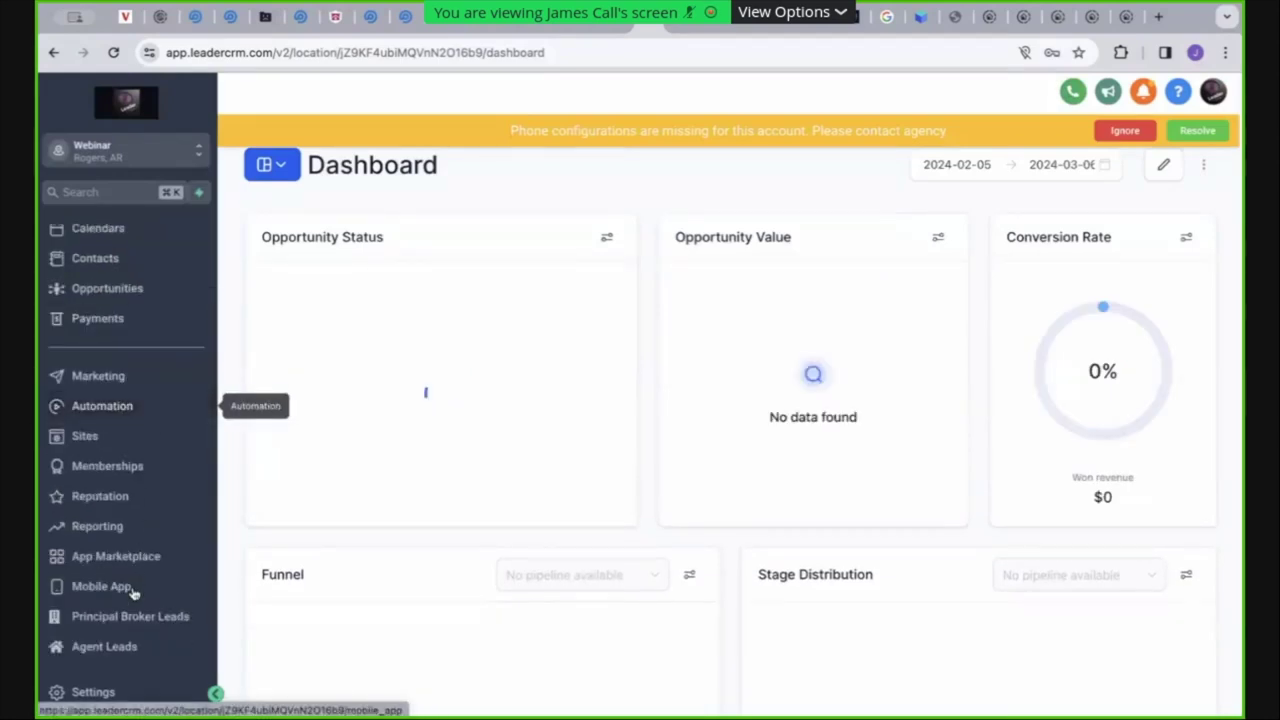
pyautogui.click(118, 649)
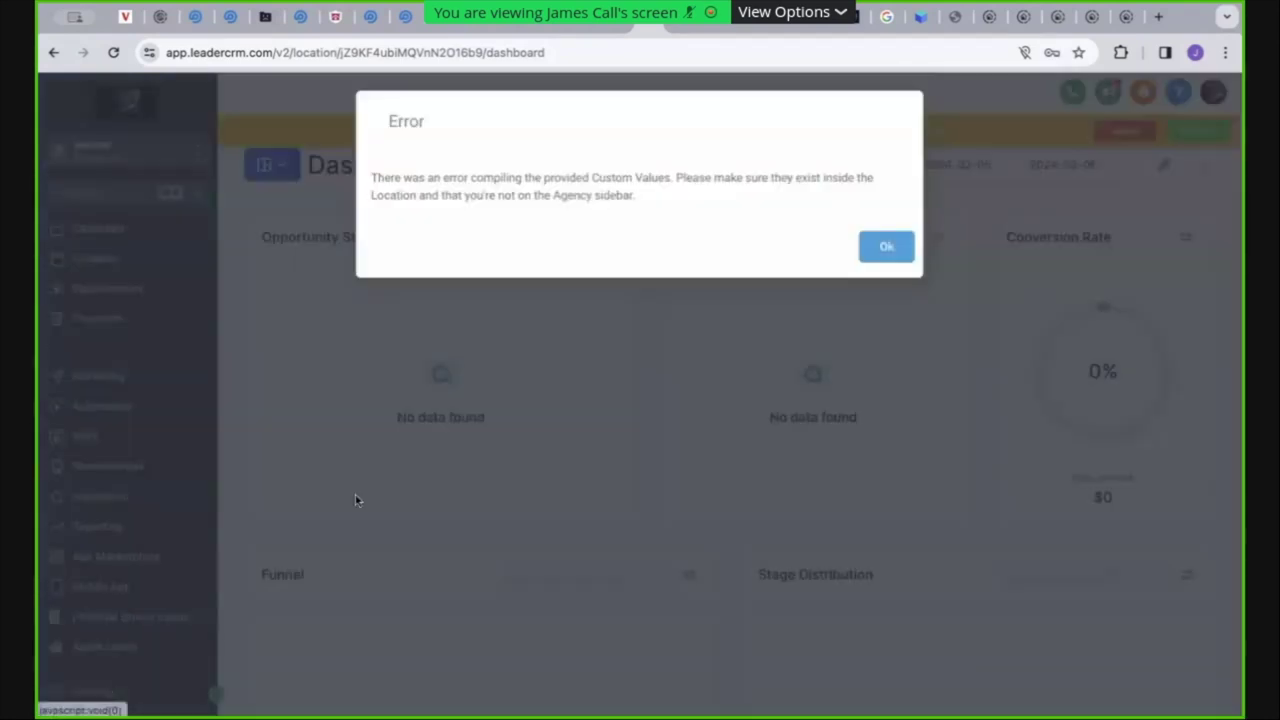
pyautogui.click(888, 253)
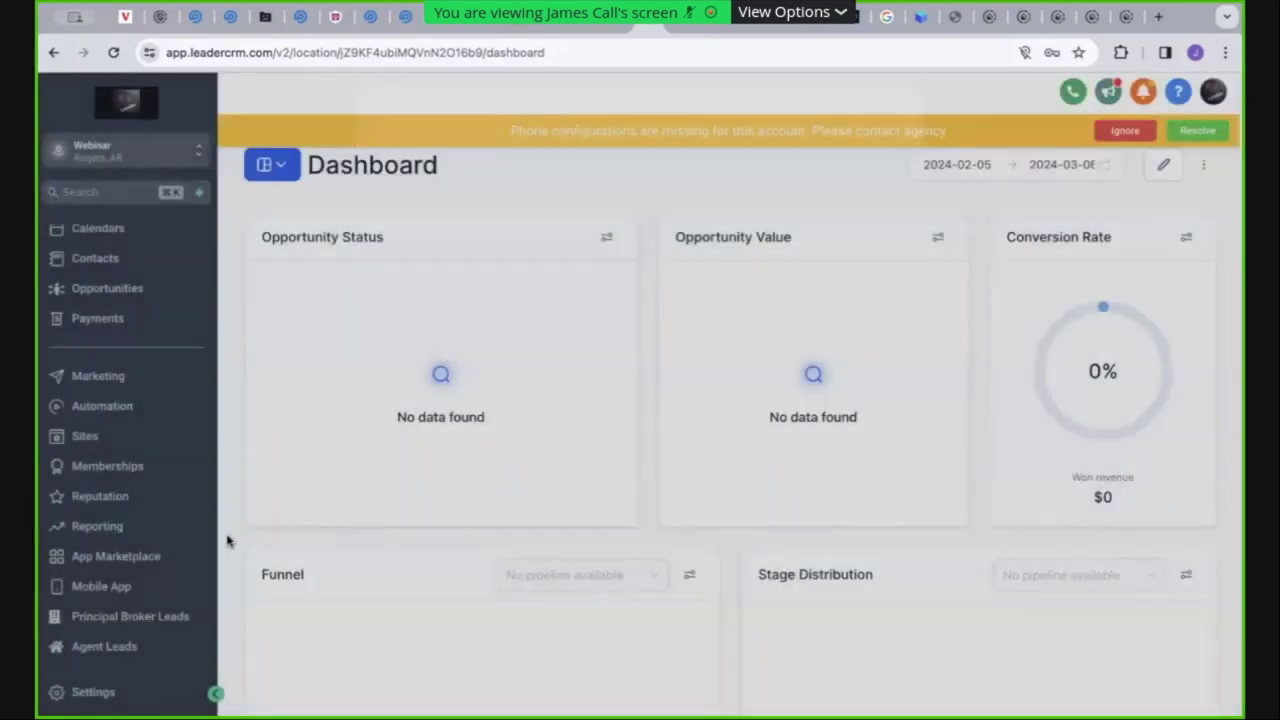
# Open the Principal Broker Leads link in the Webinar sub-account and ignore the missing phone configuration warning
pyautogui.click(134, 618)
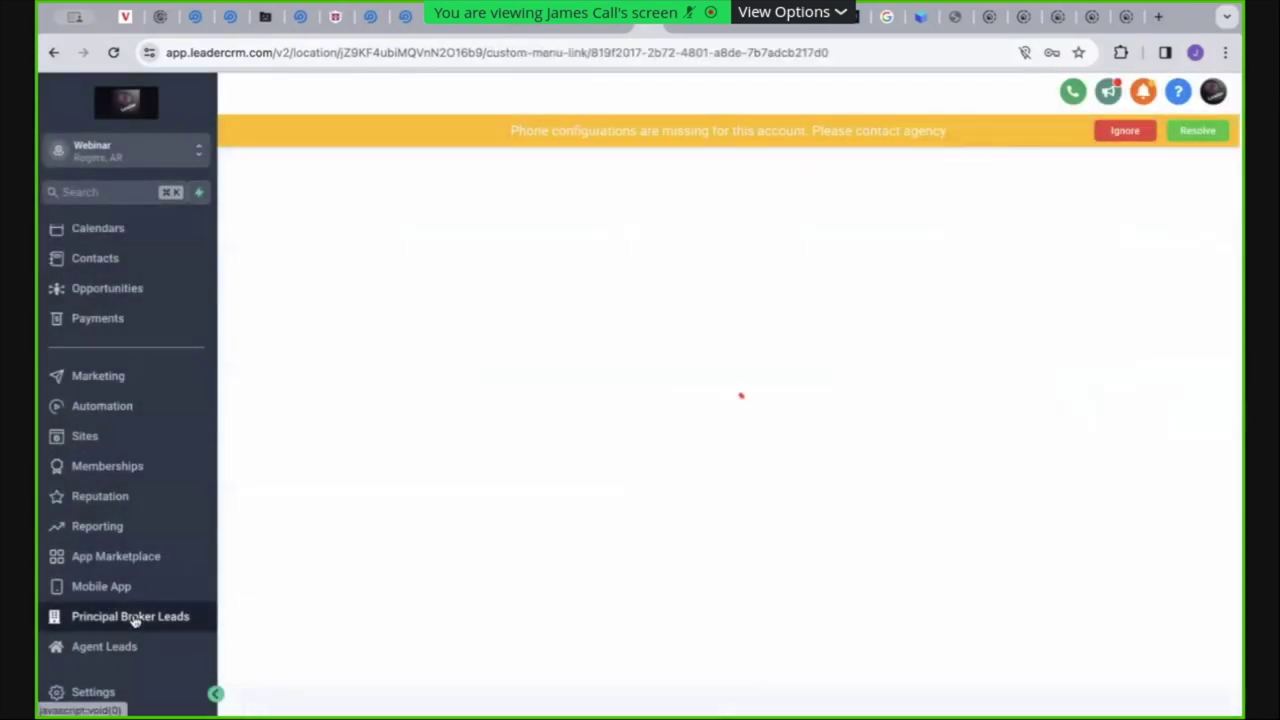
pyautogui.scroll(-4, 546, 423)
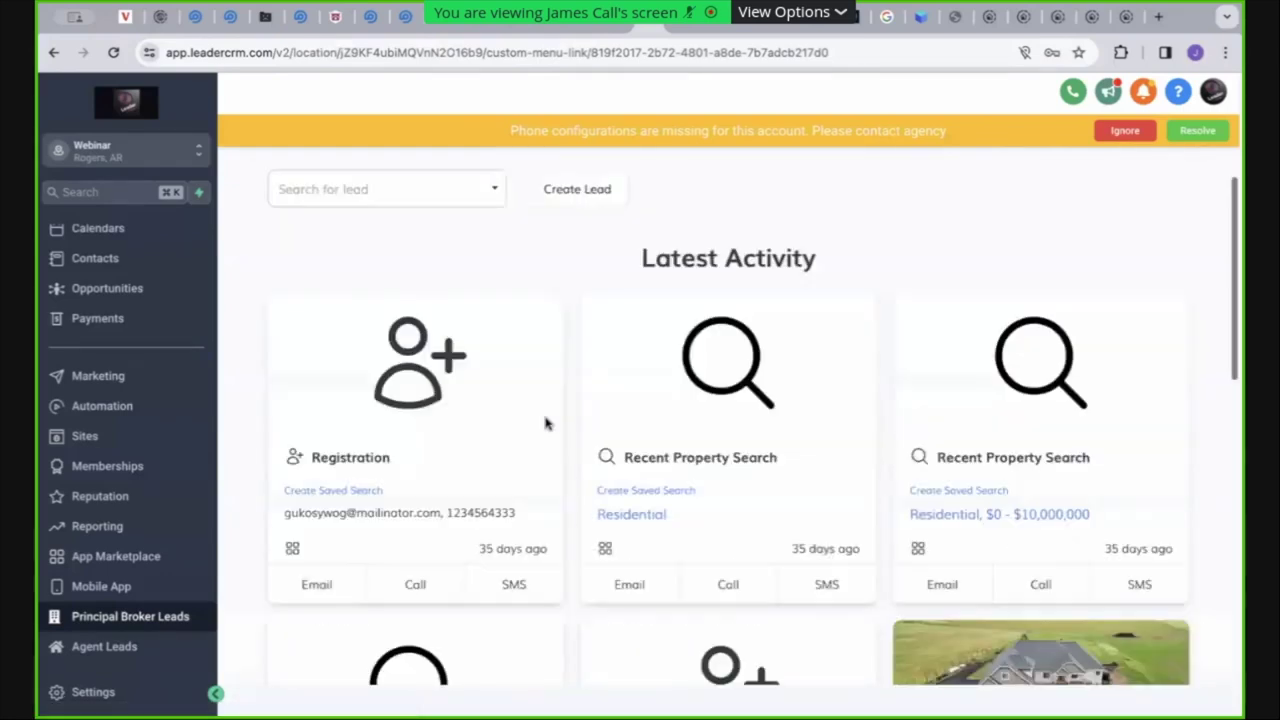
pyautogui.scroll(3, 546, 423)
pyautogui.scroll(2, 546, 423)
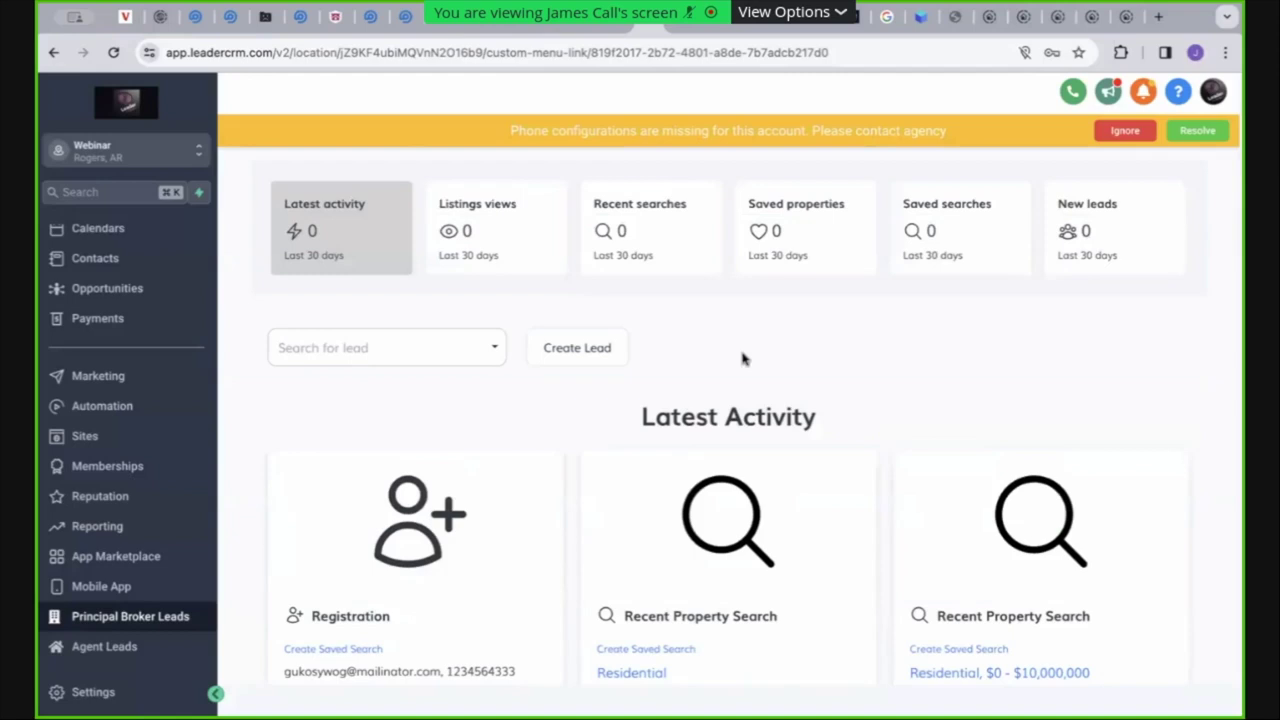
pyautogui.click(1127, 133)
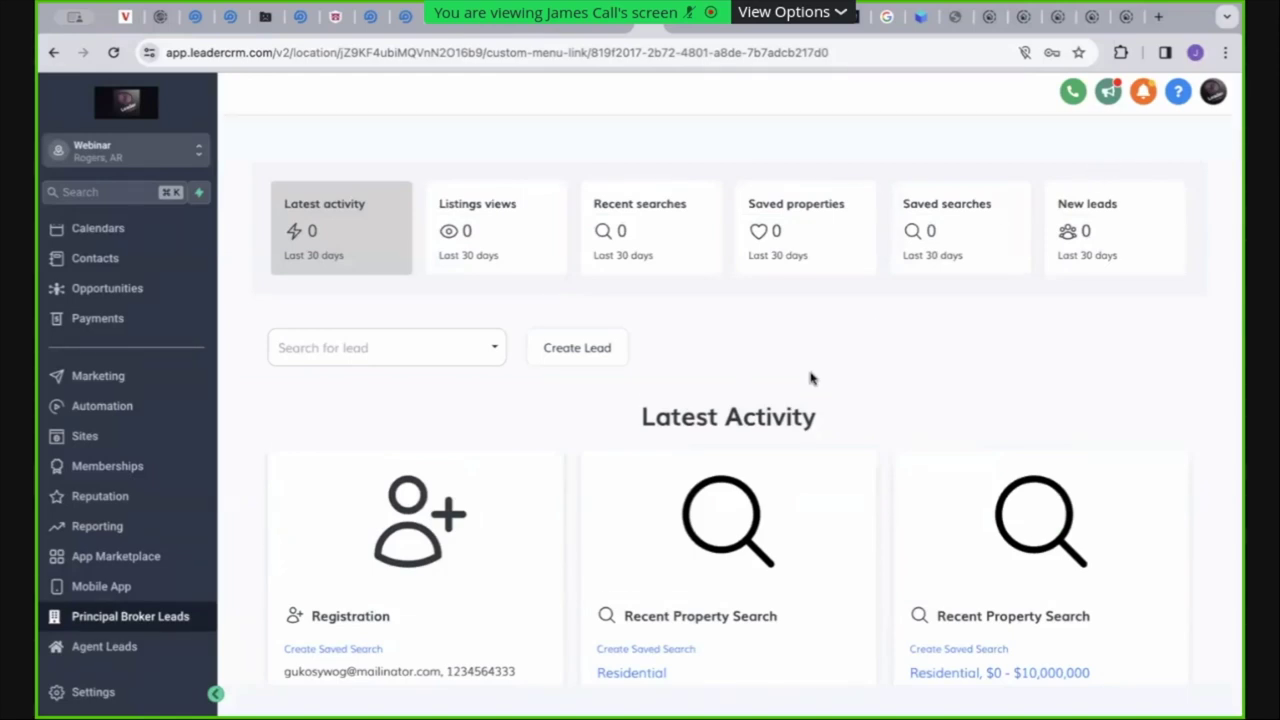
# Examine the Latest Activity cards on the embedded Principal Broker Leads dashboard, including registrations, property searches and viewed listings
pyautogui.scroll(-4, 811, 378)
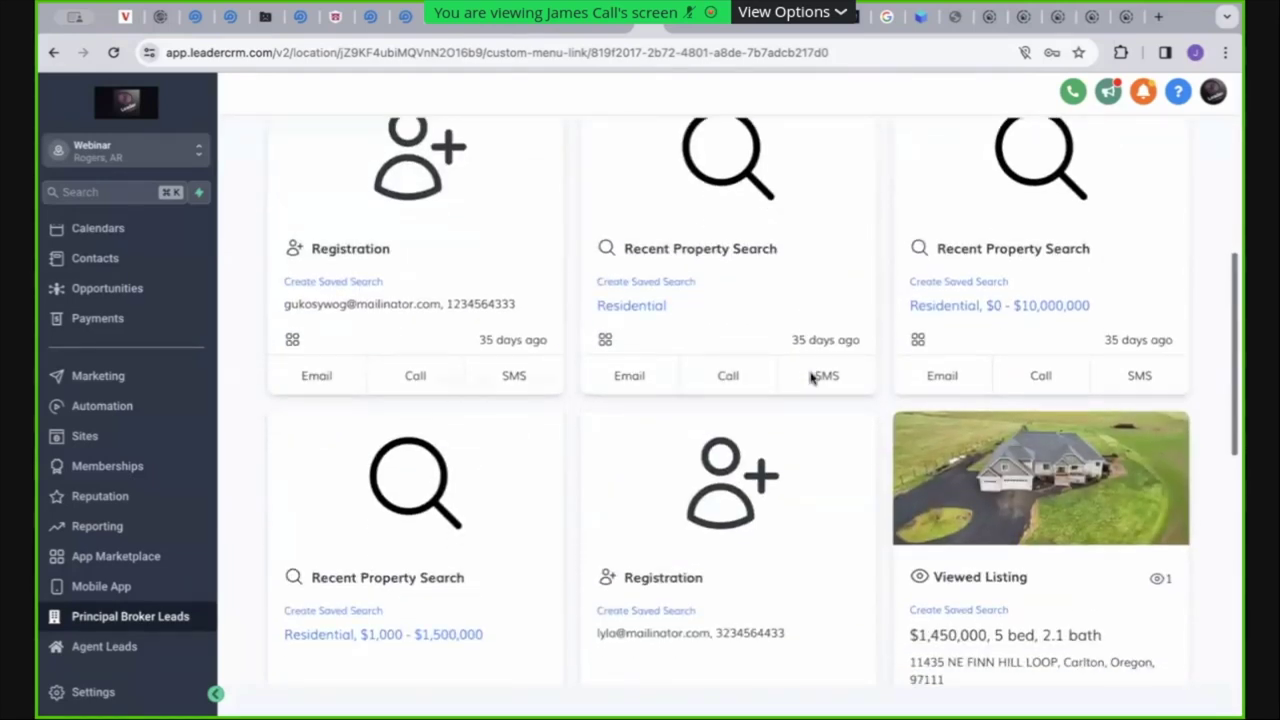
pyautogui.scroll(-2, 811, 378)
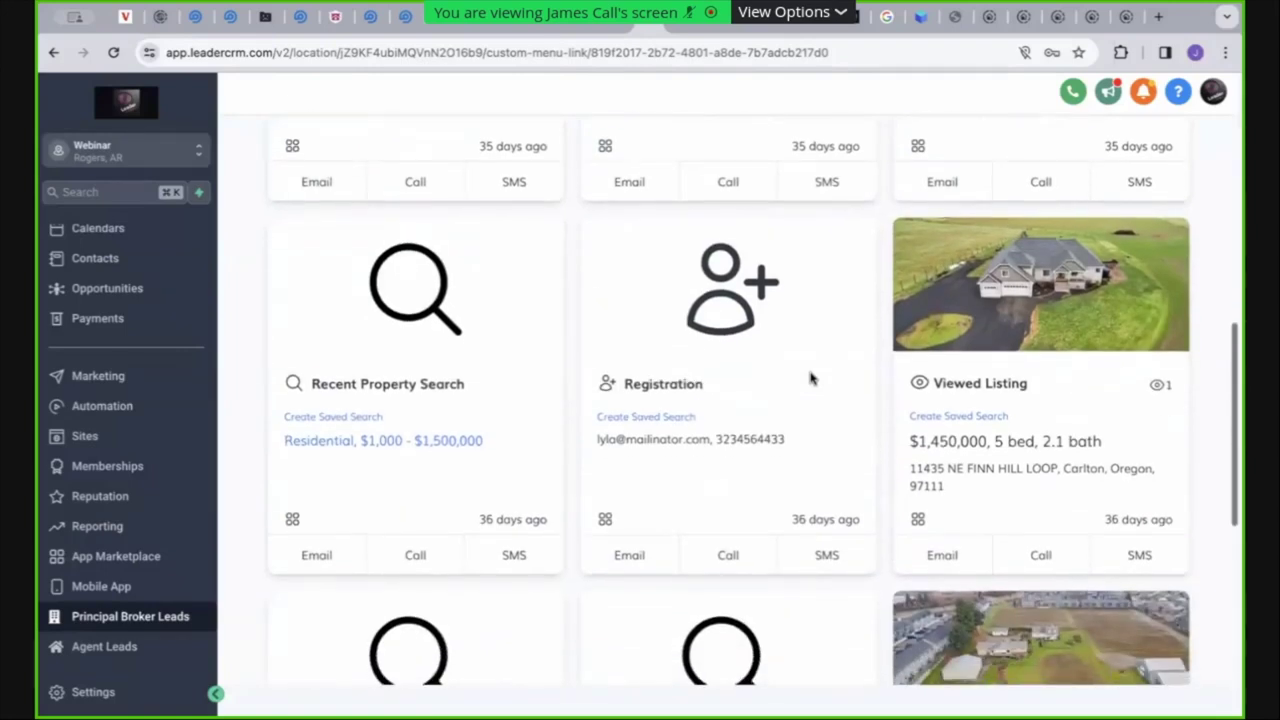
pyautogui.scroll(-4, 811, 378)
pyautogui.scroll(-2, 811, 378)
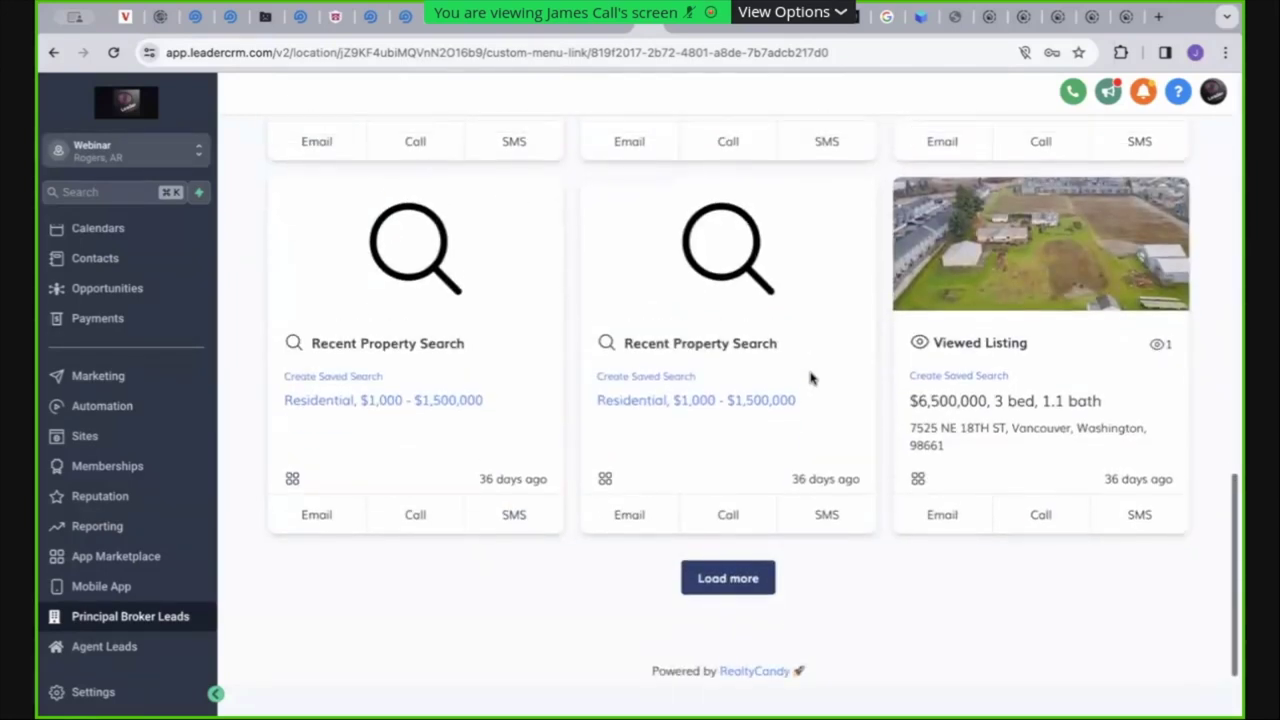
pyautogui.scroll(1, 811, 378)
pyautogui.scroll(15, 811, 378)
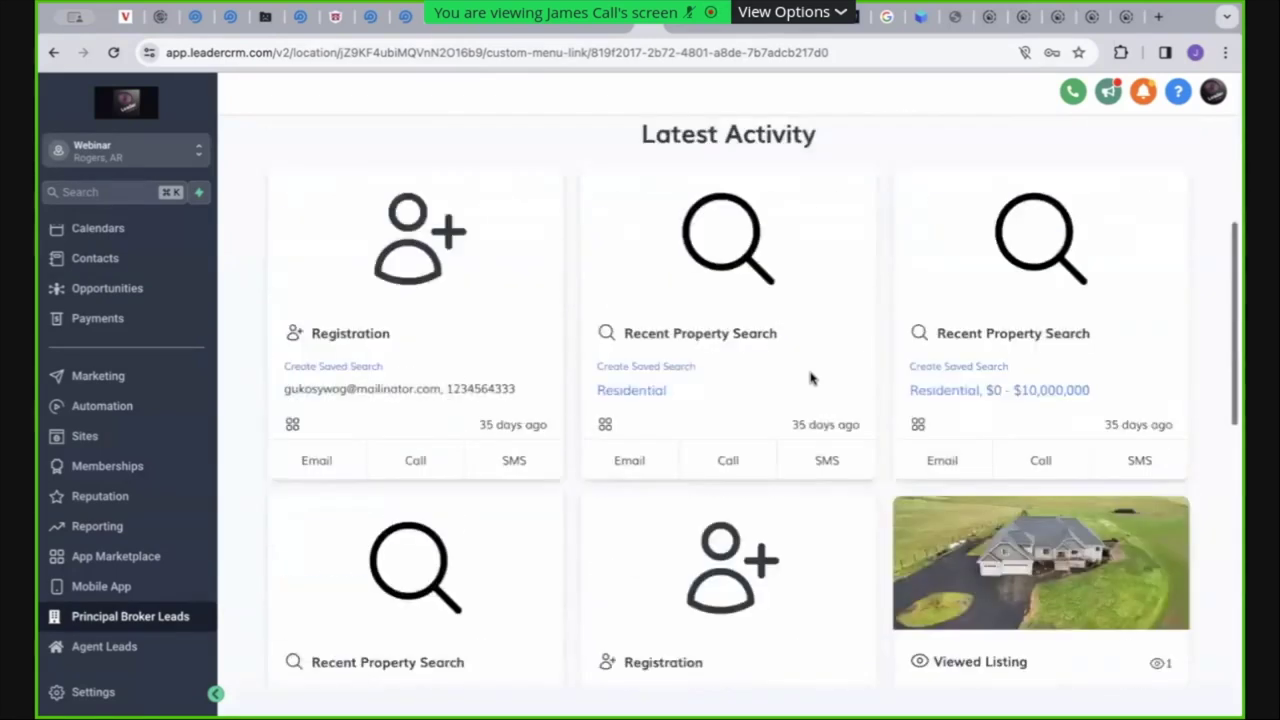
pyautogui.scroll(-3, 811, 378)
pyautogui.scroll(-3, 811, 378)
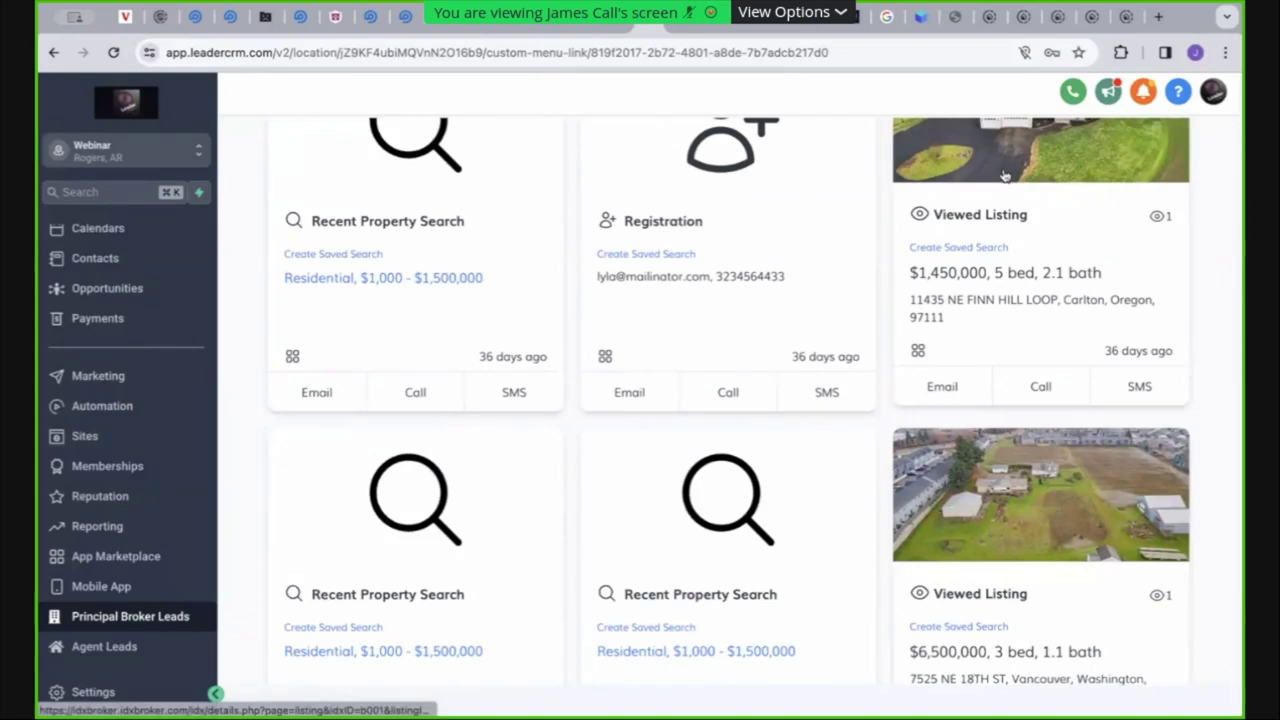
# Open the viewed $1,450,000 listing in Carlton, Oregon in a new browser tab and look through its description and highlights
pyautogui.scroll(1, 960, 222)
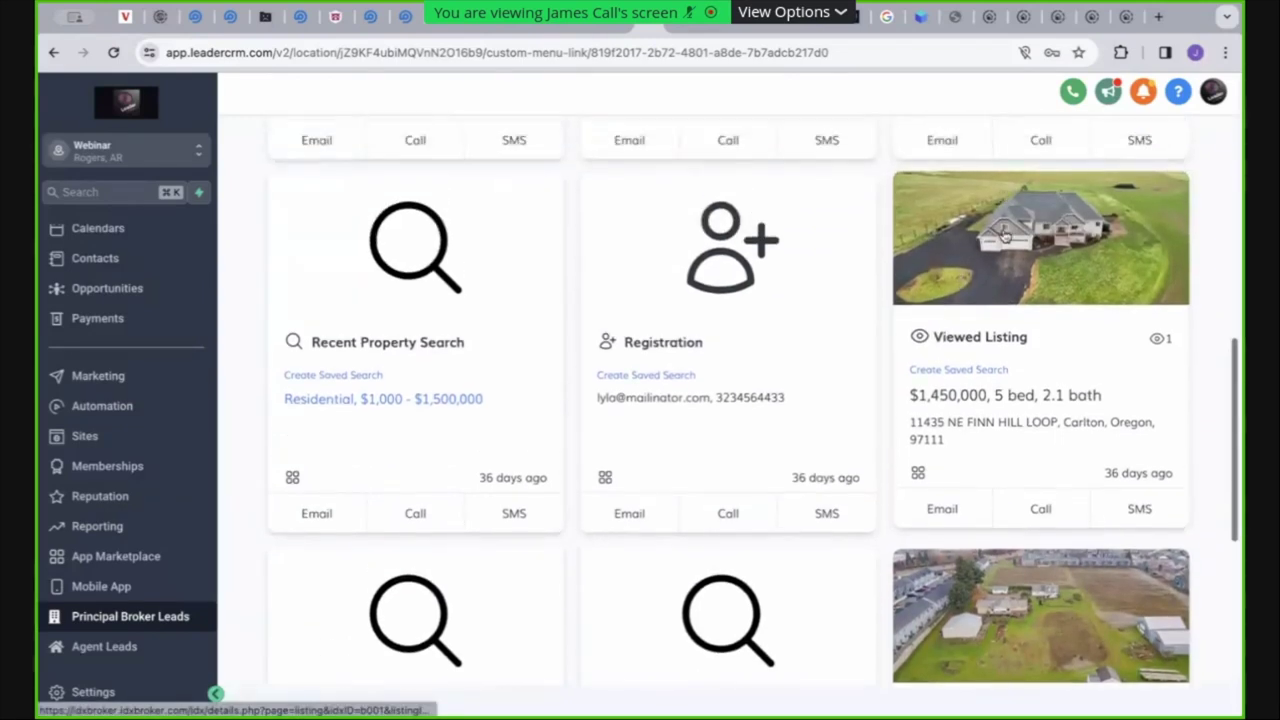
pyautogui.rightClick(1005, 235)
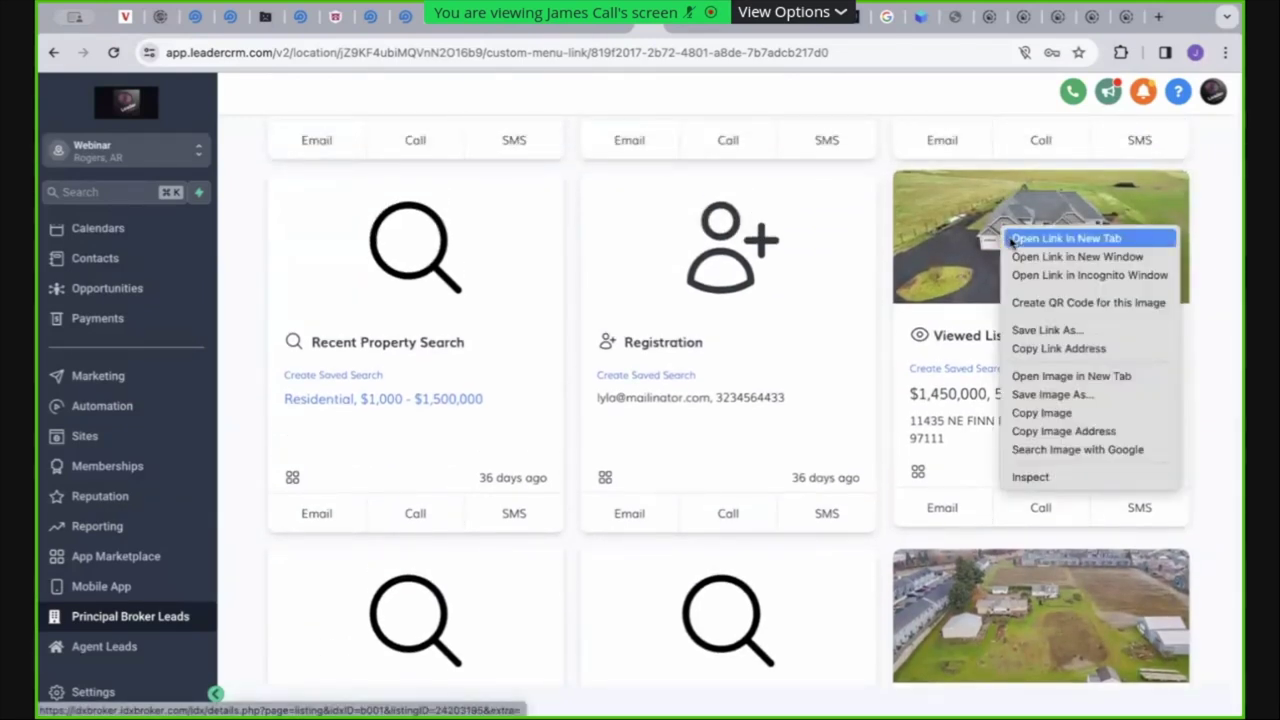
pyautogui.click(1030, 237)
pyautogui.click(672, 24)
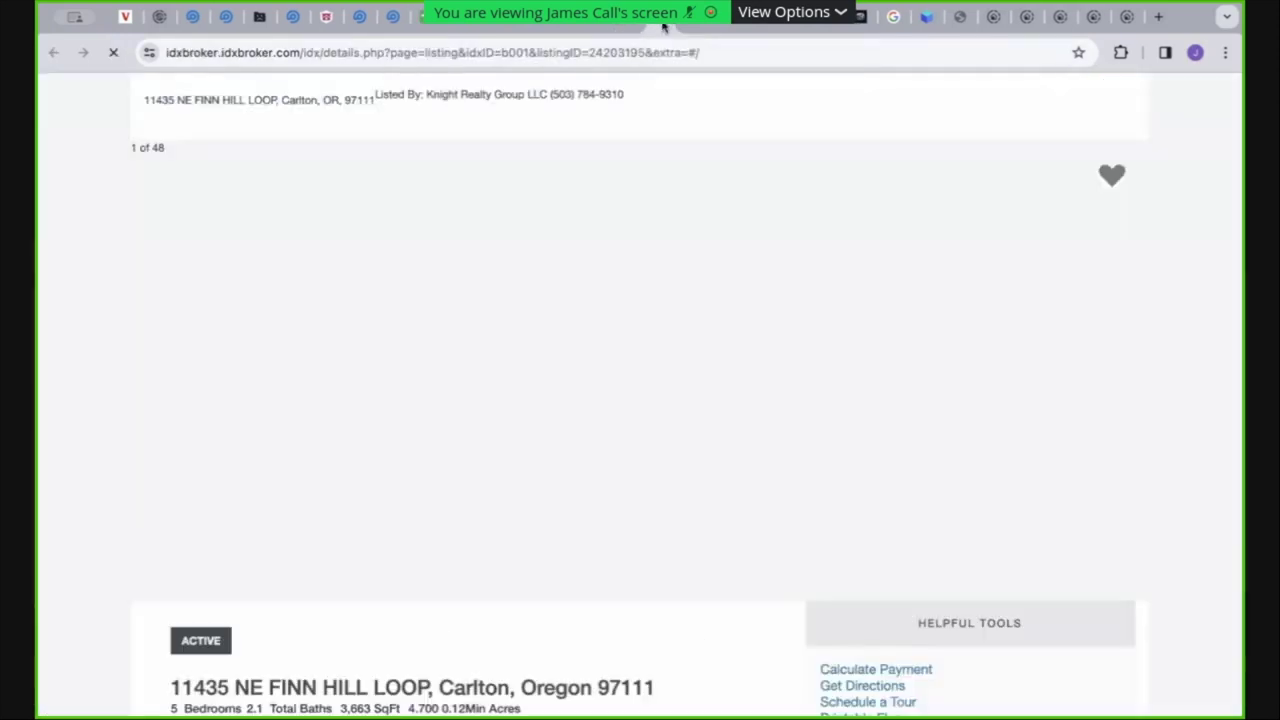
pyautogui.scroll(-10, 642, 232)
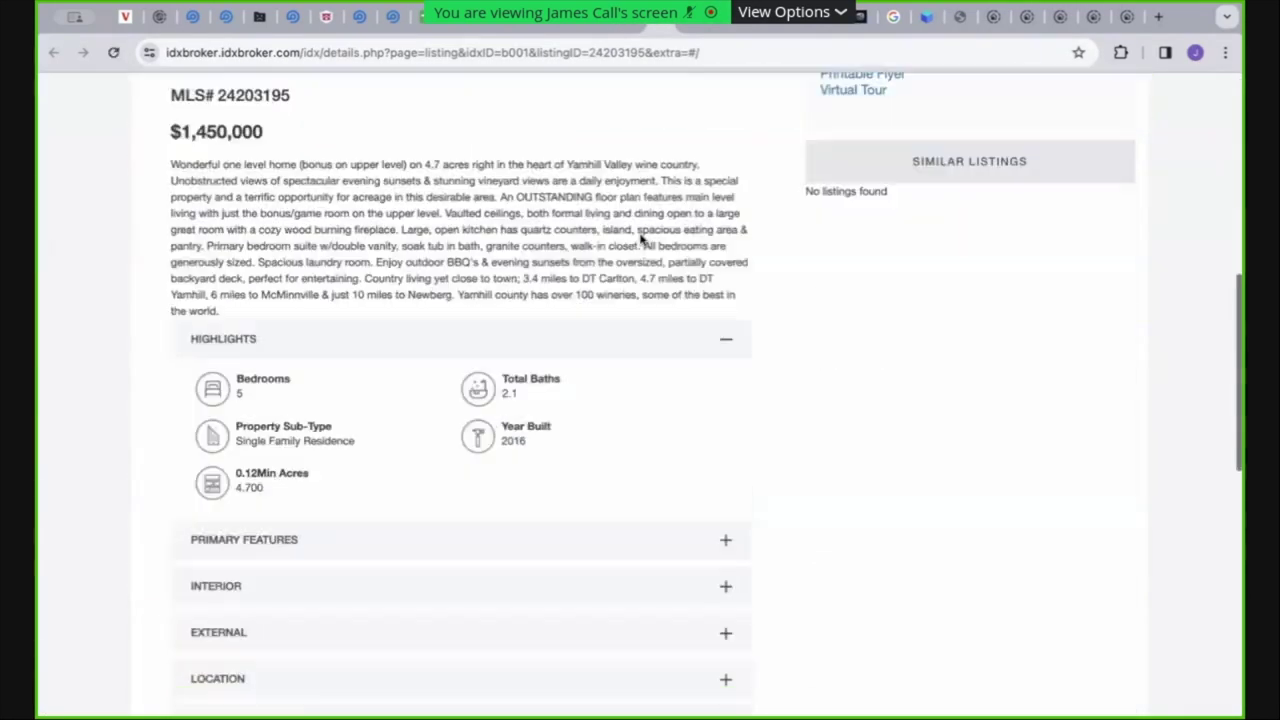
# Leave the Carlton listing page and open the Contacts list of the Webinar sub-account in the CRM
pyautogui.scroll(10, 642, 241)
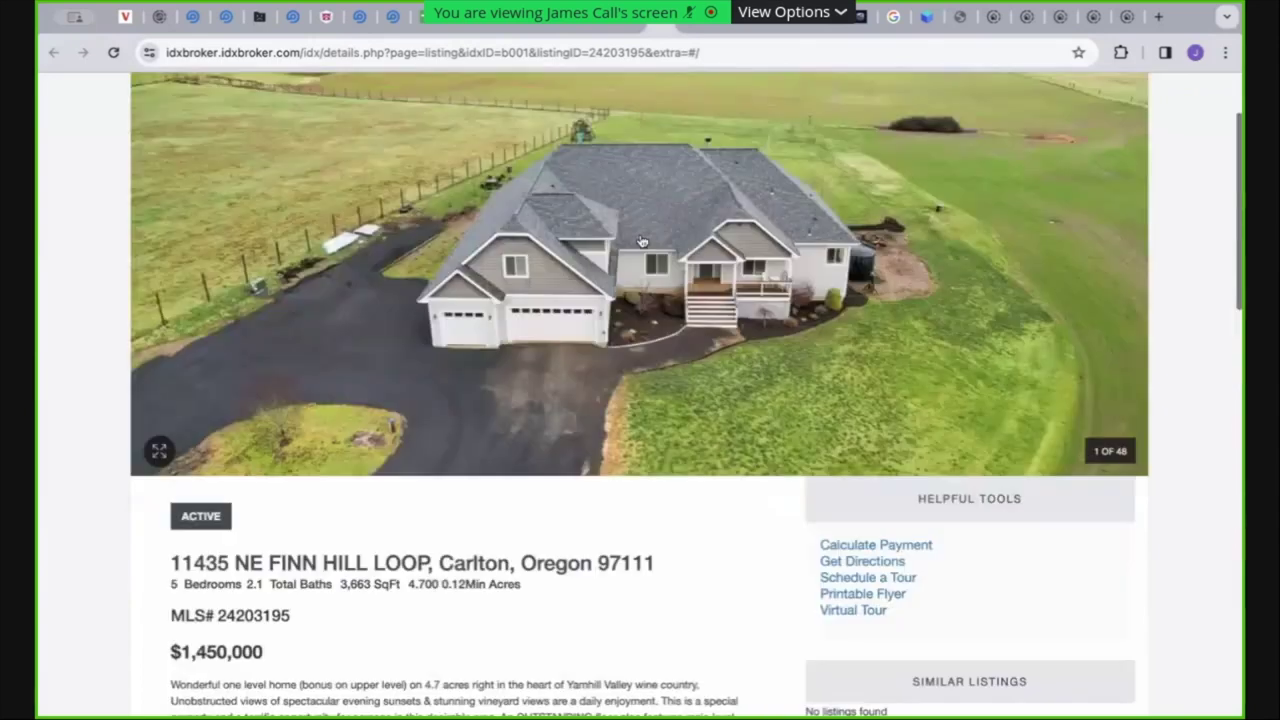
pyautogui.click(610, 26)
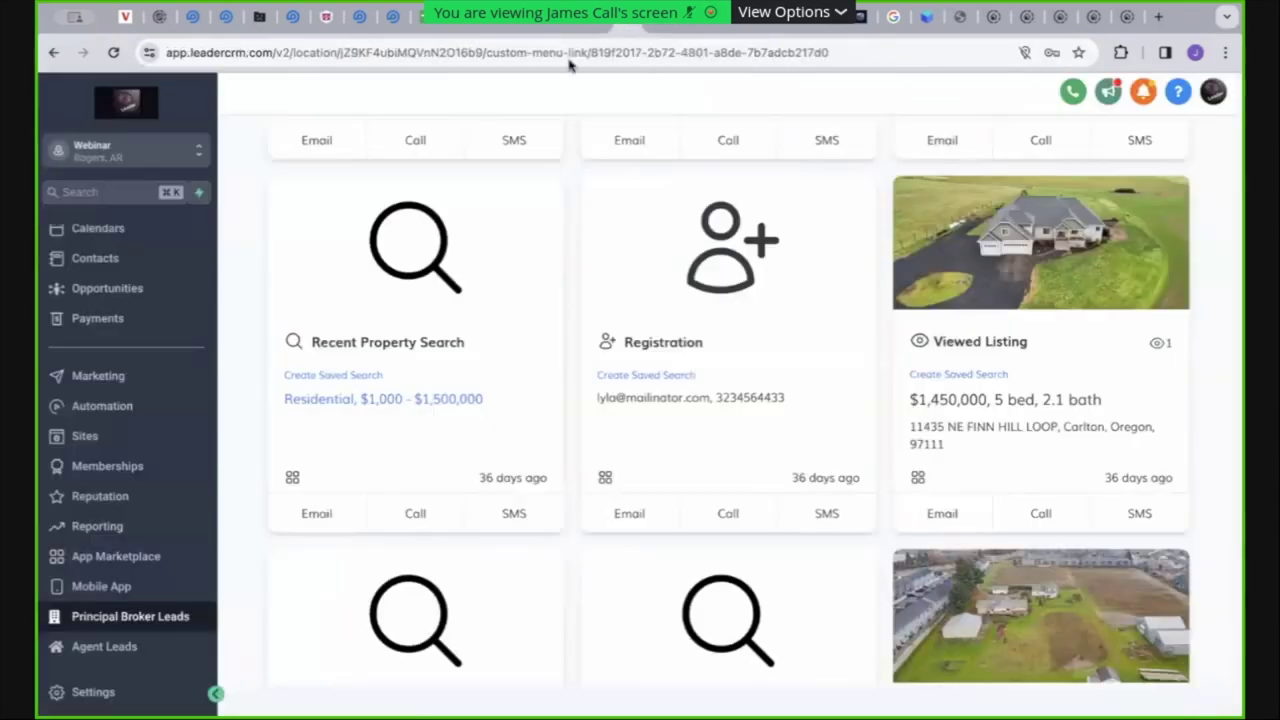
pyautogui.scroll(1, 165, 330)
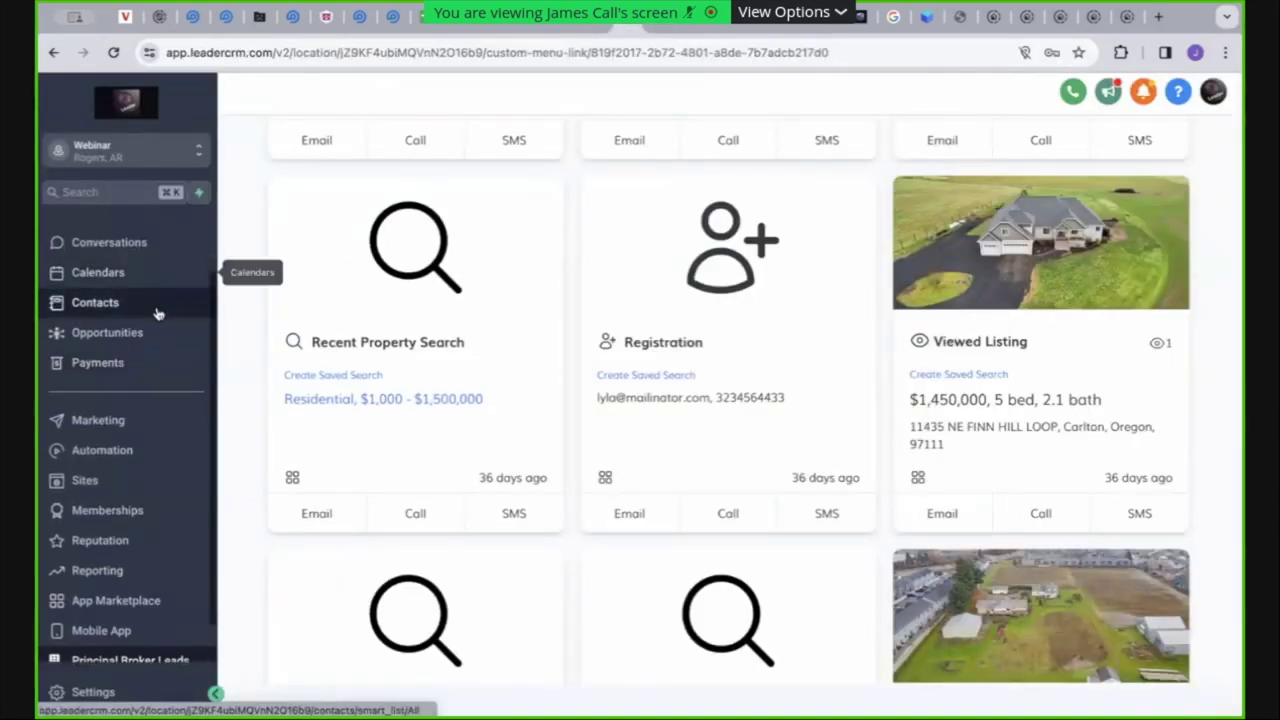
pyautogui.click(160, 306)
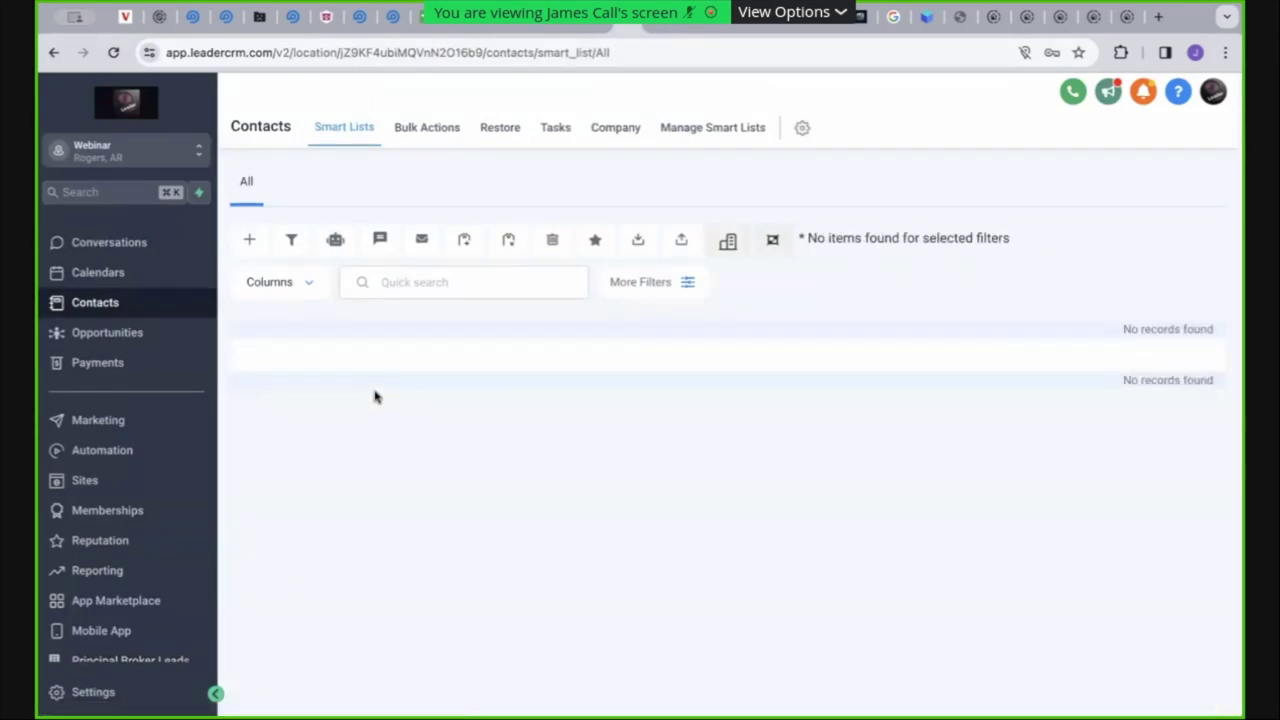
pyautogui.click(603, 26)
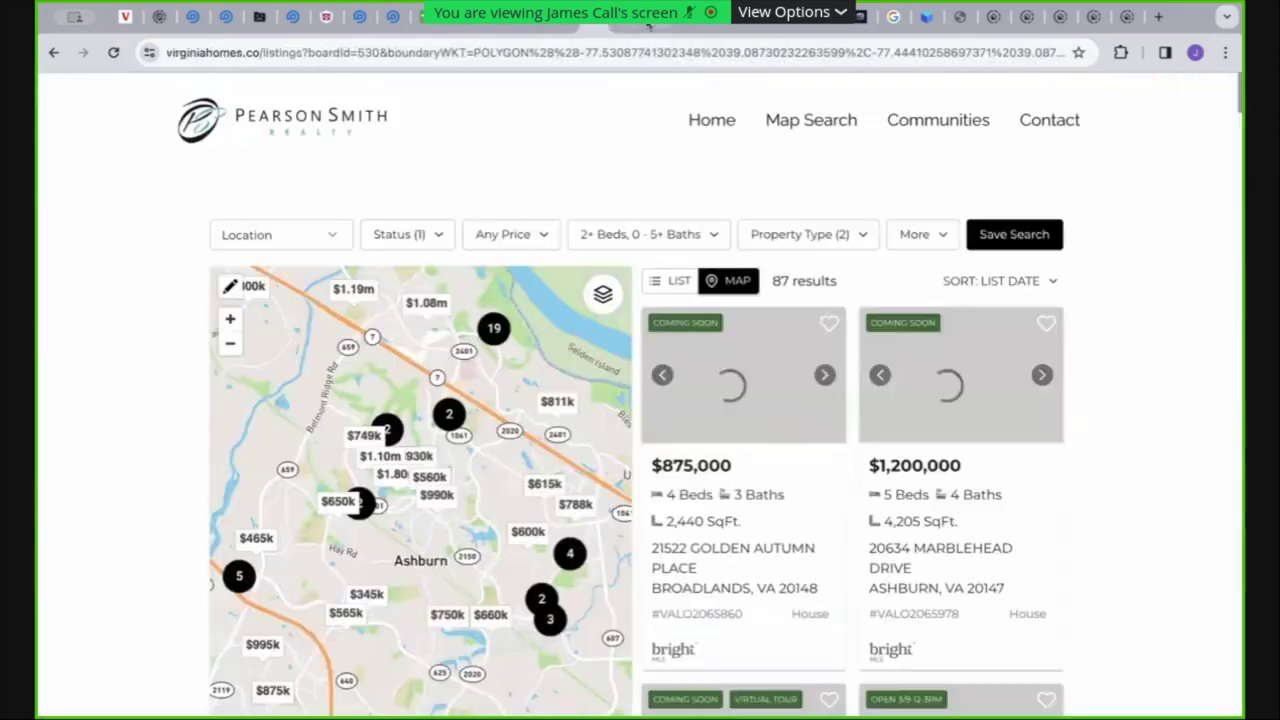
pyautogui.click(646, 30)
pyautogui.click(654, 30)
pyautogui.click(626, 28)
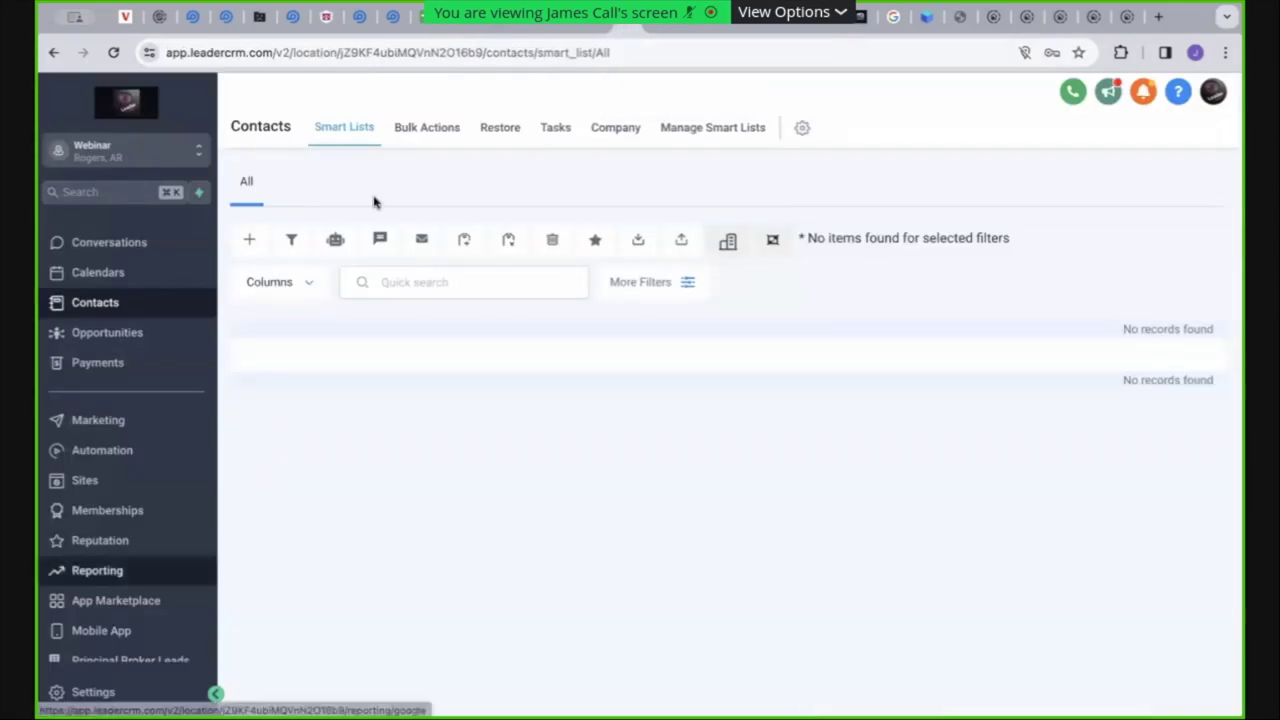
pyautogui.scroll(-1, 200, 380)
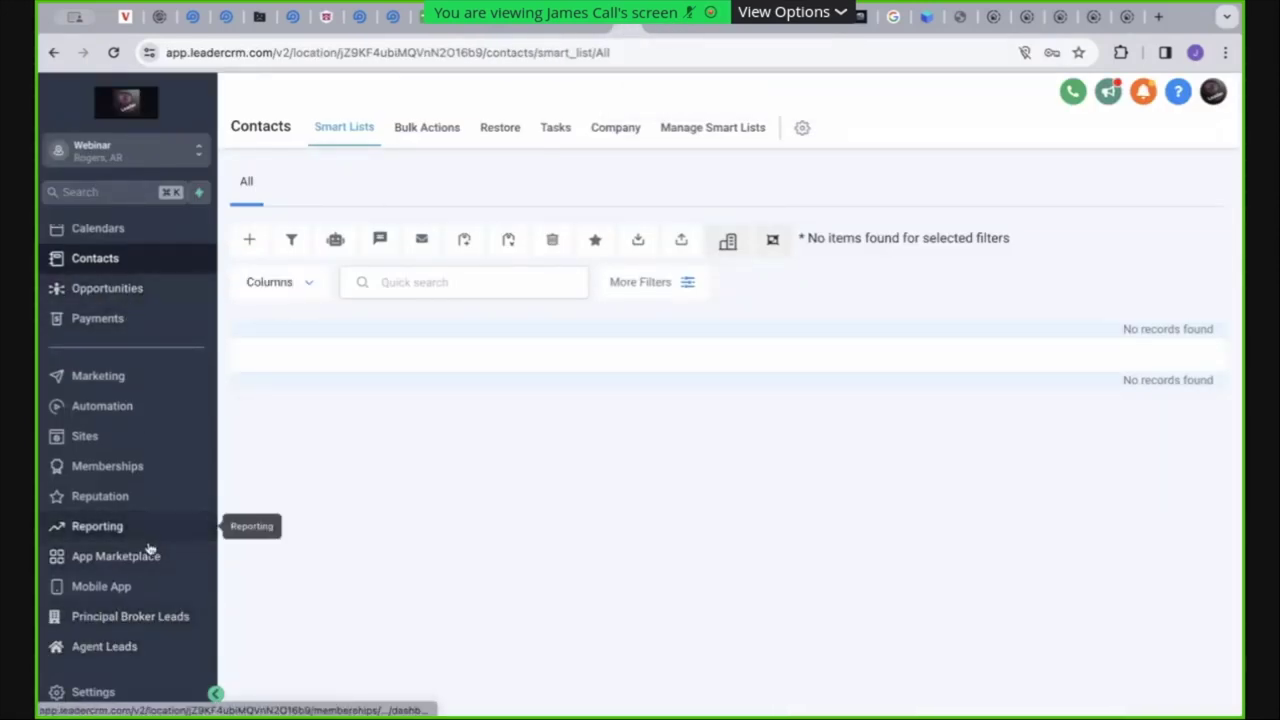
# Switch to the IDXAddons site and open its Configuration page
pyautogui.click(558, 26)
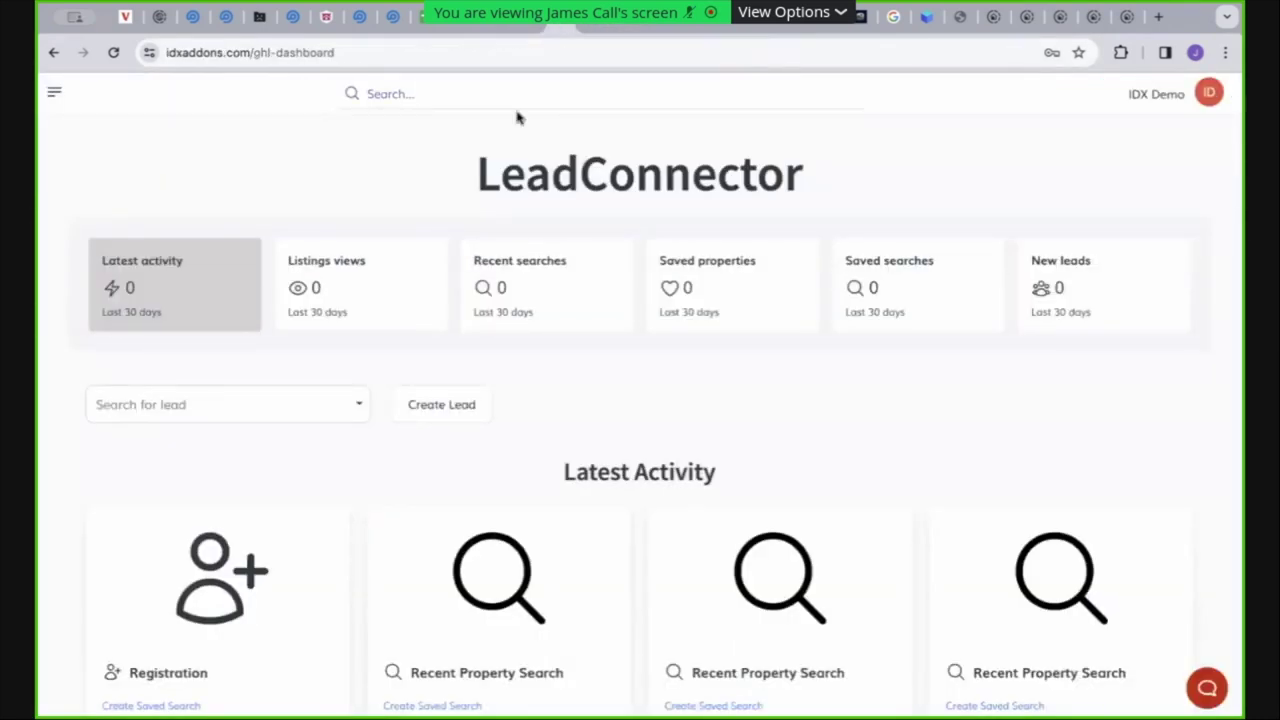
pyautogui.click(54, 92)
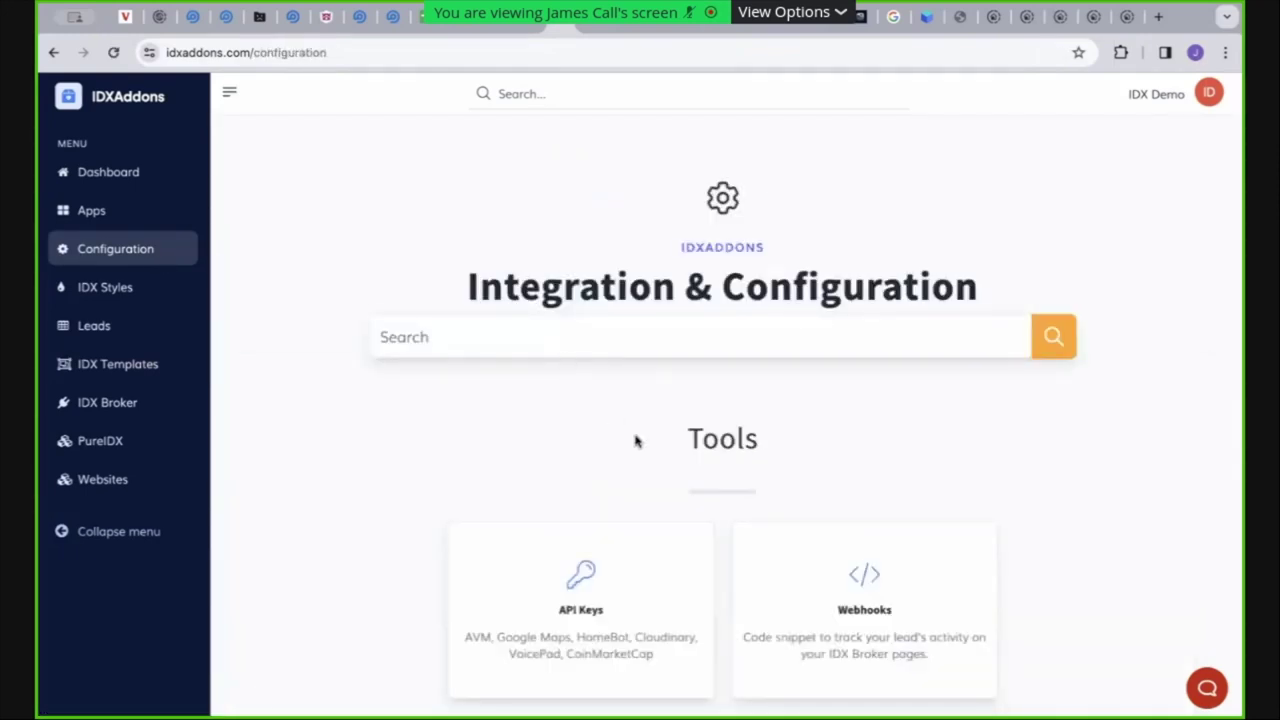
pyautogui.click(603, 342)
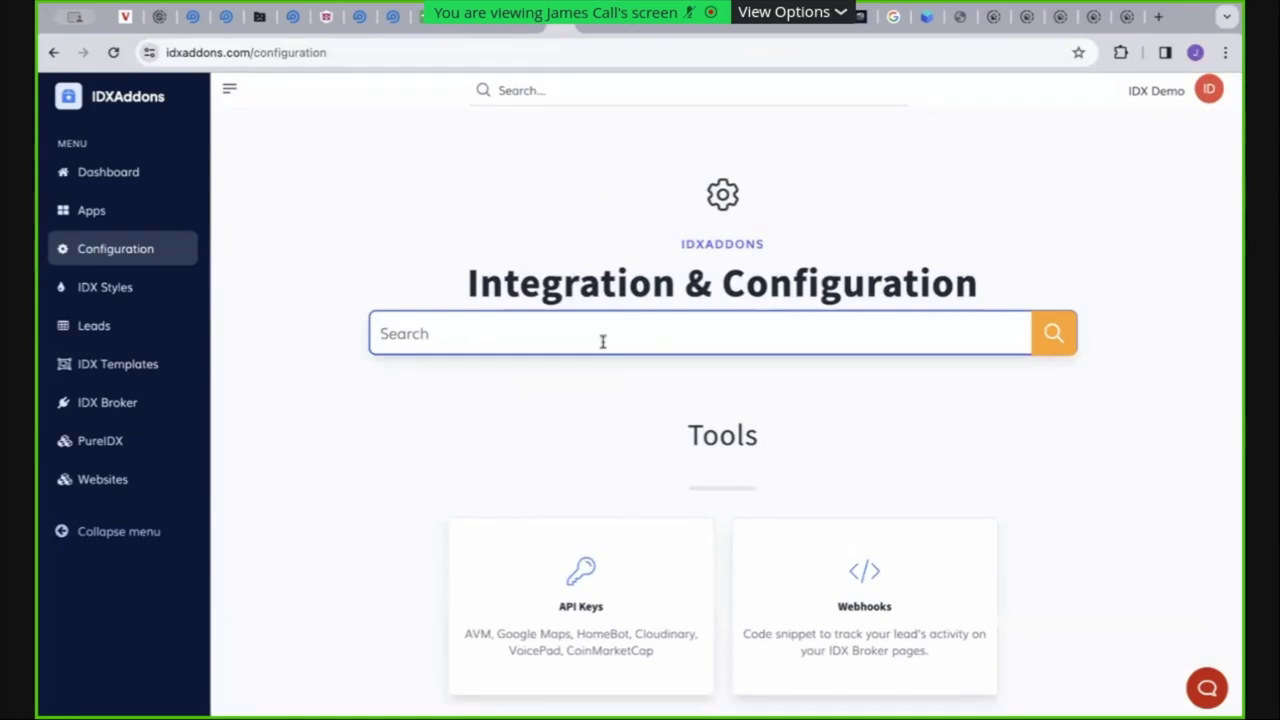
pyautogui.write('leadc')
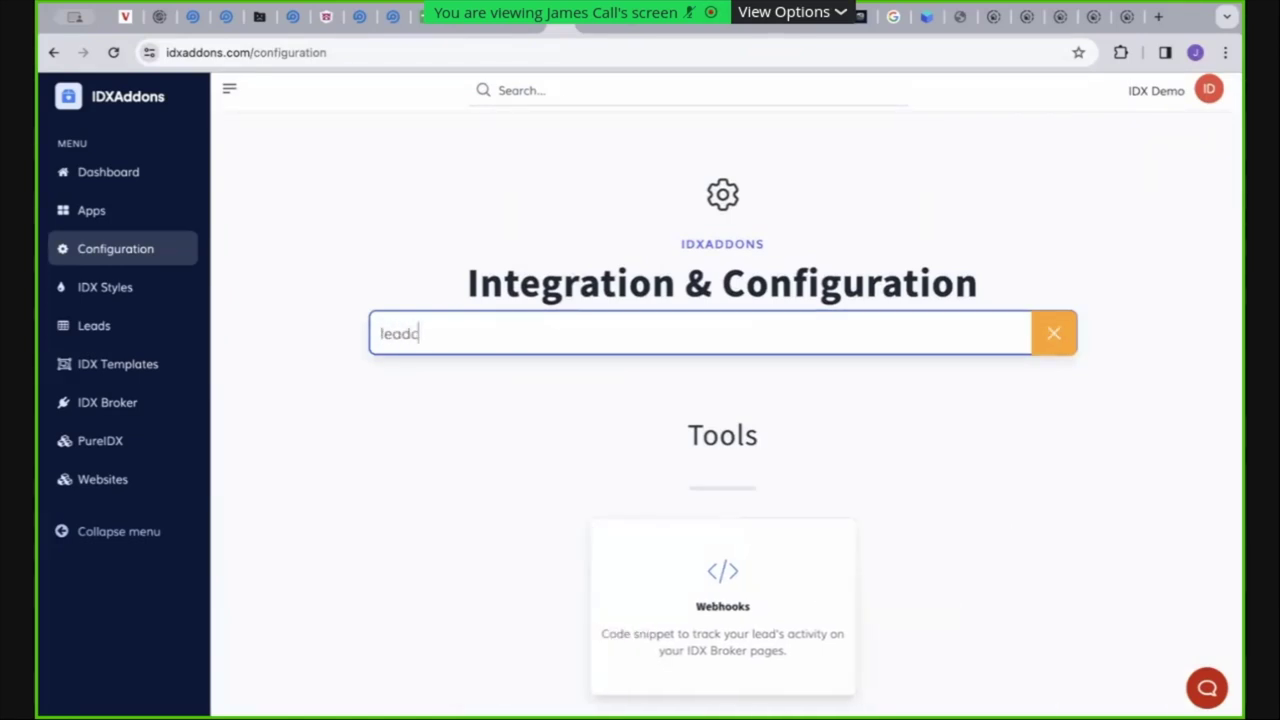
pyautogui.press('BackSpace')
pyautogui.press('BackSpace')
pyautogui.press('BackSpace')
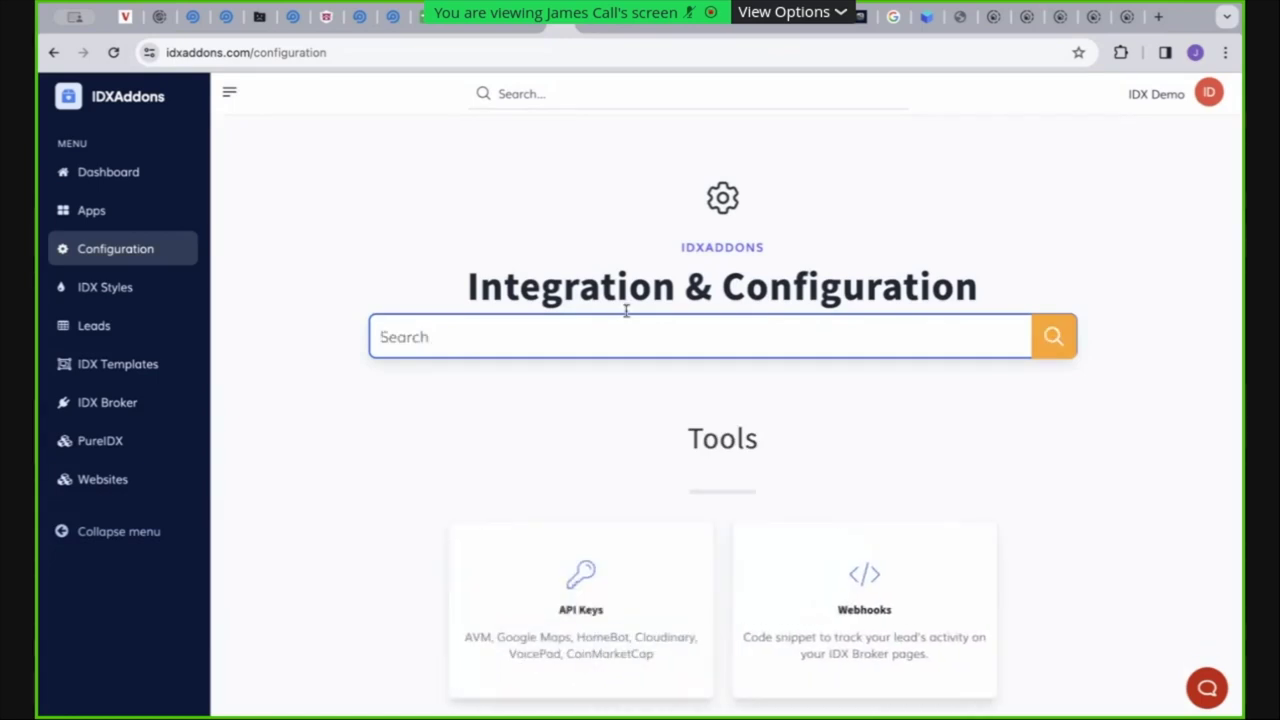
# Search the whole IDXAddons site for "leadco" and open the IDX to LeadConnector & LeadConnector to IDX app
pyautogui.click(559, 103)
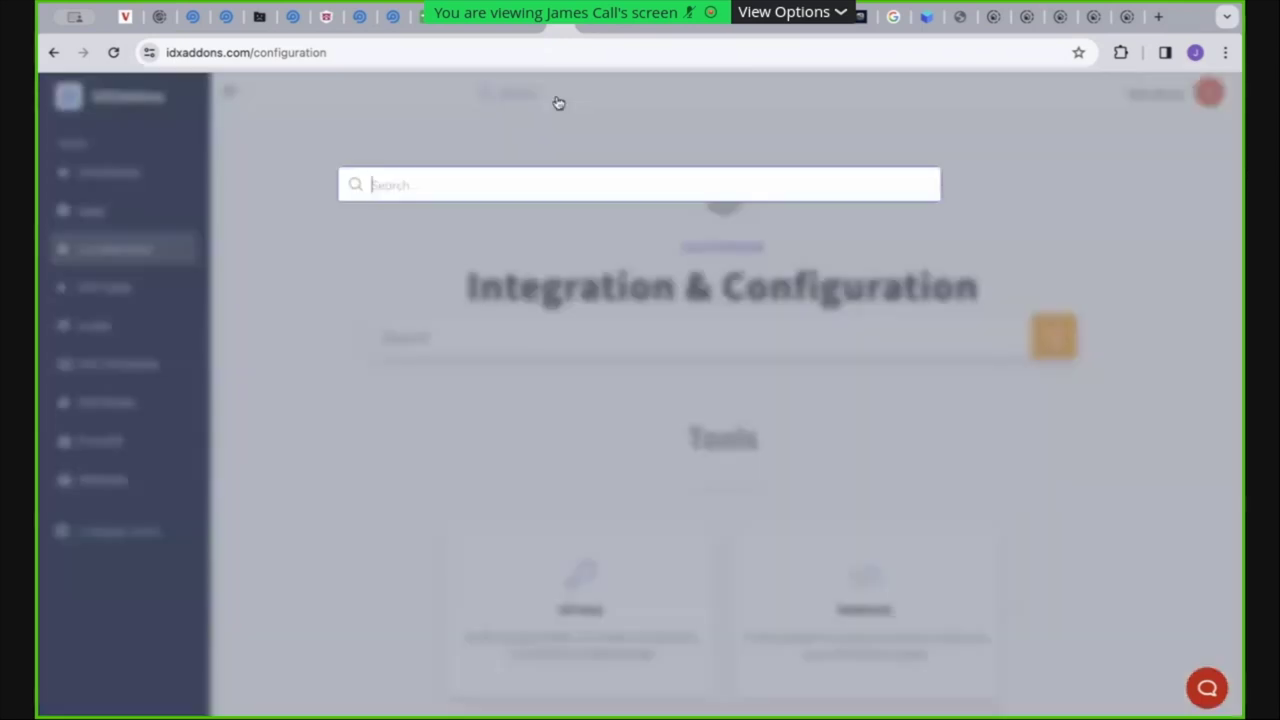
pyautogui.write('lead')
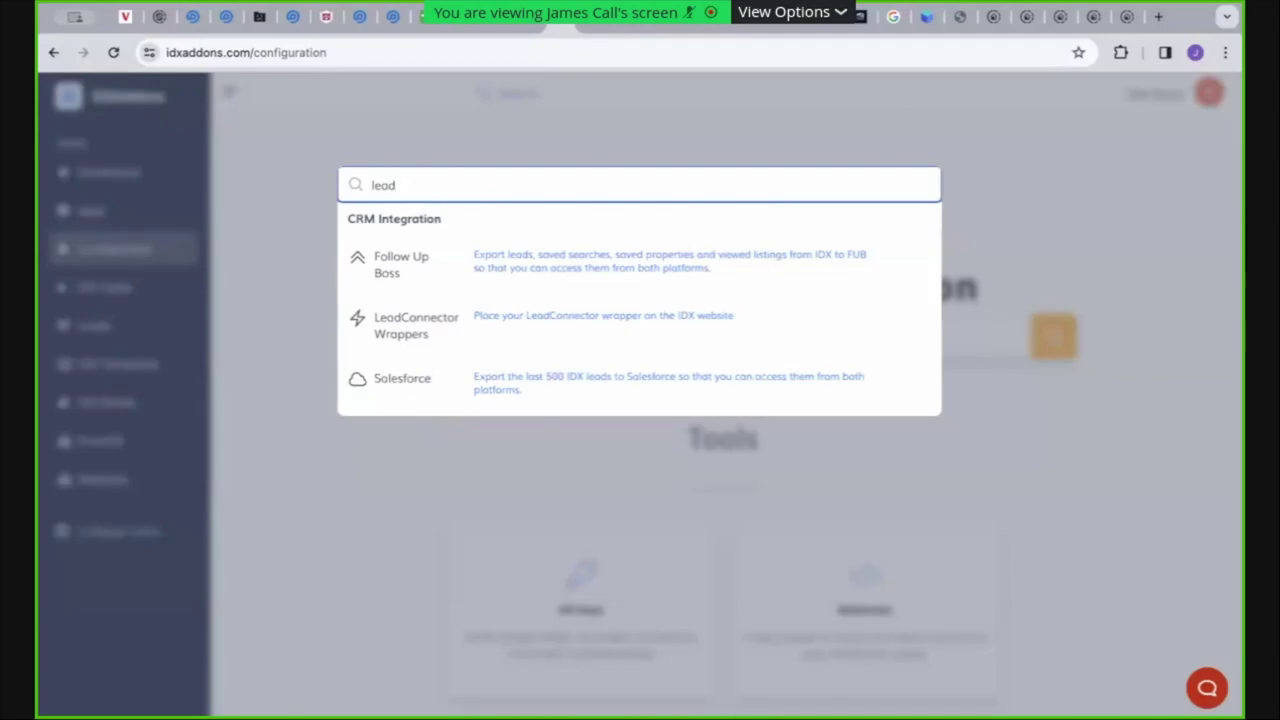
pyautogui.scroll(-3, 626, 231)
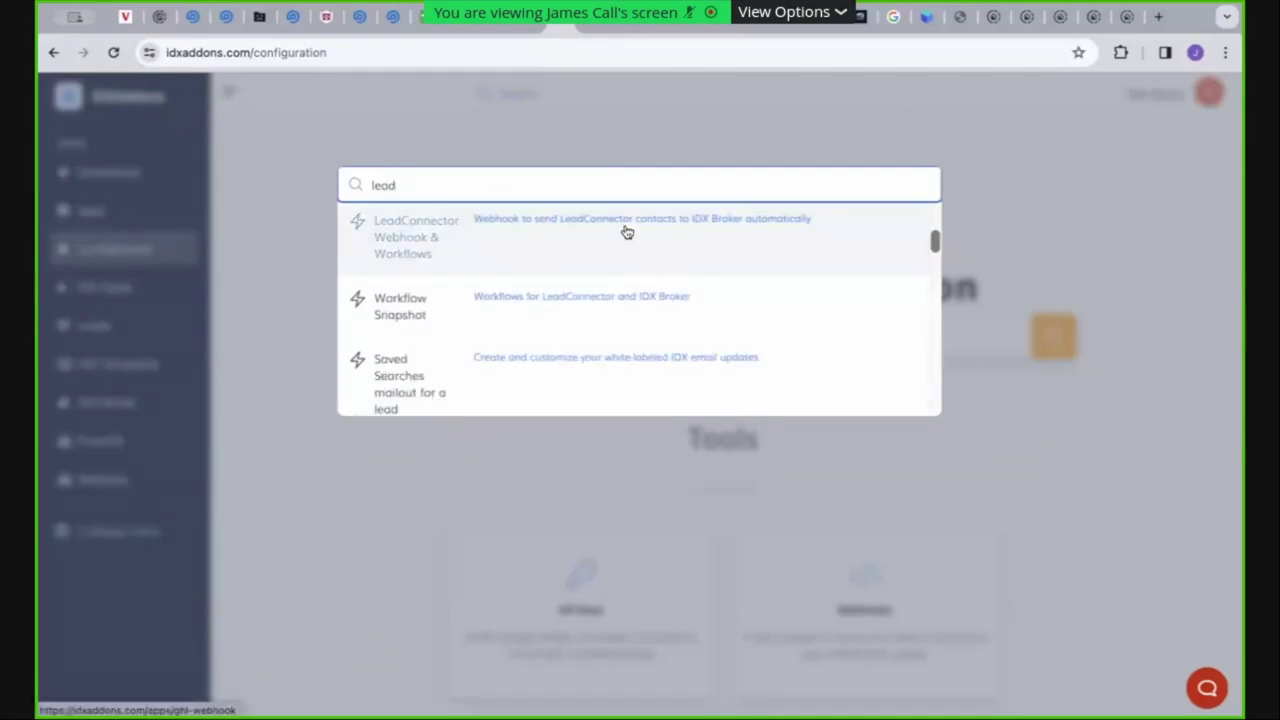
pyautogui.write('co')
pyautogui.scroll(-1, 640, 329)
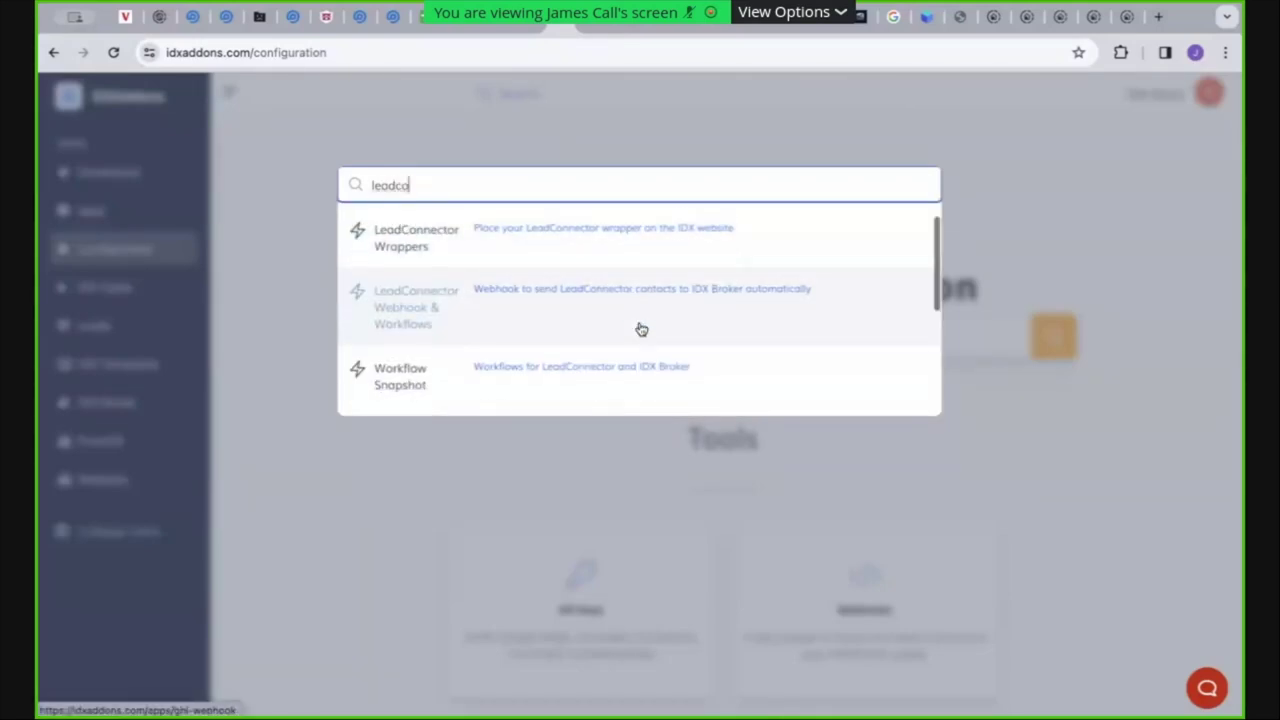
pyautogui.scroll(-1, 641, 329)
pyautogui.scroll(-5, 641, 329)
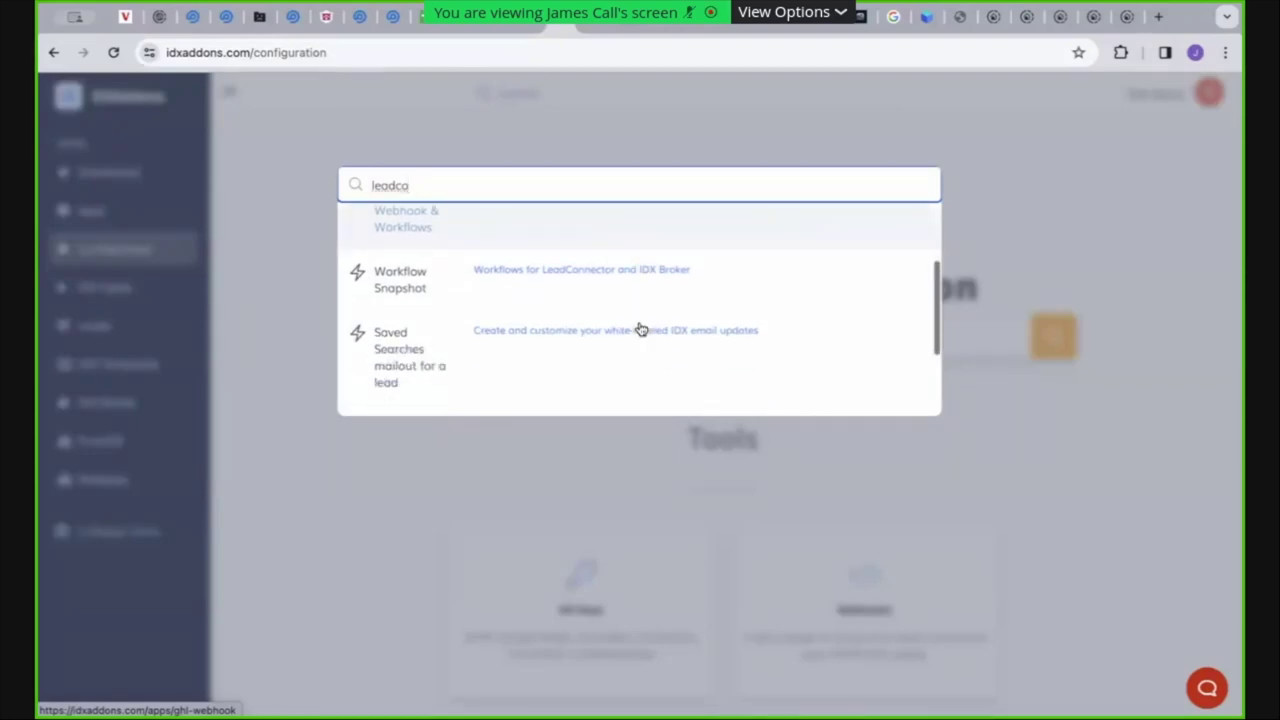
pyautogui.click(636, 338)
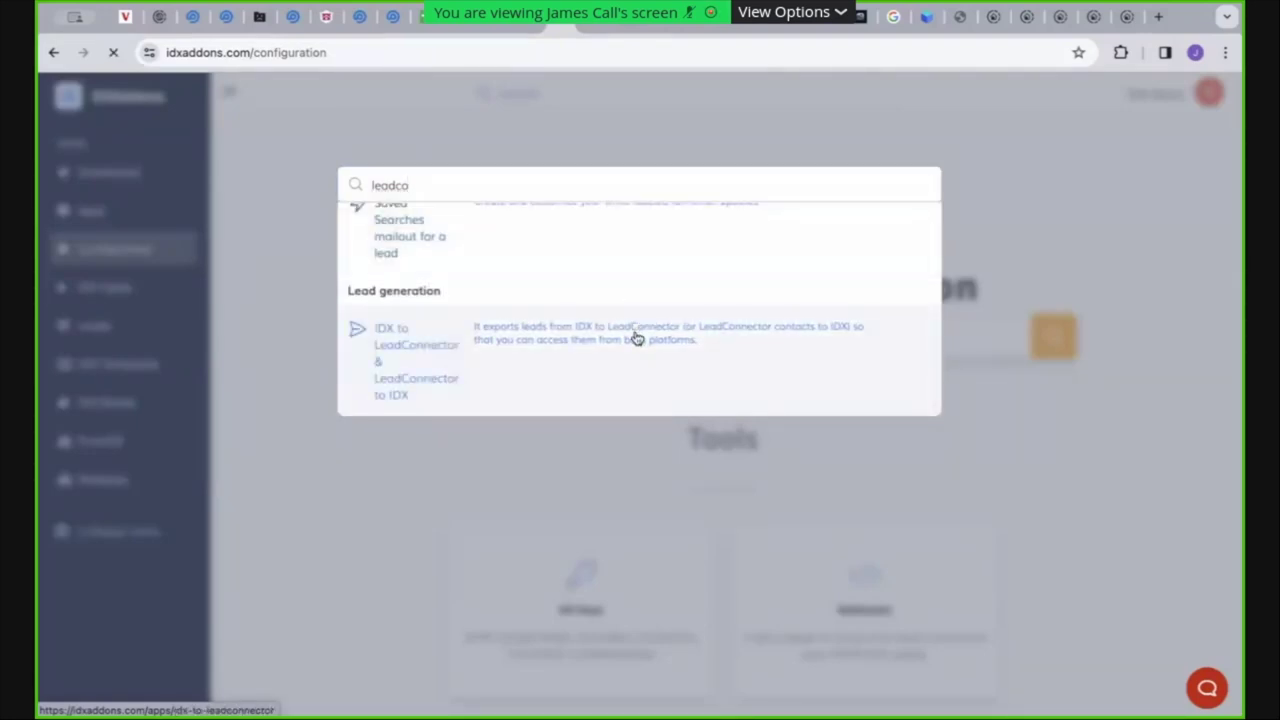
# Review the app's Setup section, including the IDX leads list and its Send to GHL option
pyautogui.scroll(-2, 640, 345)
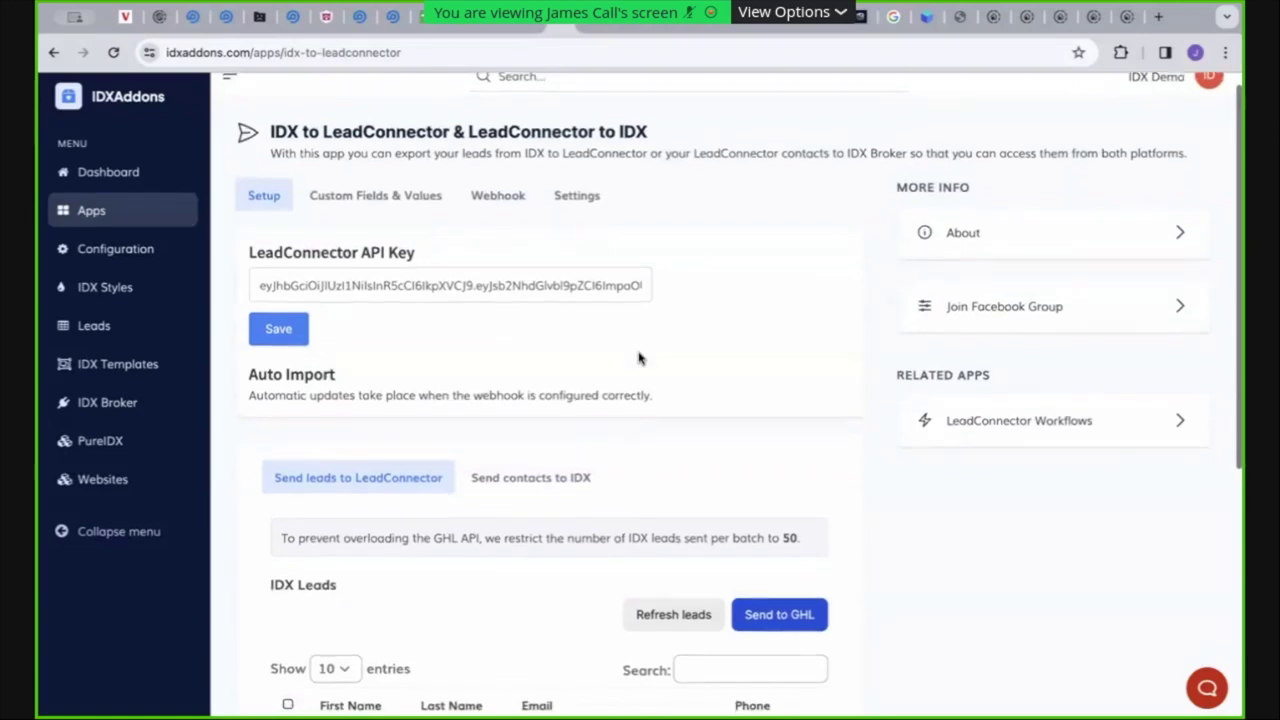
pyautogui.scroll(-4, 640, 358)
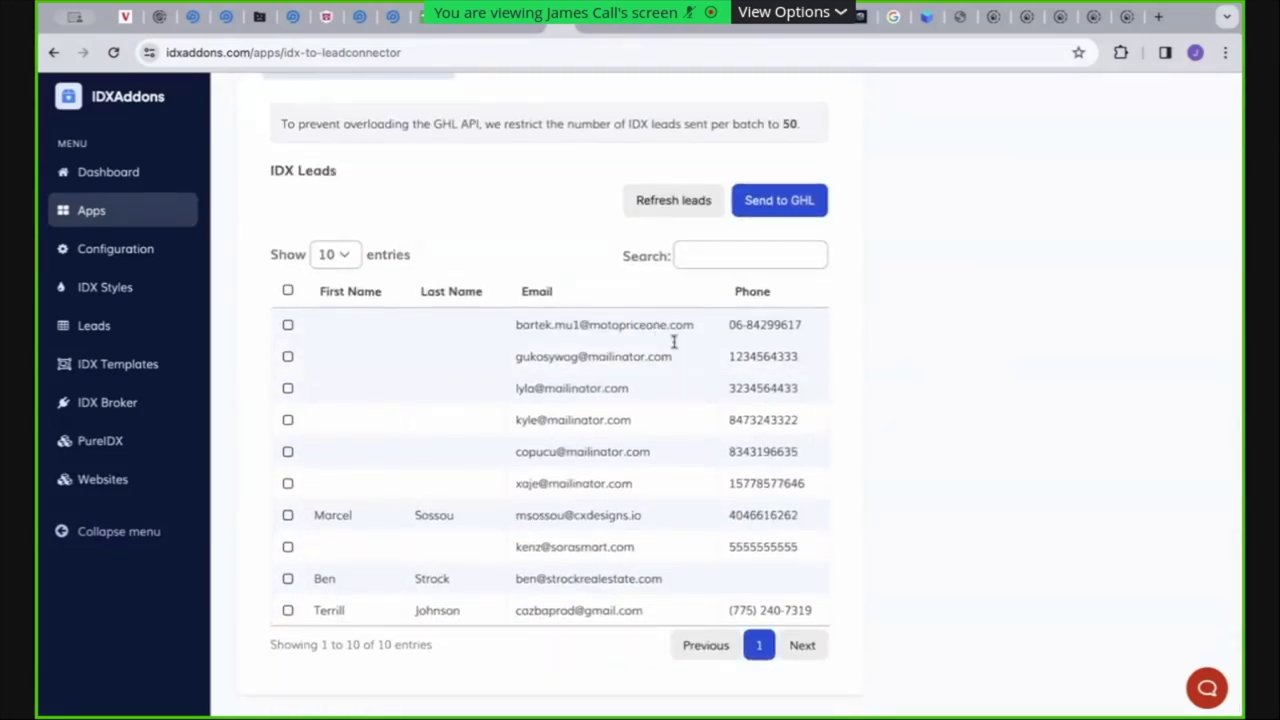
pyautogui.click(779, 210)
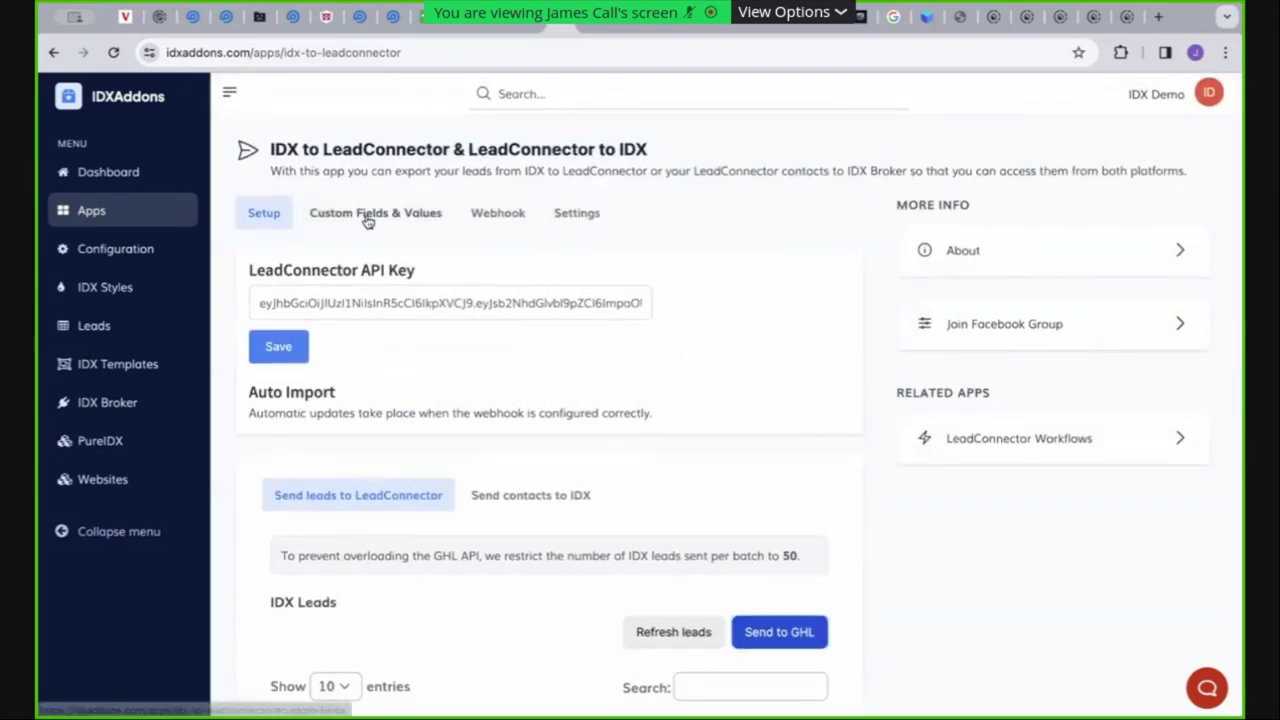
# Check the status of the IDXAddons custom values and custom fields in the LeadConnector app
pyautogui.click(368, 214)
pyautogui.scroll(-10, 478, 405)
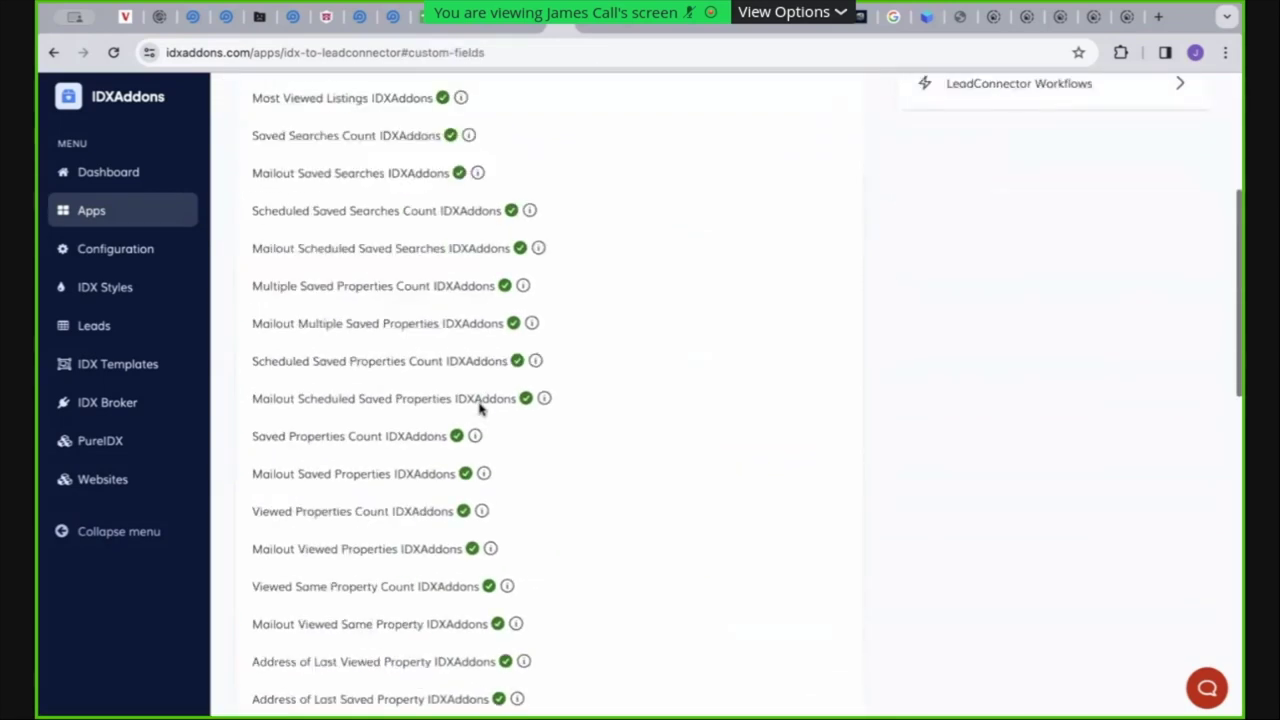
pyautogui.scroll(-3, 479, 410)
pyautogui.scroll(13, 479, 410)
pyautogui.scroll(-1, 490, 320)
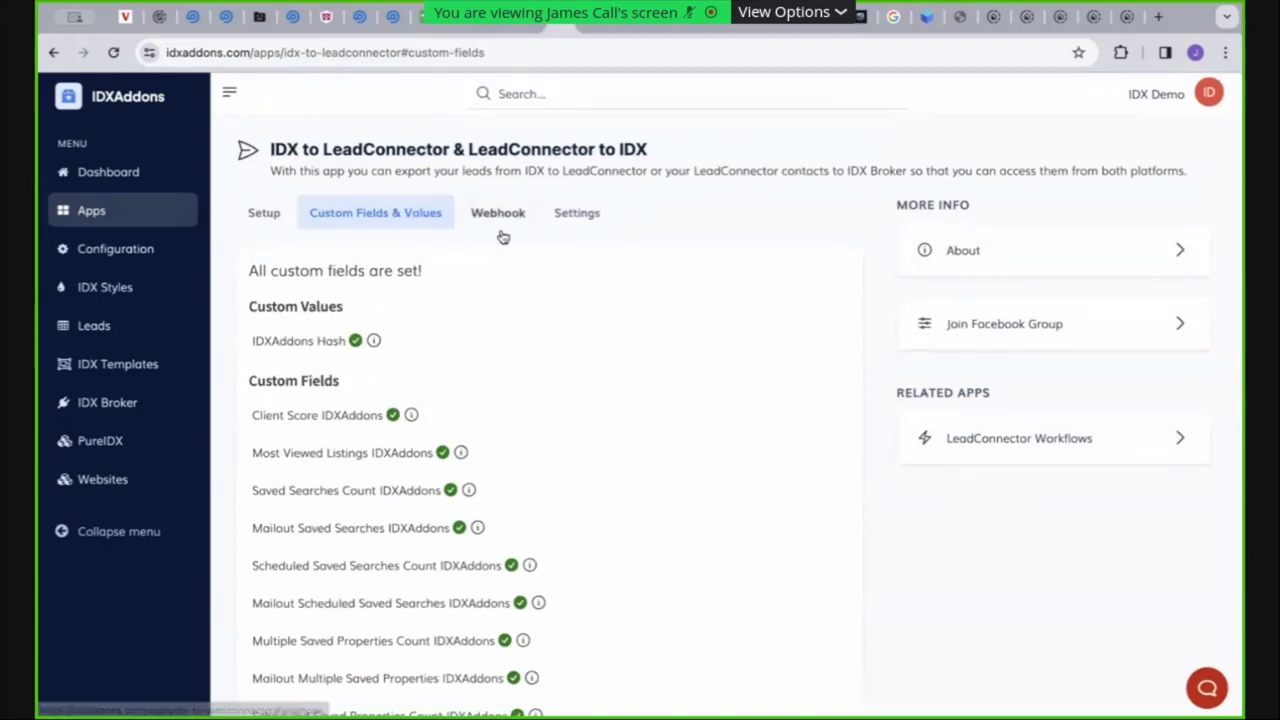
# Validate the IDXAddons webhook code and look through the results for the Global Subheader and each IDX Broker page
pyautogui.click(505, 224)
pyautogui.scroll(-1, 518, 290)
pyautogui.scroll(-3, 527, 340)
pyautogui.scroll(3, 323, 300)
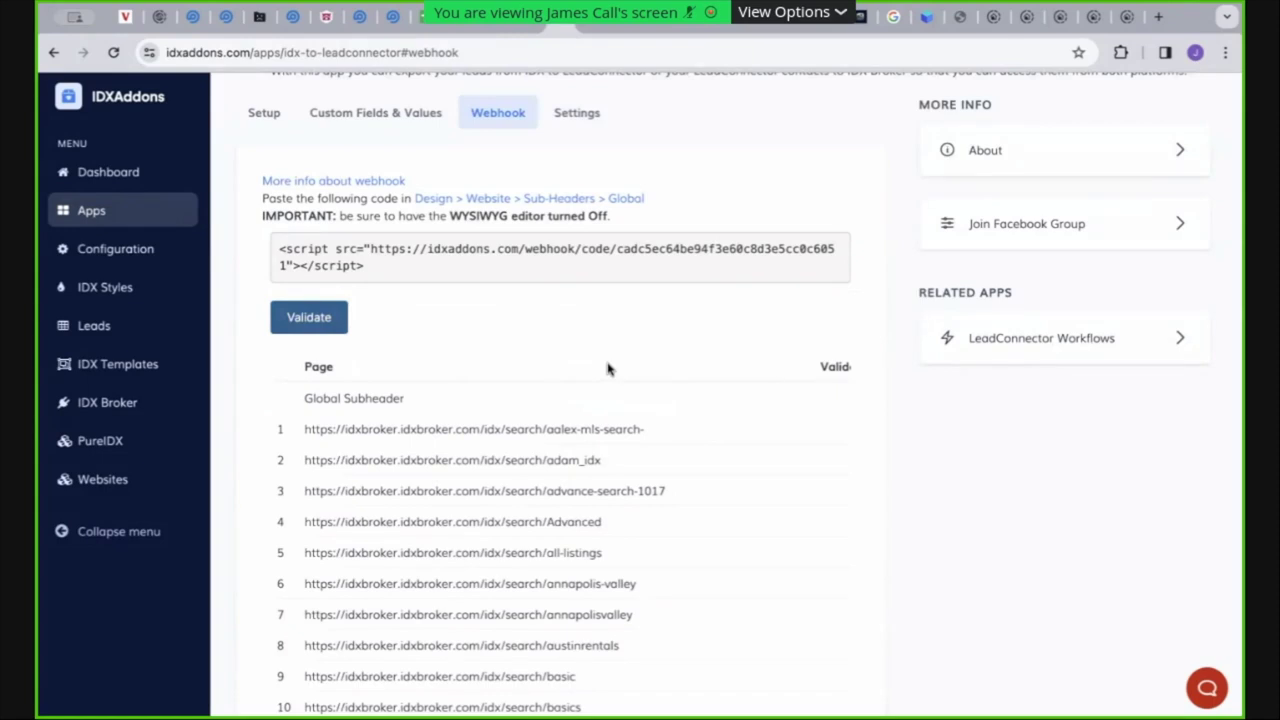
pyautogui.scroll(-1, 635, 420)
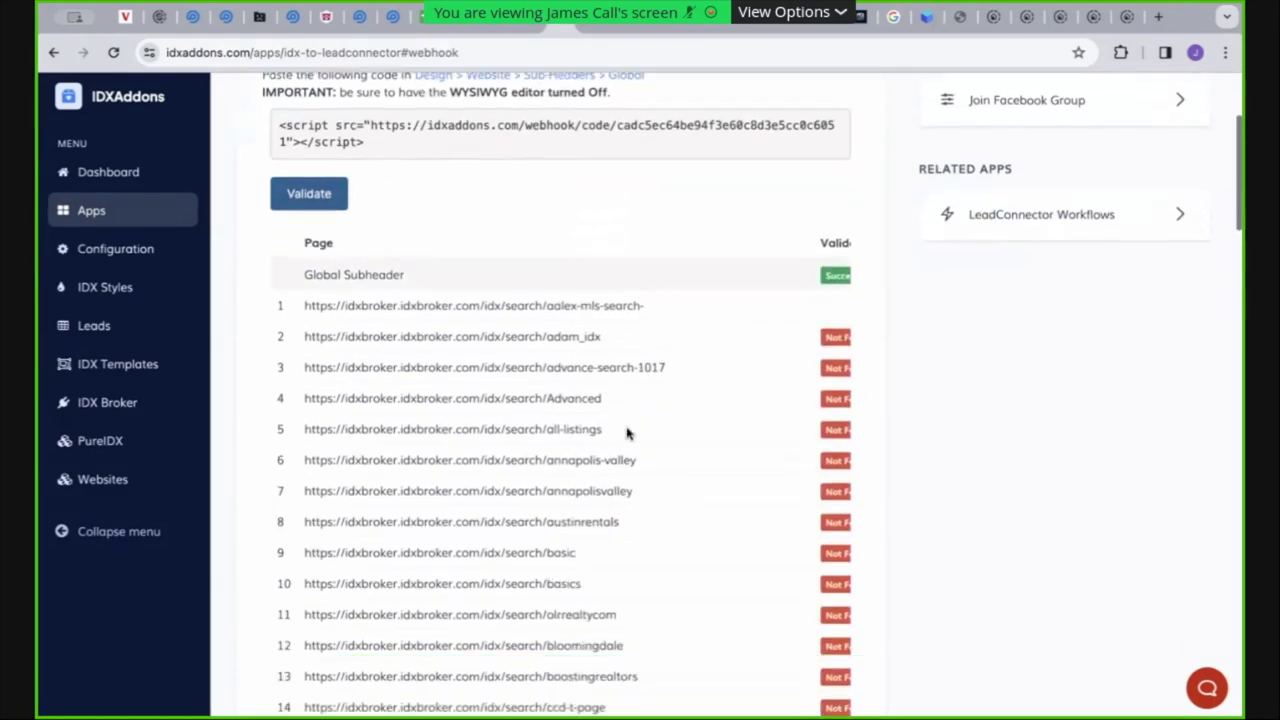
pyautogui.scroll(-1, 632, 448)
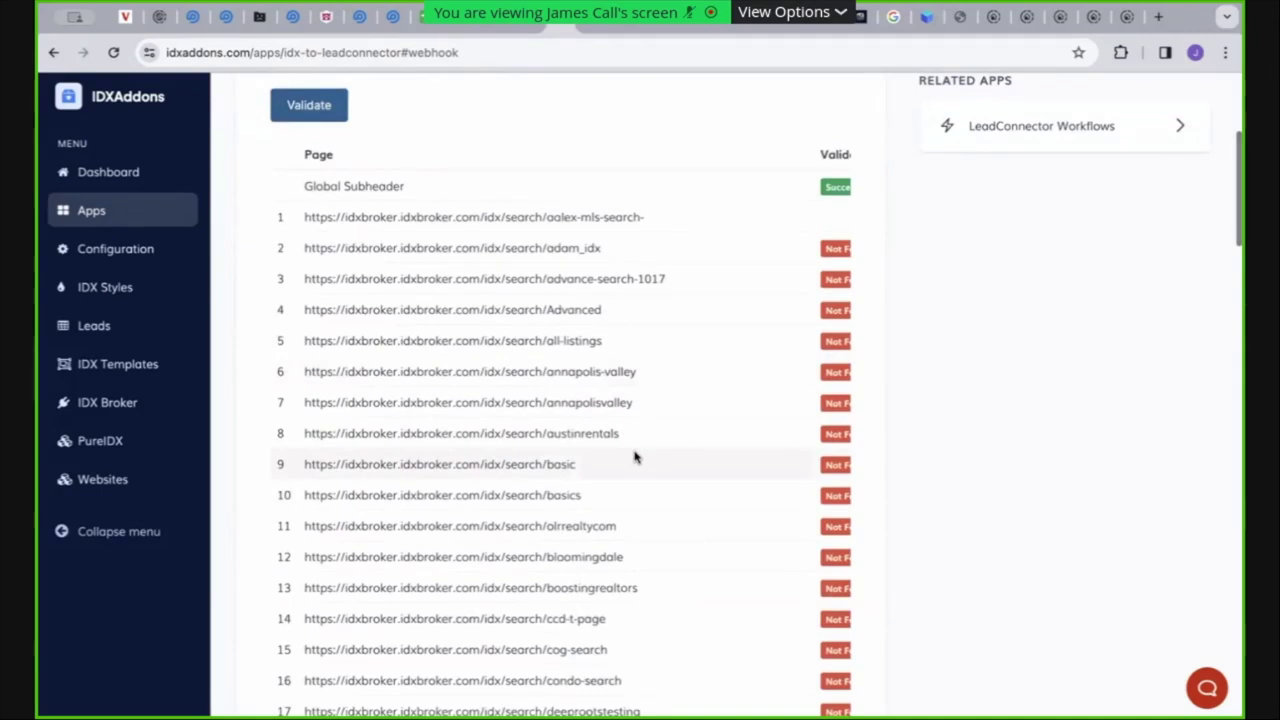
pyautogui.scroll(-8, 634, 457)
pyautogui.scroll(-10, 634, 457)
pyautogui.scroll(-6, 634, 457)
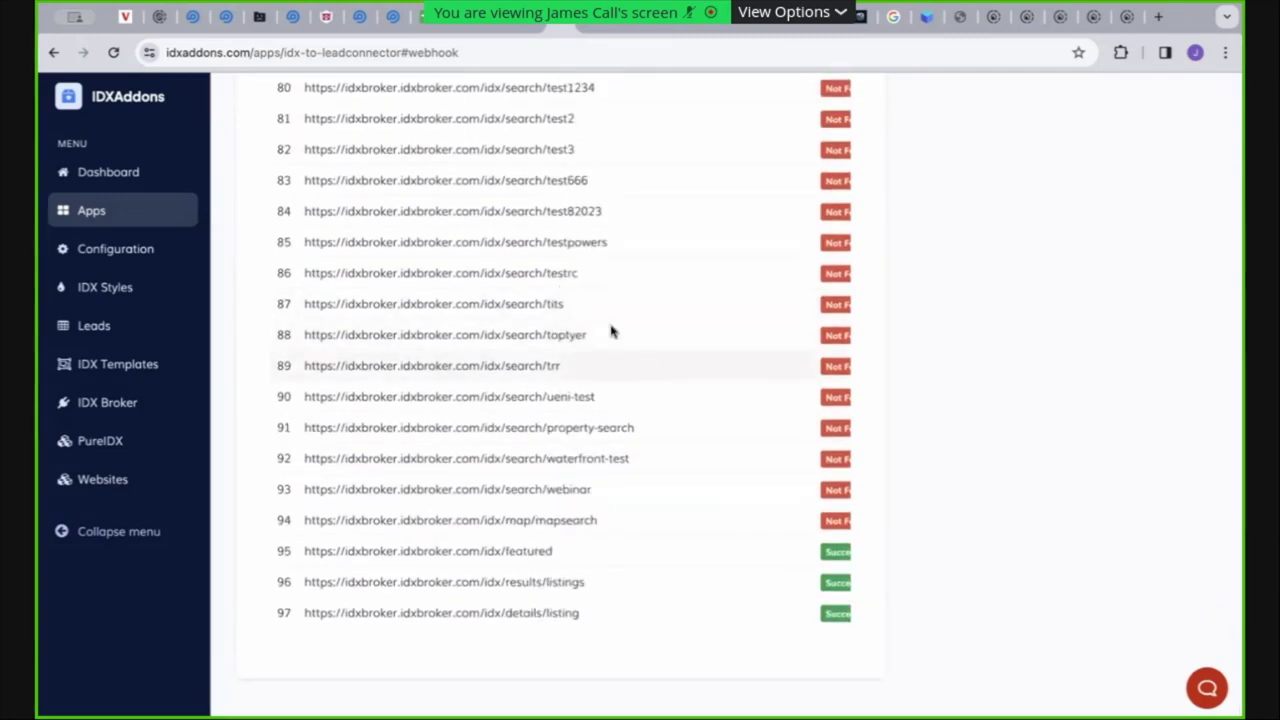
pyautogui.scroll(15, 614, 389)
pyautogui.scroll(10, 677, 434)
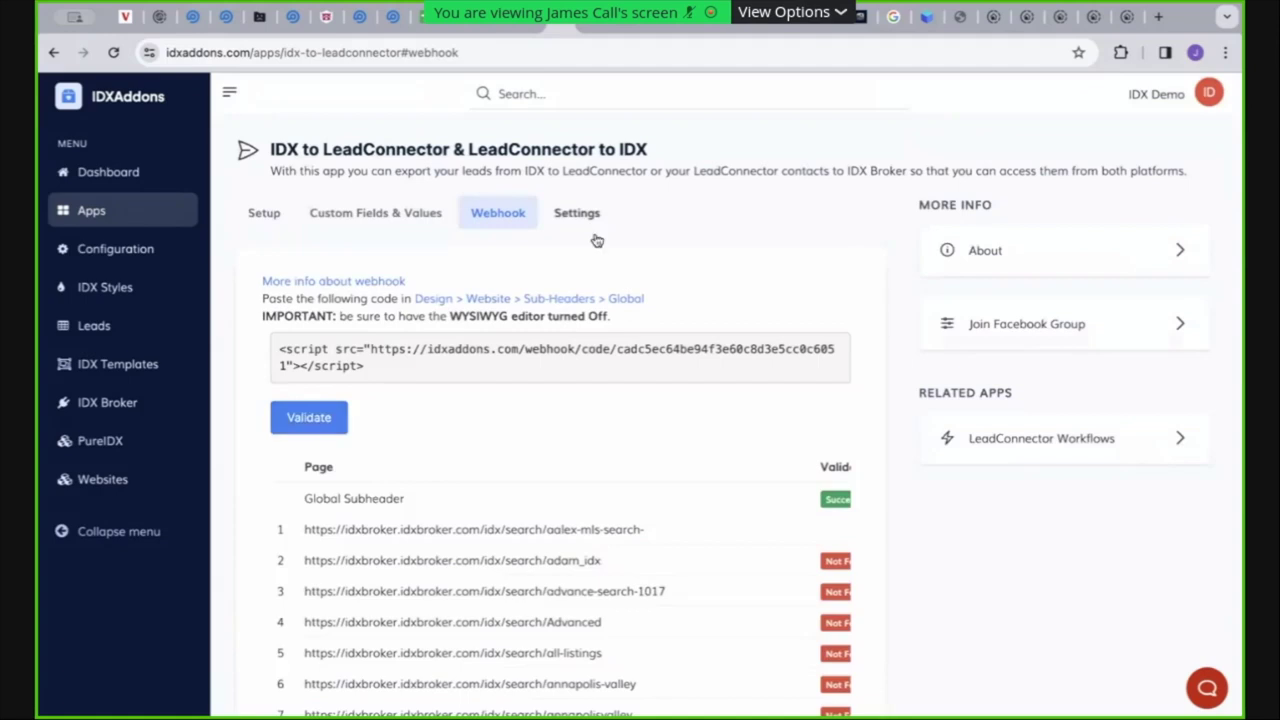
# Check the LeadConnector app's settings for the white-label domain, property cache, automatic lead sending and notes
pyautogui.click(579, 214)
pyautogui.scroll(-2, 545, 389)
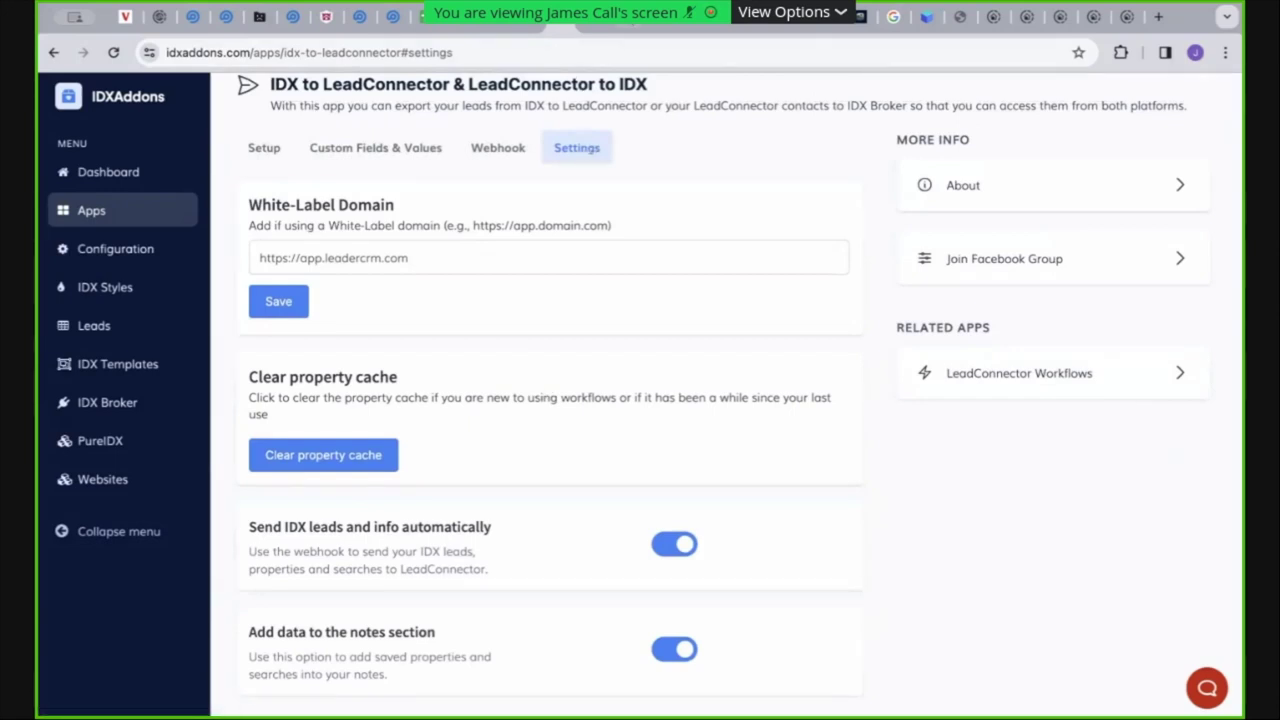
# Switch to the CRM and reload the Webinar sub-account's Contacts list by way of Opportunities to check for imported leads
pyautogui.click(618, 24)
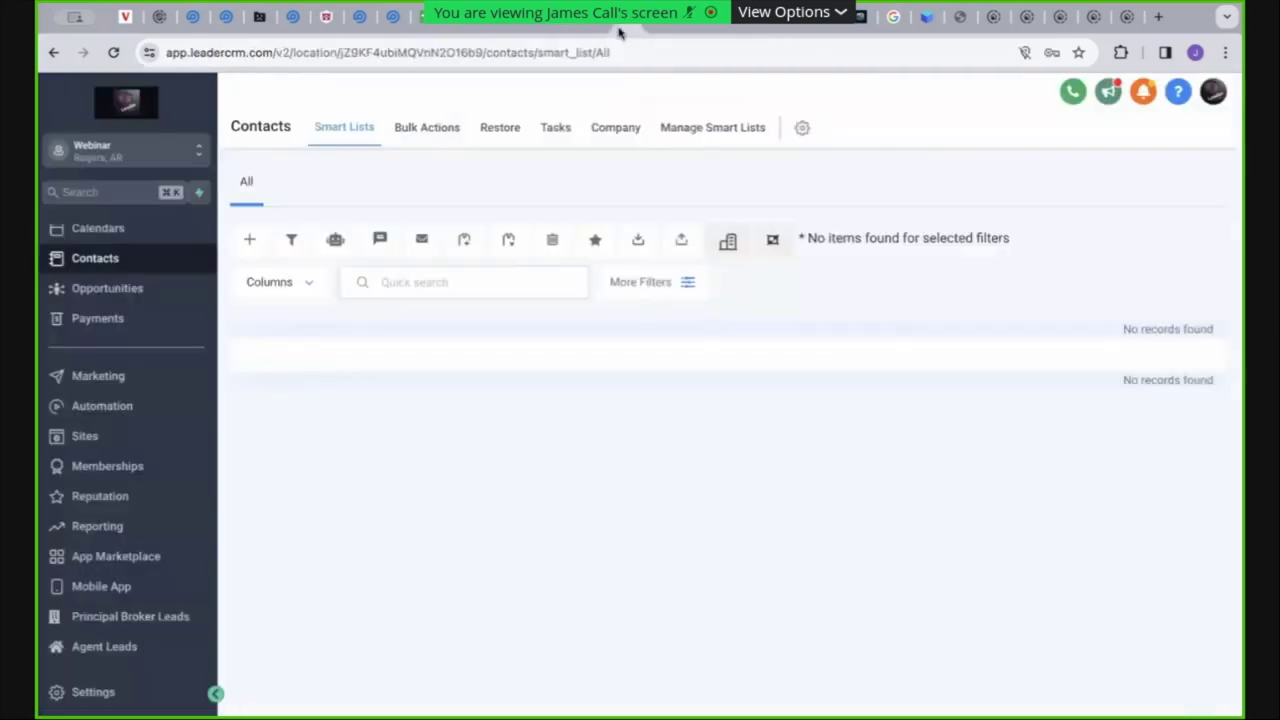
pyautogui.click(115, 260)
pyautogui.click(126, 290)
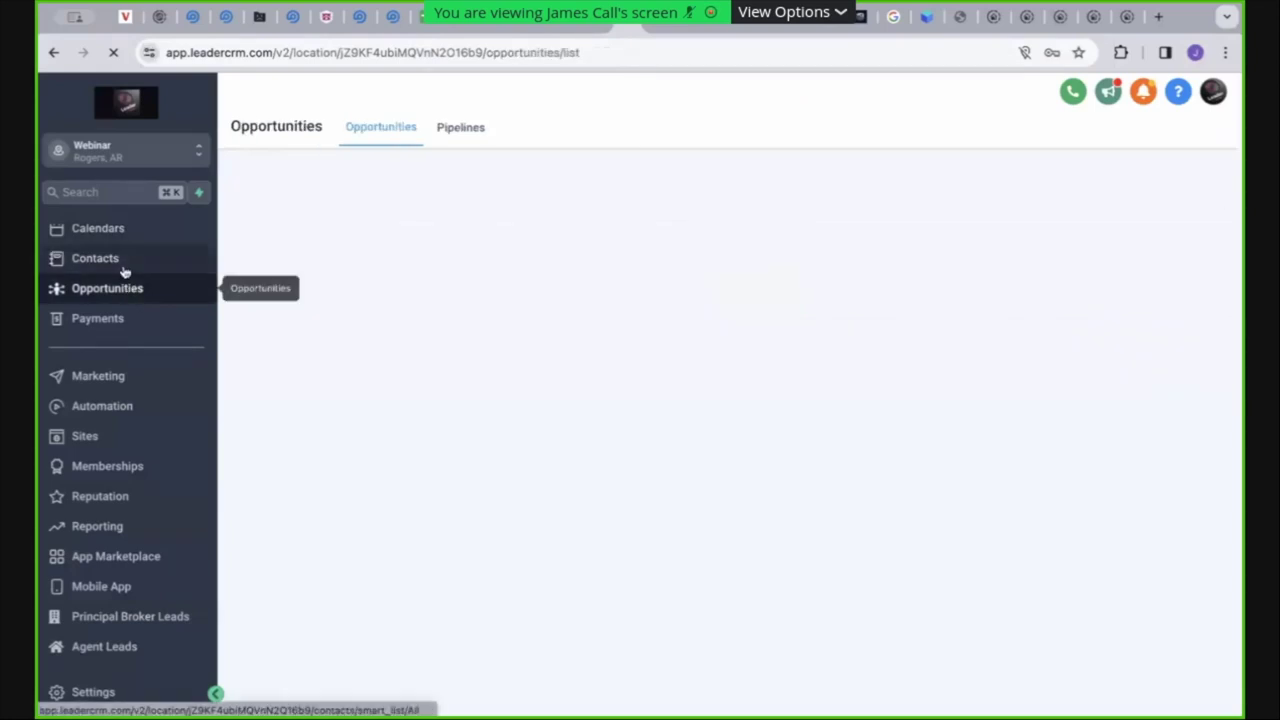
pyautogui.click(110, 260)
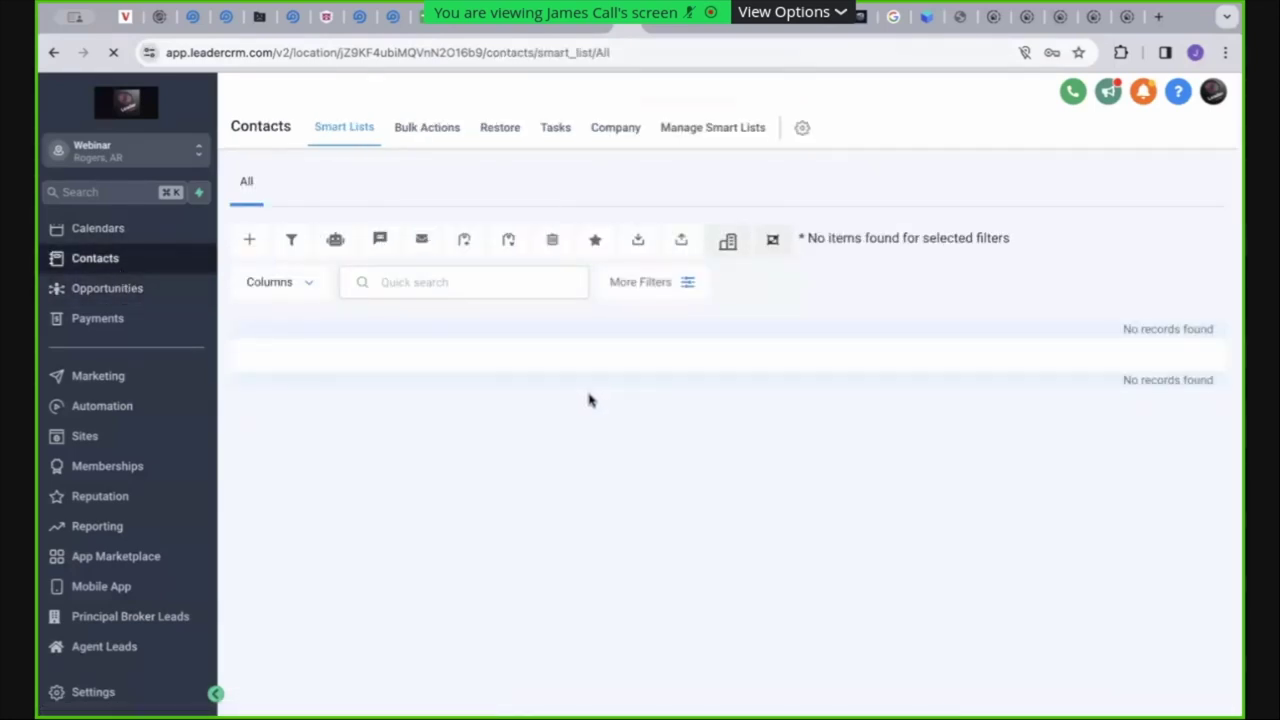
# Switch to IDXAddons and, in the LeadConnector app's setup, show 25 entries and send all IDX leads to GHL
pyautogui.click(566, 28)
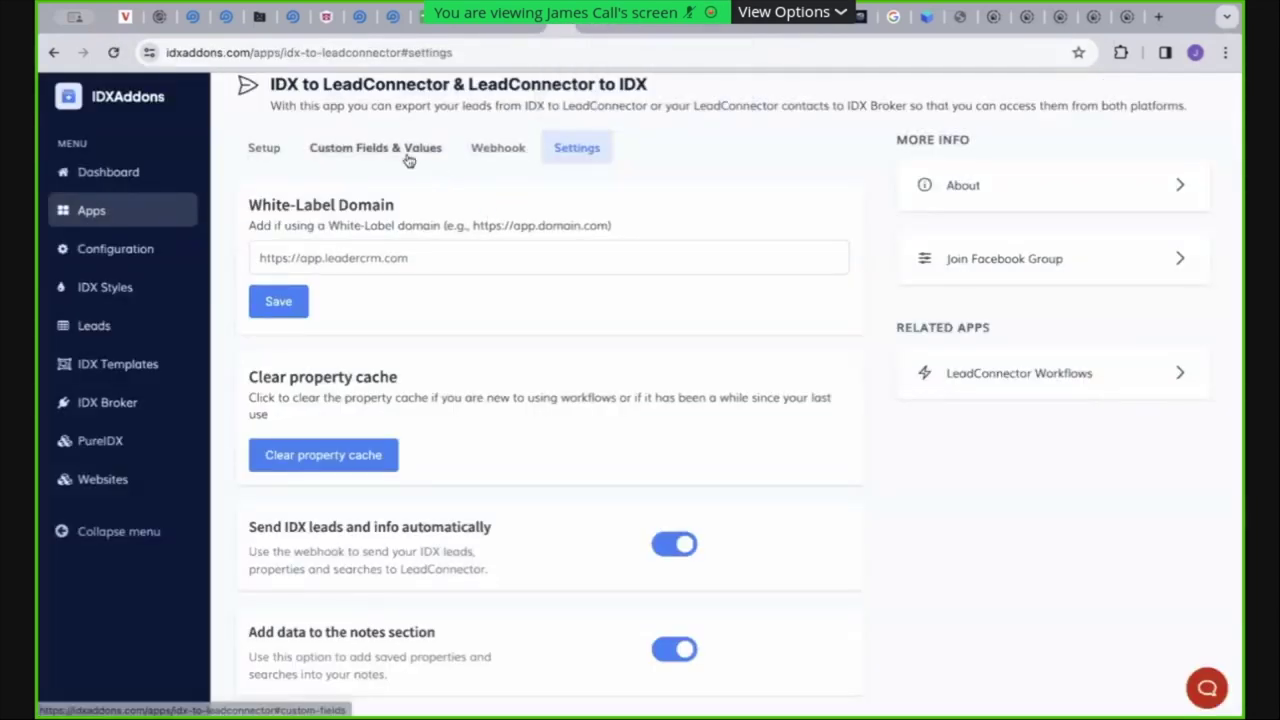
pyautogui.click(270, 149)
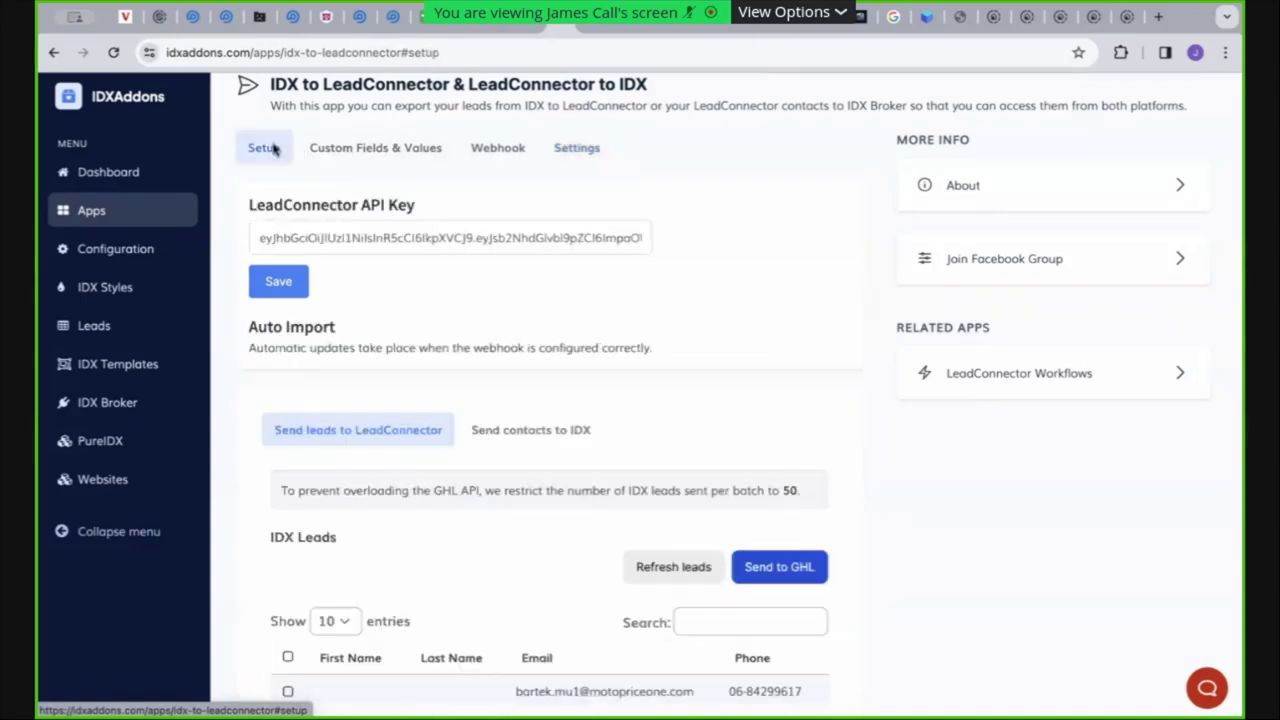
pyautogui.scroll(-5, 471, 357)
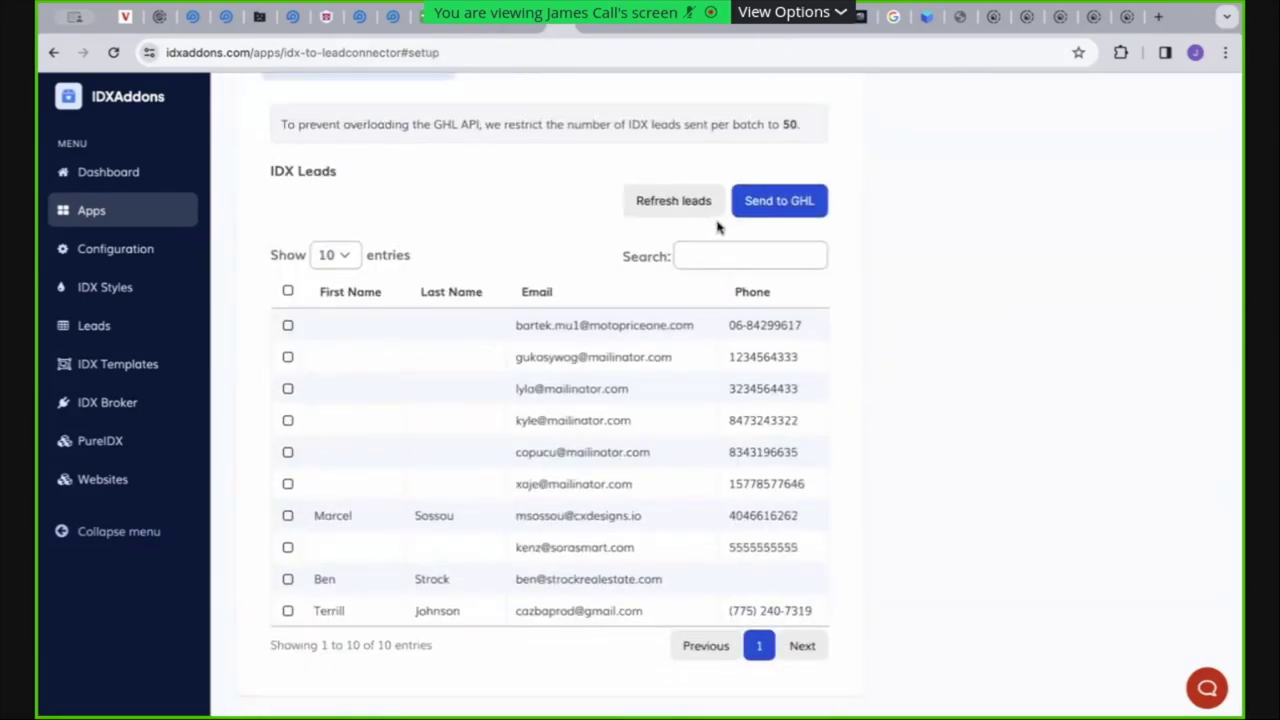
pyautogui.click(287, 290)
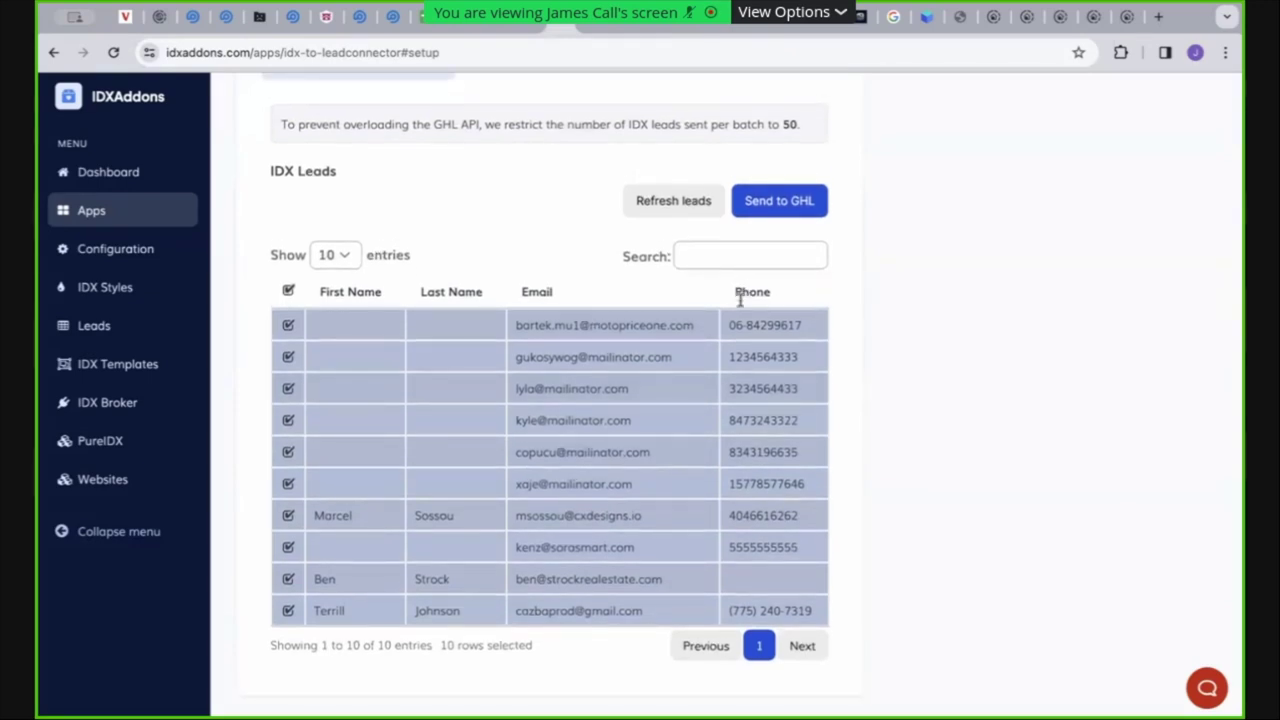
pyautogui.click(345, 257)
pyautogui.click(333, 279)
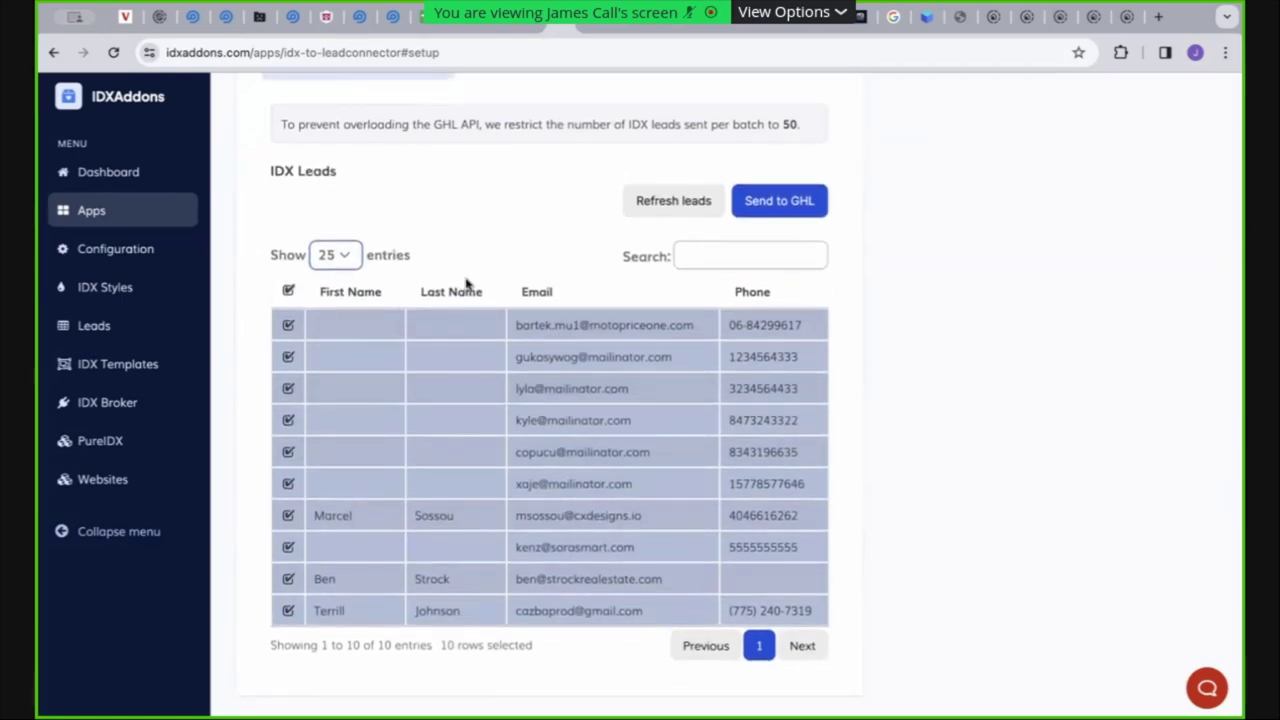
pyautogui.click(795, 216)
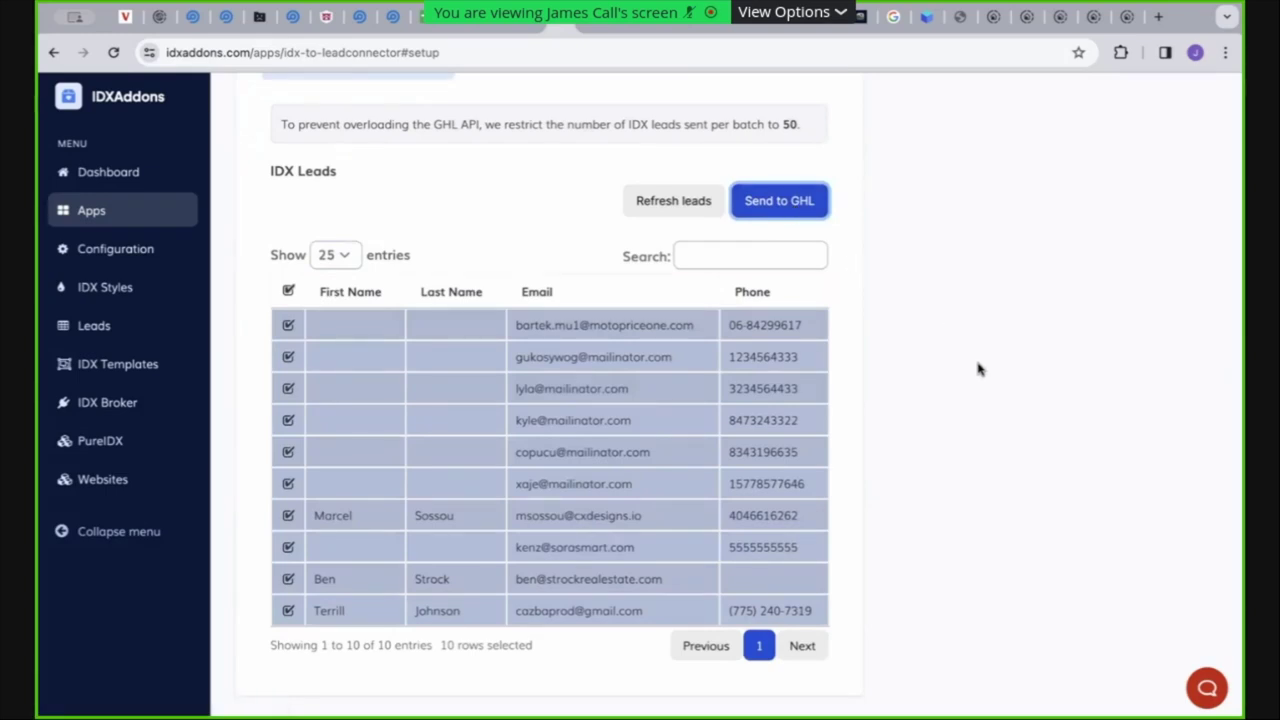
# Refresh the LeadConnector app's setup page and go back to a cleared IDX leads selection
pyautogui.click(685, 198)
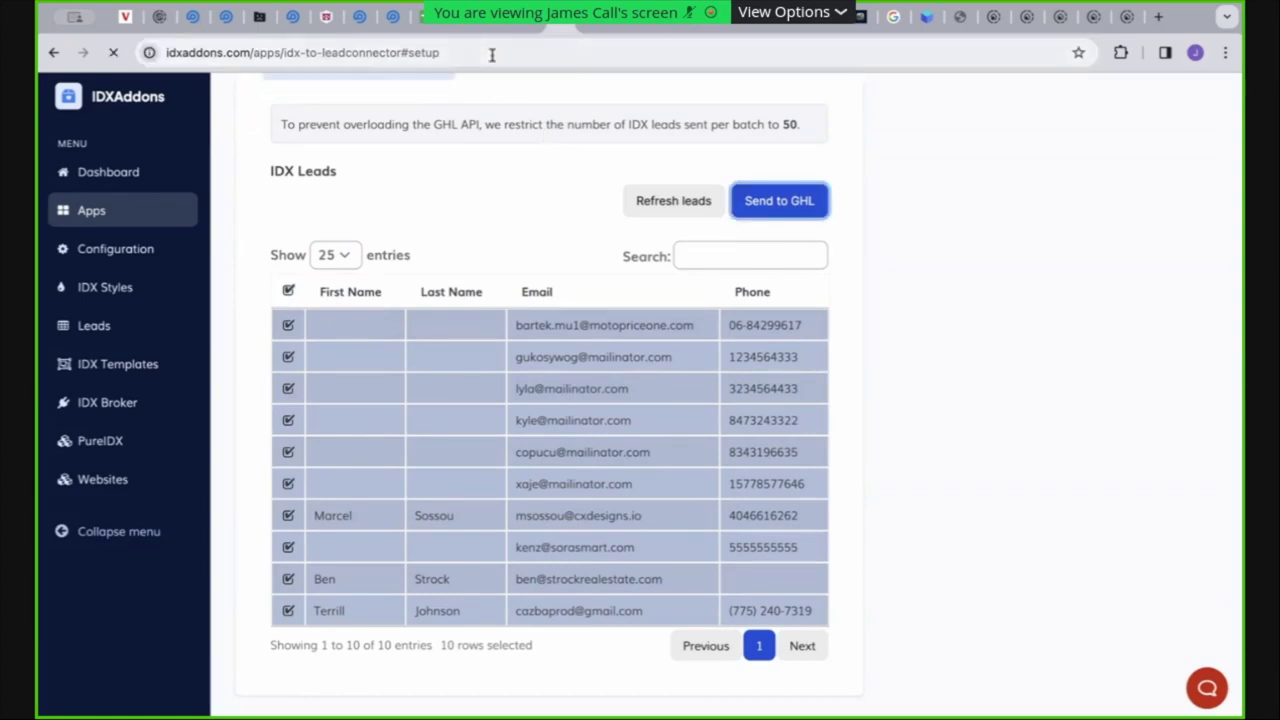
pyautogui.click(491, 55)
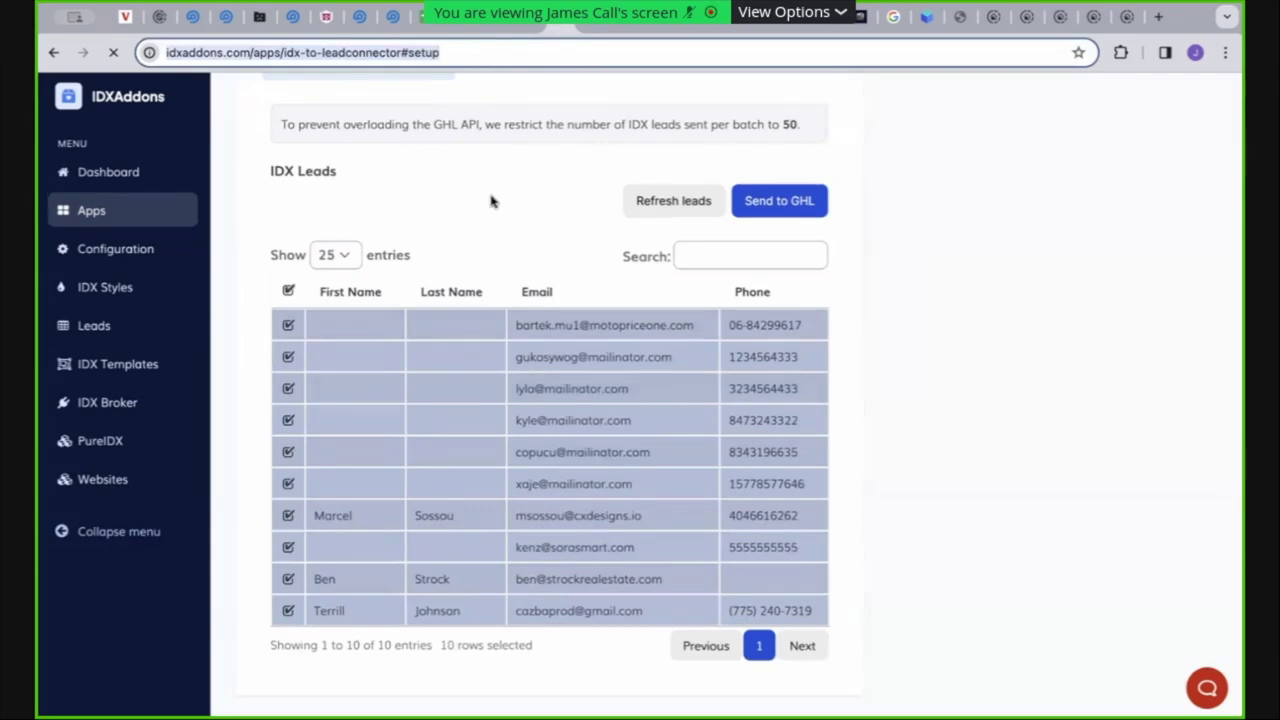
pyautogui.scroll(2, 348, 214)
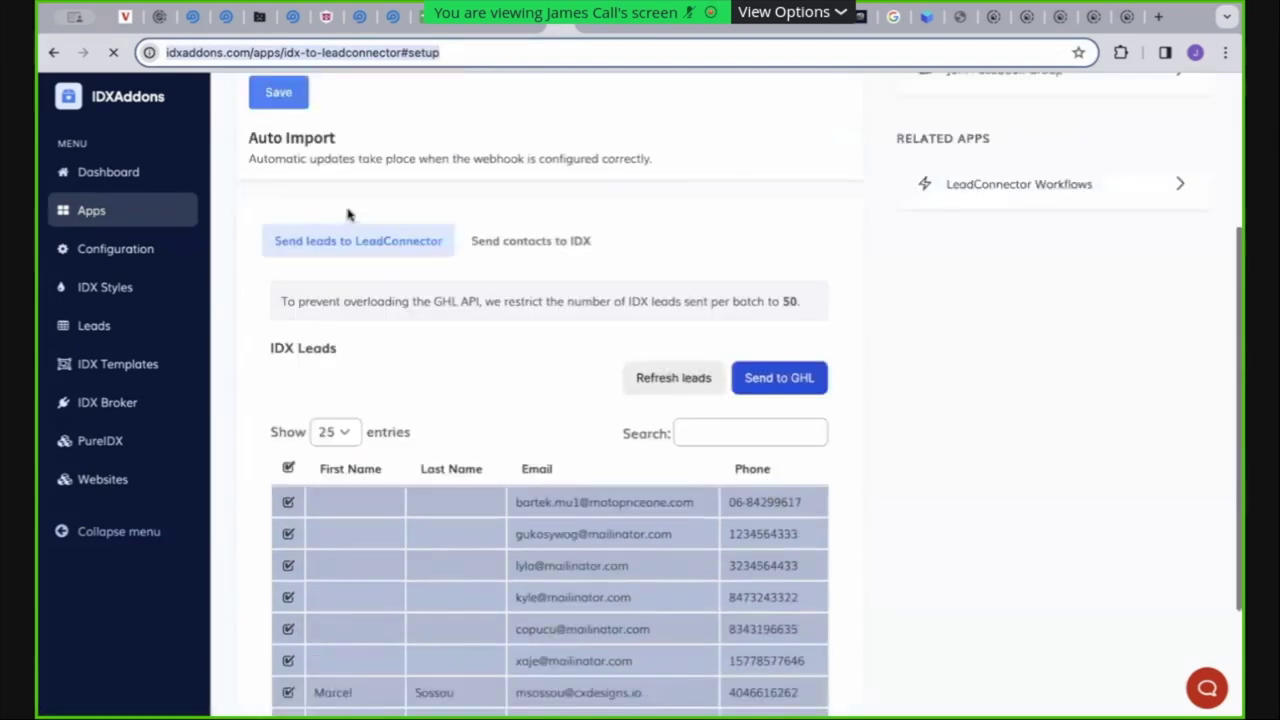
pyautogui.scroll(3, 386, 280)
pyautogui.scroll(-3, 389, 280)
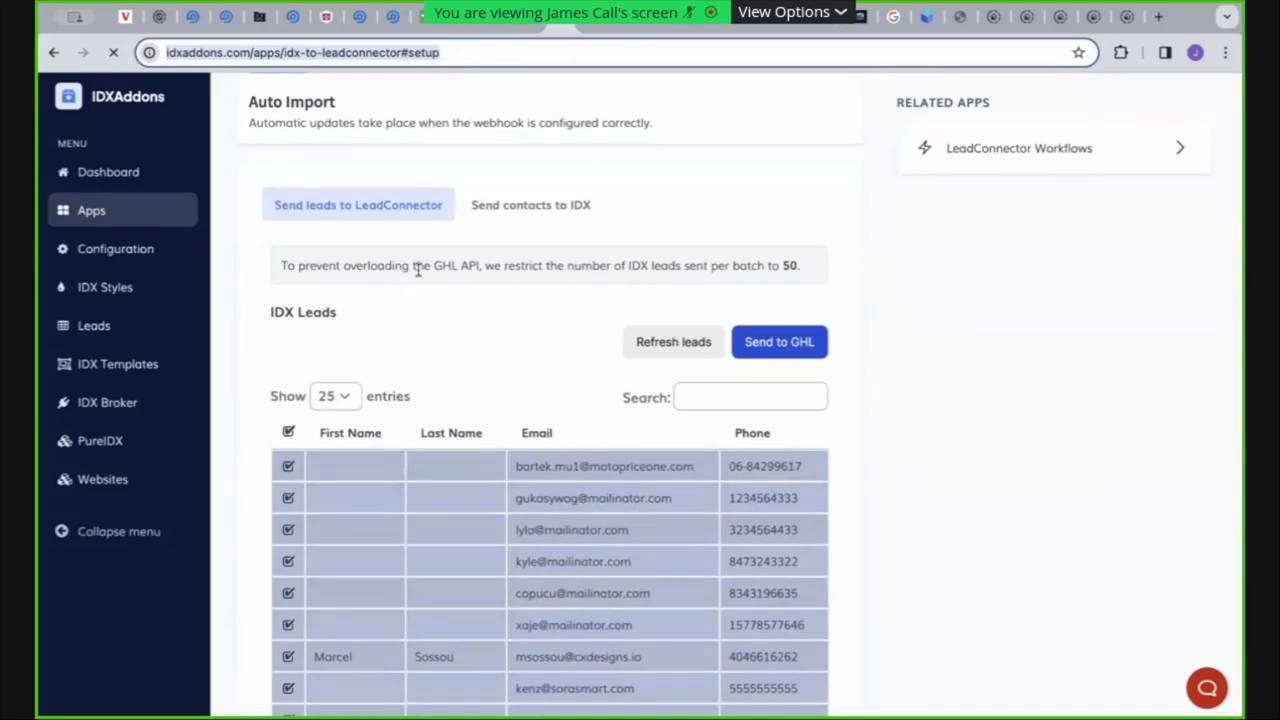
pyautogui.scroll(-2, 487, 307)
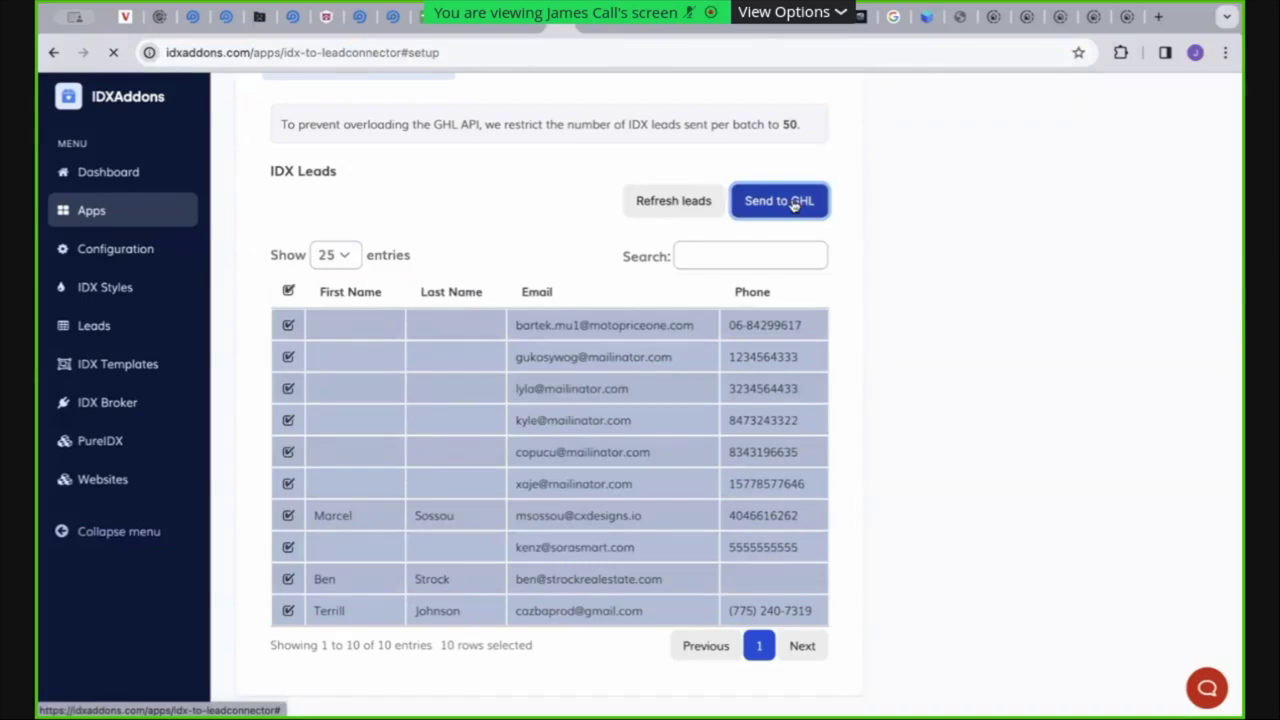
pyautogui.scroll(1, 449, 160)
pyautogui.scroll(5, 449, 160)
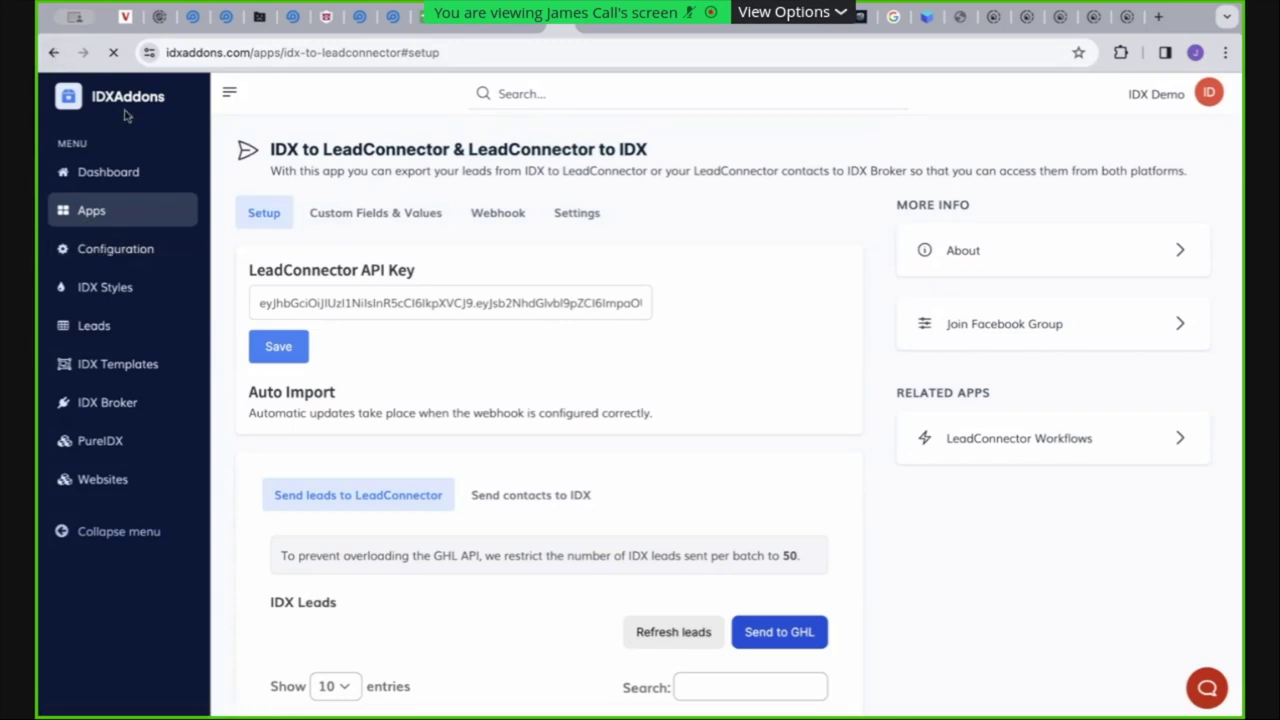
pyautogui.click(54, 52)
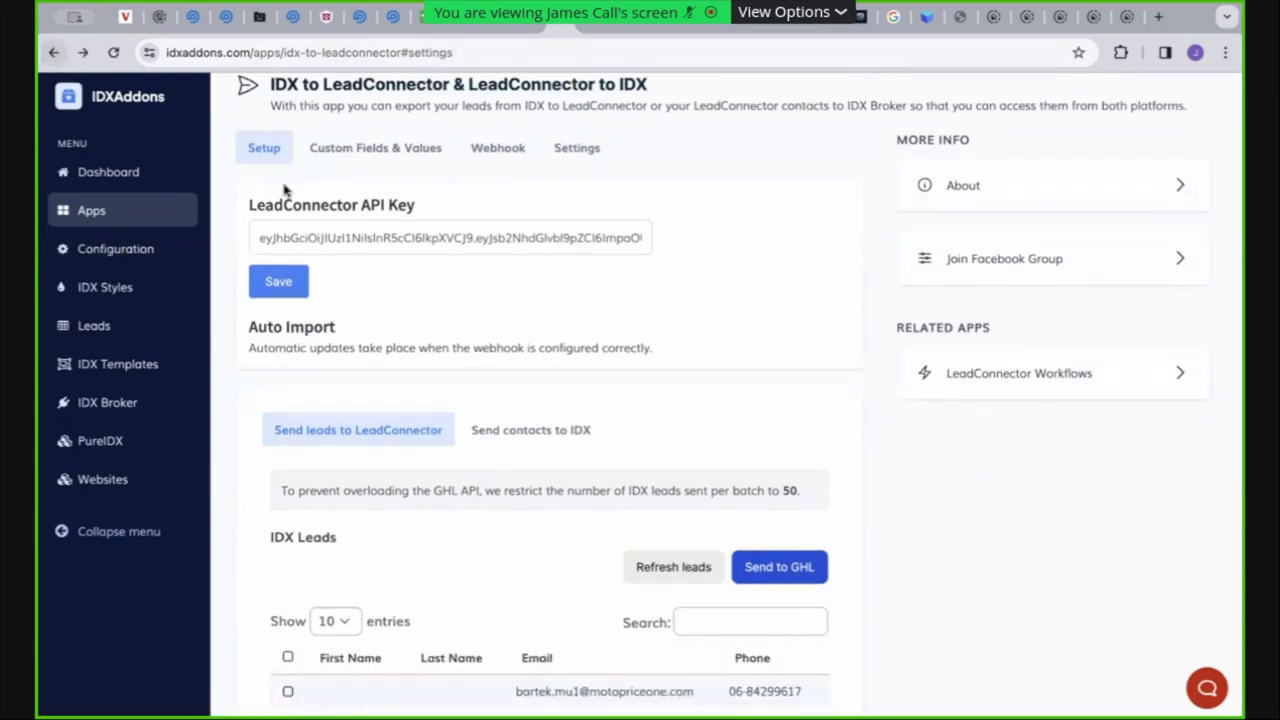
# Select the three IDX leads that have first and last names and send them to GHL
pyautogui.scroll(-4, 391, 300)
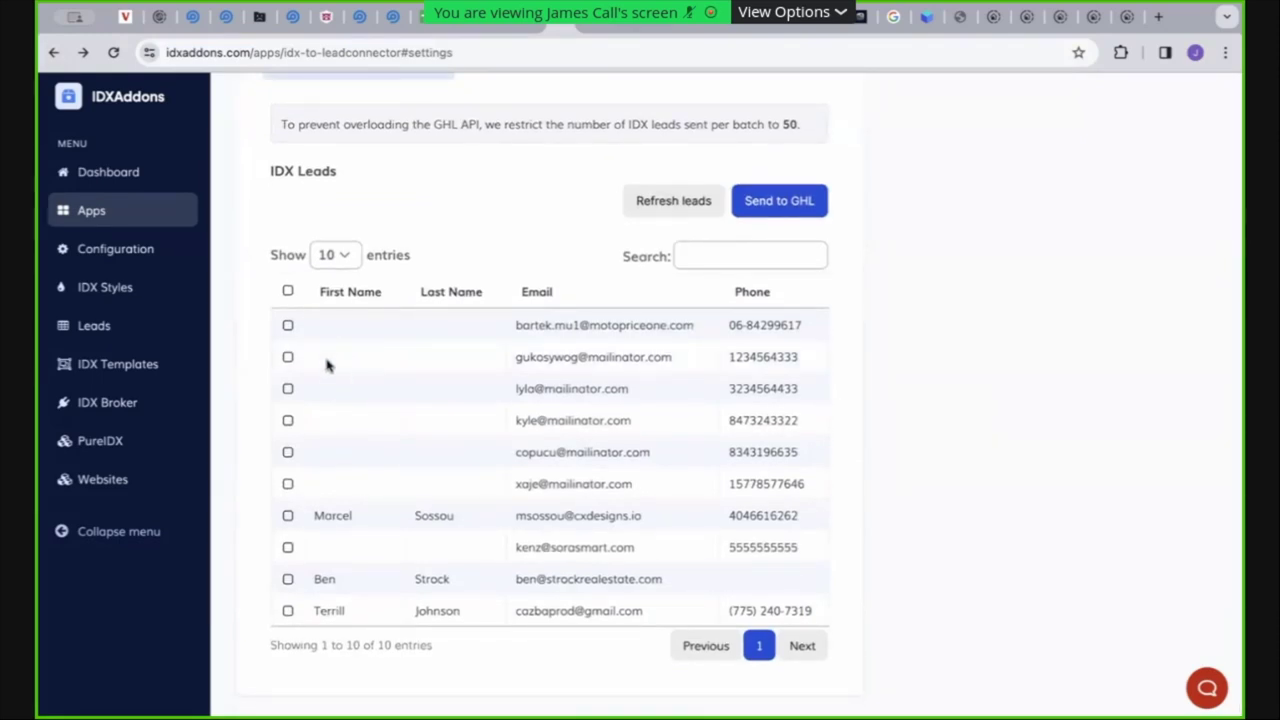
pyautogui.click(287, 515)
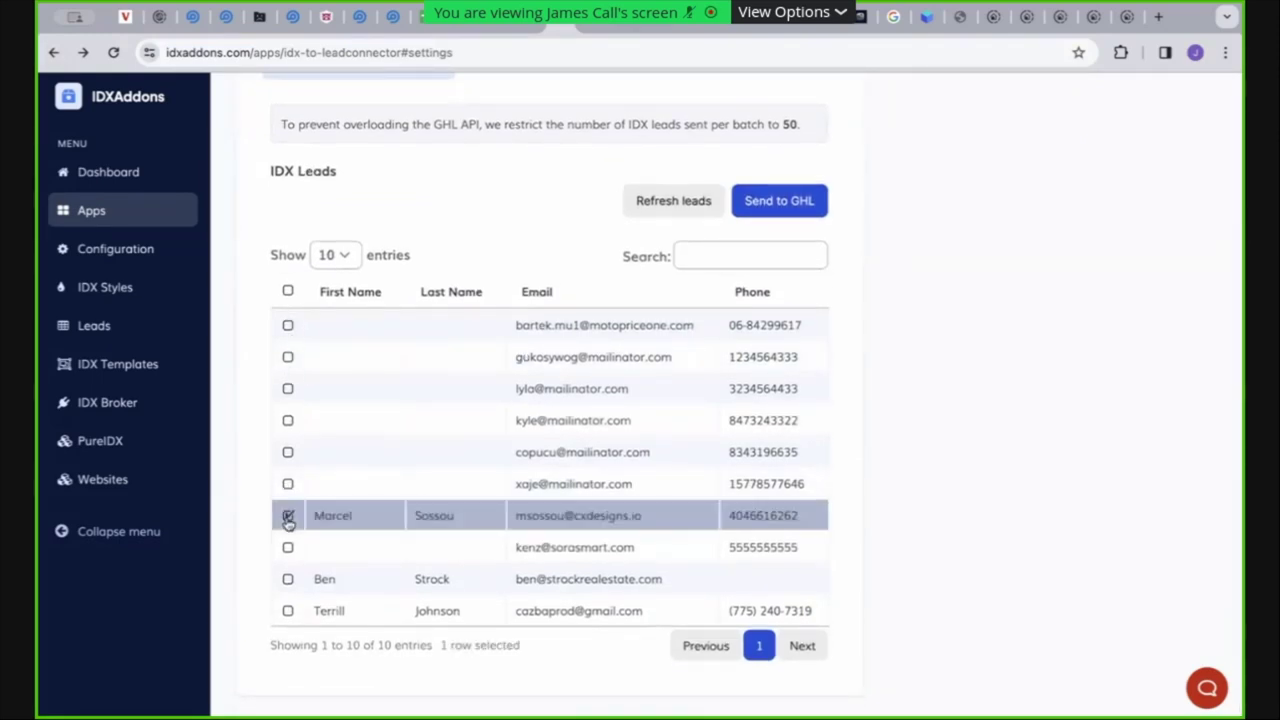
pyautogui.click(287, 578)
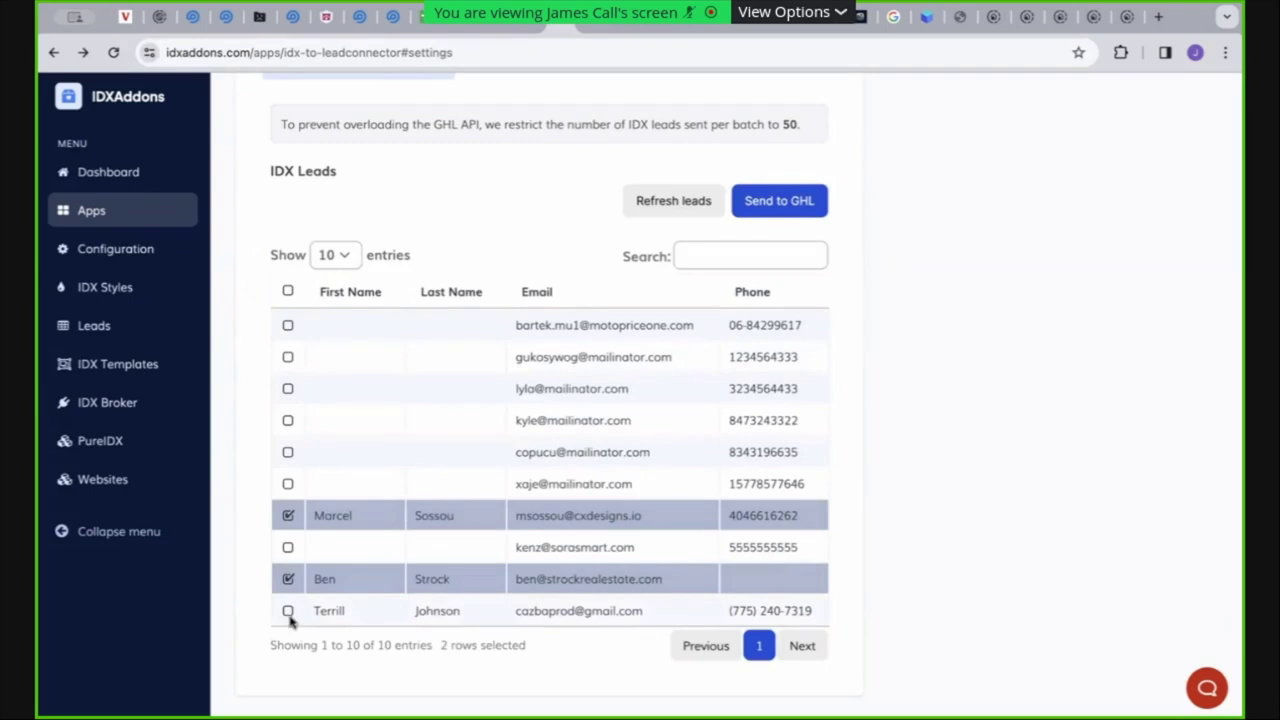
pyautogui.click(288, 611)
pyautogui.click(791, 201)
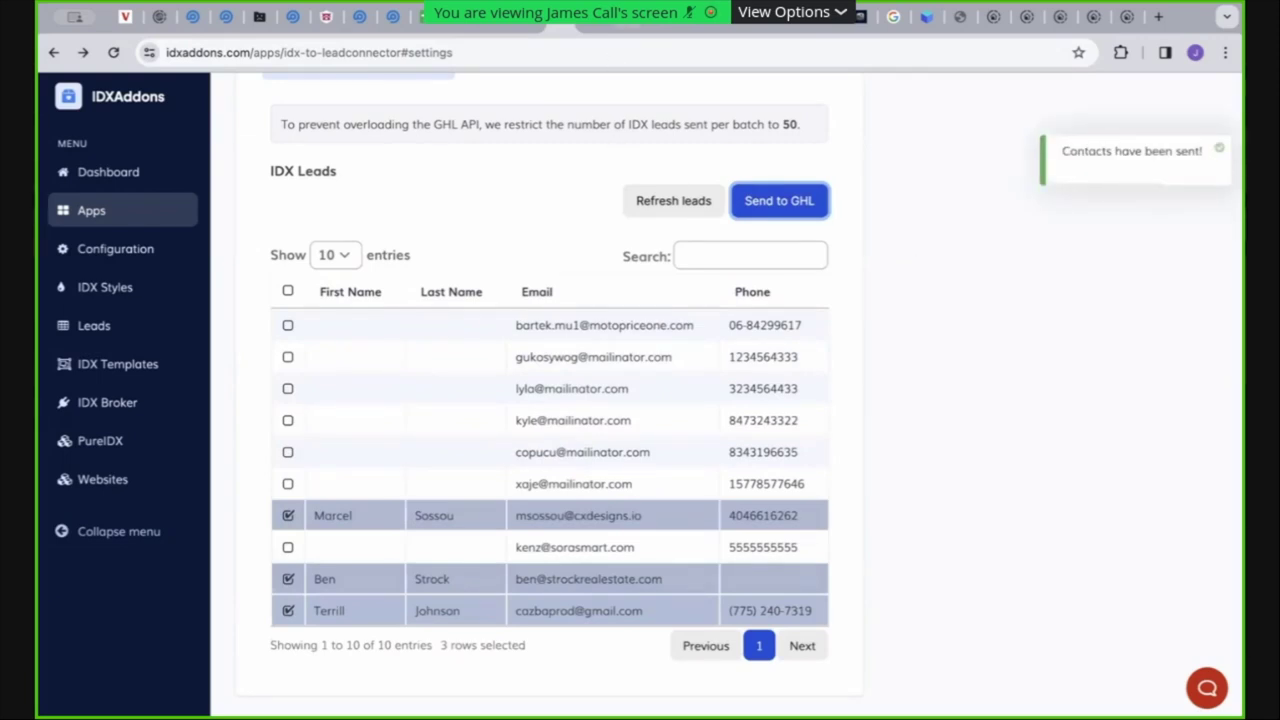
# Switch to the CRM and look through the Webinar sub-account's Contacts list for the imported IDX leads
pyautogui.hotkey('ctrl', 'Tab')
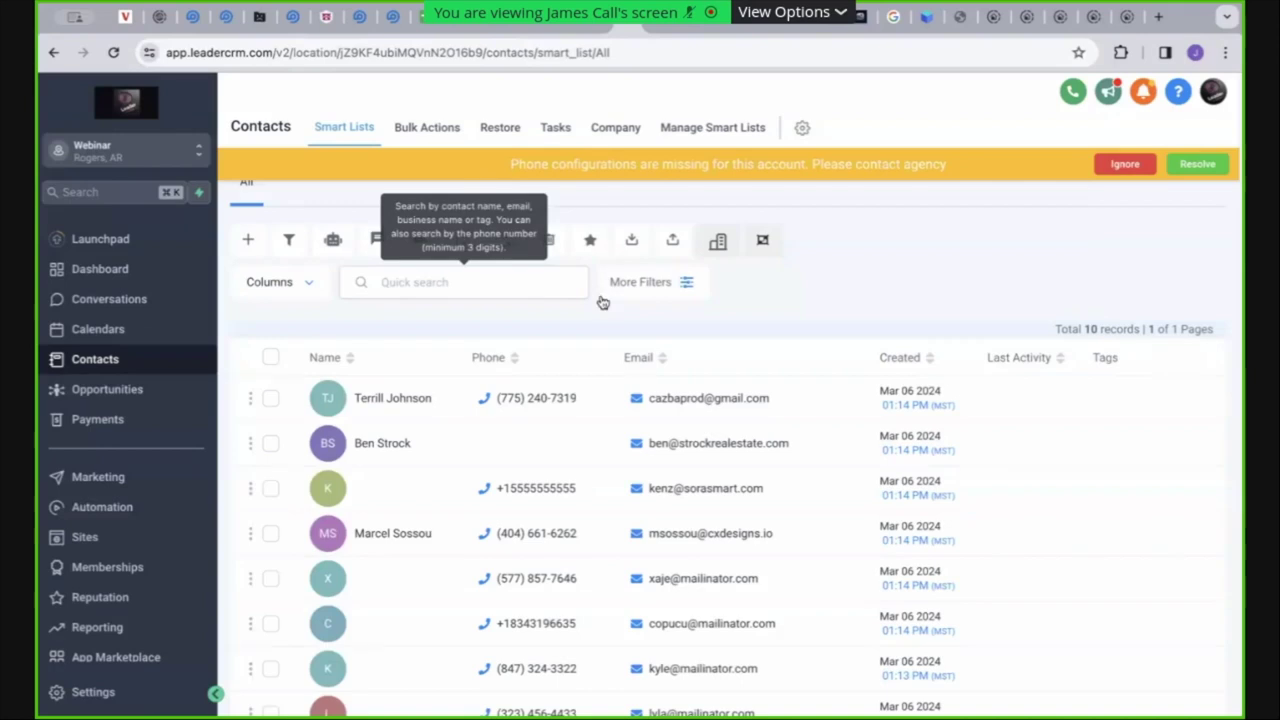
pyautogui.scroll(-1, 823, 296)
pyautogui.scroll(-3, 823, 296)
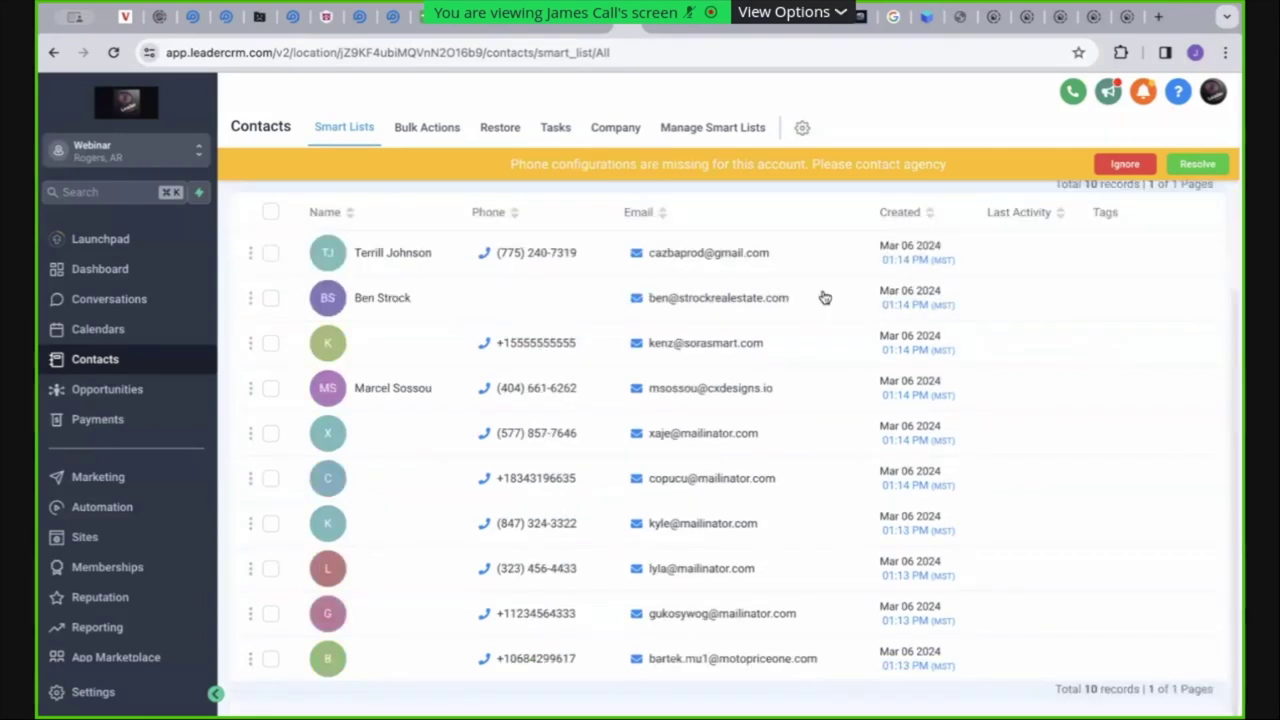
pyautogui.click(1103, 164)
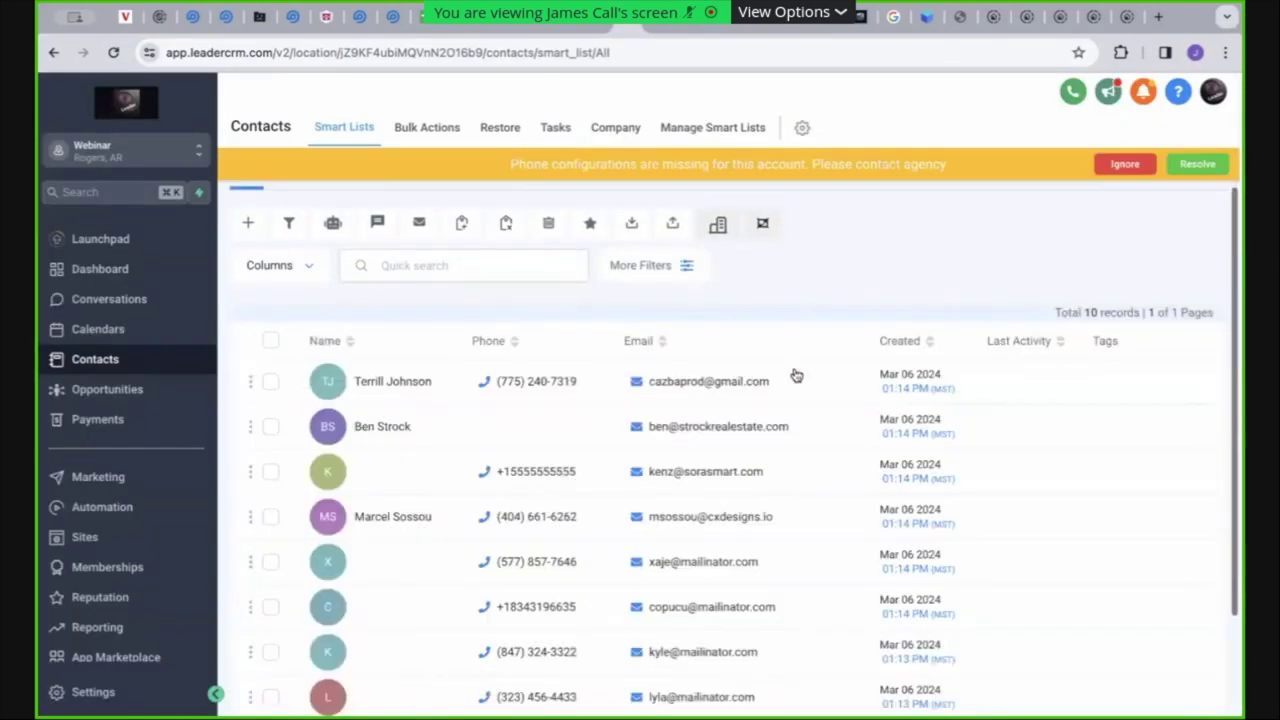
pyautogui.scroll(-2, 796, 375)
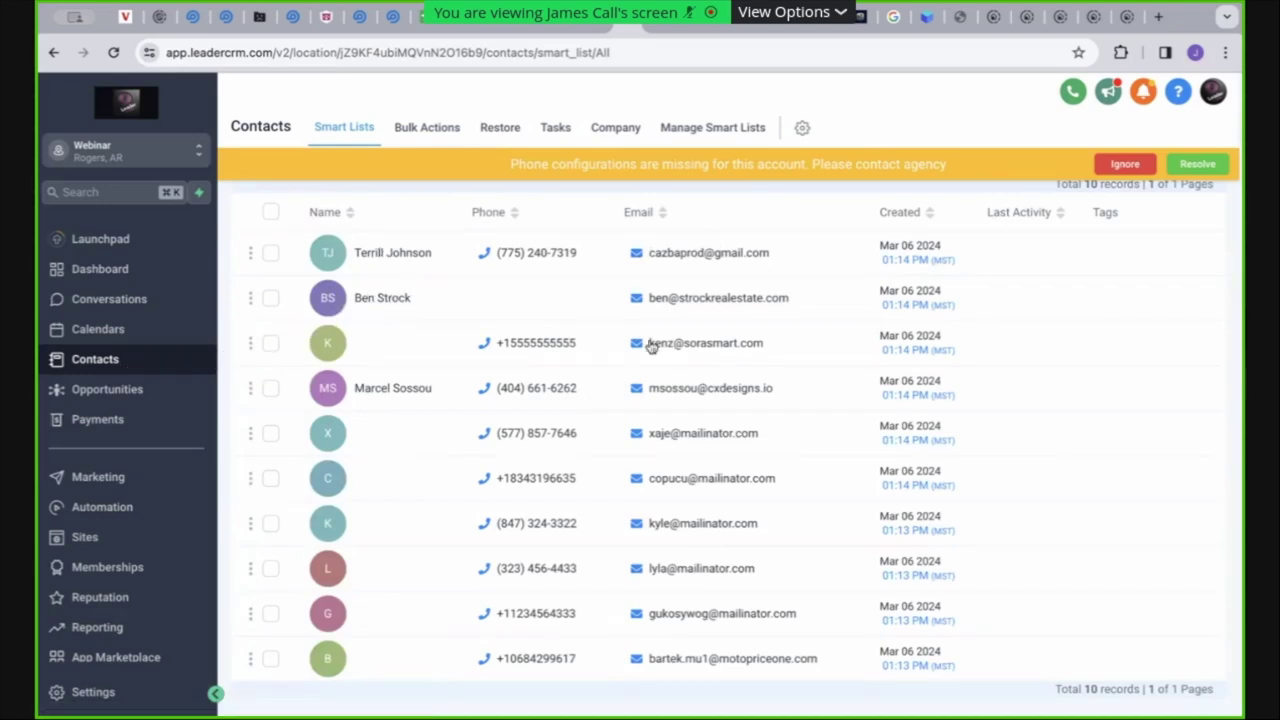
# Open the second imported contact and check its notes and basic contact details
pyautogui.click(700, 298)
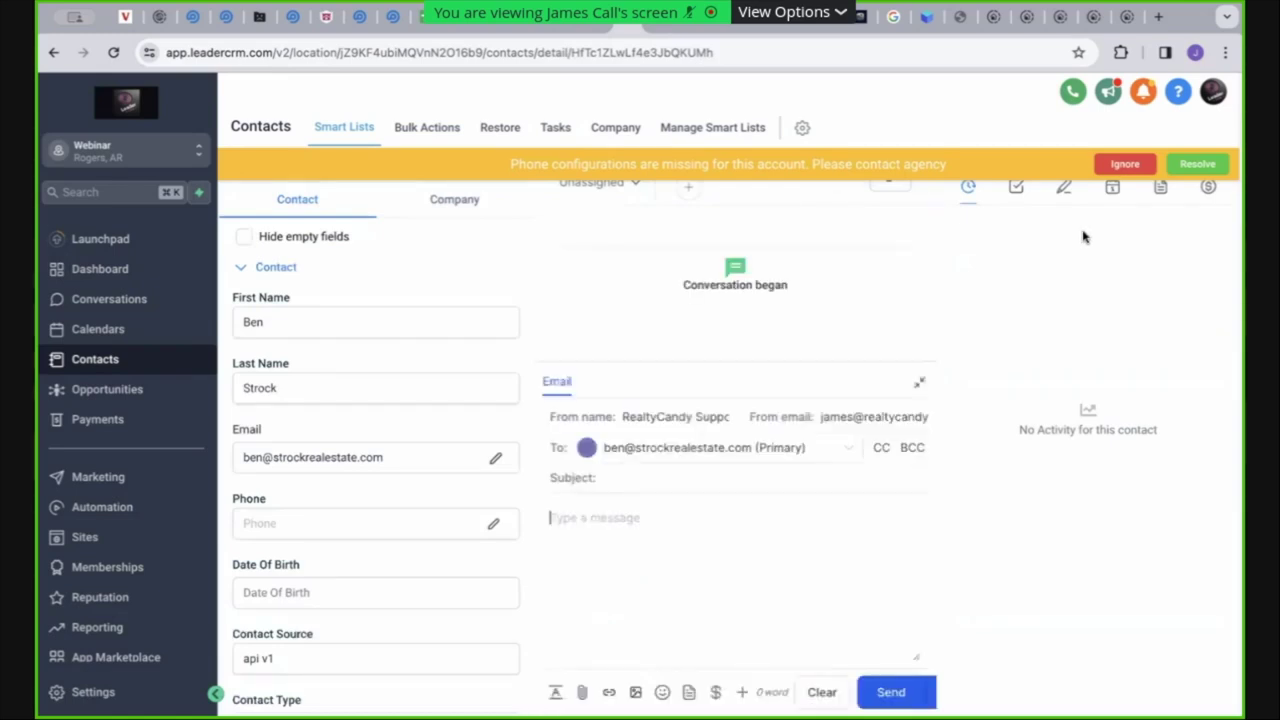
pyautogui.click(1068, 192)
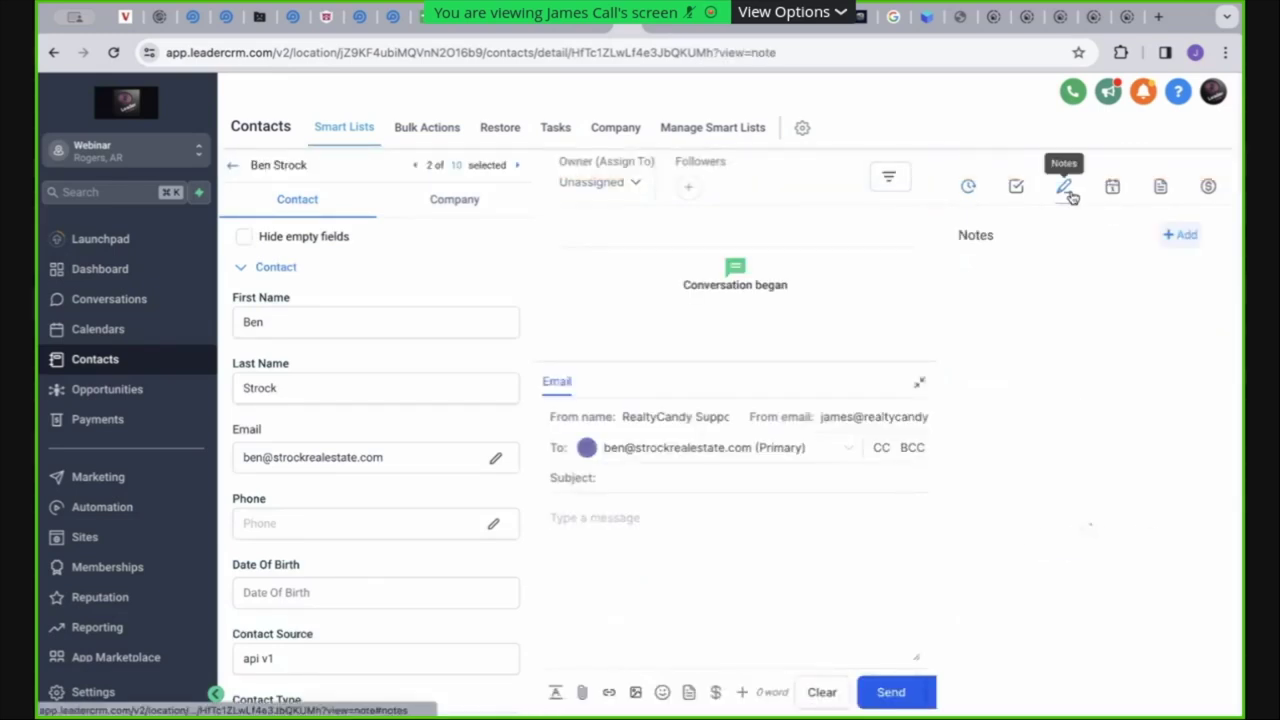
pyautogui.scroll(-1, 244, 280)
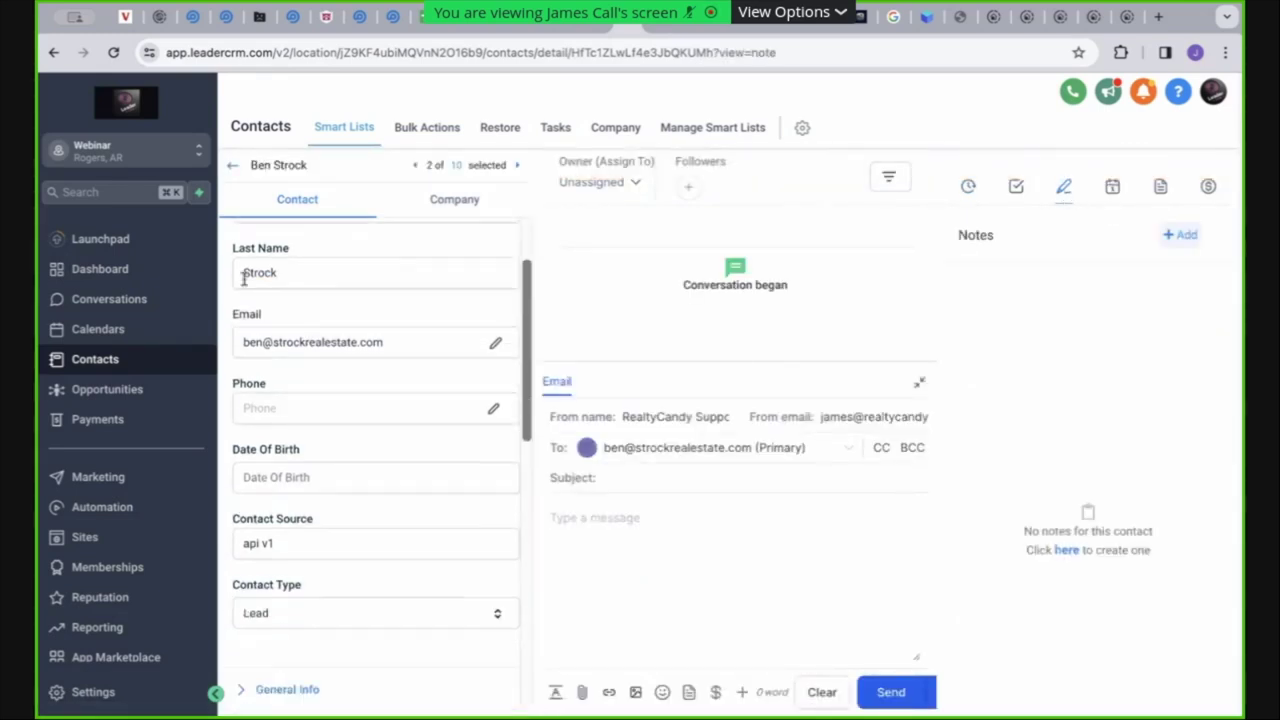
pyautogui.scroll(-10, 340, 354)
pyautogui.scroll(9, 349, 400)
pyautogui.scroll(-2, 348, 400)
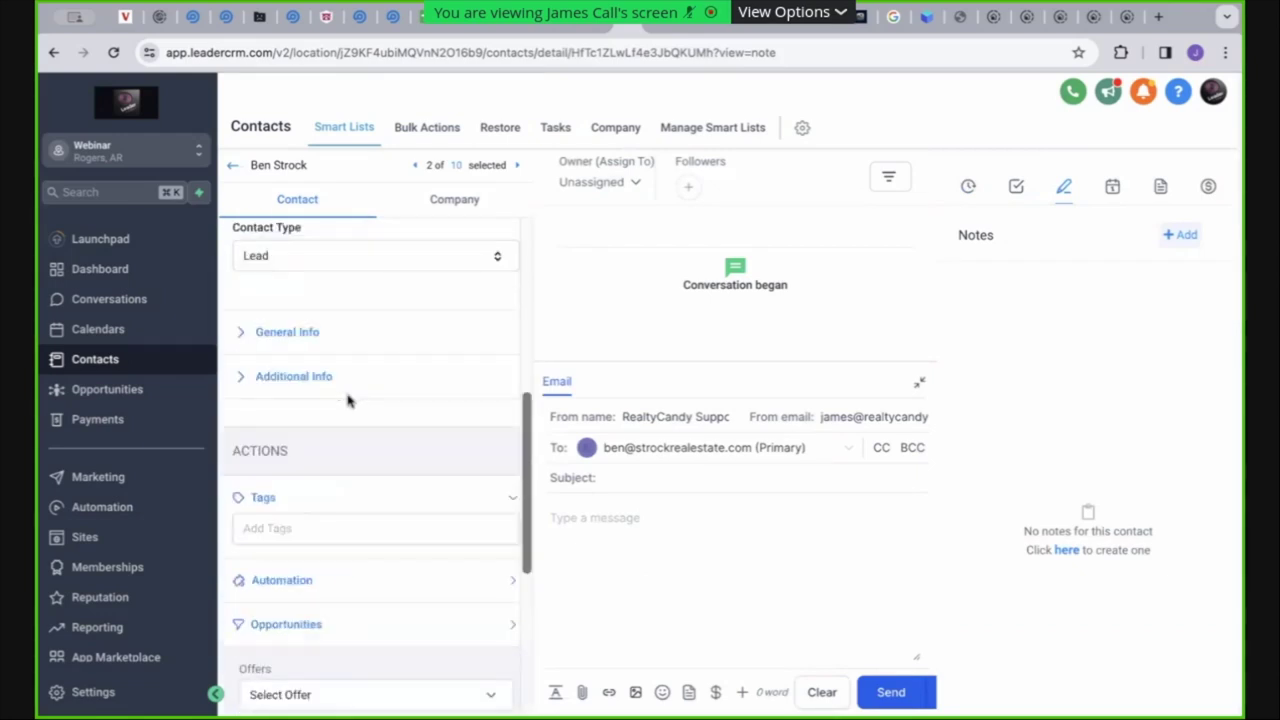
pyautogui.scroll(-1, 349, 400)
pyautogui.scroll(2, 349, 401)
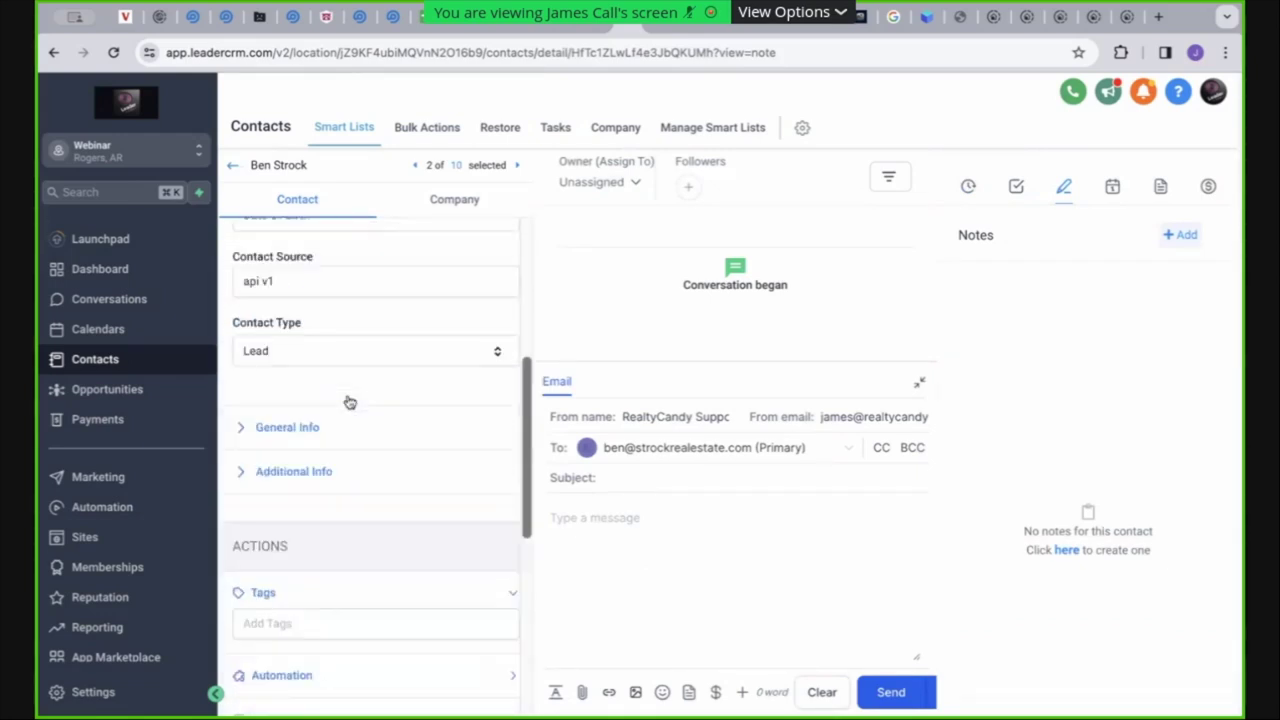
pyautogui.scroll(1, 305, 480)
# Expand the contact's Additional Info and read through the IDXAddons custom fields, from Client Score to the viewed beds and price fields
pyautogui.click(291, 528)
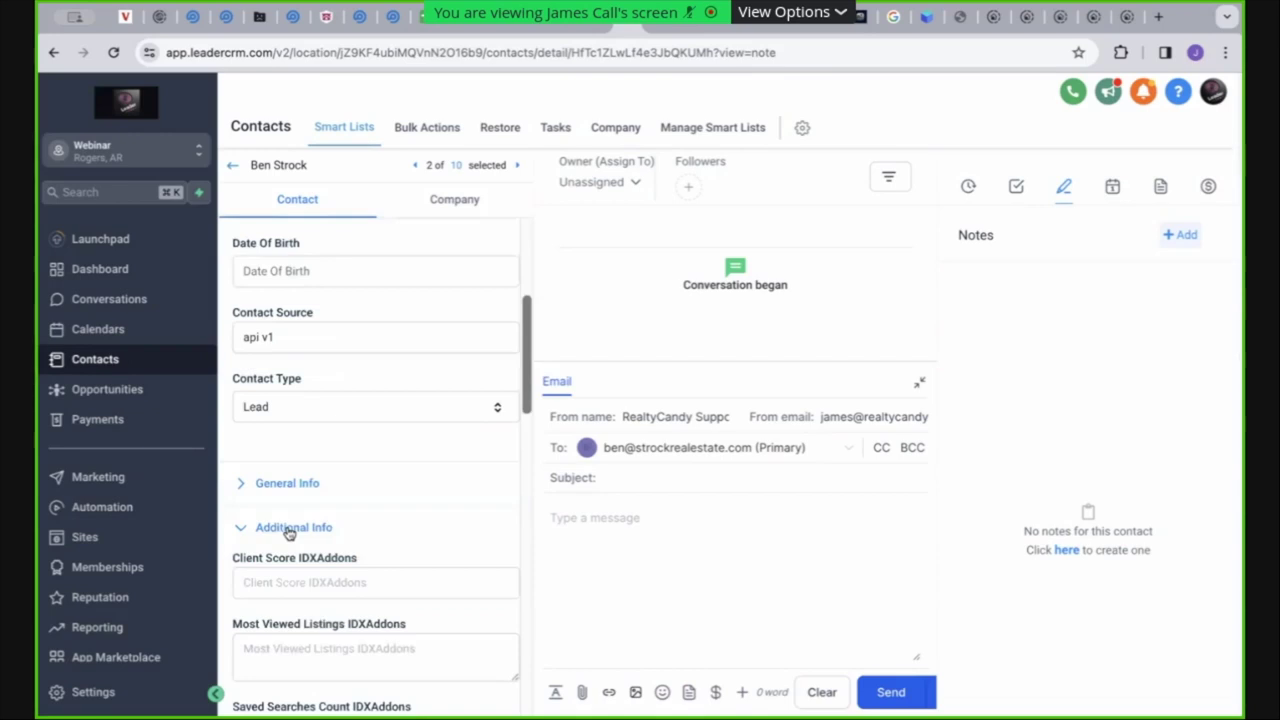
pyautogui.scroll(-2, 357, 540)
pyautogui.scroll(-3, 357, 540)
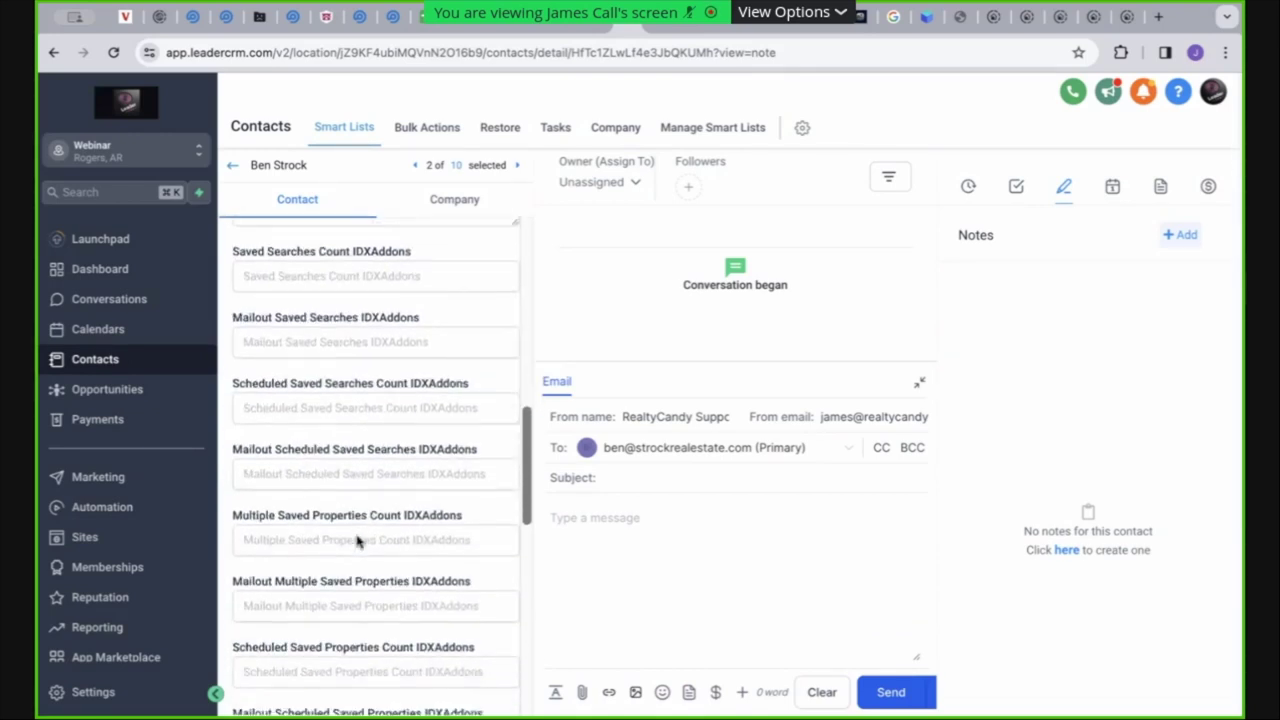
pyautogui.scroll(-4, 357, 537)
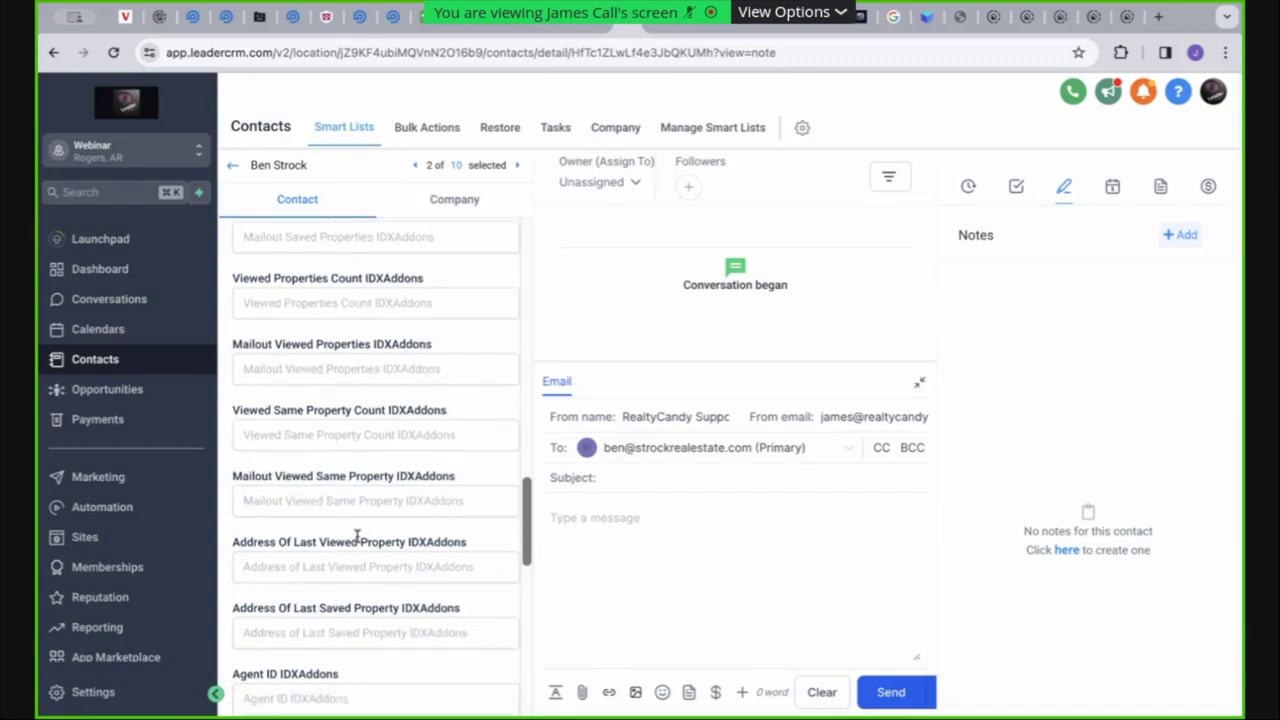
pyautogui.scroll(-1, 357, 537)
pyautogui.scroll(-1, 357, 537)
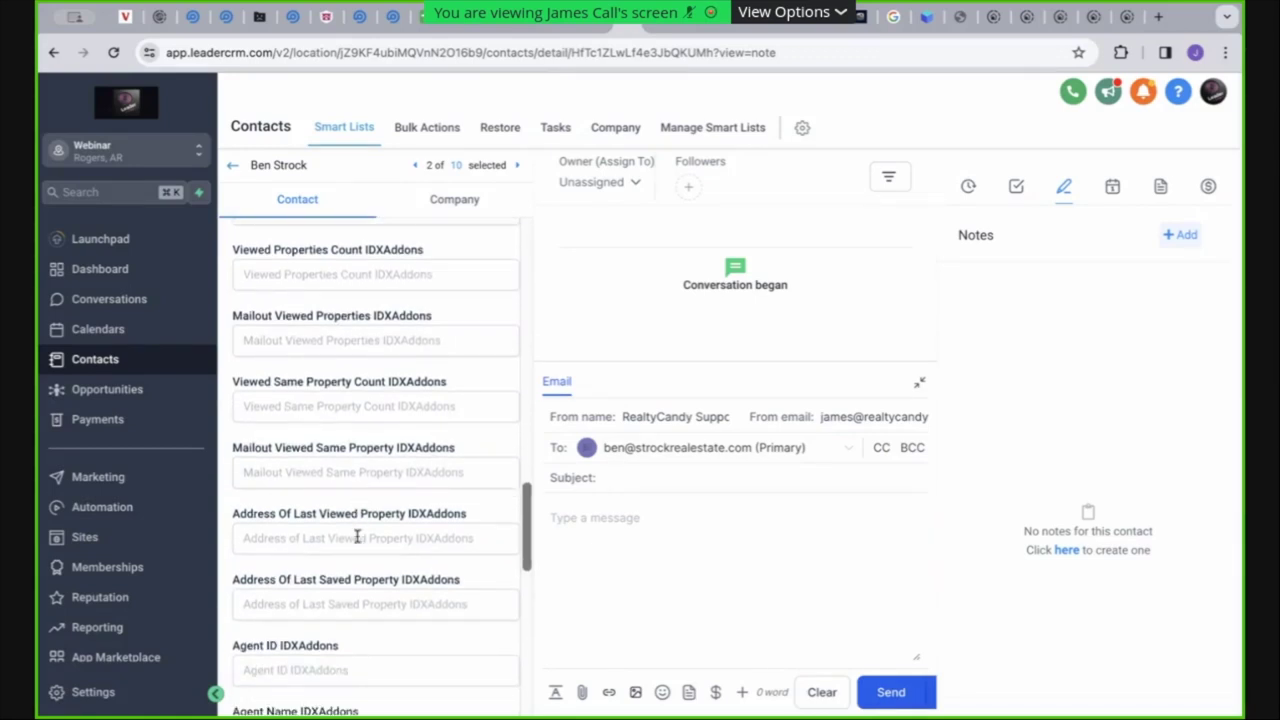
pyautogui.scroll(-4, 357, 537)
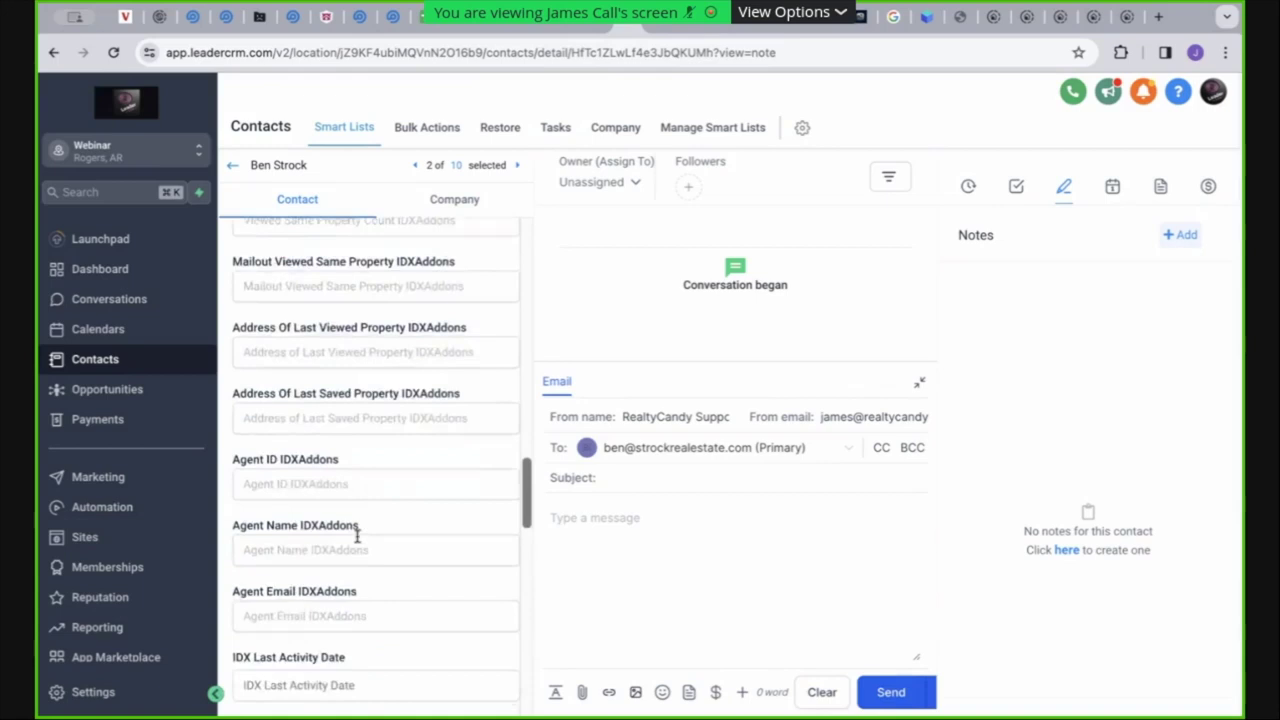
pyautogui.scroll(-2, 357, 537)
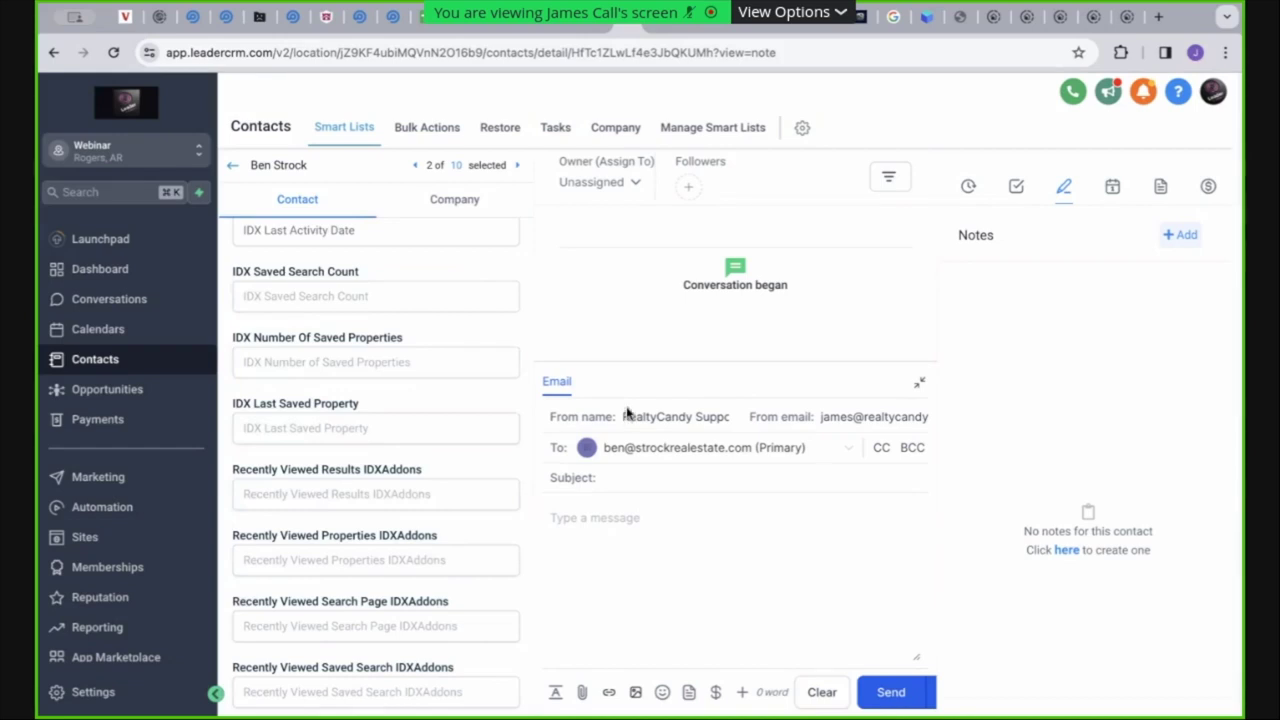
pyautogui.scroll(-1, 432, 482)
pyautogui.scroll(-3, 432, 482)
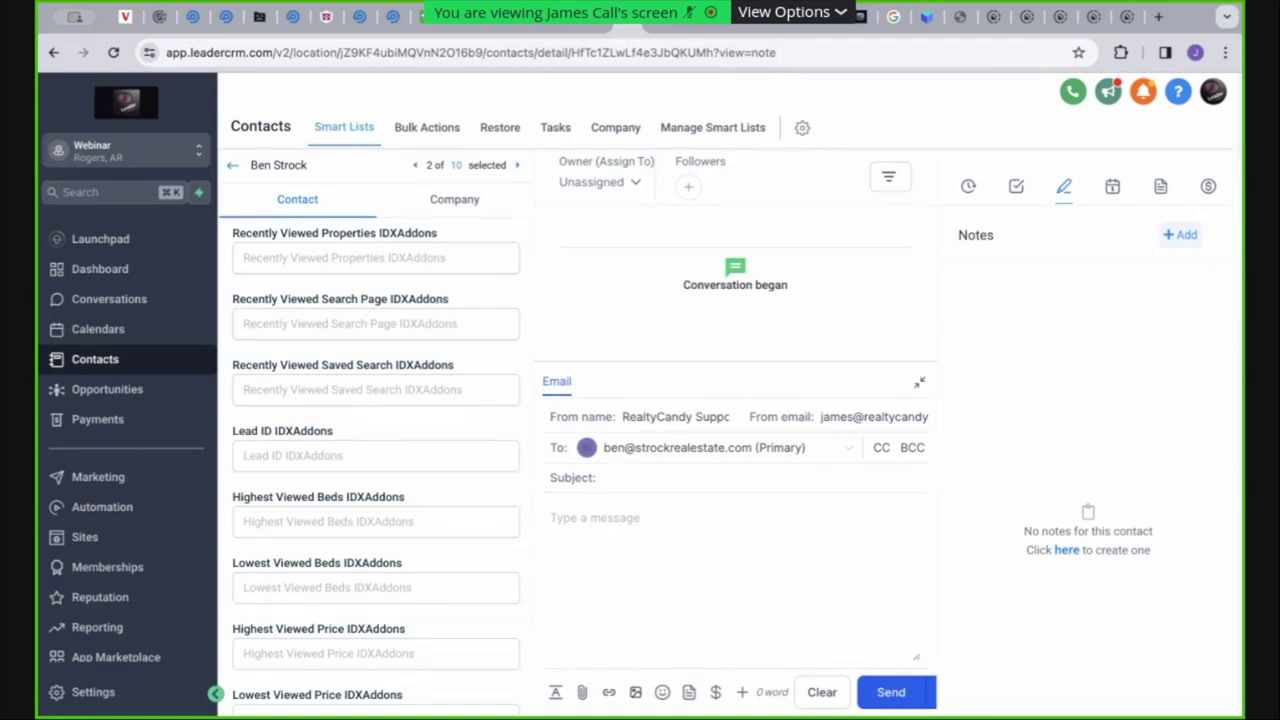
# Switch back to the IDXAddons LeadConnector app and view the start of its setup page
pyautogui.click(600, 28)
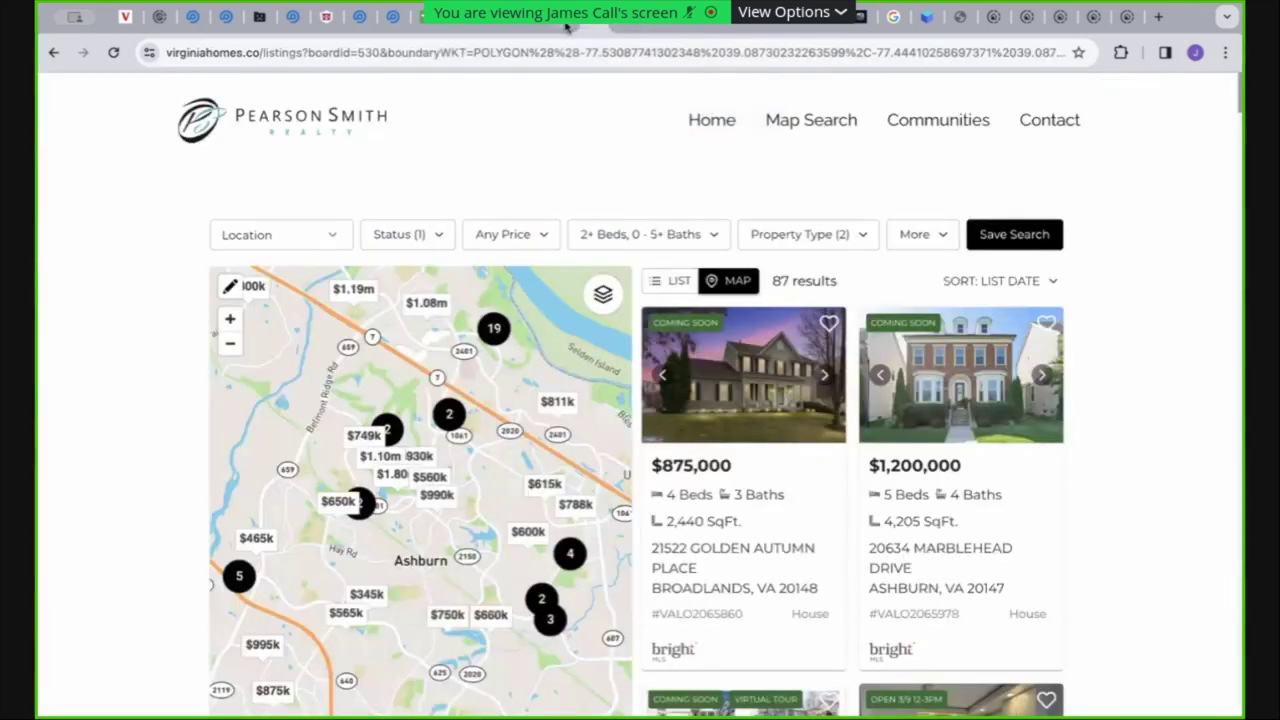
pyautogui.click(568, 30)
pyautogui.scroll(5, 512, 118)
pyautogui.scroll(-1, 710, 214)
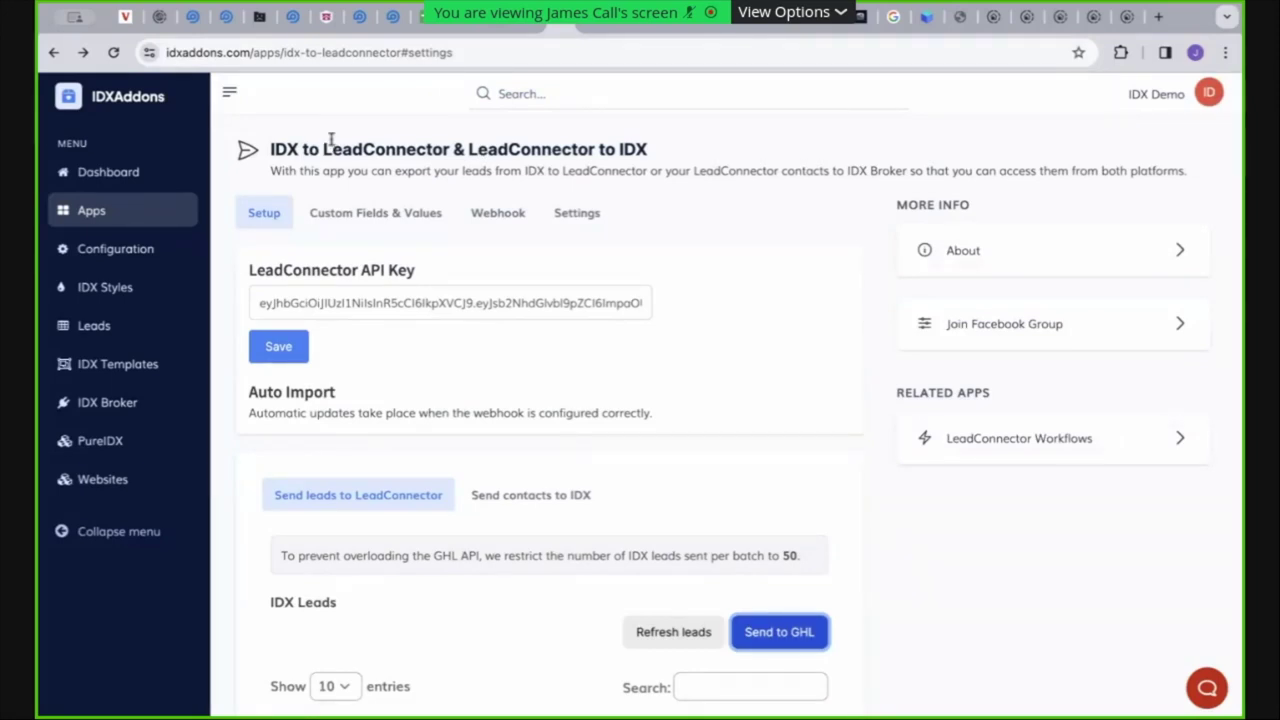
# Switch to the LeadConnector Setup guide, go back to the IDXAddons agency page and view its Step by step Setup options
pyautogui.click(495, 16)
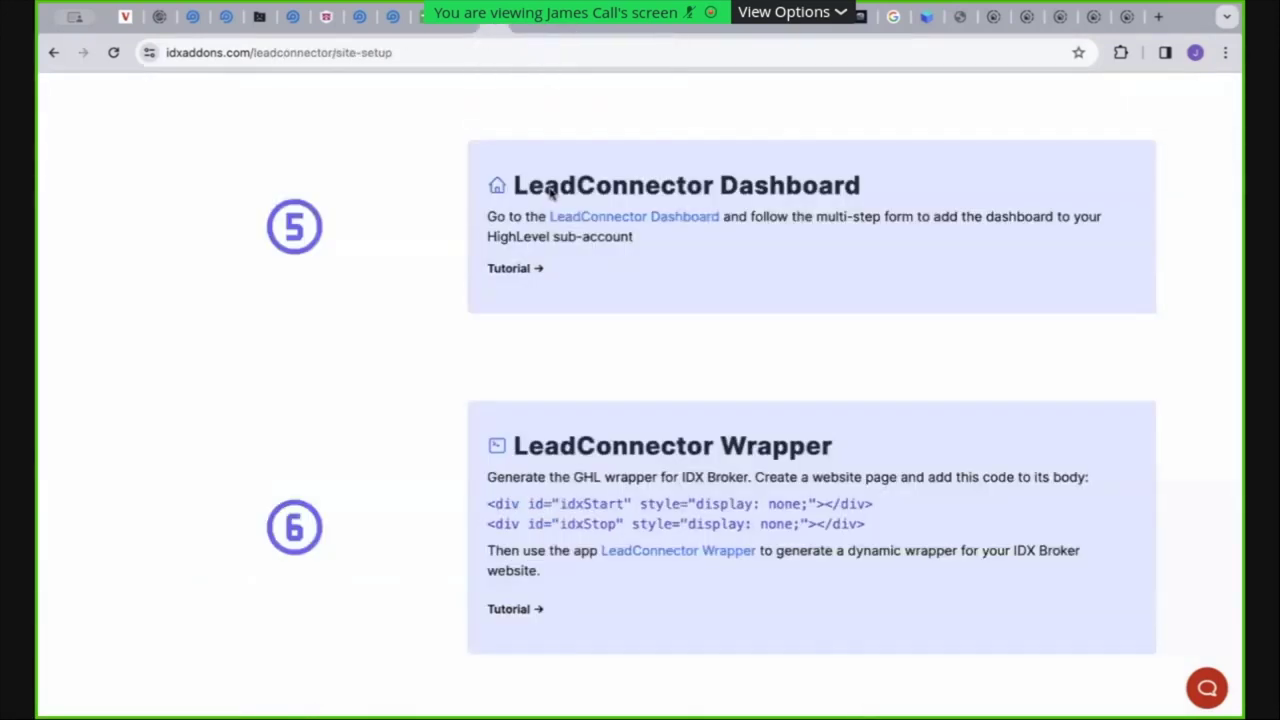
pyautogui.scroll(8, 554, 229)
pyautogui.scroll(-1, 364, 175)
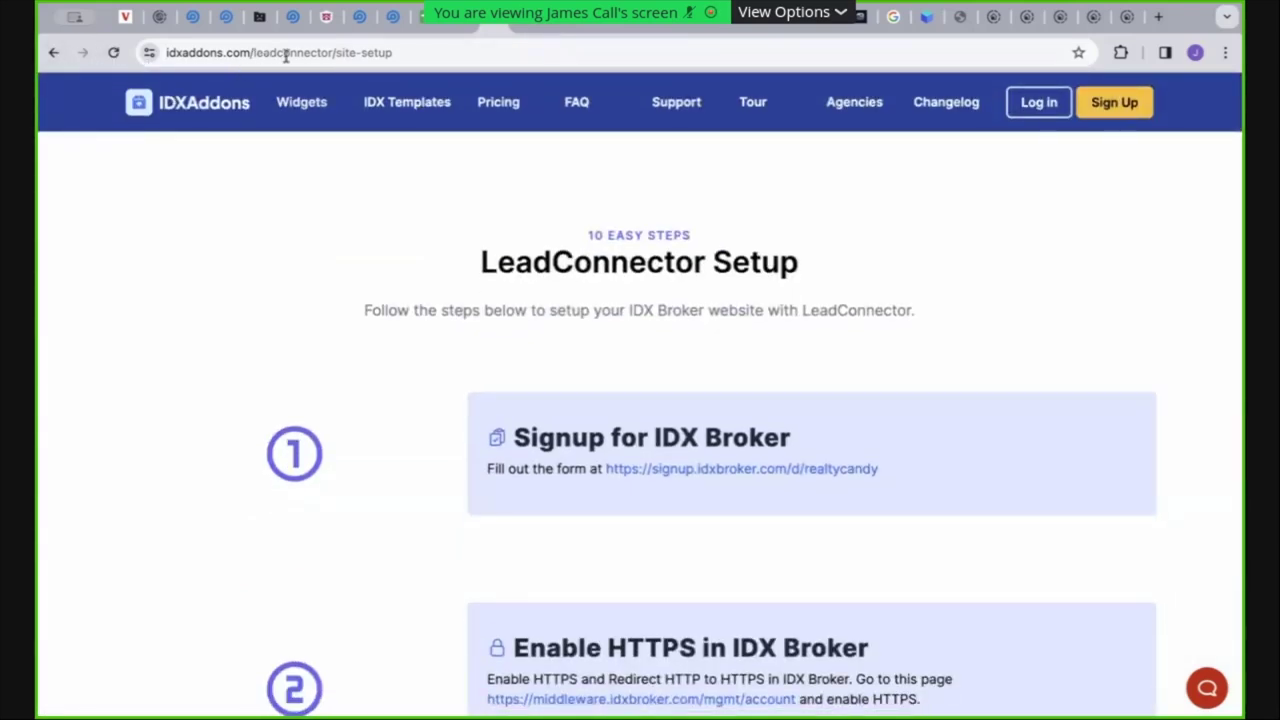
pyautogui.click(54, 52)
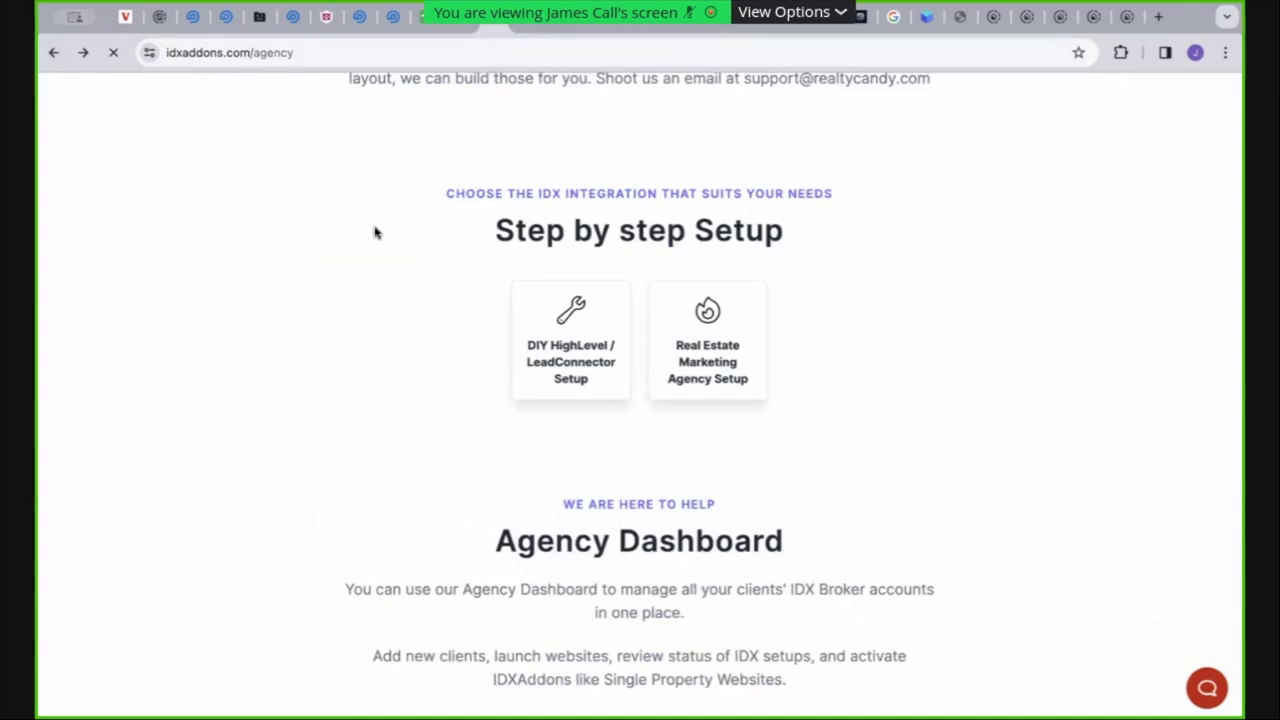
pyautogui.scroll(10, 371, 228)
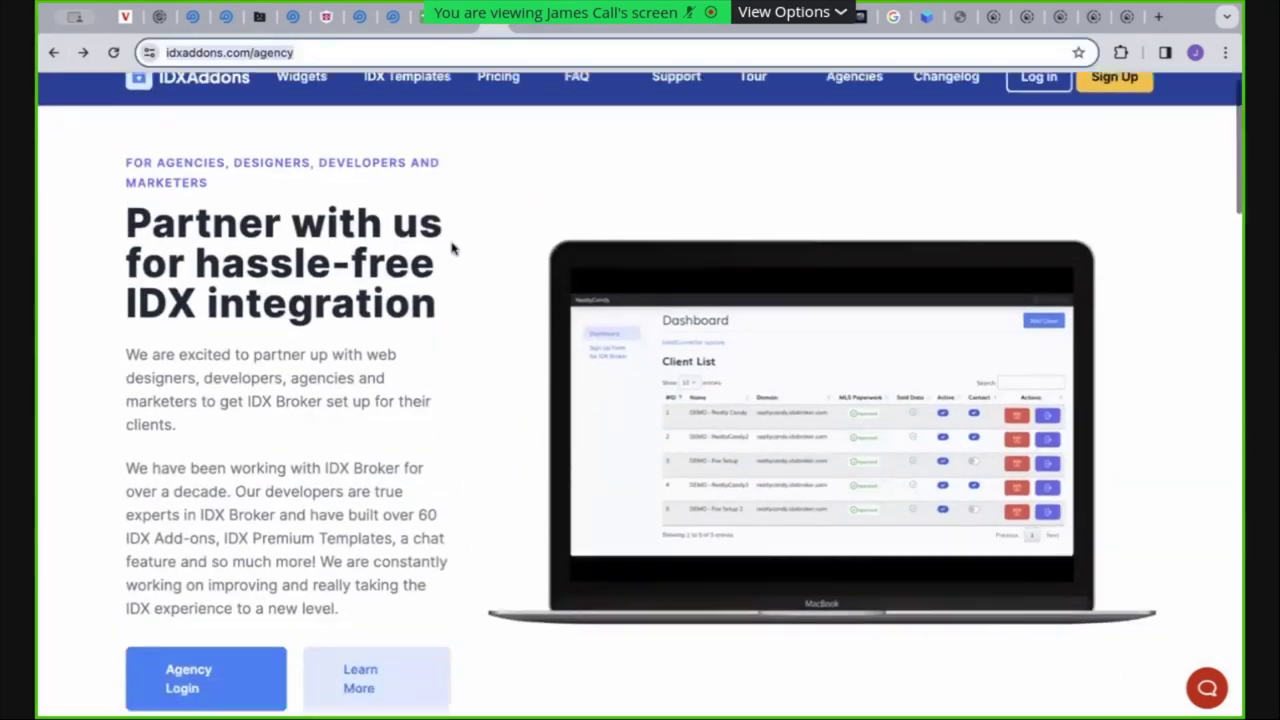
pyautogui.scroll(-4, 455, 248)
pyautogui.scroll(-7, 452, 248)
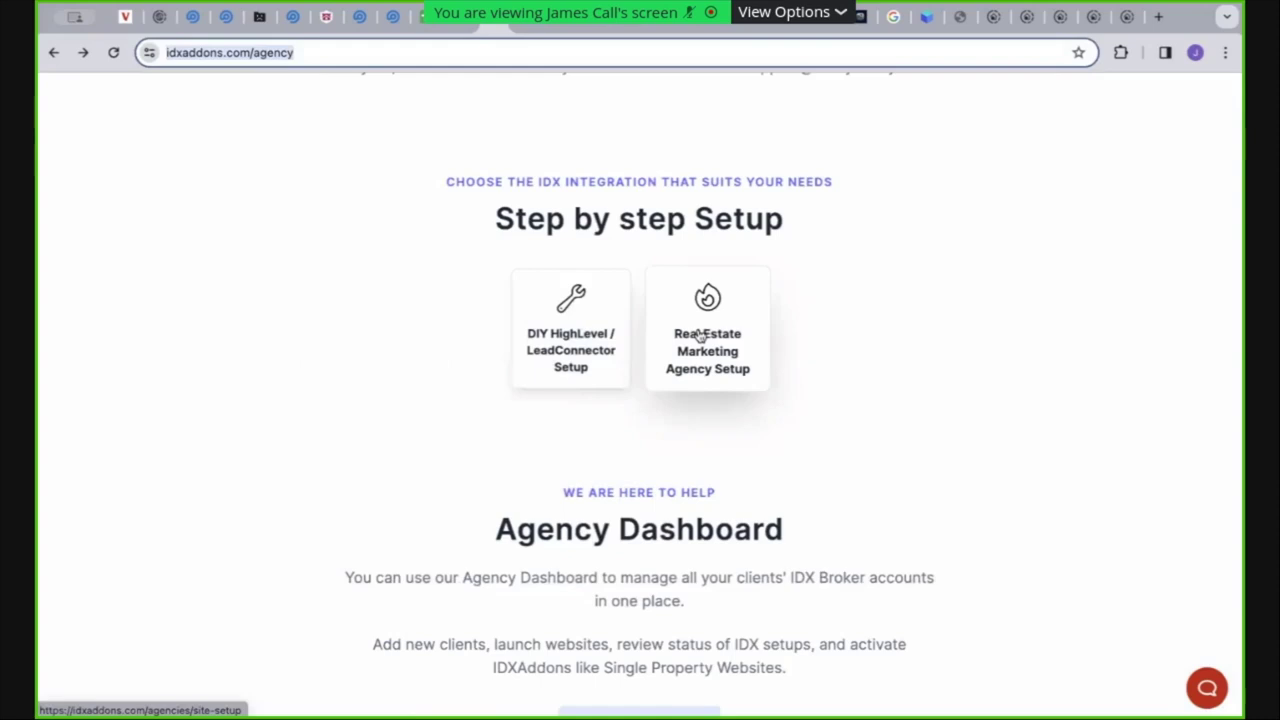
# Open the Real Estate Marketing Agency Setup guide and read through its ten steps
pyautogui.click(697, 334)
pyautogui.scroll(-6, 668, 383)
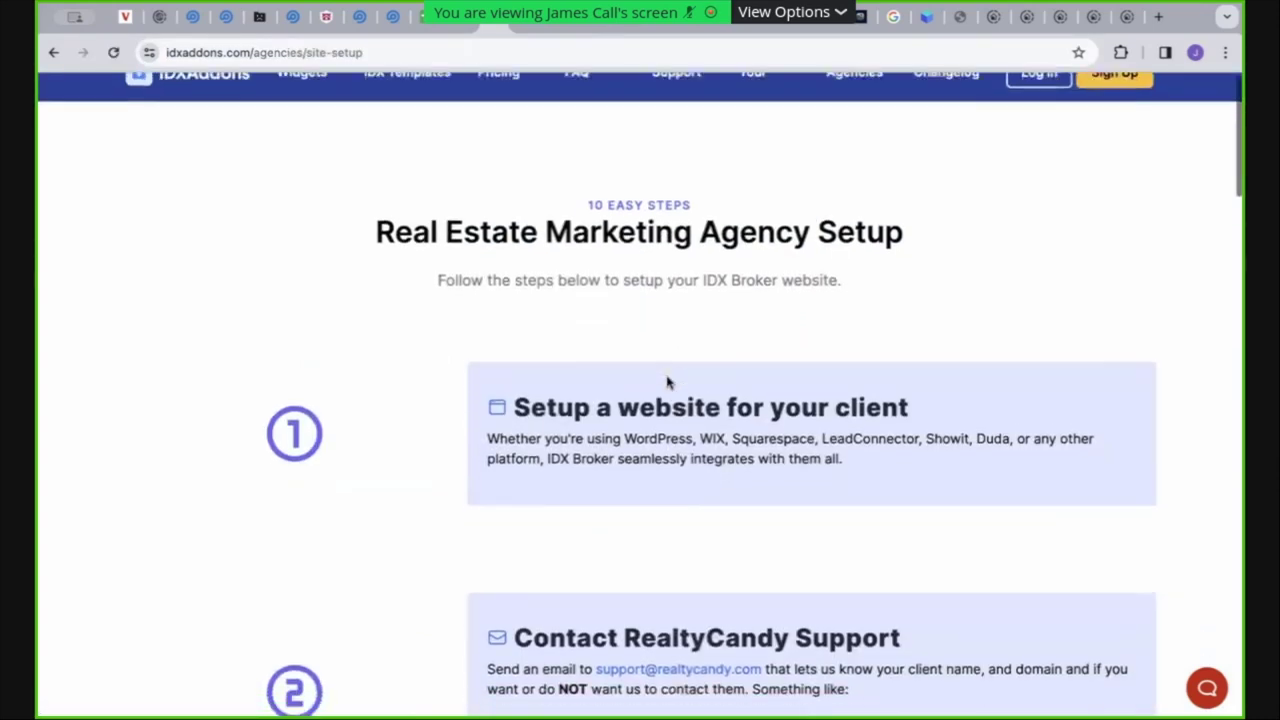
pyautogui.scroll(-5, 668, 383)
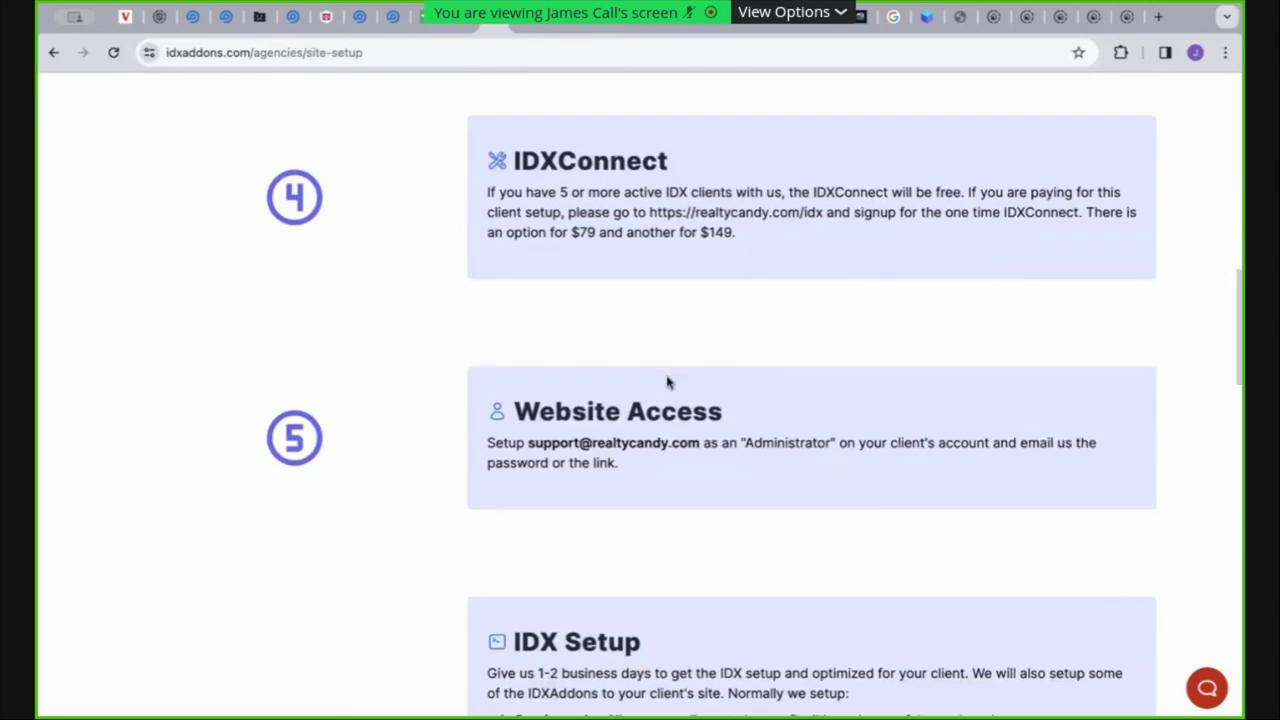
pyautogui.scroll(-8, 668, 383)
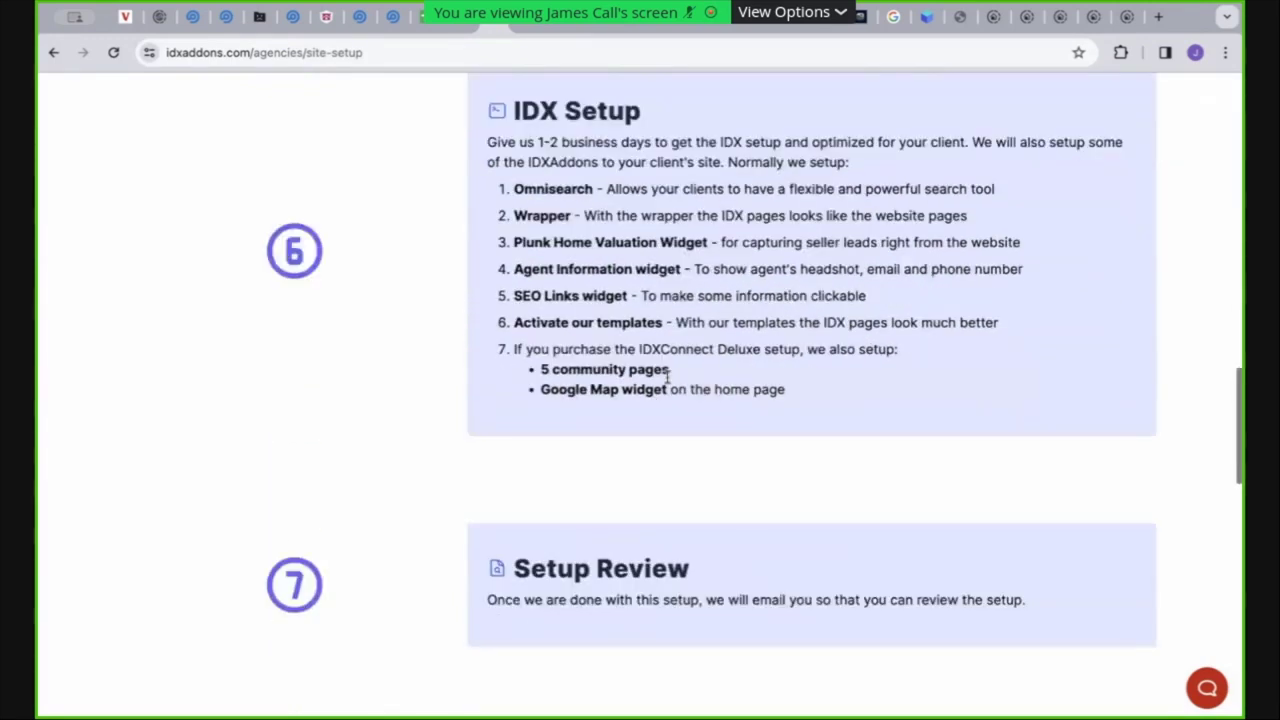
pyautogui.scroll(-4, 668, 383)
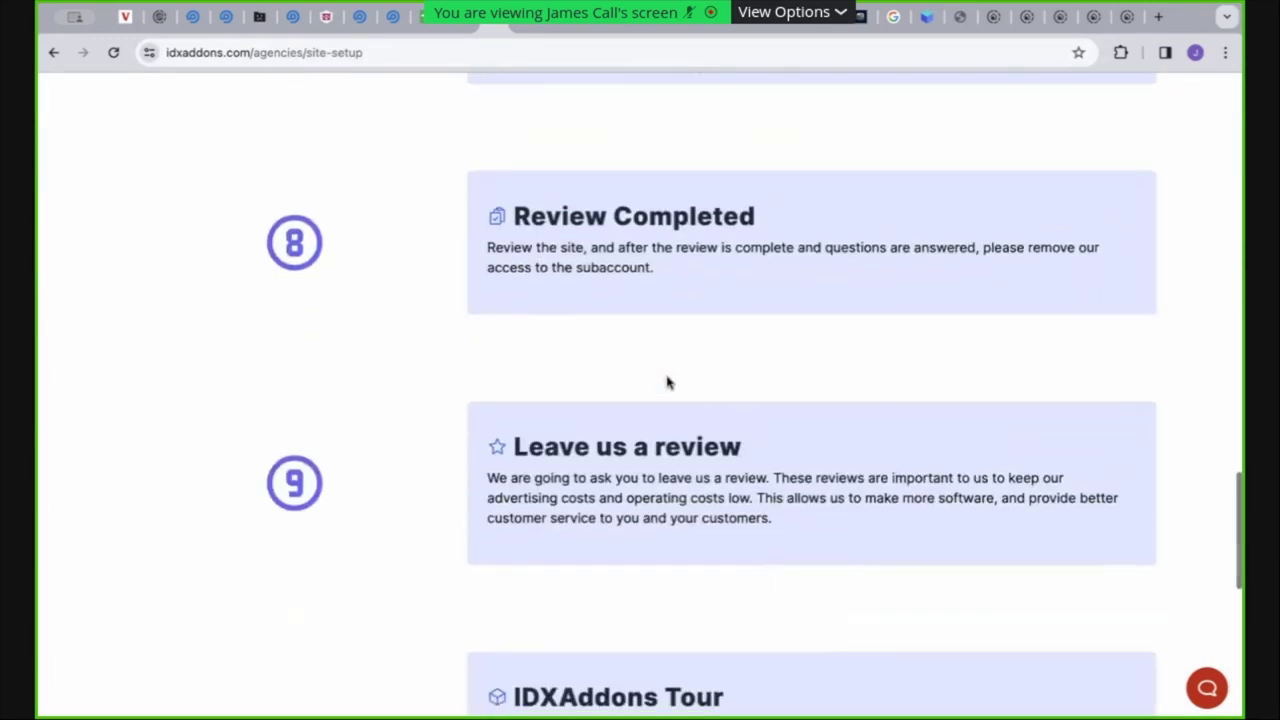
pyautogui.scroll(-4, 669, 380)
pyautogui.scroll(8, 669, 378)
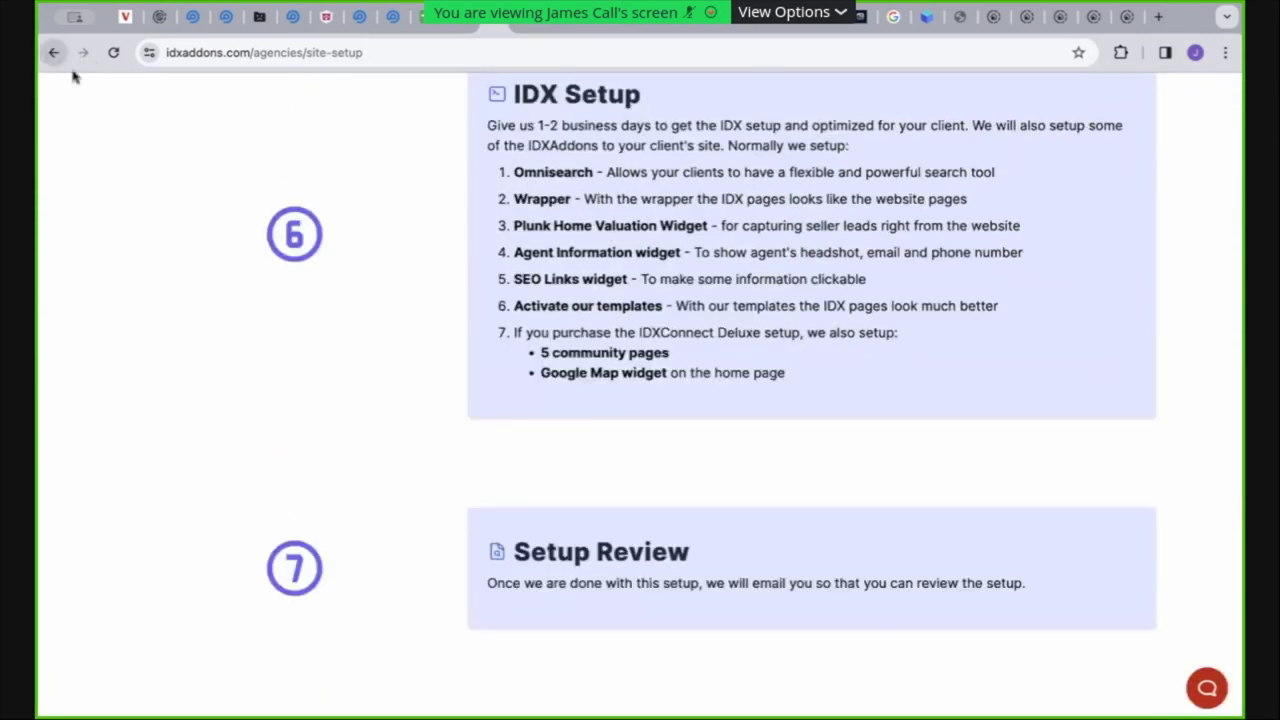
# Open the DIY HighLevel / LeadConnector Setup guide, read to the LeadConnector Wrapper step and open the LeadConnector Dashboard link in a separate tab
pyautogui.click(54, 52)
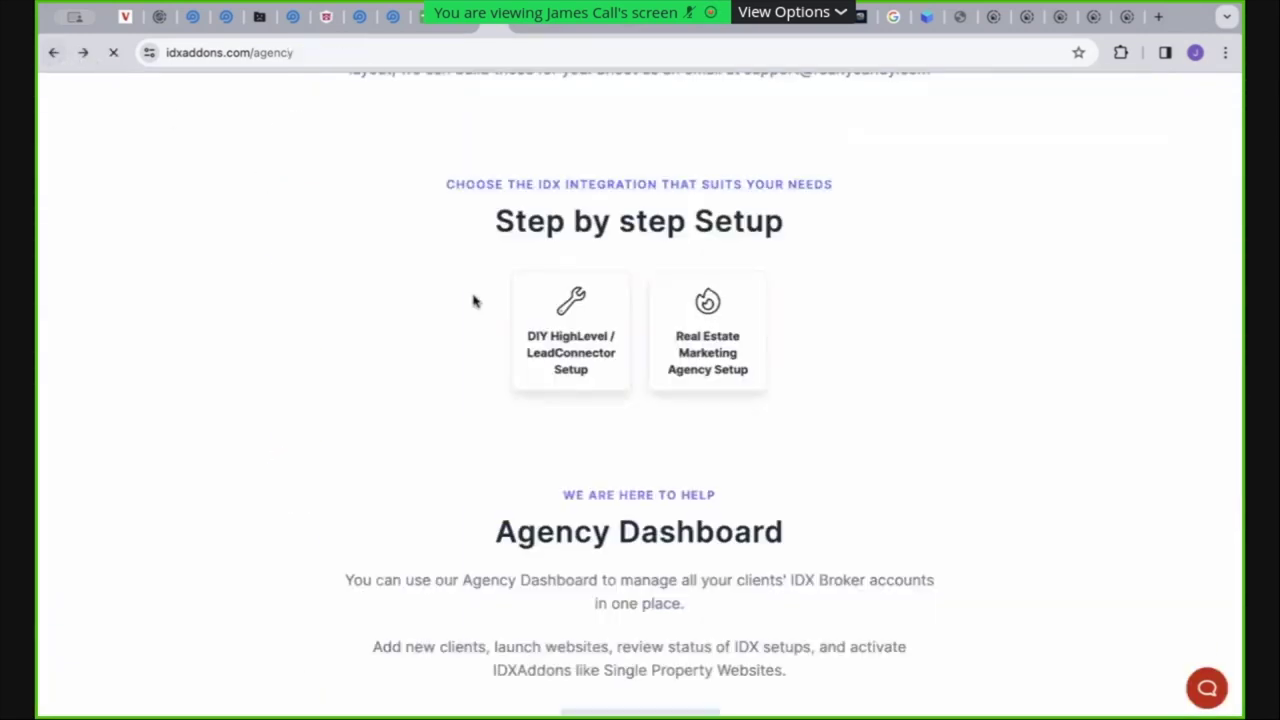
pyautogui.click(585, 348)
pyautogui.scroll(-8, 677, 391)
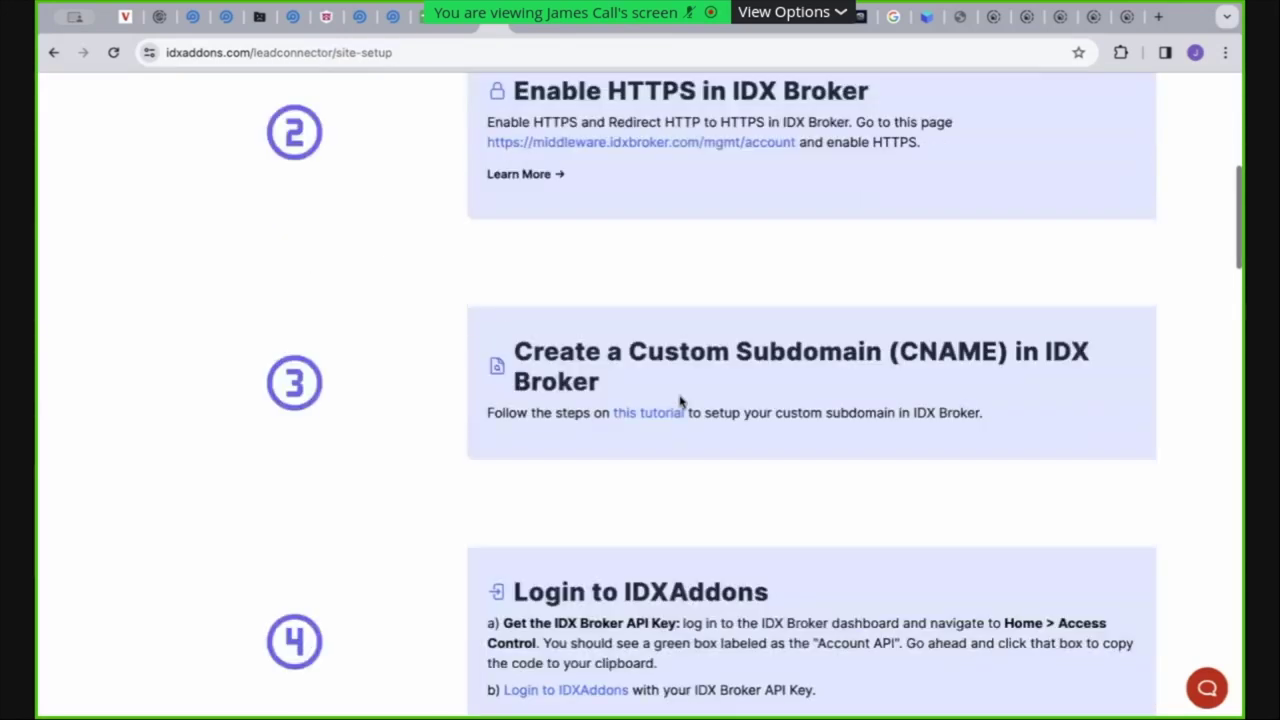
pyautogui.scroll(-4, 680, 400)
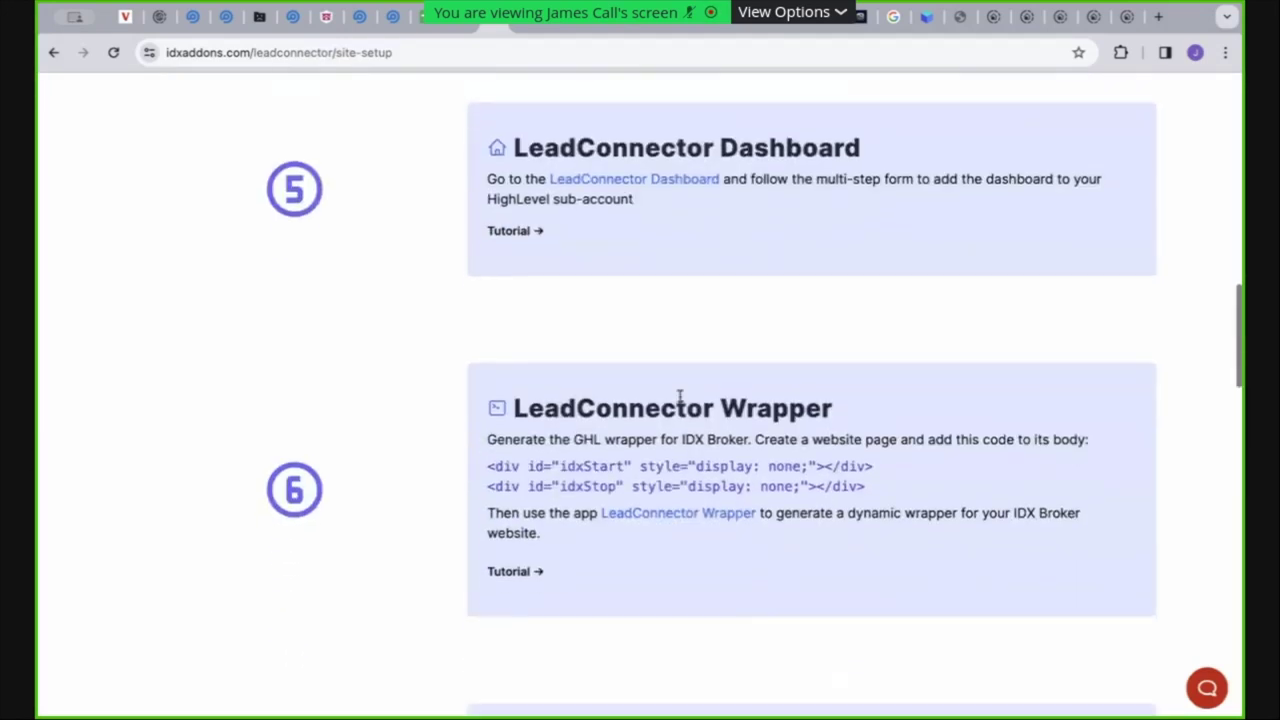
pyautogui.rightClick(643, 187)
pyautogui.click(646, 190)
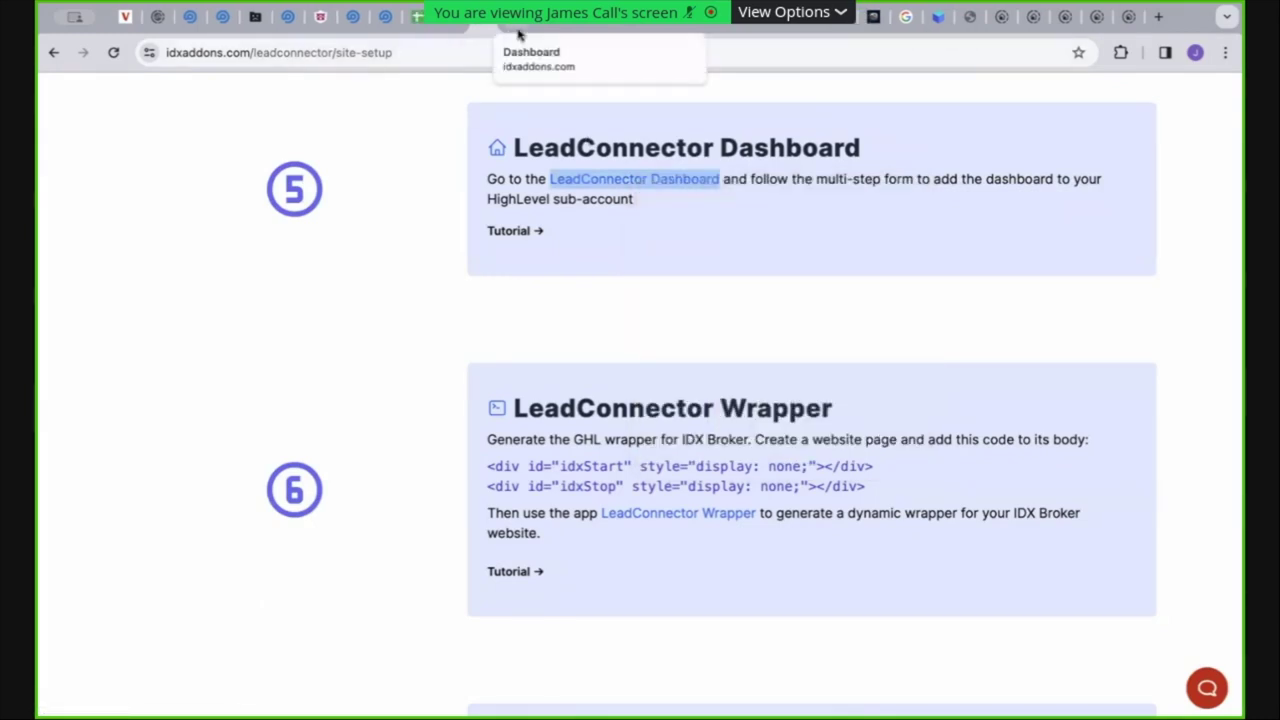
pyautogui.click(519, 28)
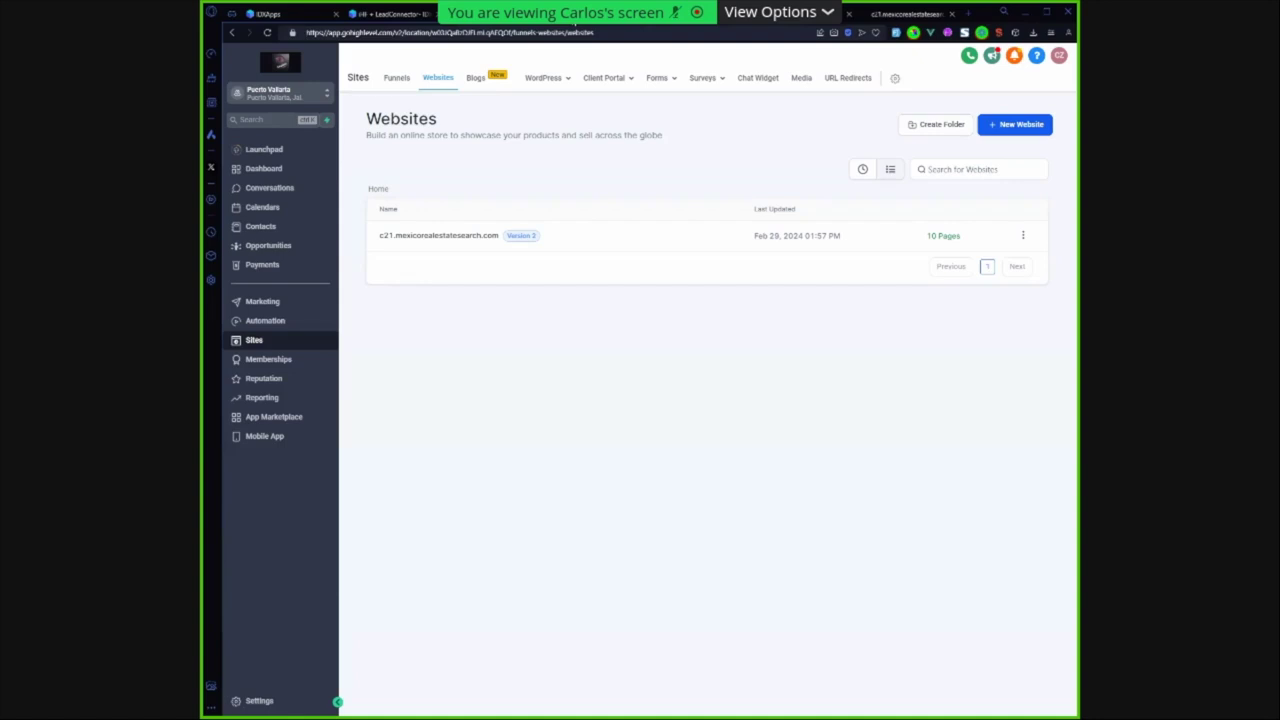
# Look through the home page of the Puerto Vallarta Realty website, from the property search to the community and listing sections
pyautogui.click(905, 14)
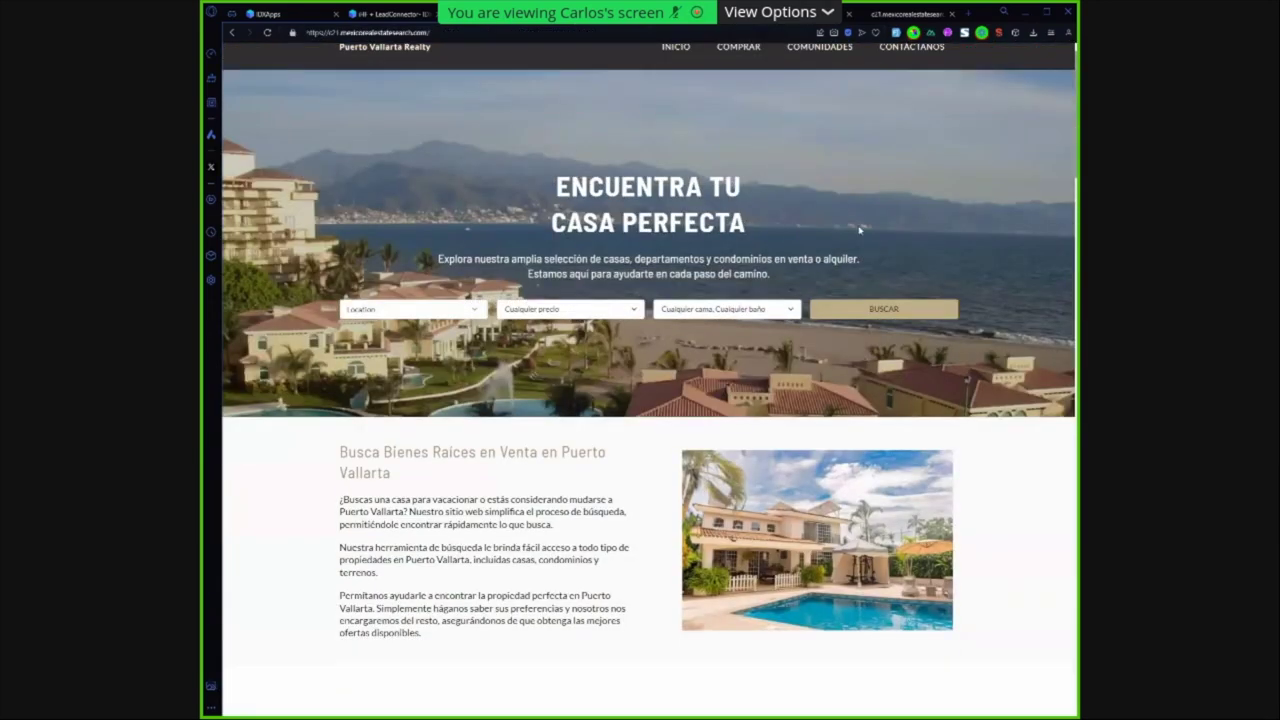
pyautogui.scroll(-1, 1007, 261)
pyautogui.scroll(-4, 1020, 255)
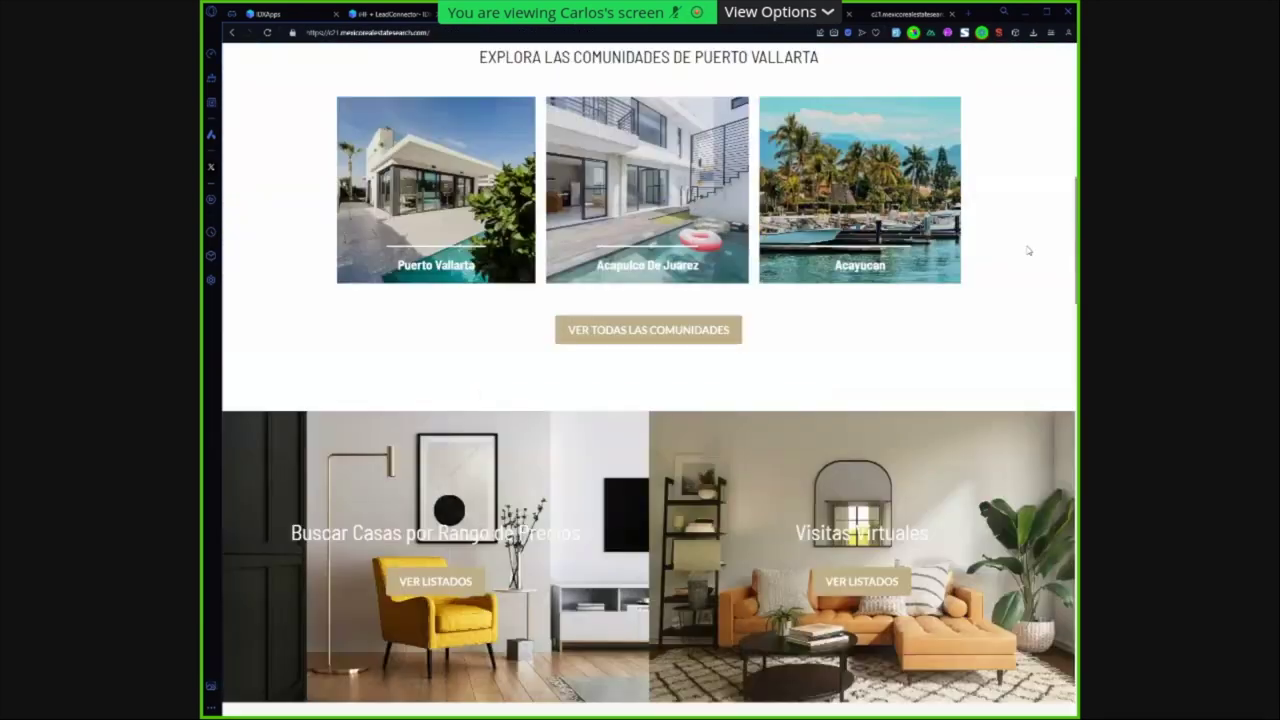
pyautogui.scroll(4, 1026, 250)
pyautogui.scroll(2, 1032, 245)
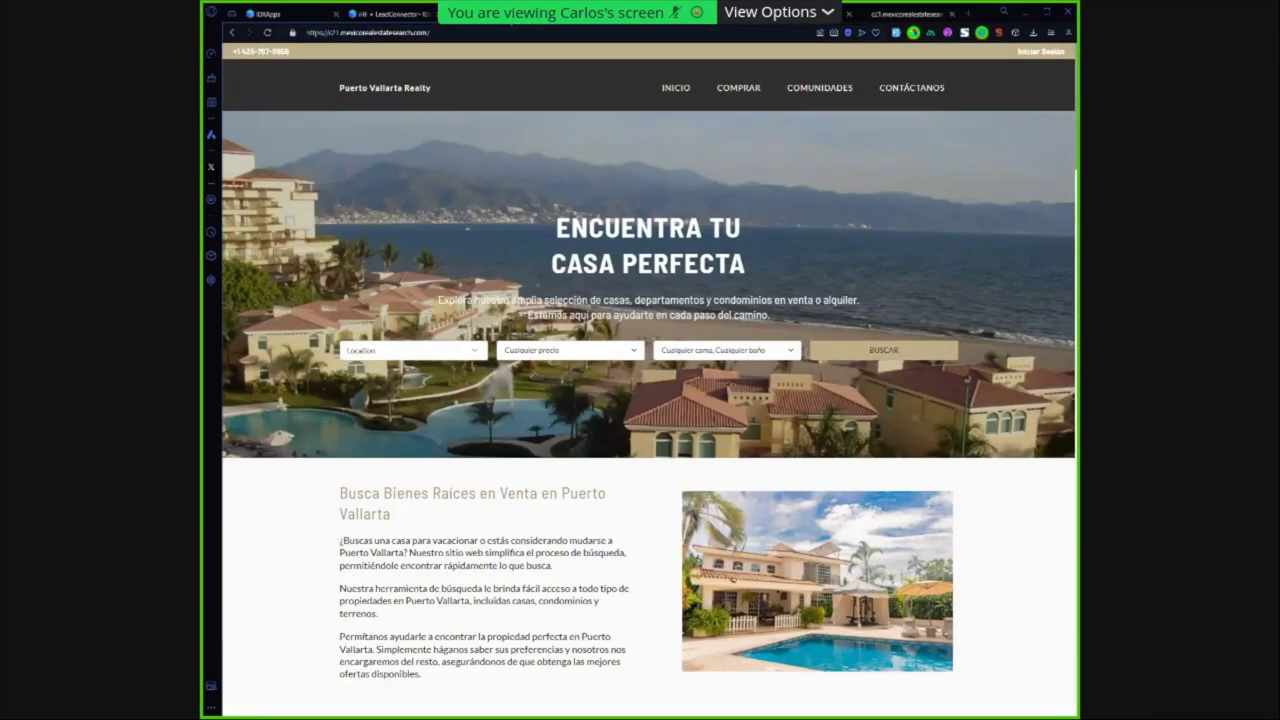
# Switch to the IDXApps website and view its account registration form
pyautogui.click(292, 15)
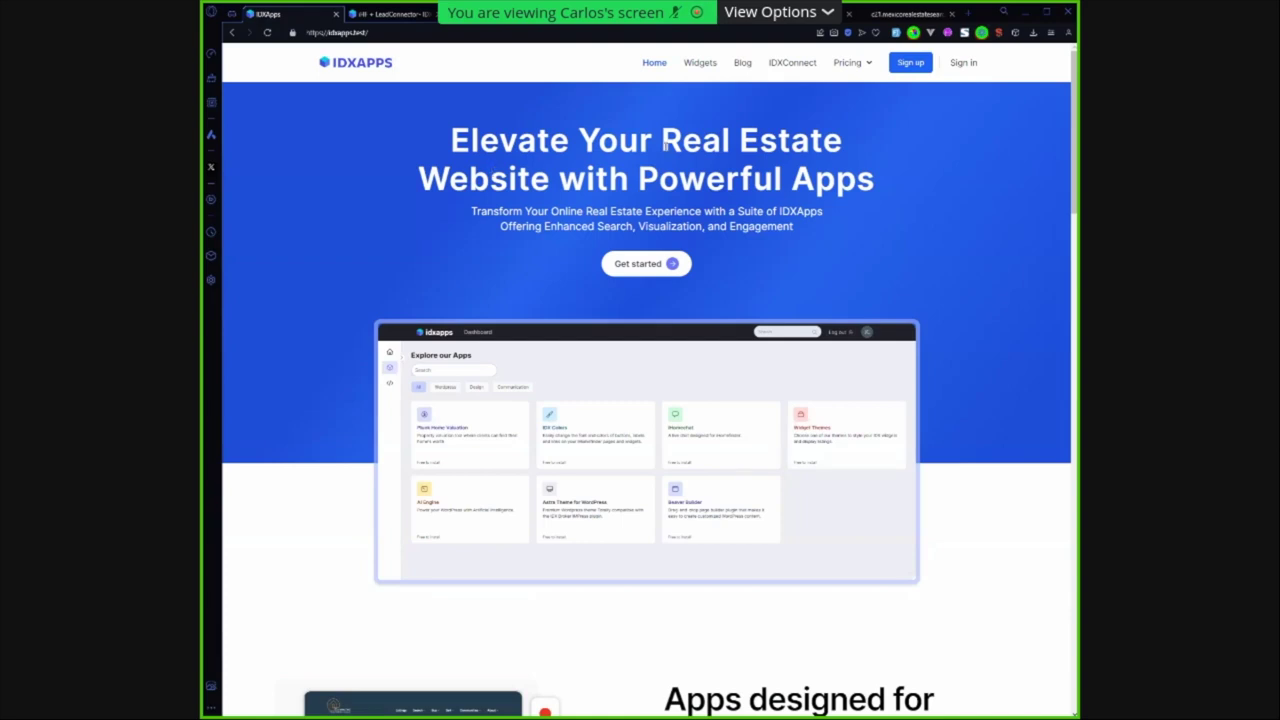
pyautogui.click(912, 63)
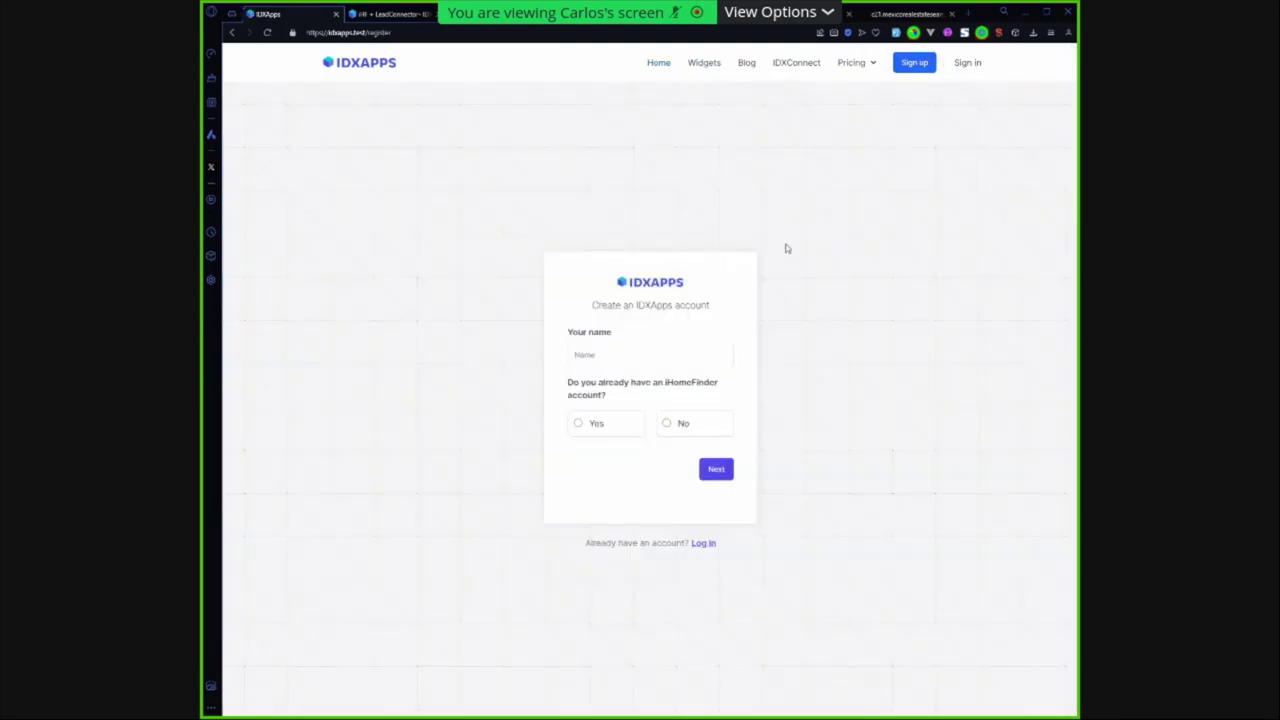
# Open the iHF + LeadConnector app from the IDXApps dashboard and start creating it
pyautogui.click(392, 14)
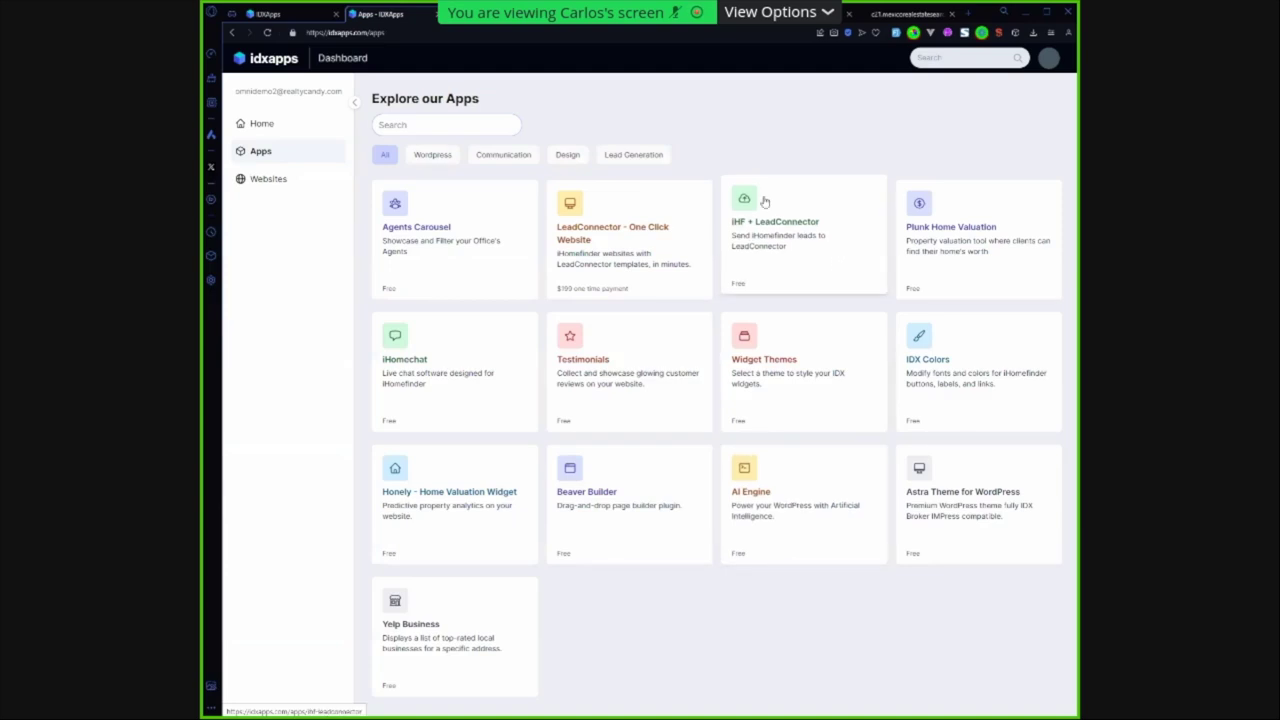
pyautogui.click(790, 249)
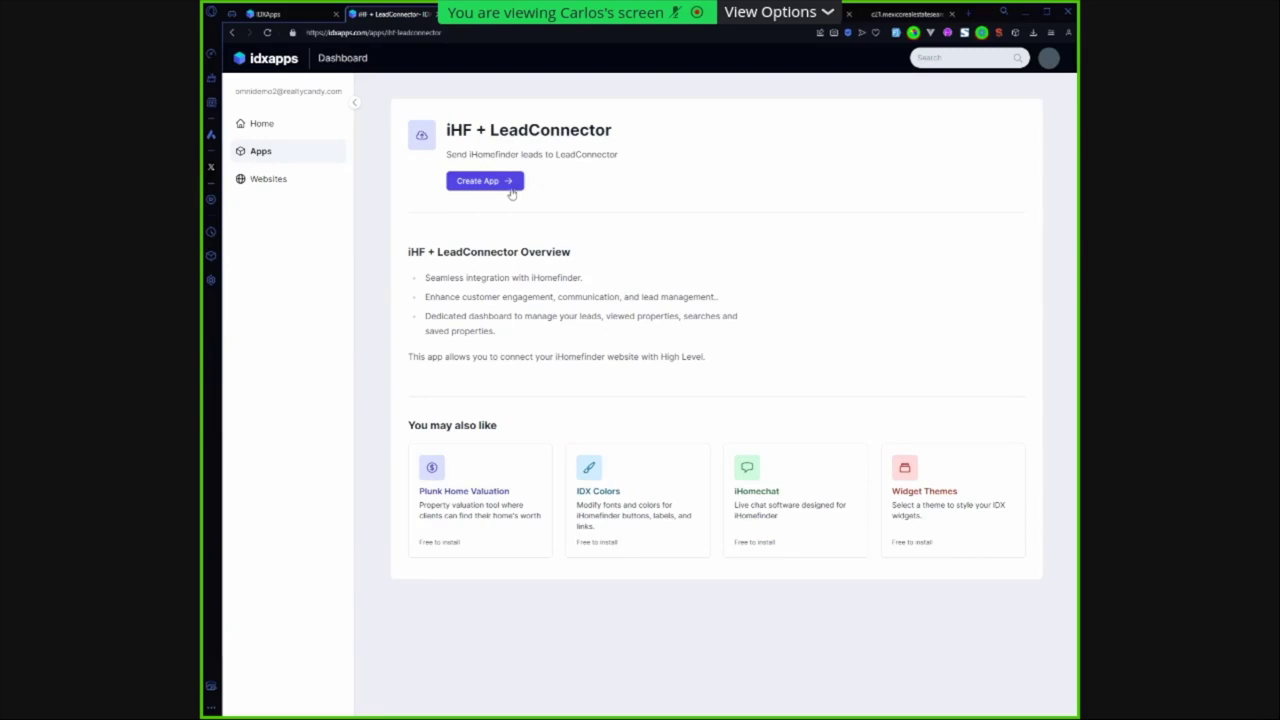
pyautogui.click(499, 188)
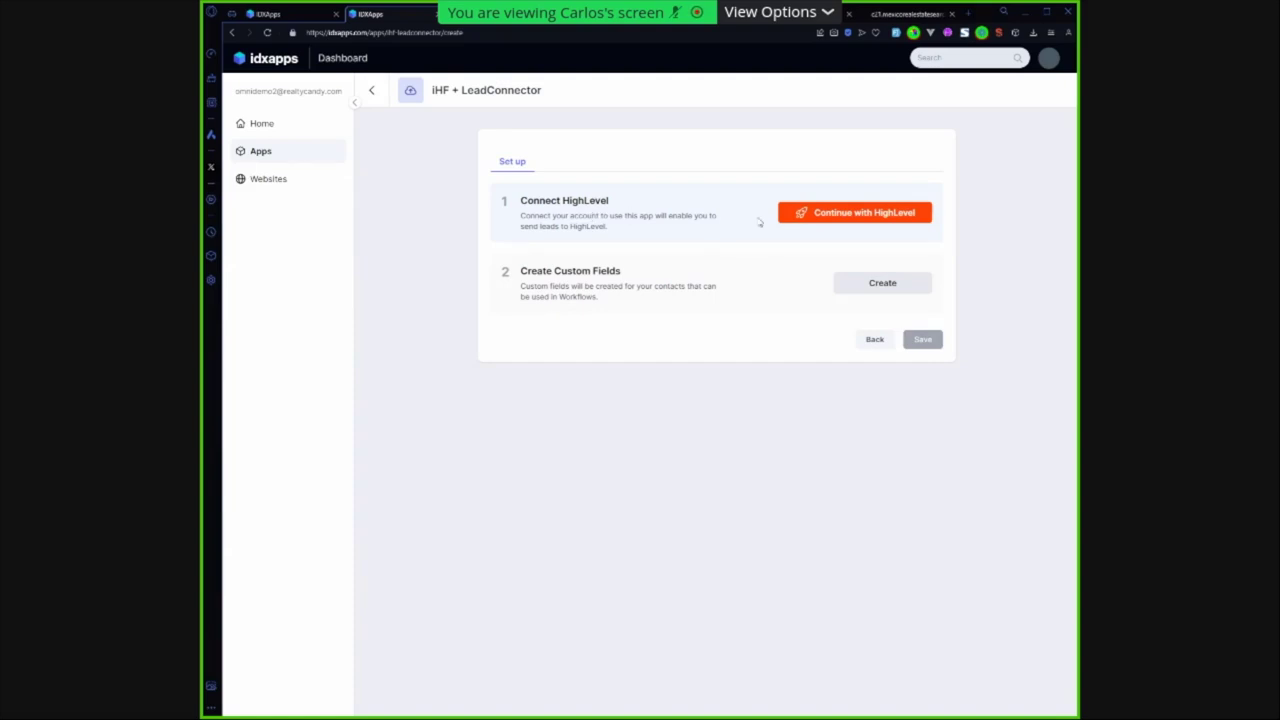
# Connect the app to HighLevel, searching the accounts for "valla" and choosing the Puerto Vallarta sub-account
pyautogui.click(867, 222)
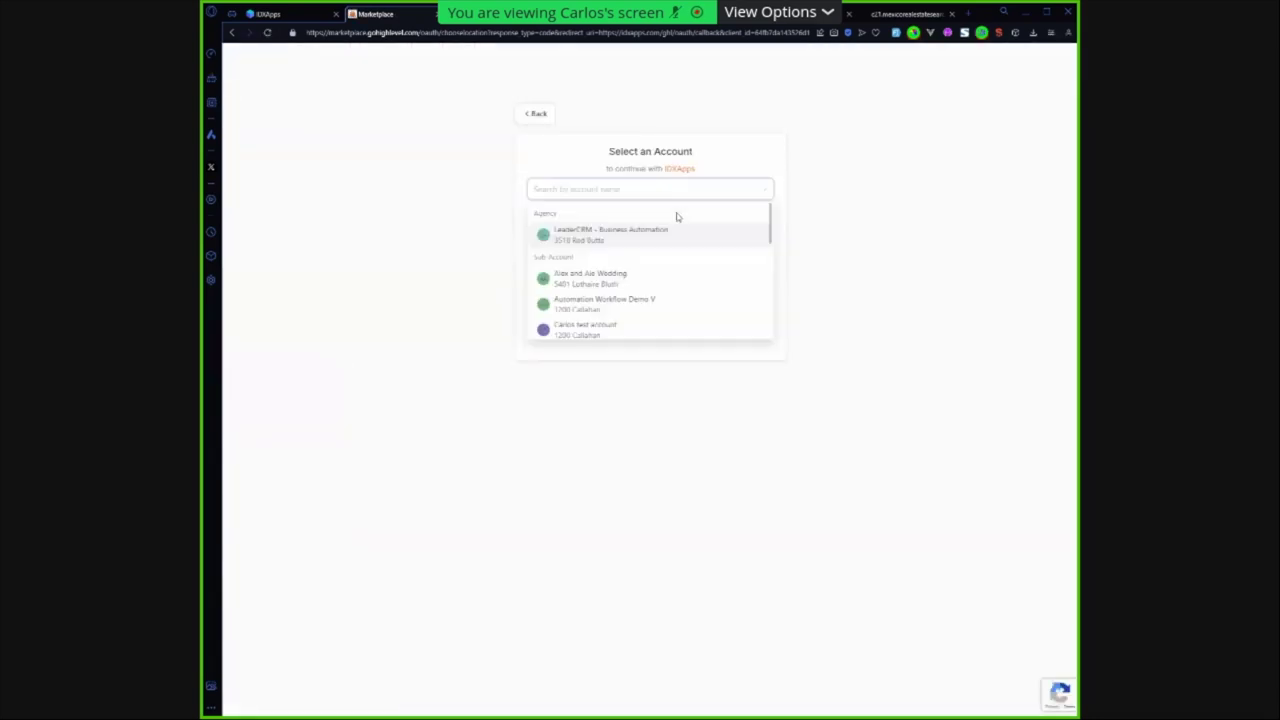
pyautogui.click(618, 190)
pyautogui.write('valla')
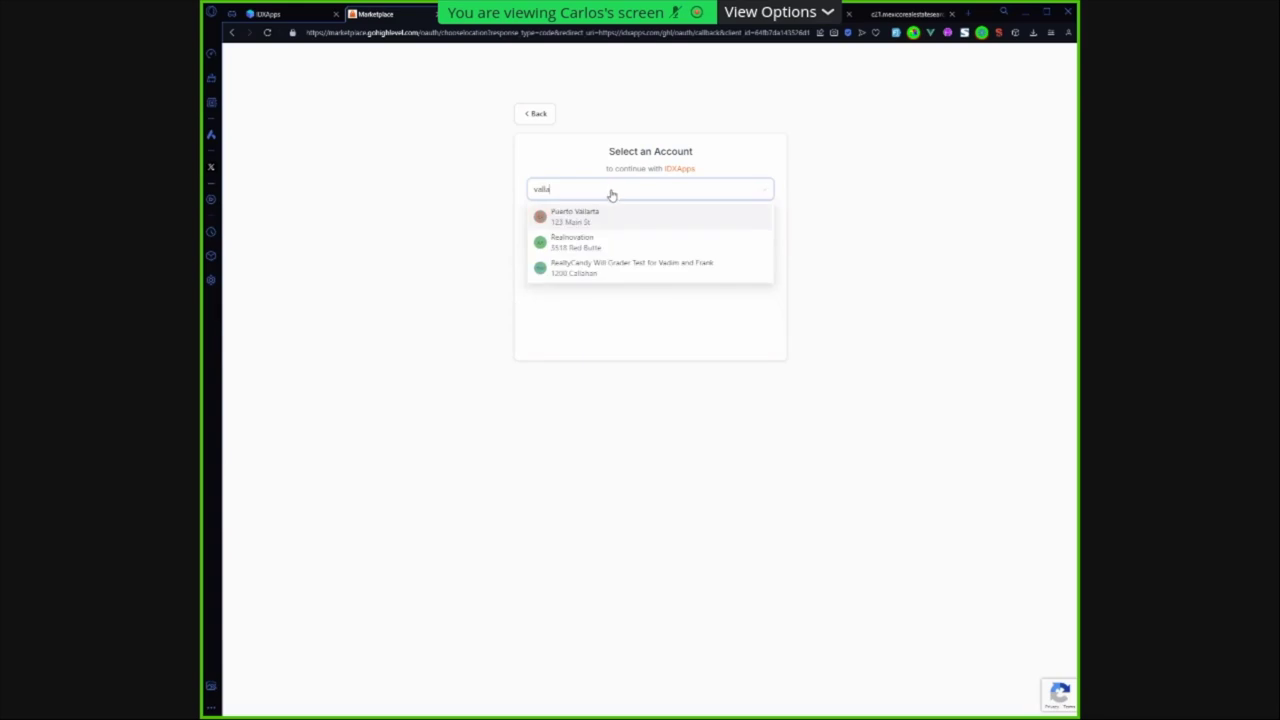
pyautogui.click(633, 215)
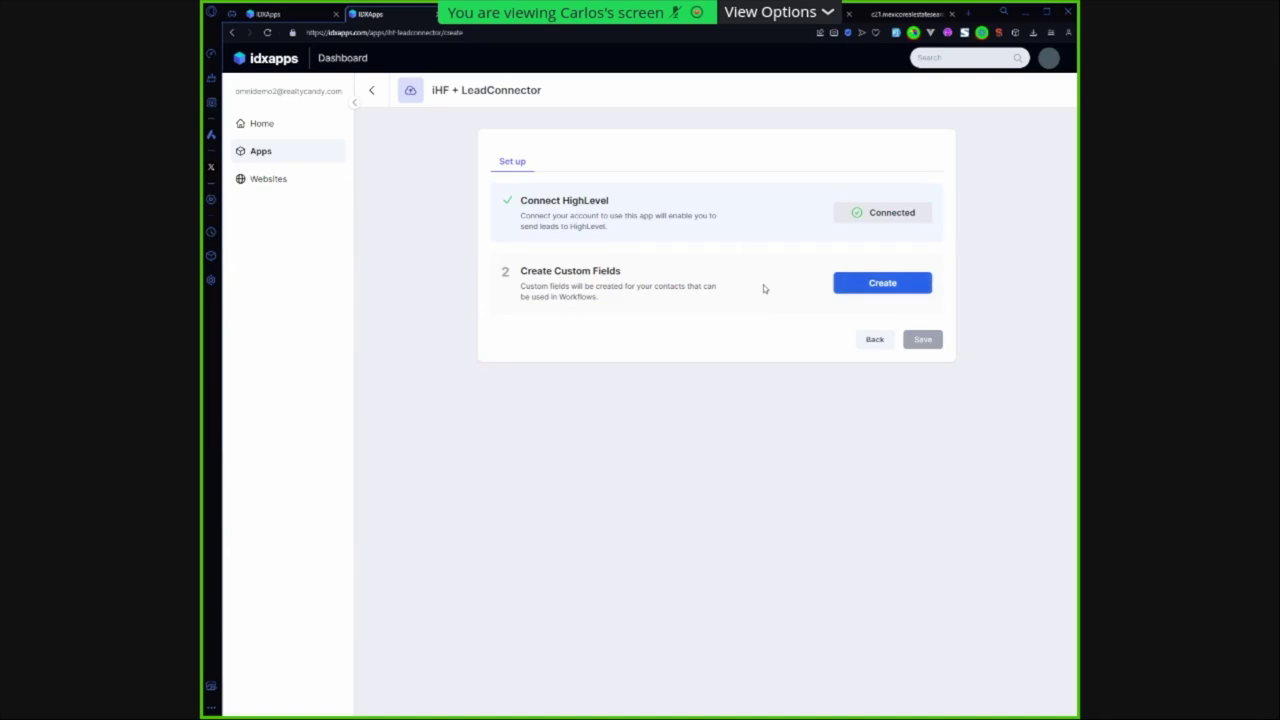
# Create the custom contact fields for use in Workflows and save the app setup
pyautogui.click(870, 287)
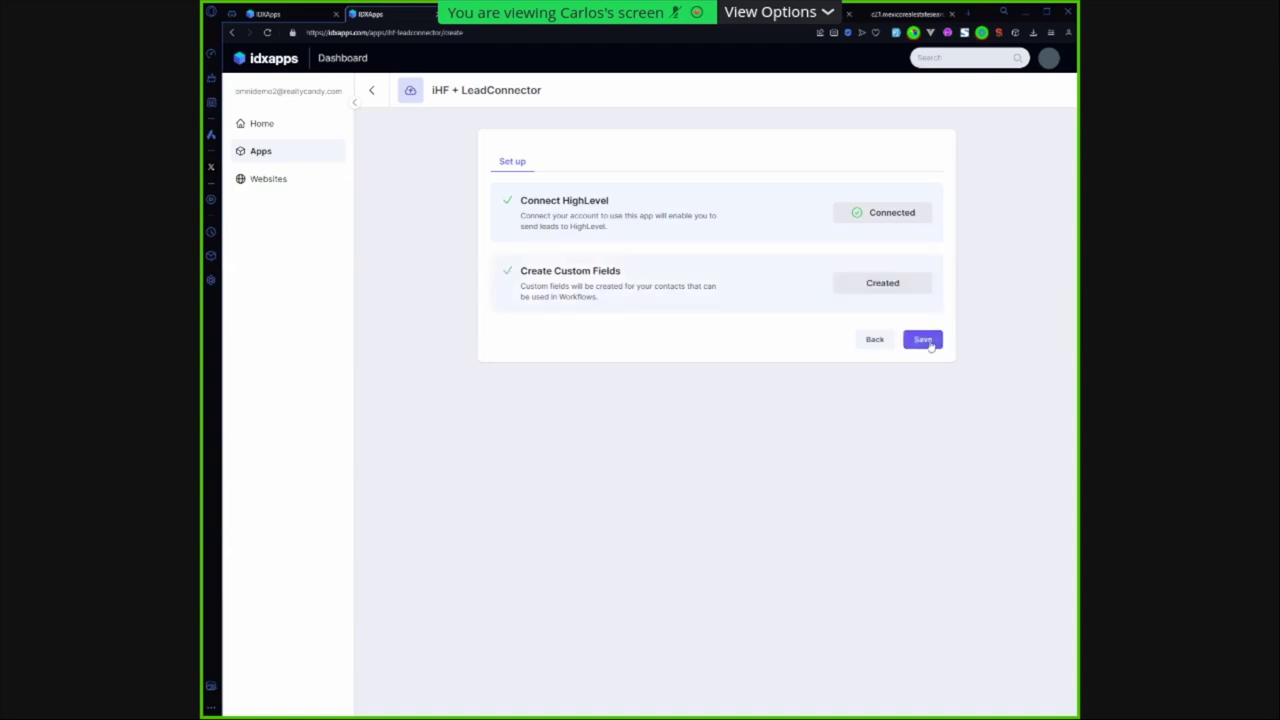
pyautogui.click(929, 347)
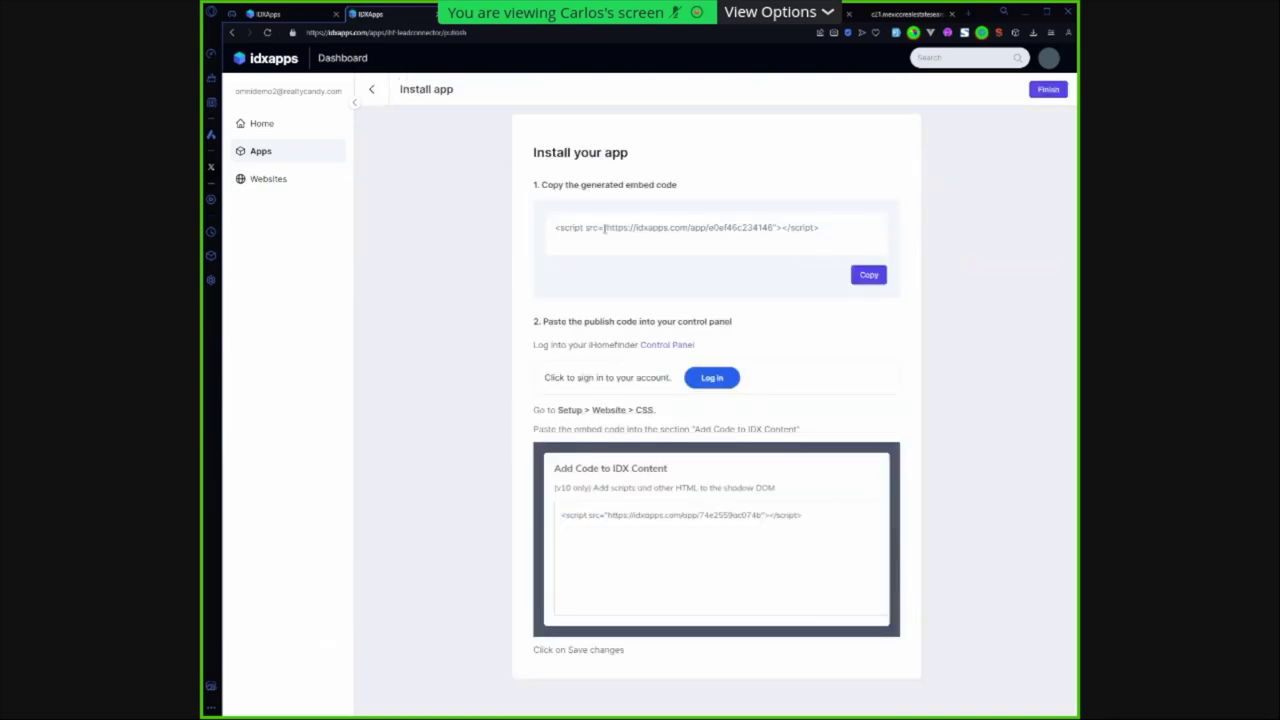
# Copy the app's generated embed code and check the login page of the iHomefinder Control Panel
pyautogui.click(868, 275)
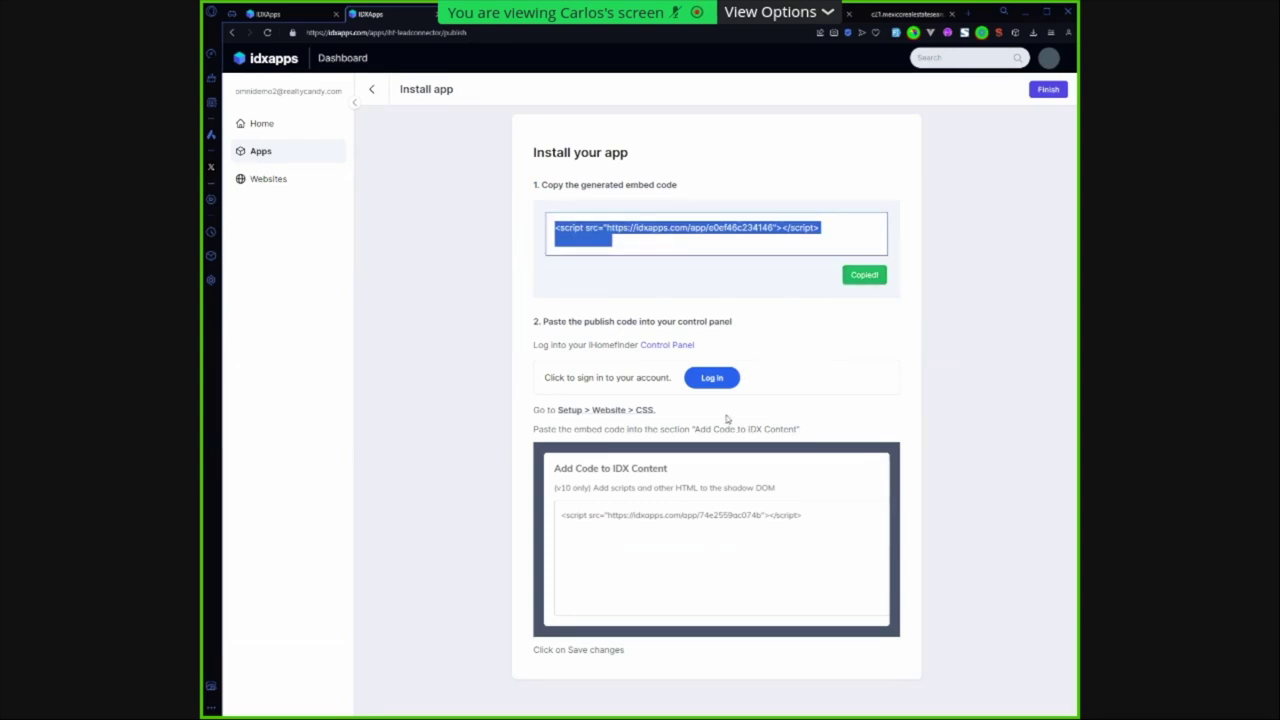
pyautogui.click(667, 346)
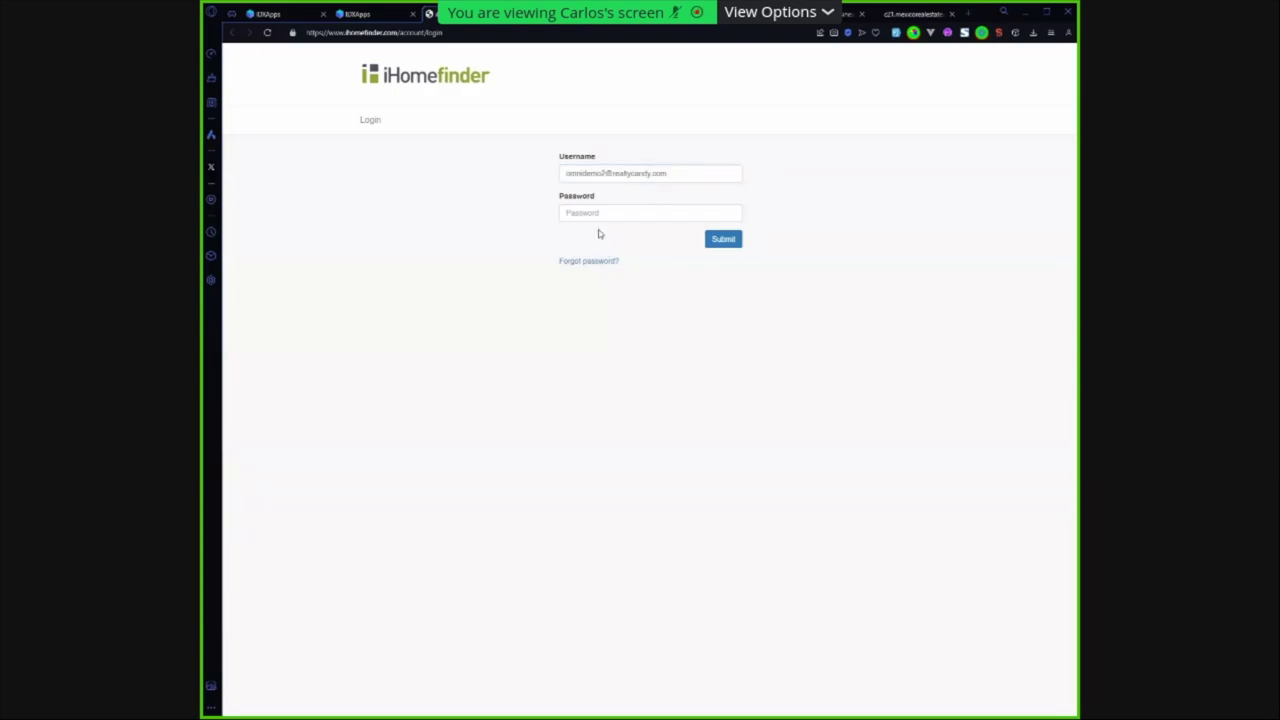
pyautogui.click(400, 16)
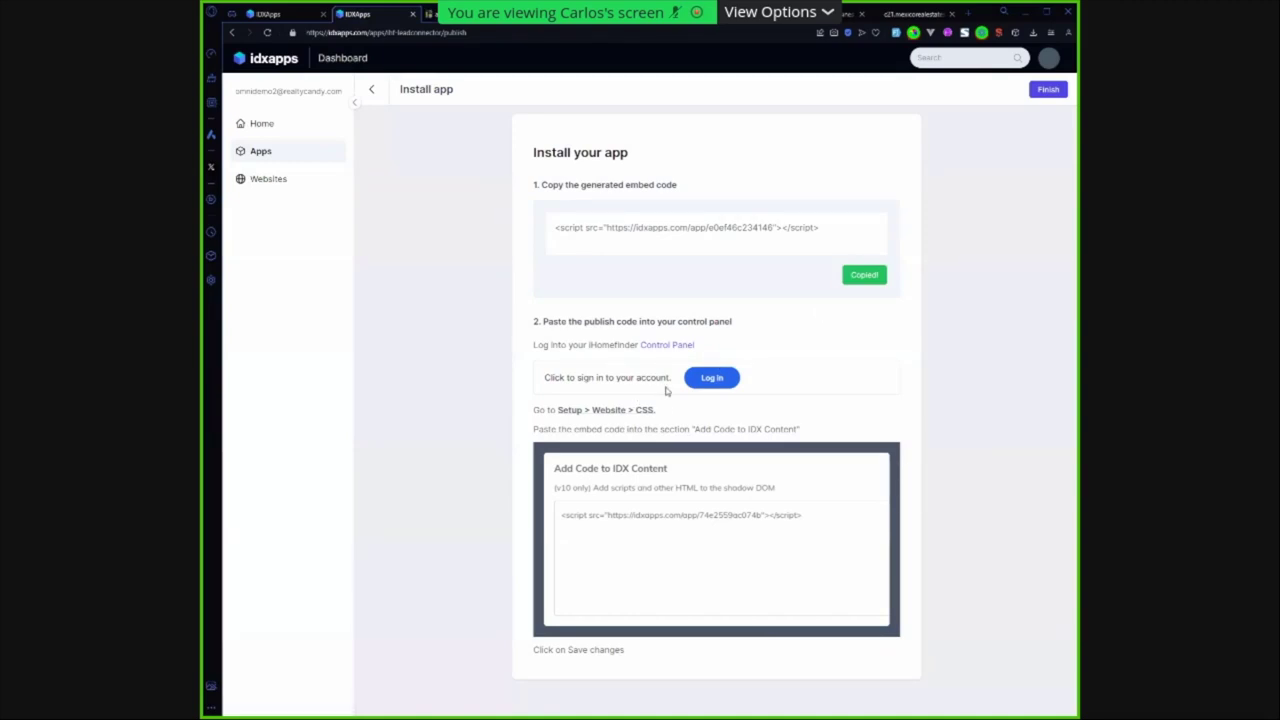
# Paste the embed code into Add Code to IDX Content in iHomefinder's website CSS settings and save the changes
pyautogui.hotkey('ctrl', 'a')
pyautogui.hotkey('ctrl', 'Tab')
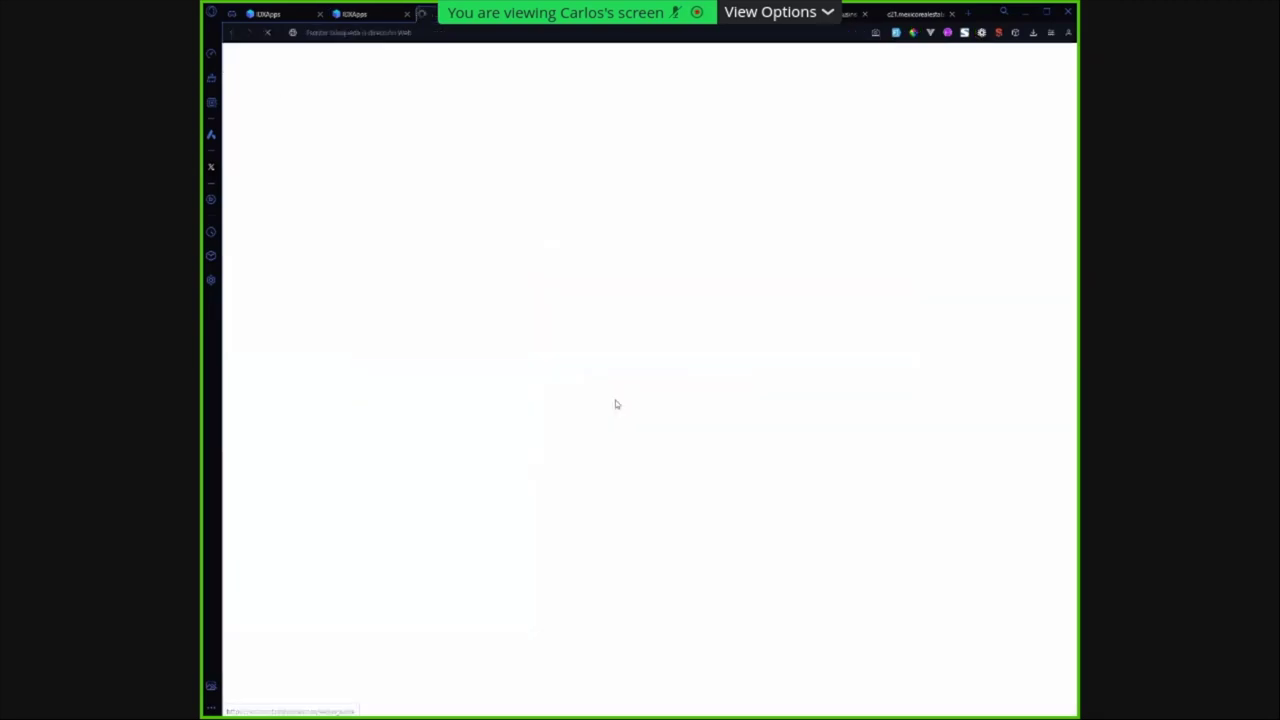
pyautogui.moveTo(666, 391); pyautogui.dragTo(404, 401)
pyautogui.hotkey('ctrl', 'v')
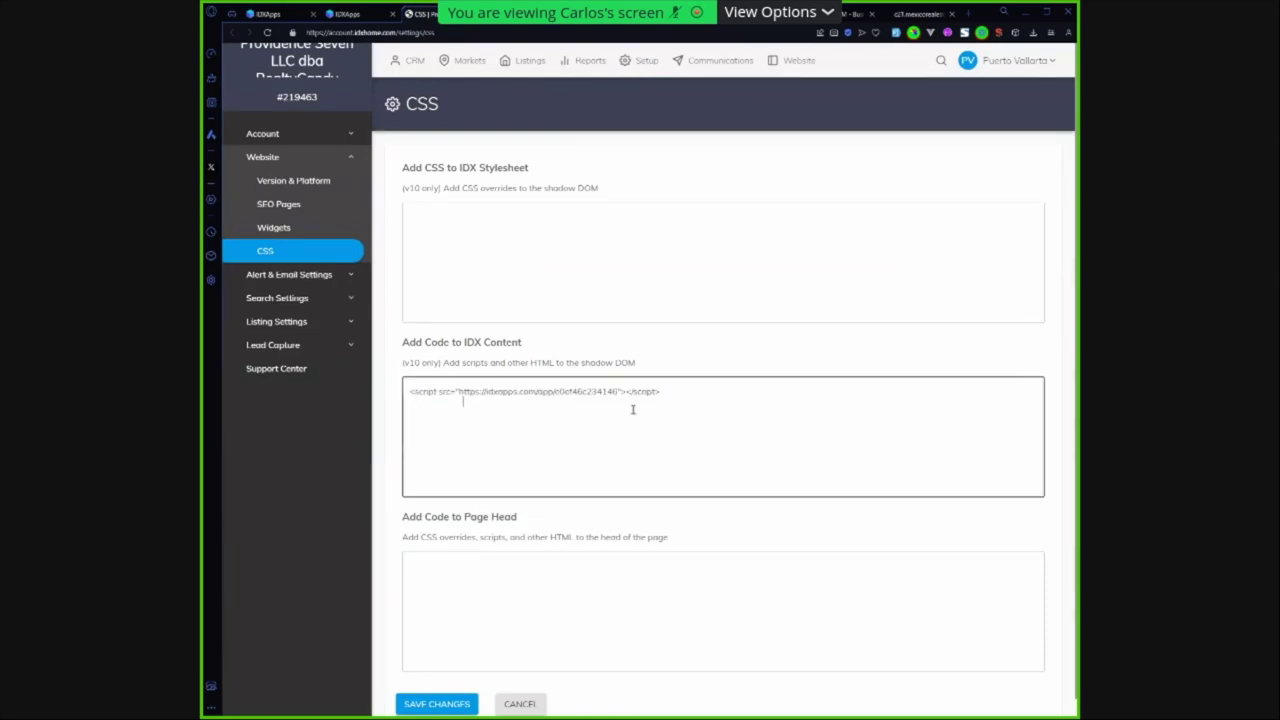
pyautogui.moveTo(523, 406); pyautogui.dragTo(416, 404)
pyautogui.click(440, 703)
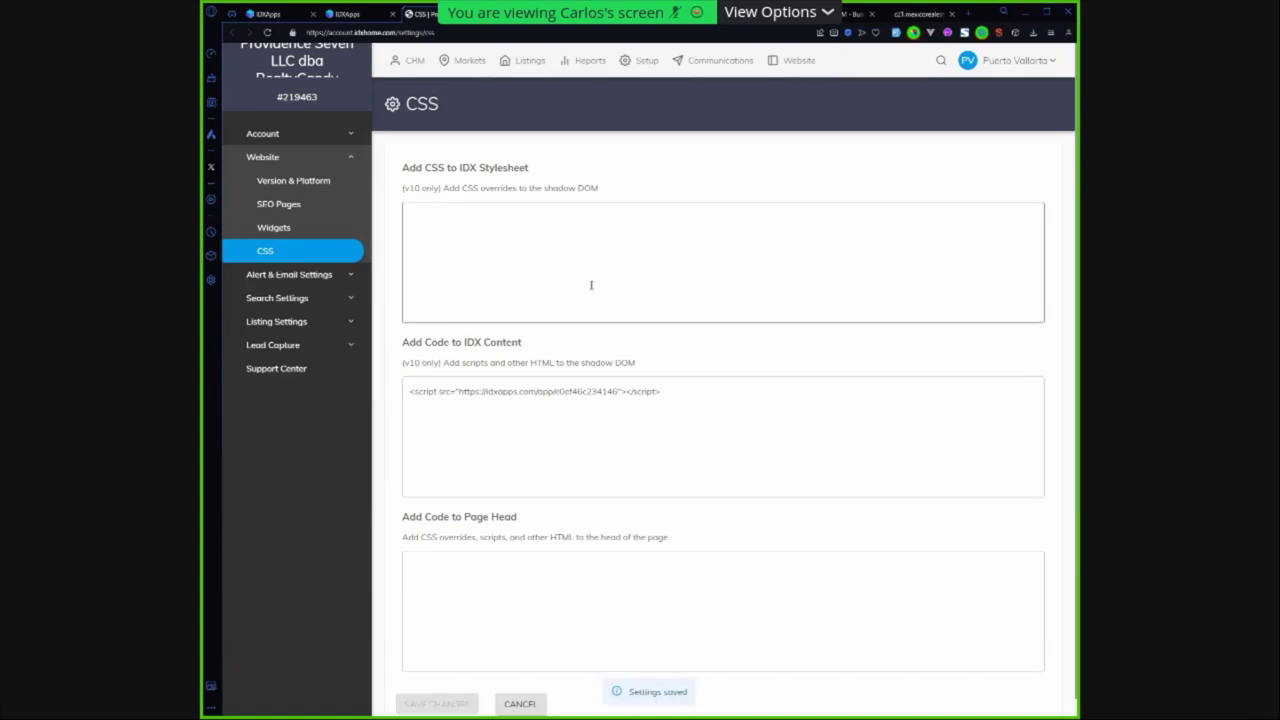
# Finish installing the iHF + LeadConnector app in IDXApps and view its activity dashboard
pyautogui.click(348, 14)
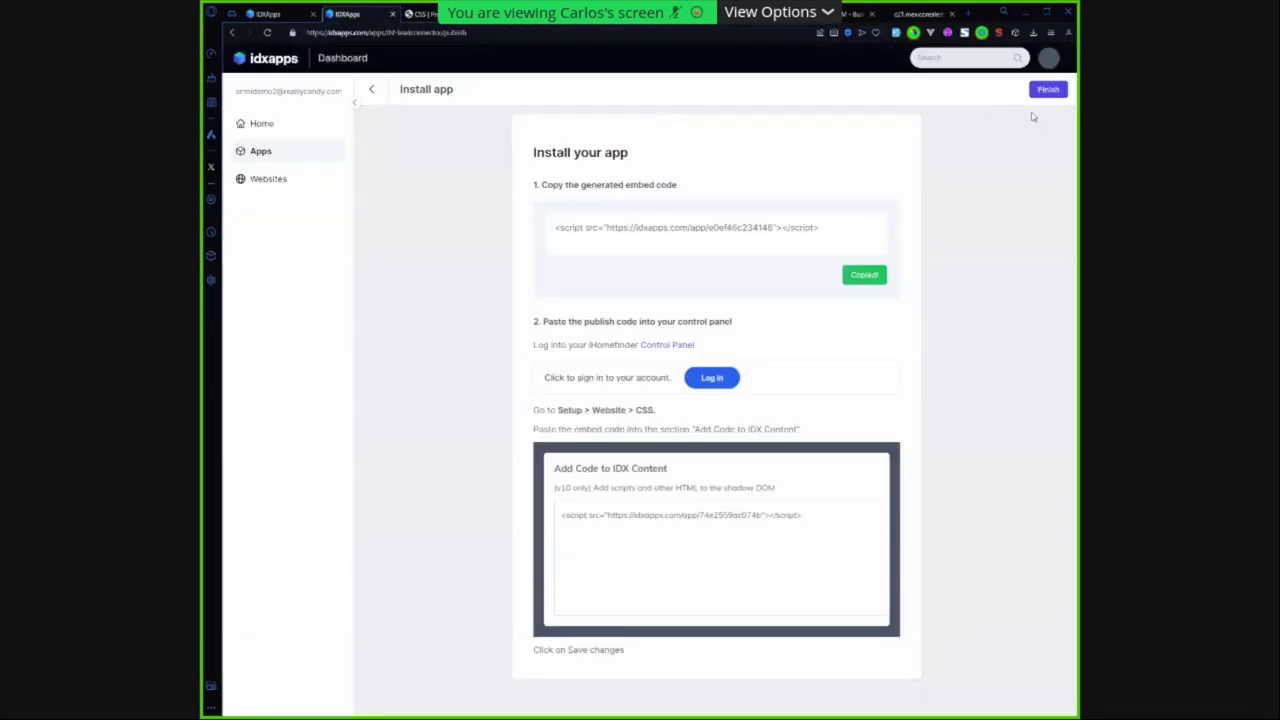
pyautogui.click(1048, 89)
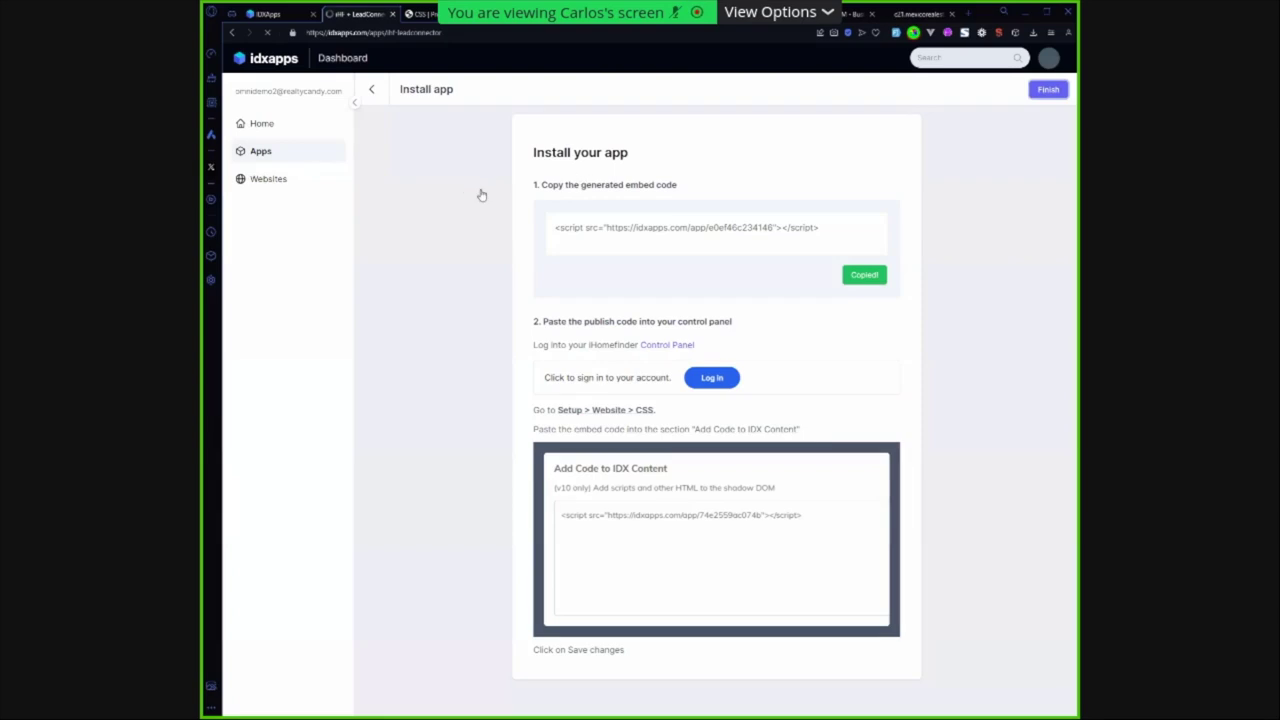
pyautogui.click(403, 162)
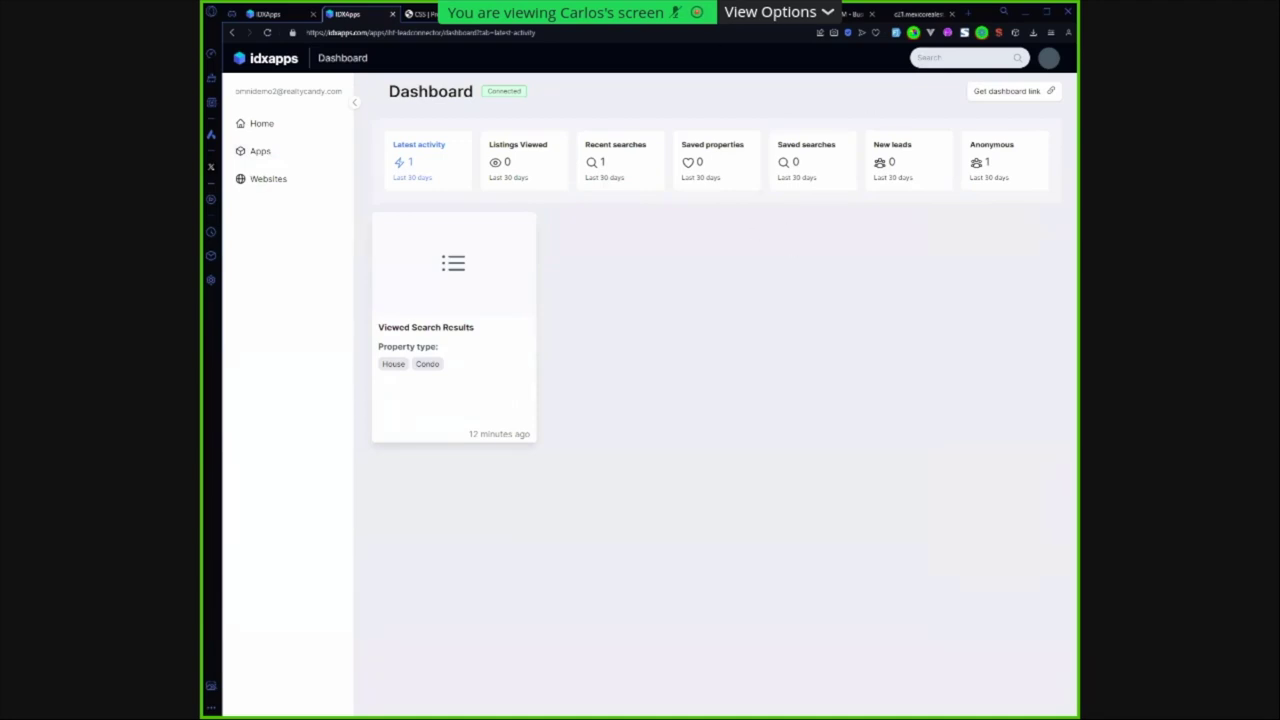
# Search the Puerto Vallarta Realty site for $180k-$200k homes with 2+ beds and 1-4 baths, and refresh the IDXApps dashboard
pyautogui.hotkey('ctrl', '9')
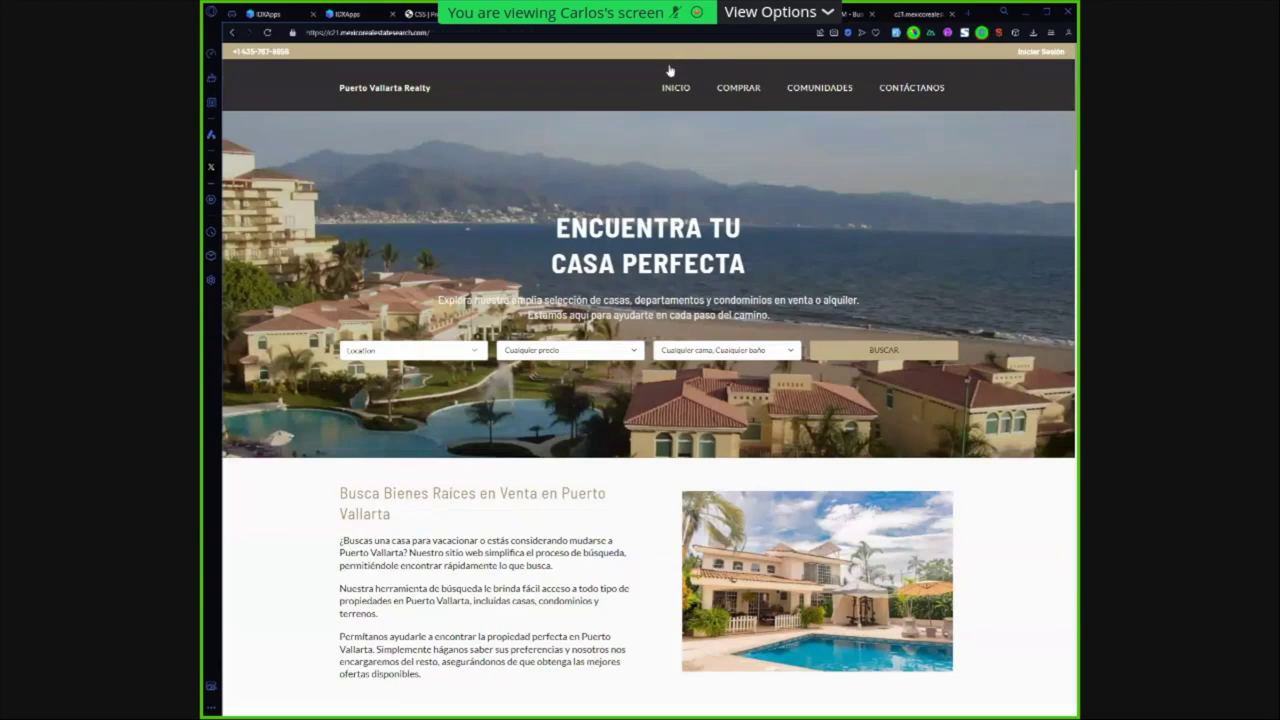
pyautogui.click(565, 350)
pyautogui.click(546, 440)
pyautogui.click(634, 428)
pyautogui.click(739, 398)
pyautogui.click(792, 448)
pyautogui.click(838, 370)
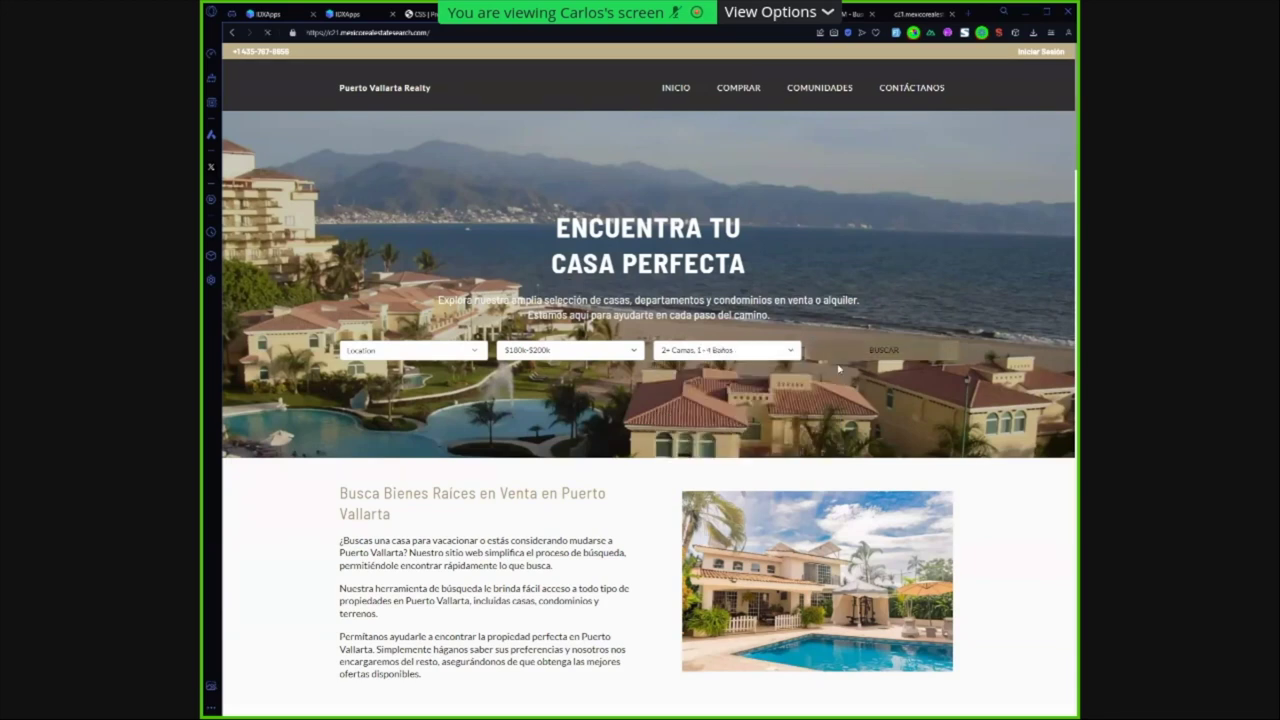
pyautogui.click(885, 358)
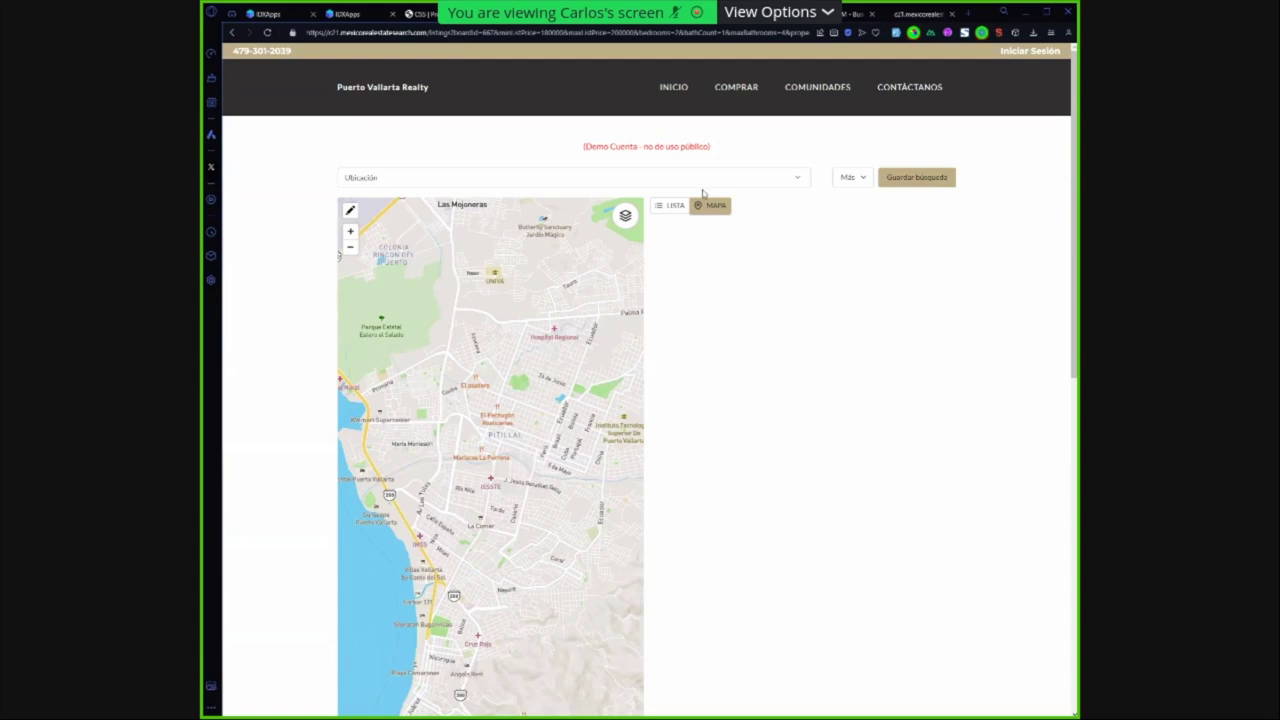
pyautogui.click(348, 14)
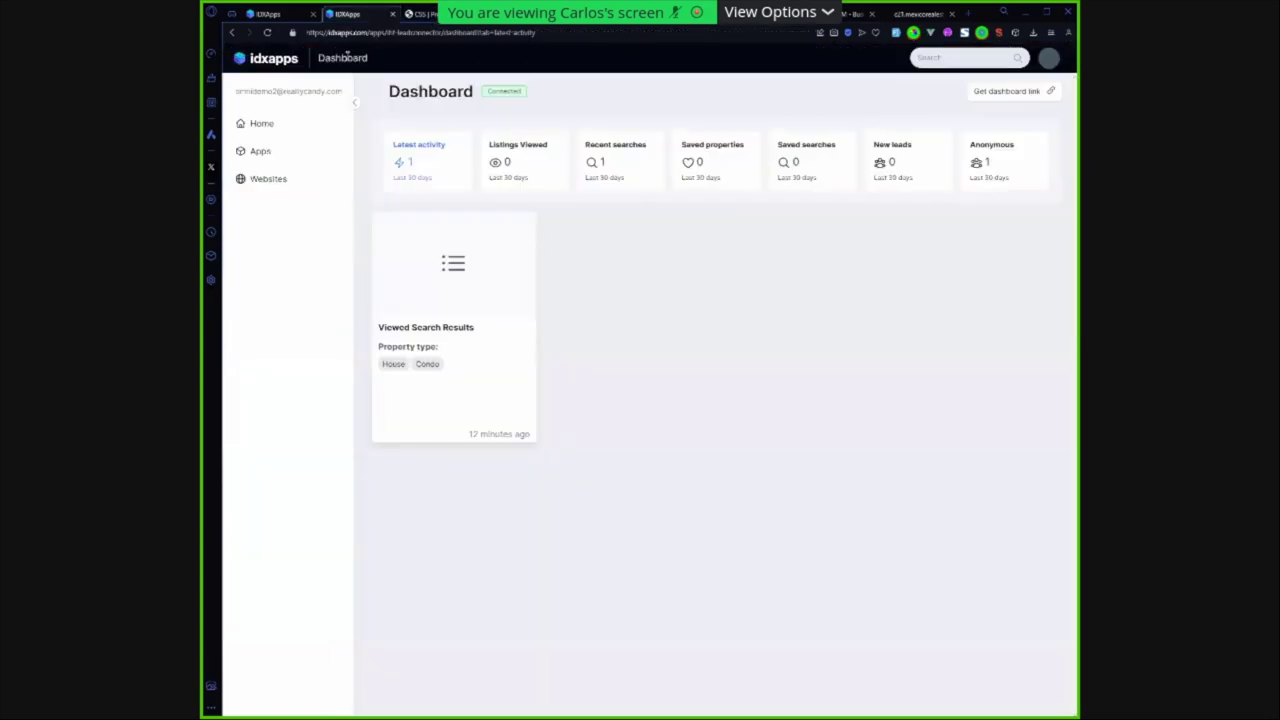
pyautogui.click(267, 32)
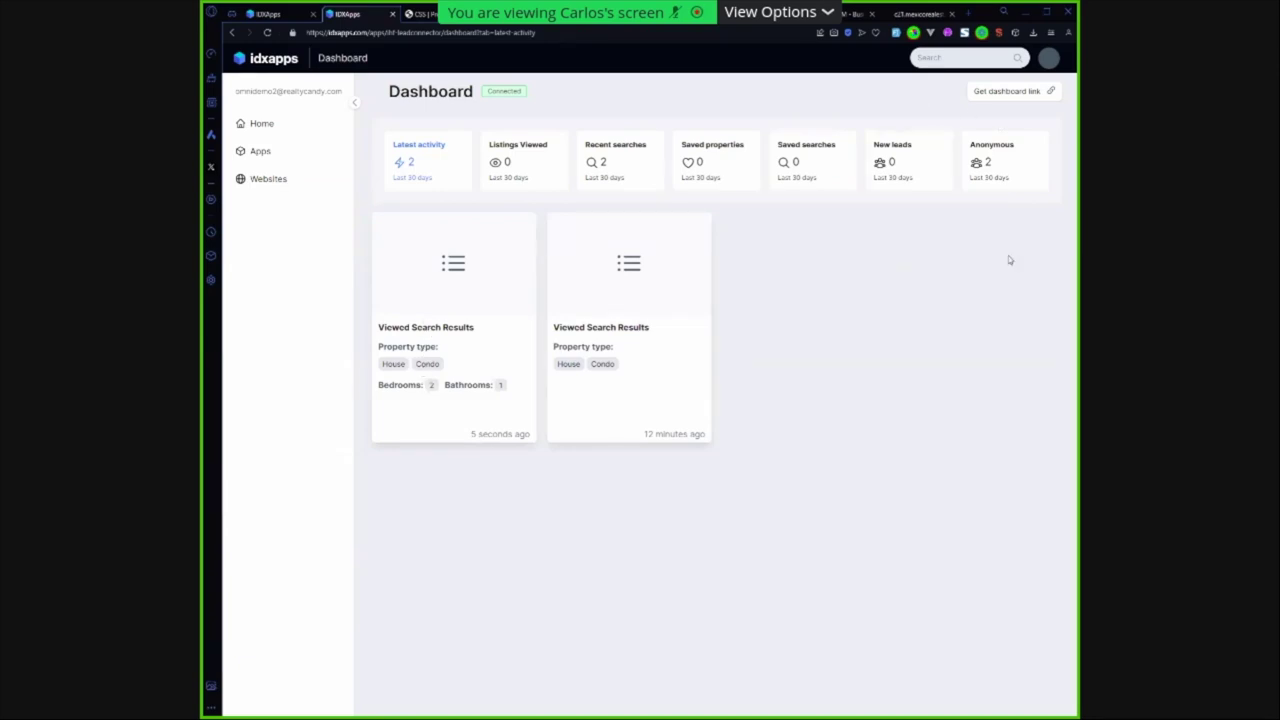
# Preview the app's dashboard custom menu link and copy its URL
pyautogui.click(1012, 101)
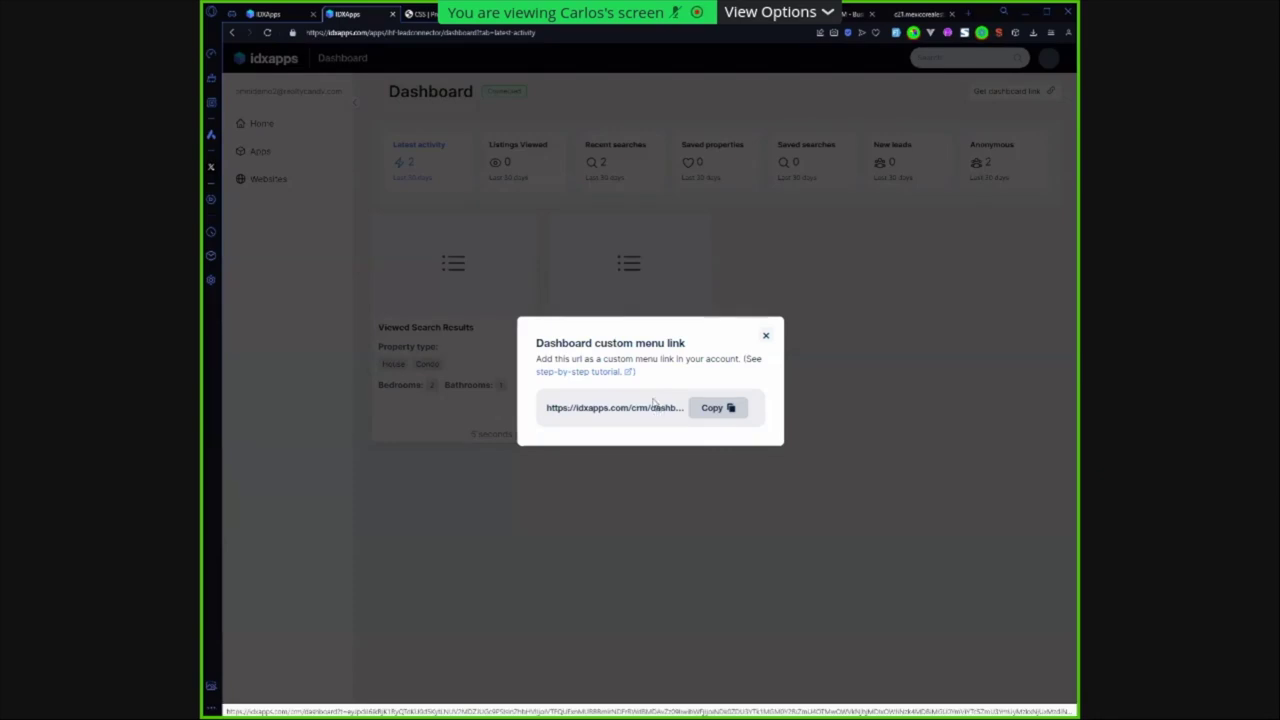
pyautogui.click(659, 408)
pyautogui.click(358, 22)
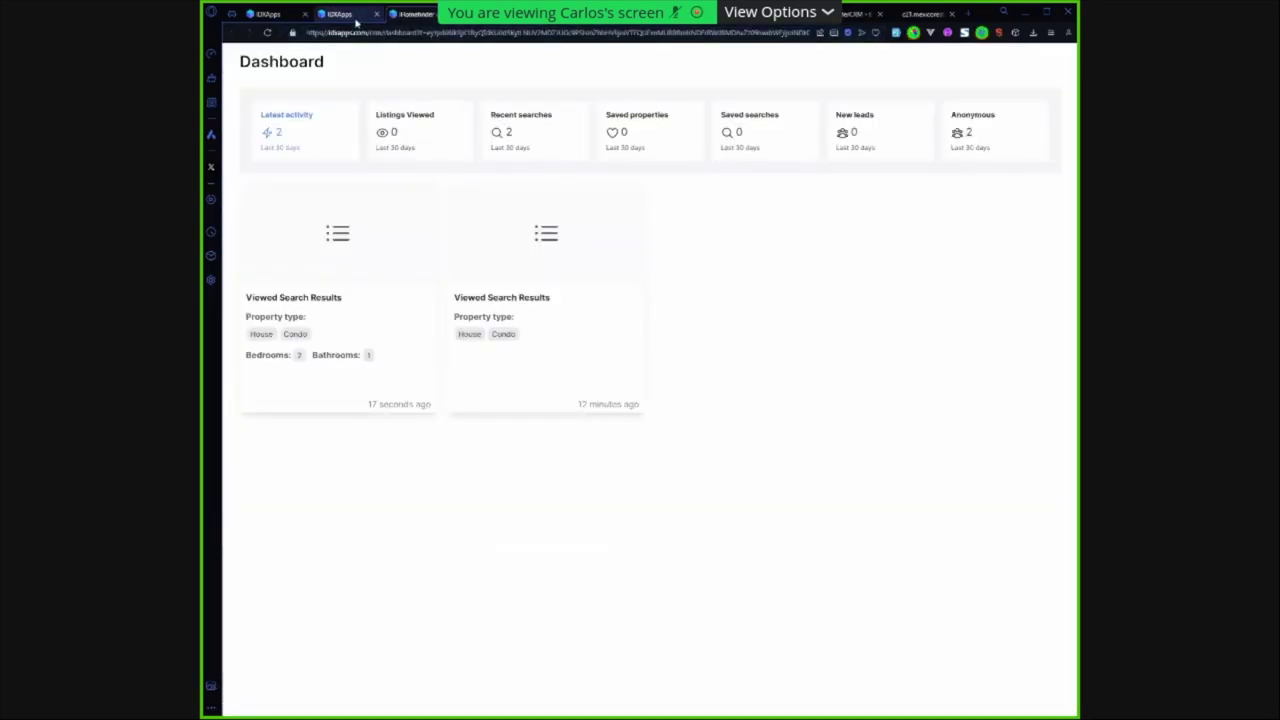
pyautogui.click(722, 410)
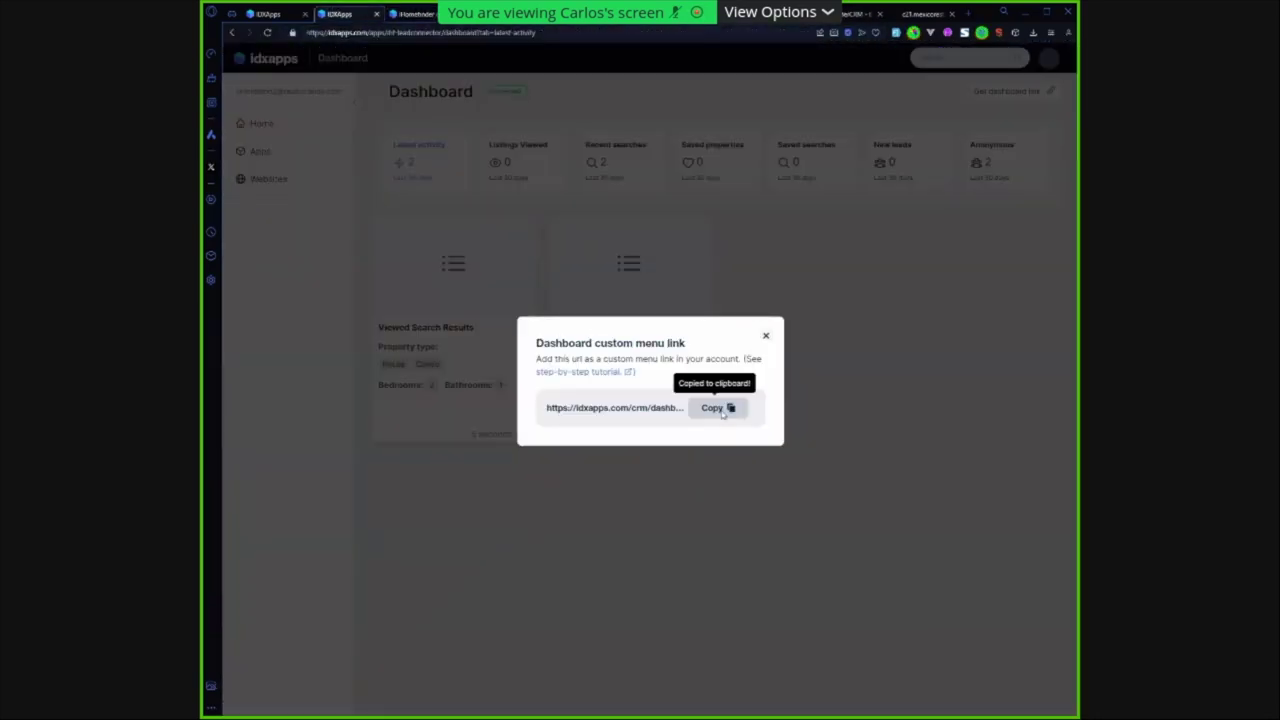
# Paste the dashboard URL into the new iHomefinder Dashboard custom menu link in the LeaderCRM agency settings and save the link
pyautogui.click(922, 14)
pyautogui.click(848, 16)
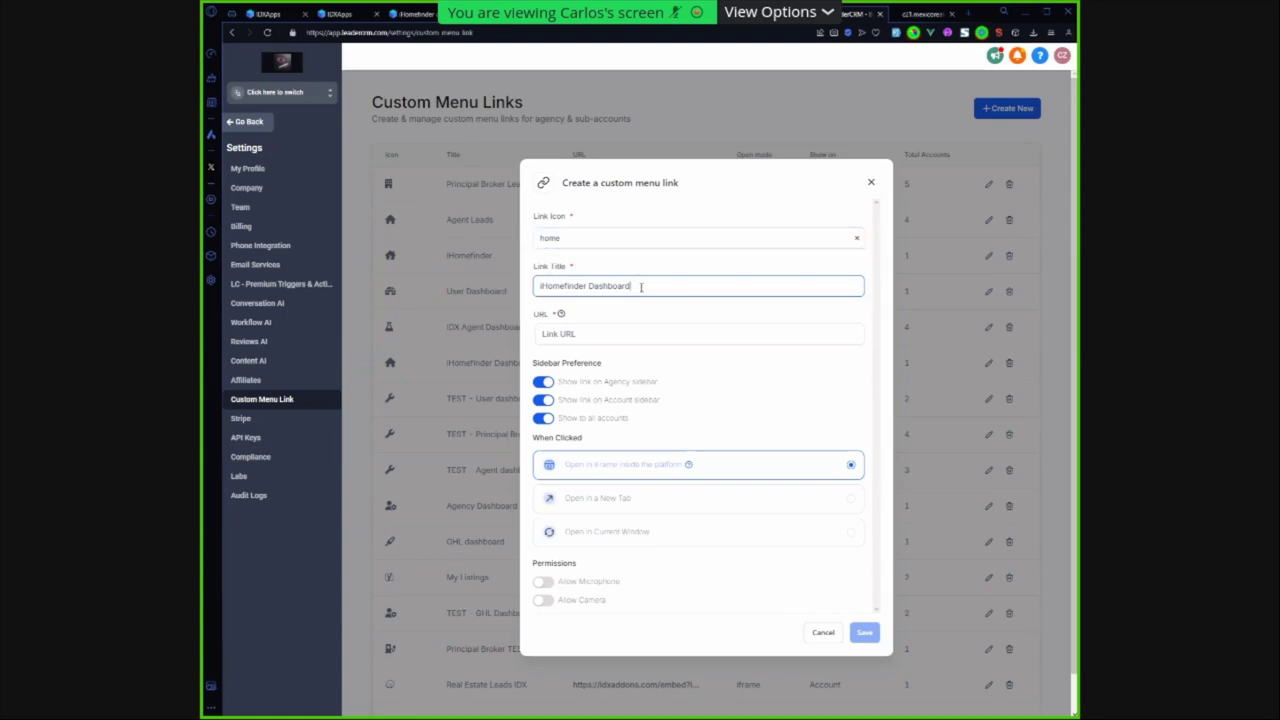
pyautogui.moveTo(637, 289); pyautogui.dragTo(540, 287)
pyautogui.click(596, 331)
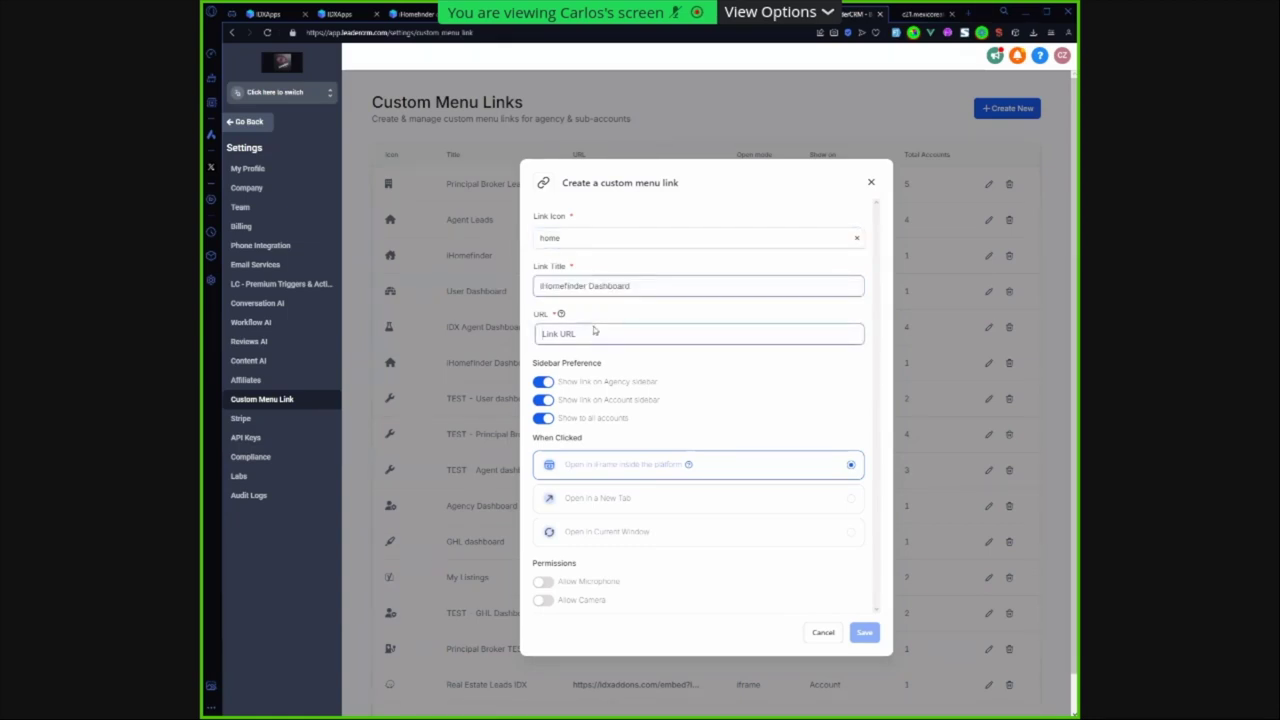
pyautogui.hotkey('ctrl', 'v')
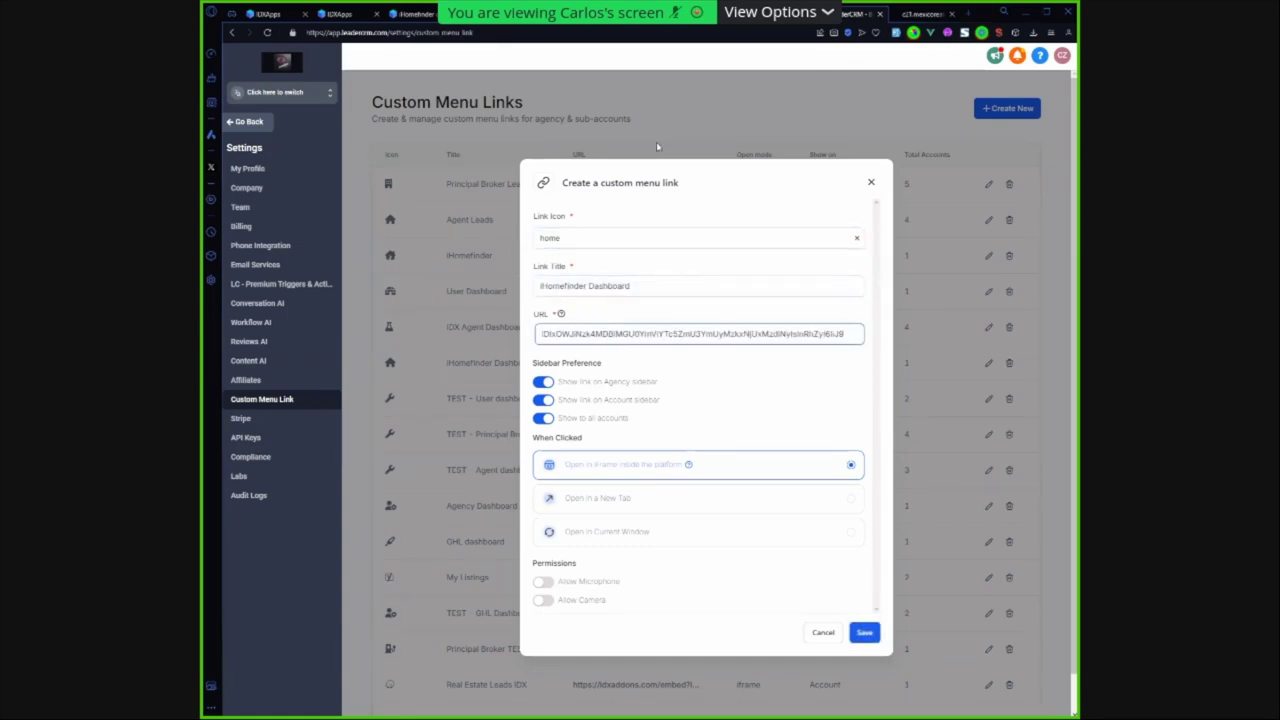
pyautogui.click(340, 14)
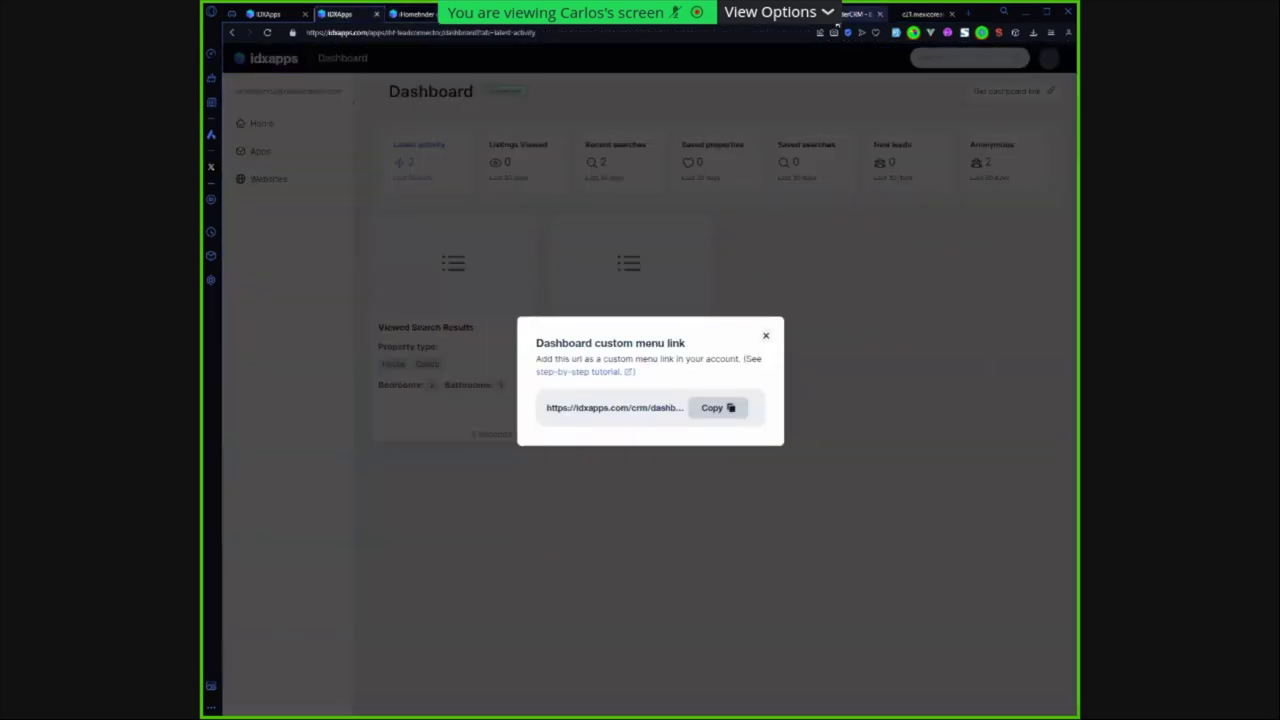
pyautogui.click(848, 14)
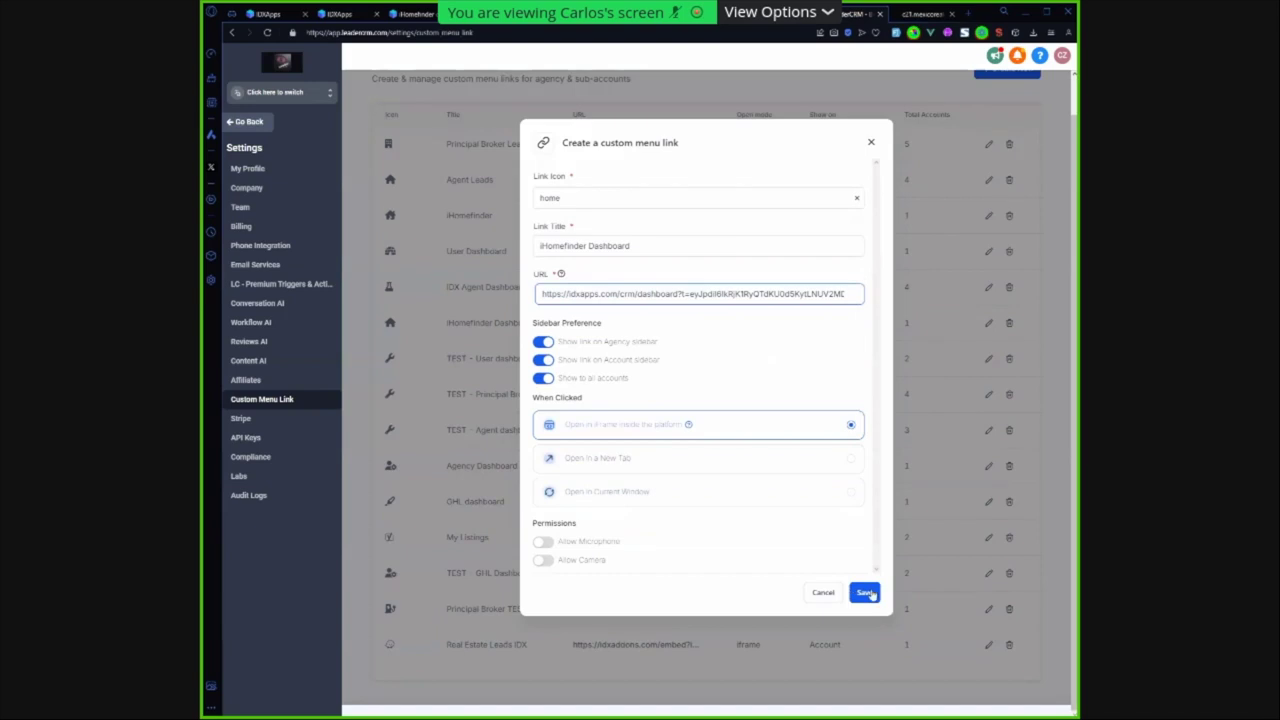
pyautogui.click(864, 592)
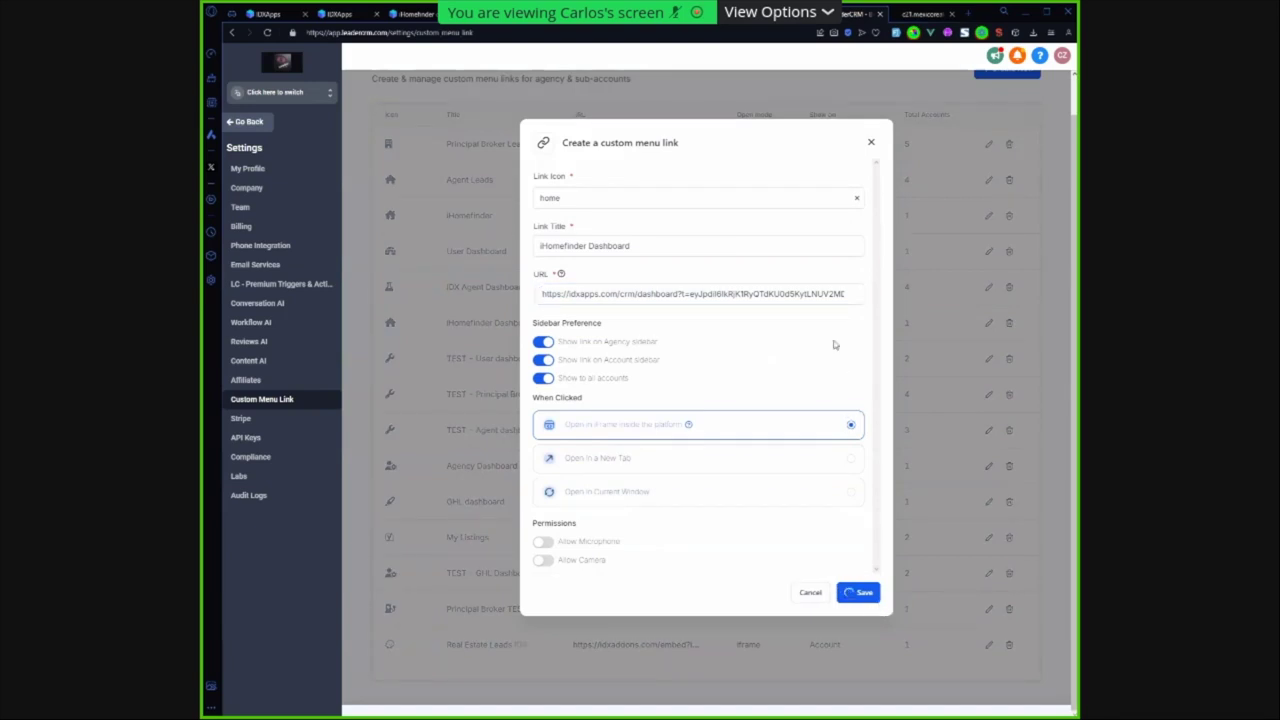
pyautogui.scroll(1, 957, 477)
pyautogui.scroll(-1, 850, 560)
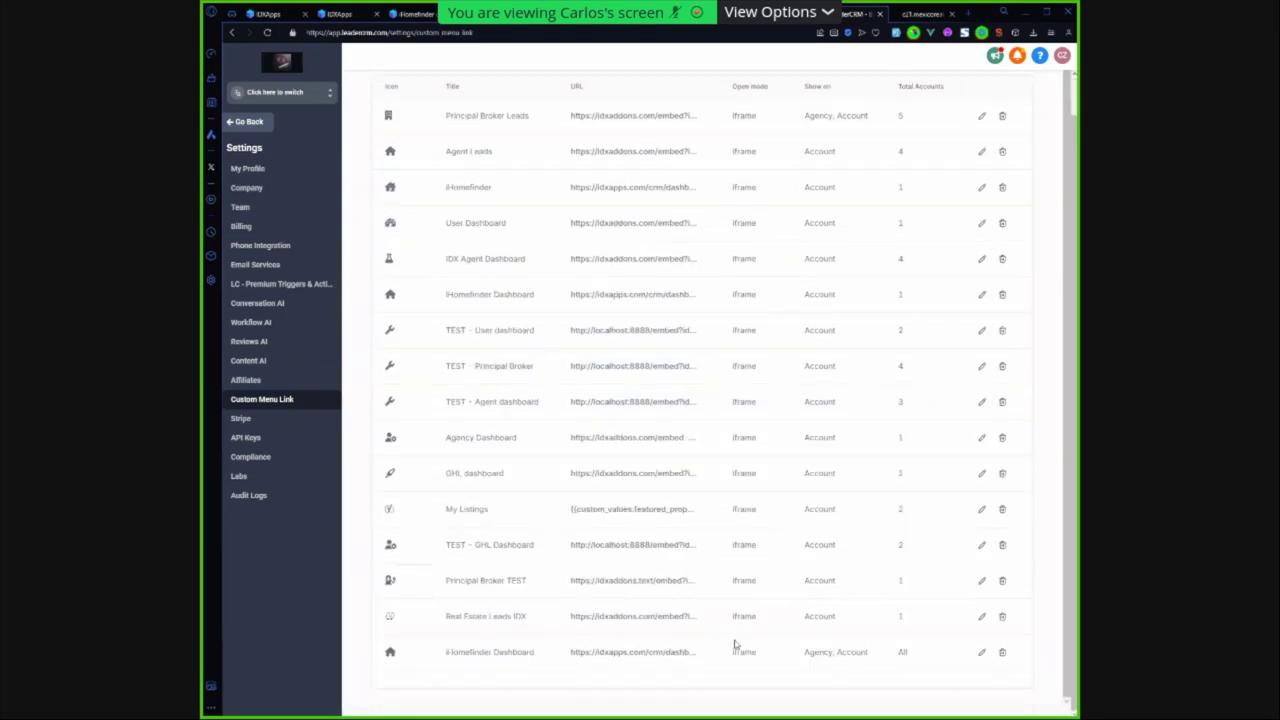
# Open the saved iHomefinder Dashboard menu link for editing and review its sidebar and opening options
pyautogui.click(981, 652)
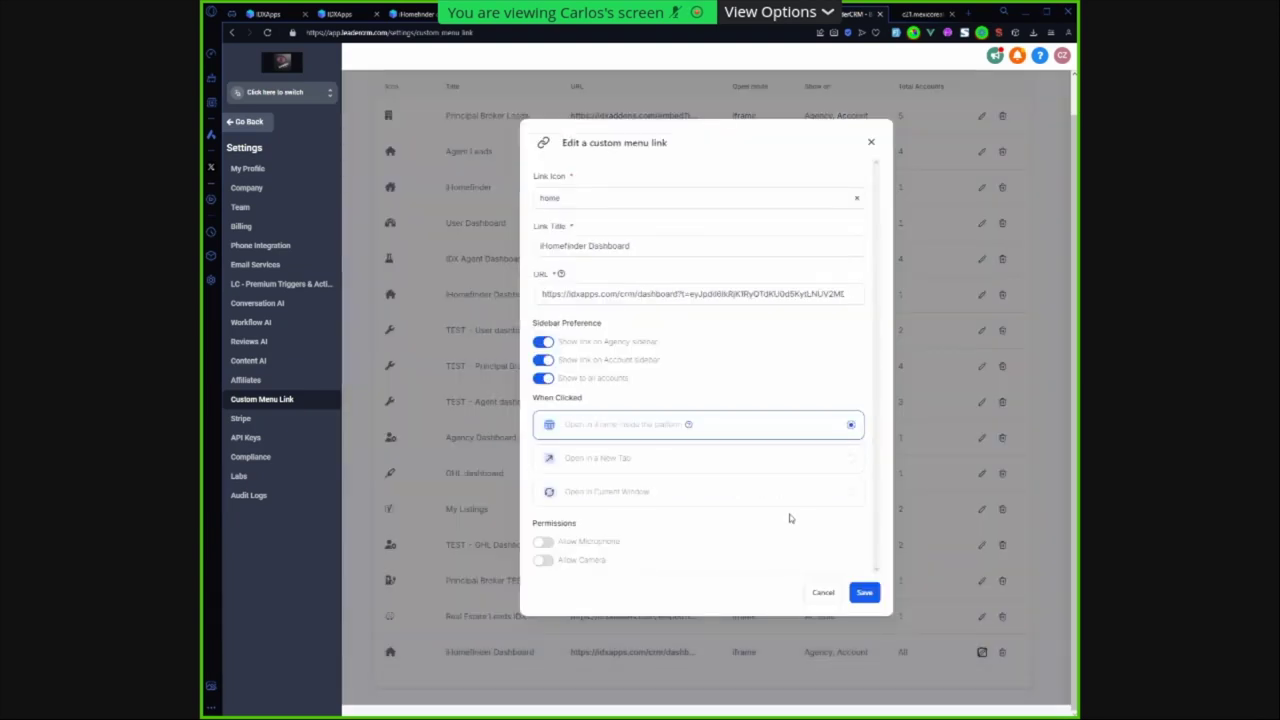
pyautogui.scroll(1, 820, 470)
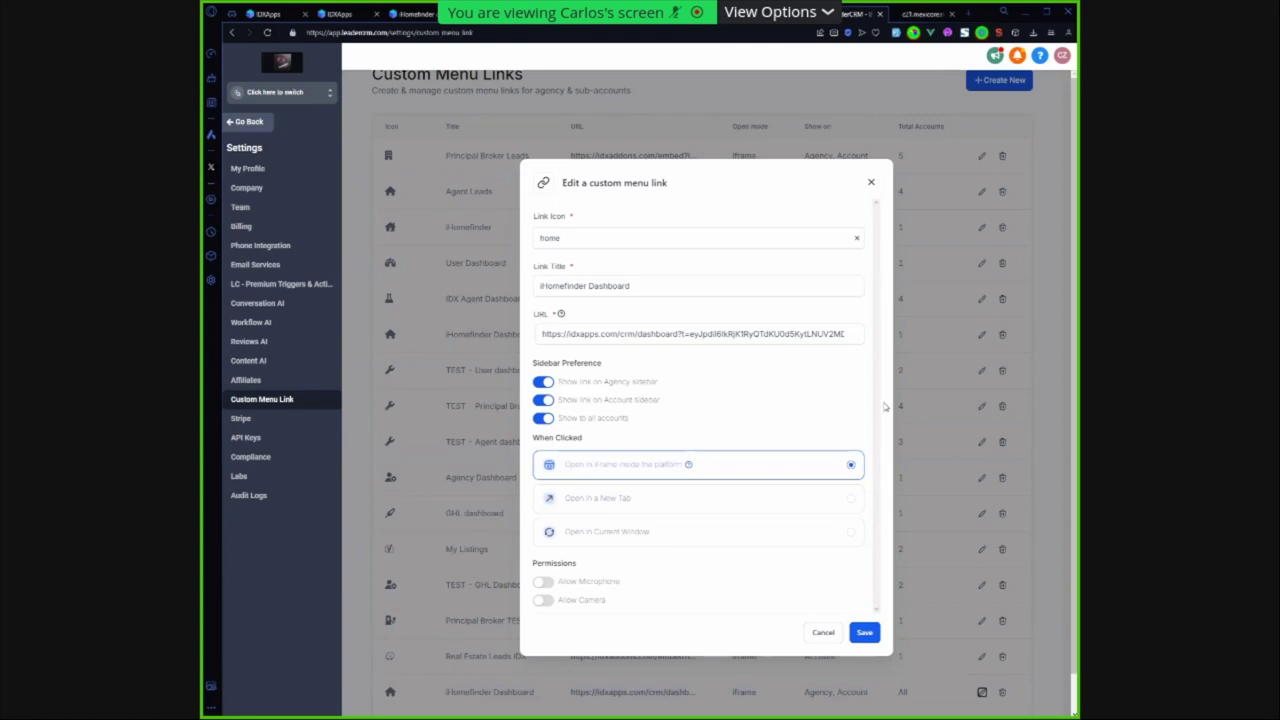
pyautogui.scroll(-1, 864, 581)
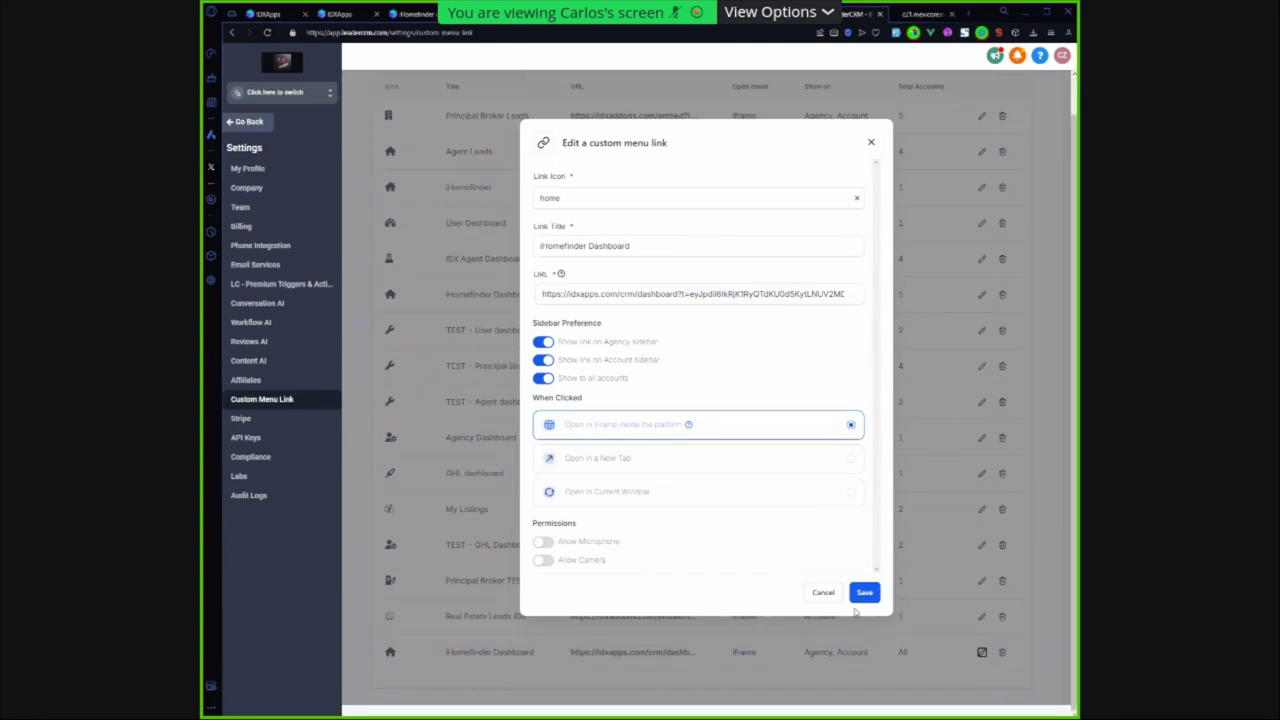
# Try to reload the Puerto Vallarta sub-account's Websites page in HighLevel
pyautogui.click(549, 14)
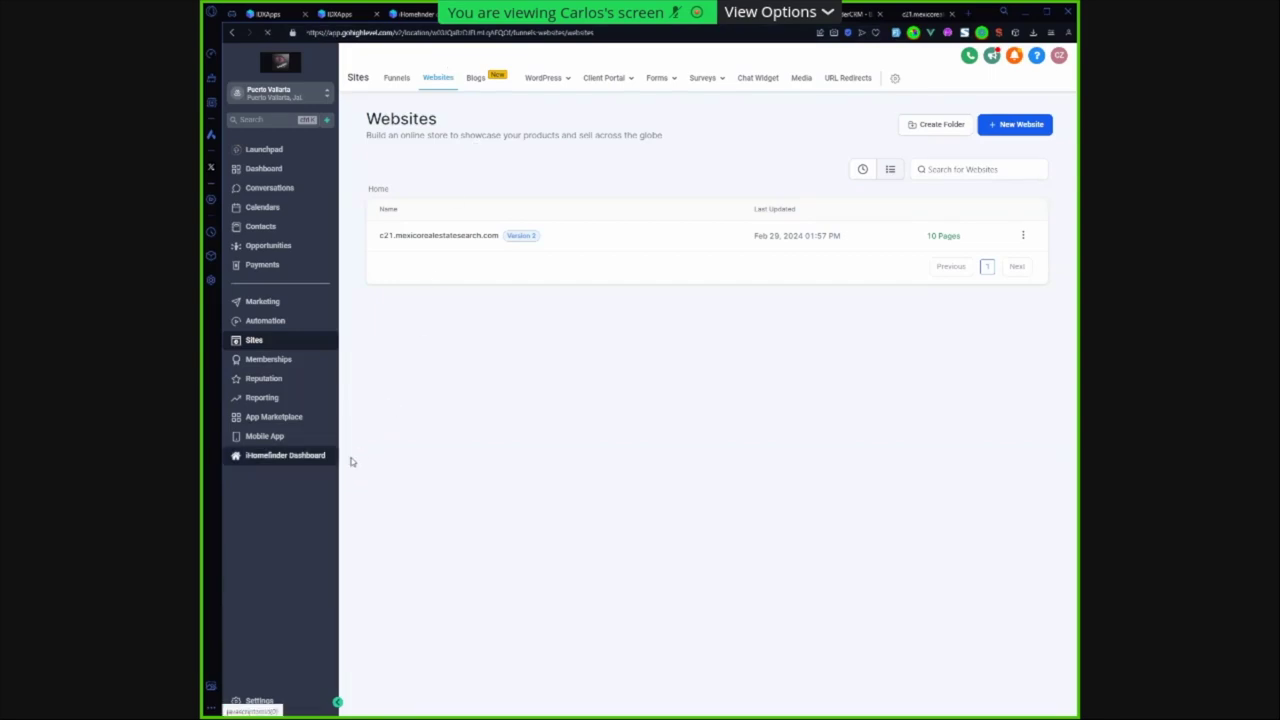
pyautogui.press('F5')
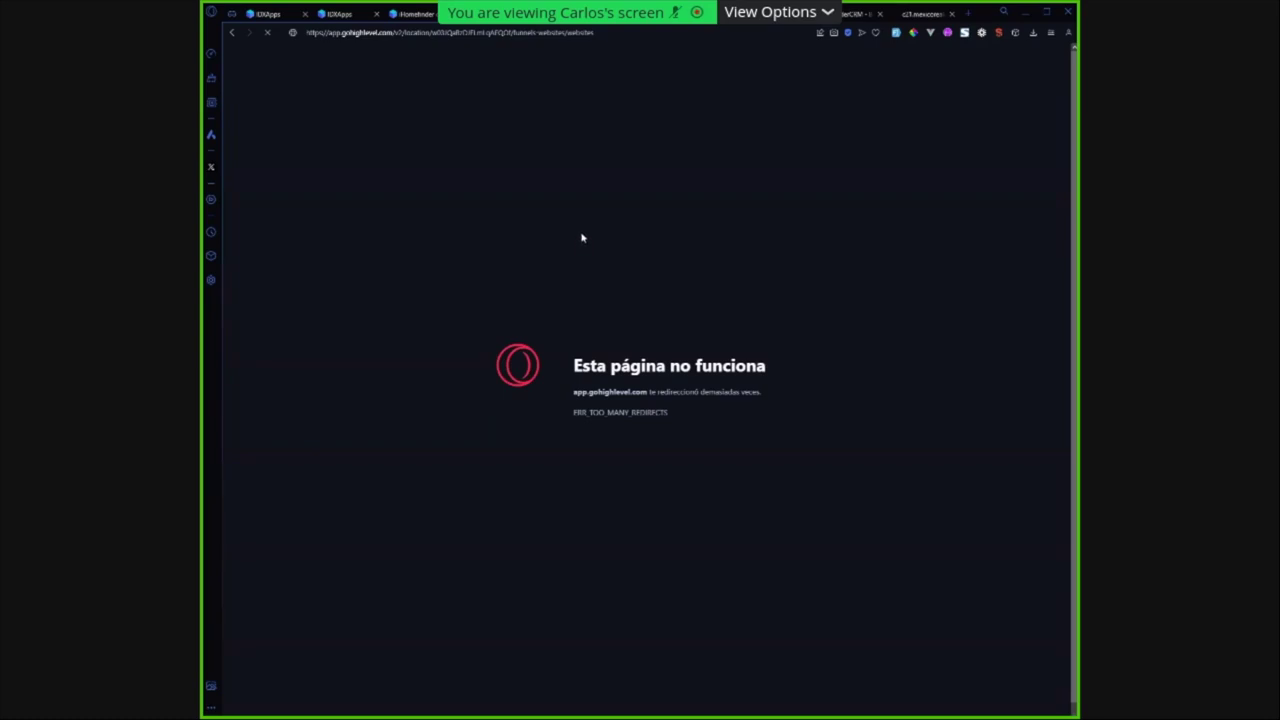
pyautogui.click(494, 33)
pyautogui.press('Return')
pyautogui.click(549, 33)
pyautogui.press('Return')
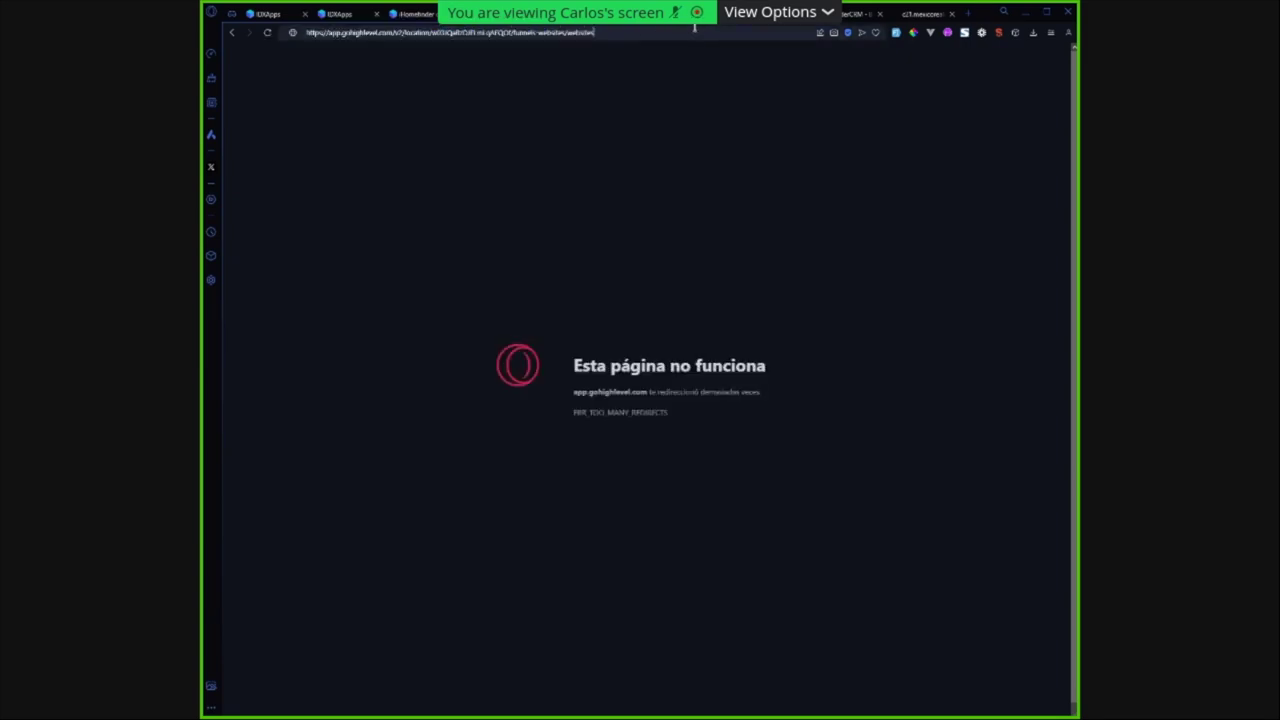
# Load the LeaderCRM agency account in a new browser tab, search its accounts for "valla" and switch to the Puerto Vallarta sub-account
pyautogui.click(971, 13)
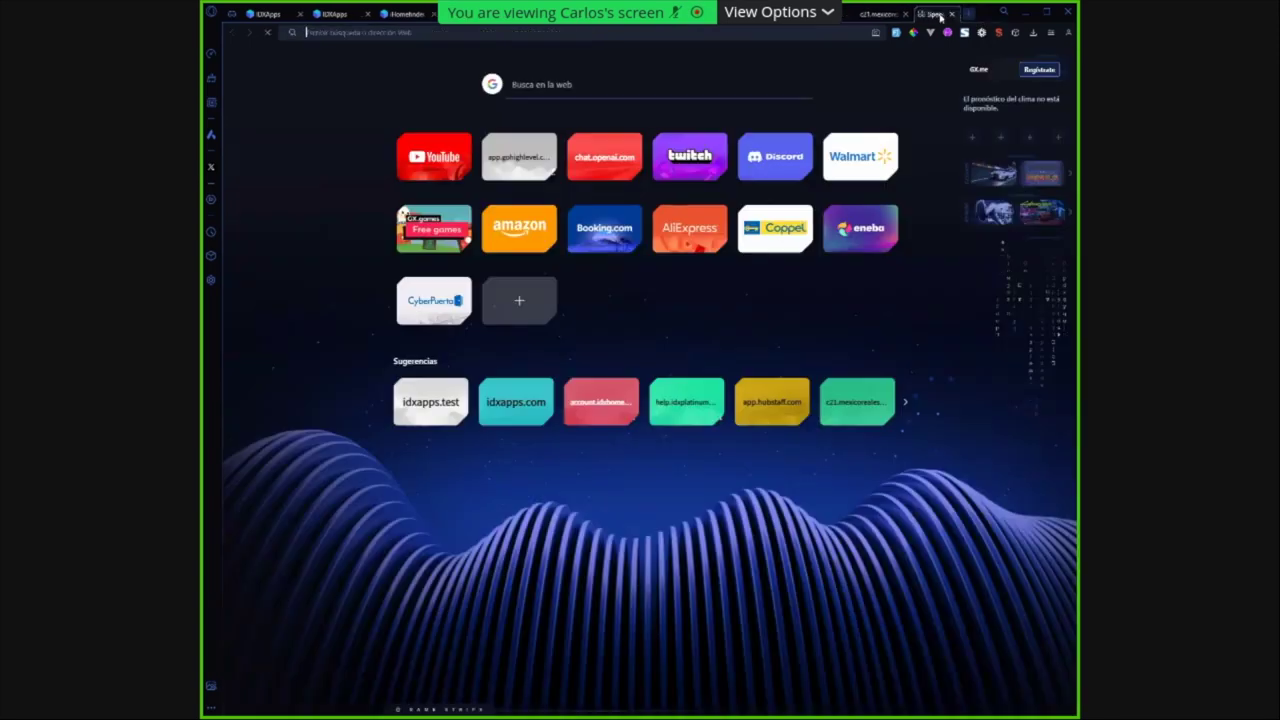
pyautogui.click(627, 31)
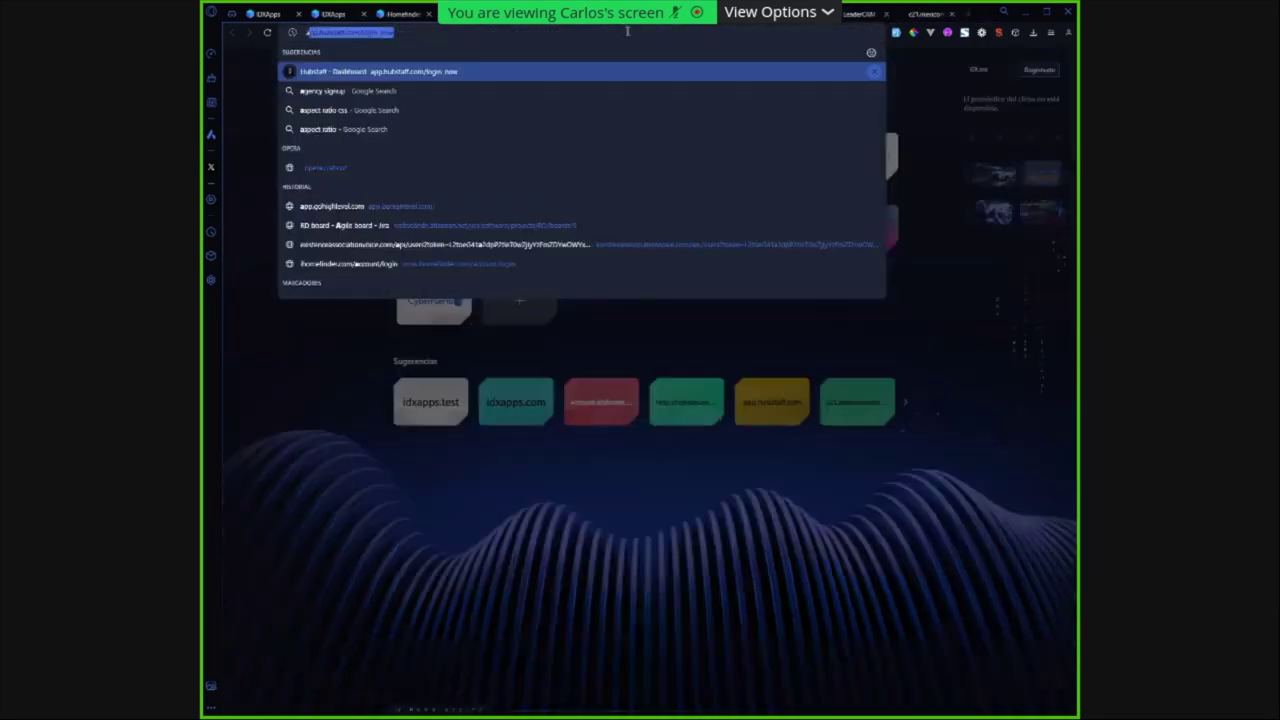
pyautogui.press('Return')
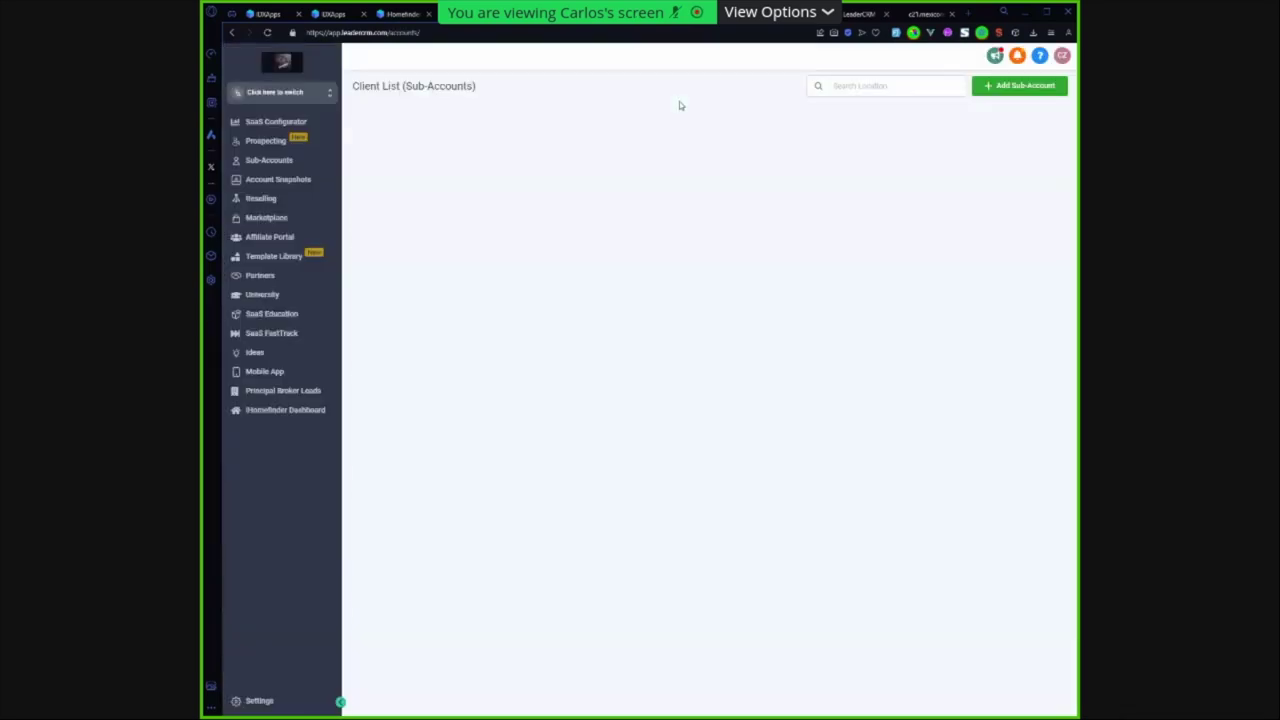
pyautogui.click(301, 95)
pyautogui.write('valla')
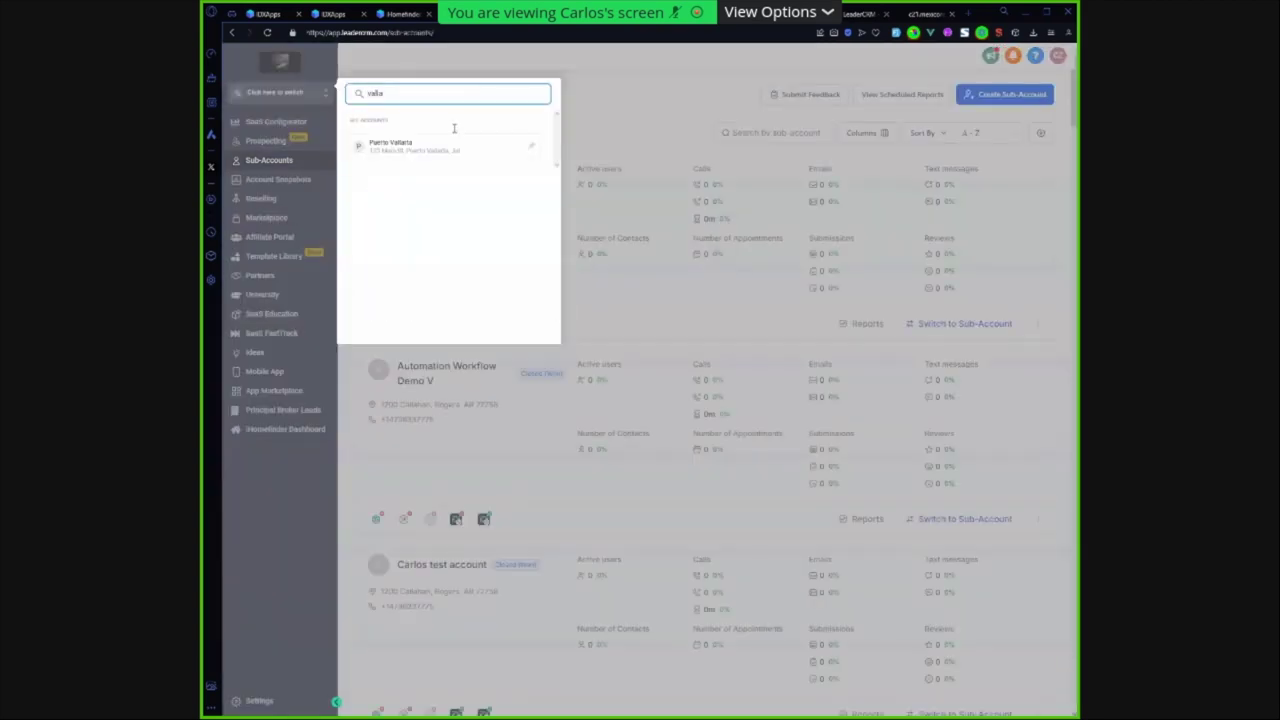
pyautogui.click(448, 141)
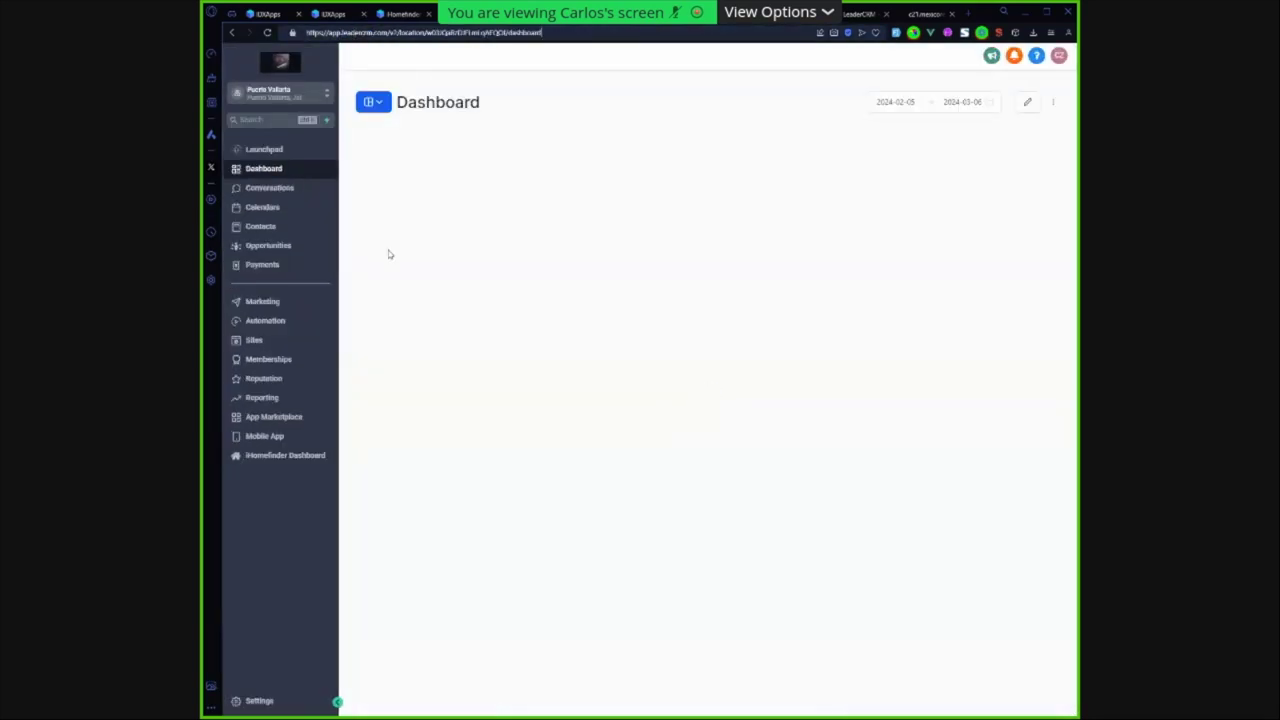
# Open the sub-account's iHomefinder Dashboard and examine its listings viewed, searches, saved properties, new leads and anonymous activity
pyautogui.click(281, 461)
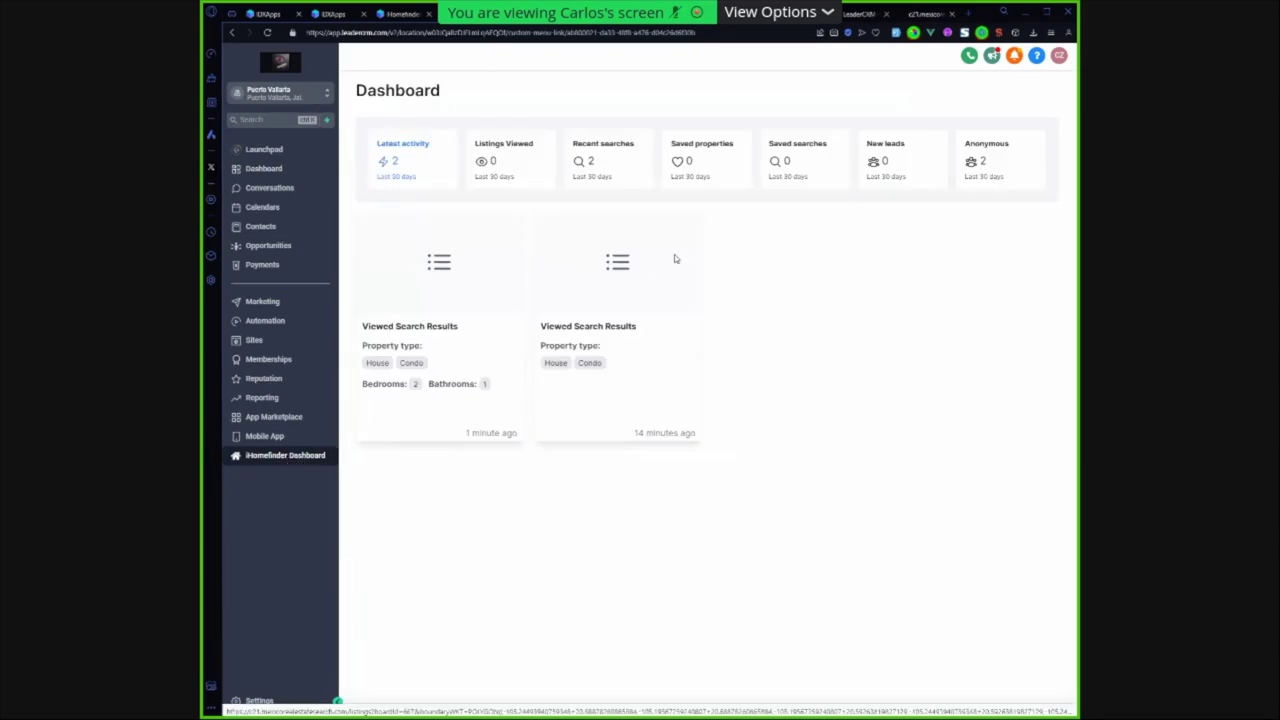
pyautogui.click(509, 166)
pyautogui.click(613, 158)
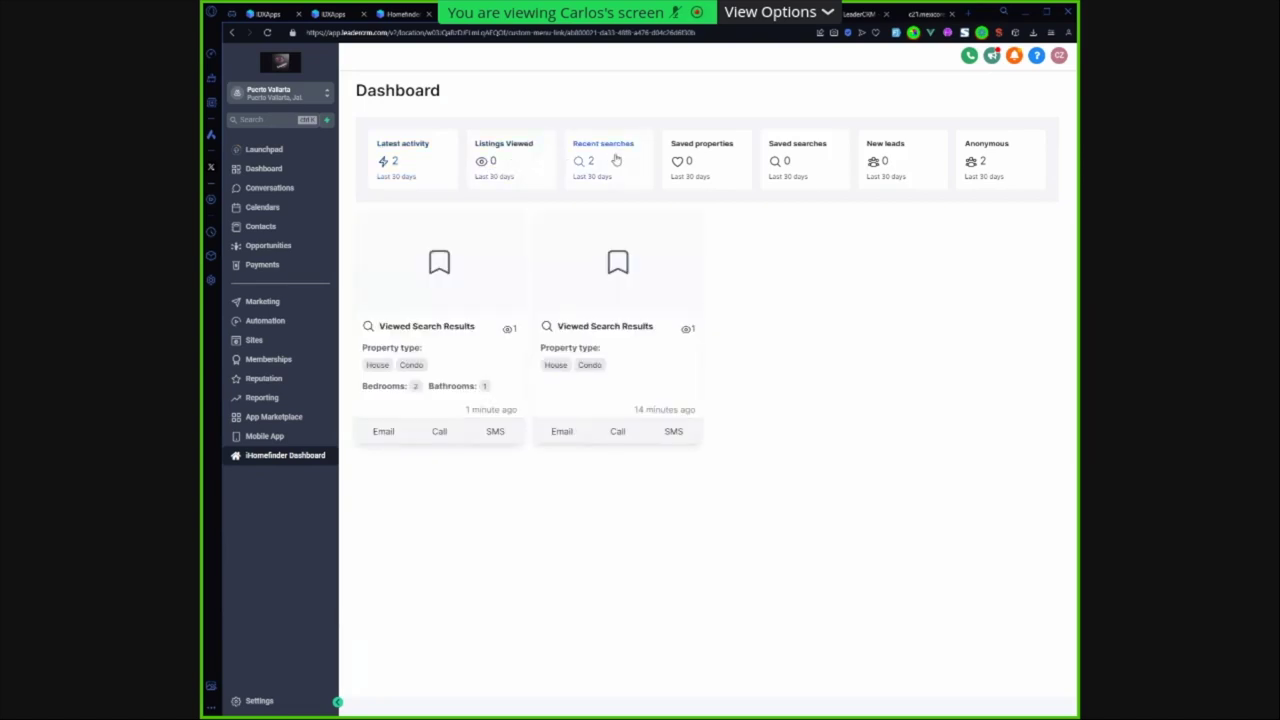
pyautogui.click(702, 166)
pyautogui.click(806, 172)
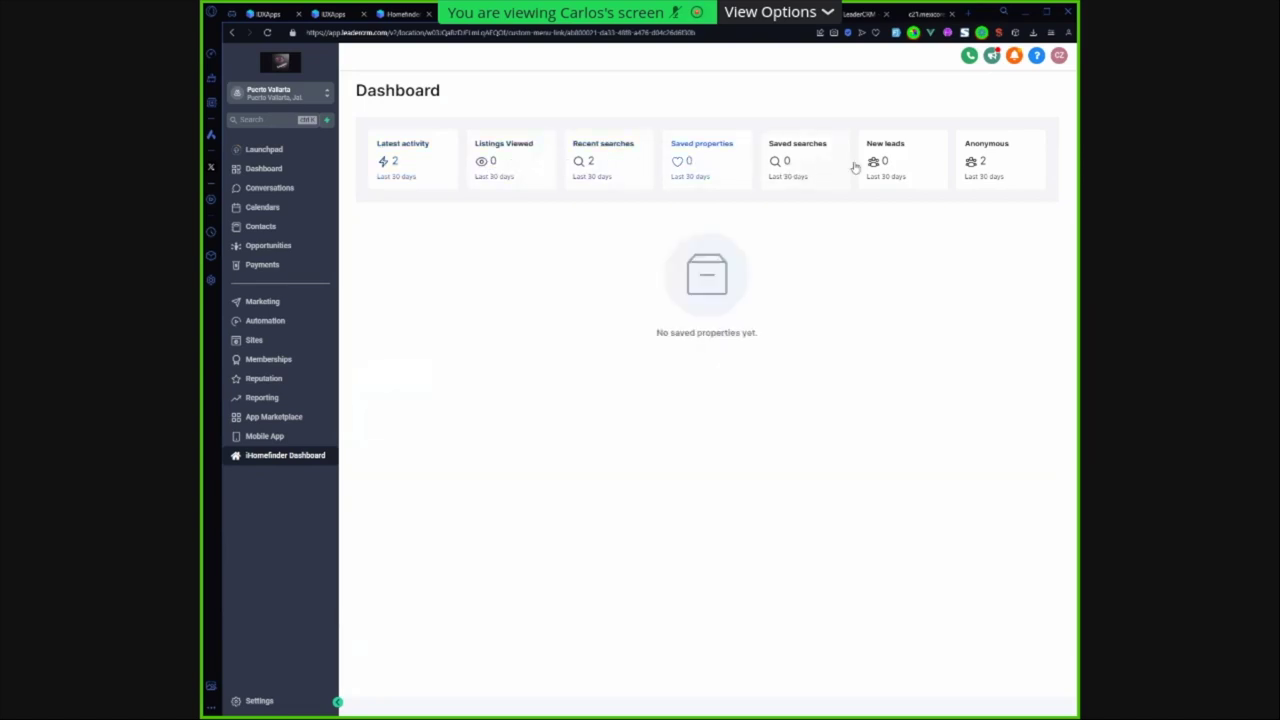
pyautogui.click(930, 168)
pyautogui.click(987, 170)
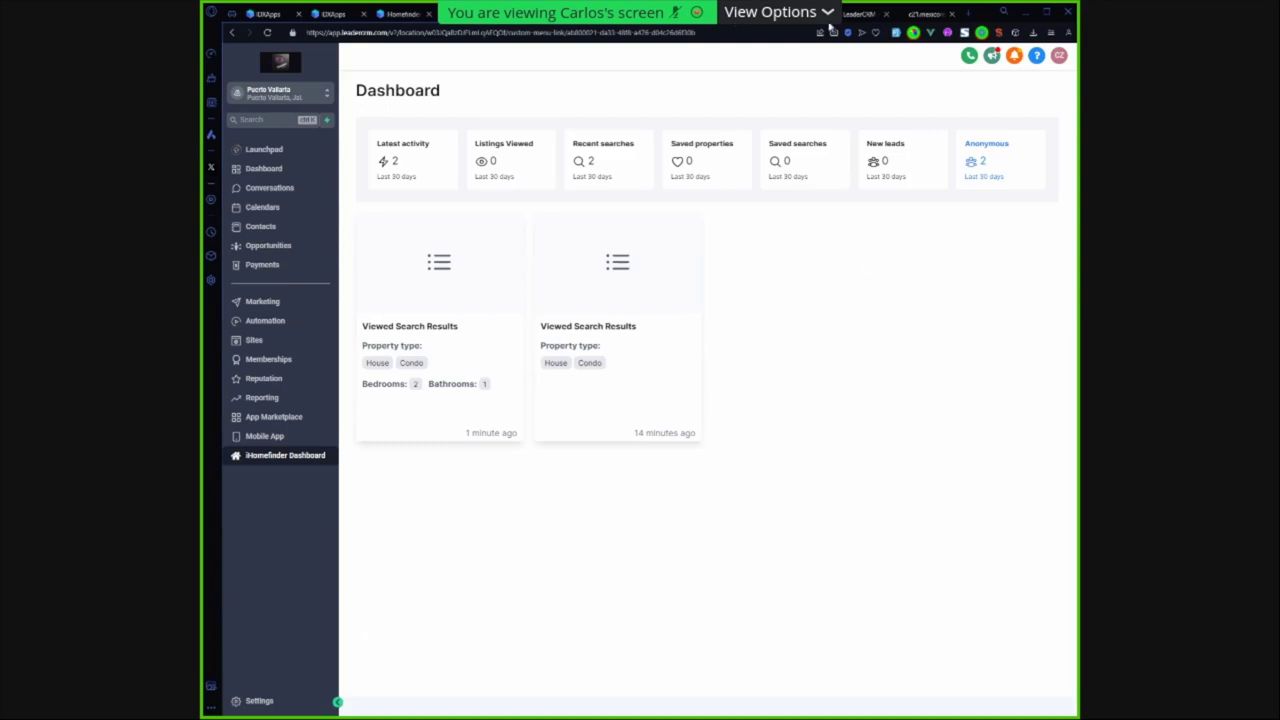
# View the property listing page open on the Puerto Vallarta Realty website
pyautogui.click(858, 14)
pyautogui.click(925, 14)
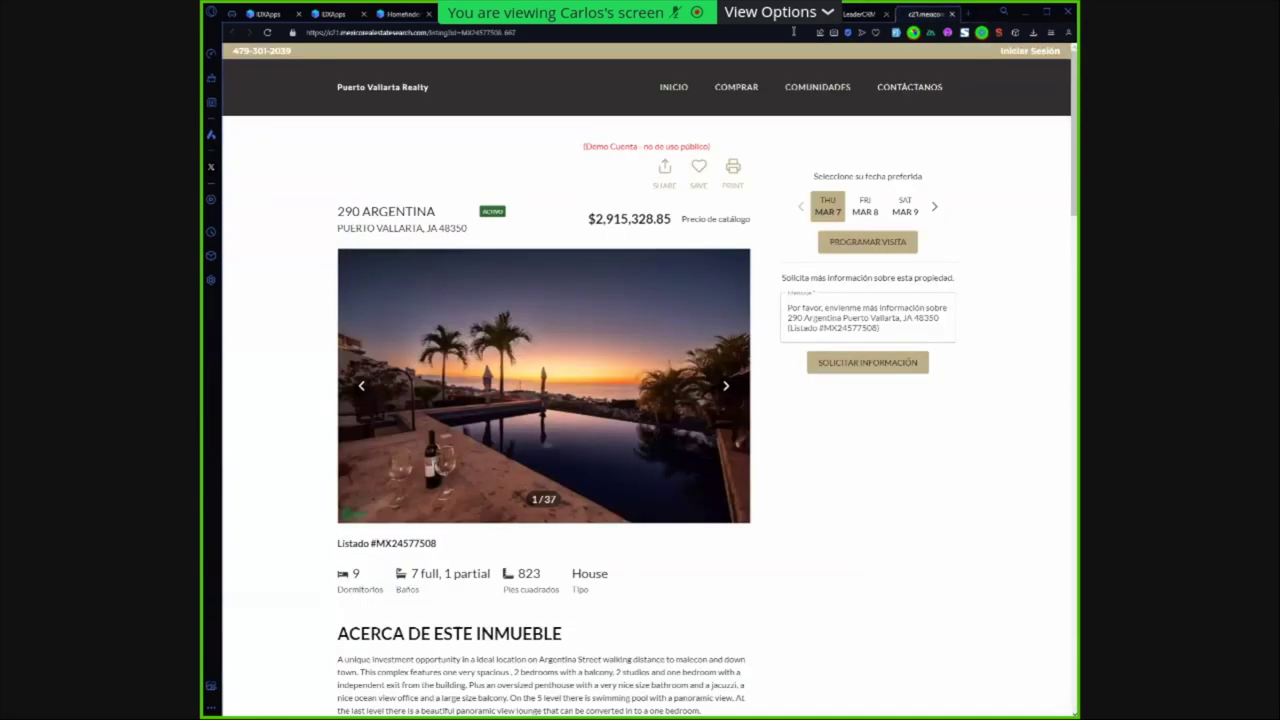
pyautogui.click(814, 379)
pyautogui.click(298, 86)
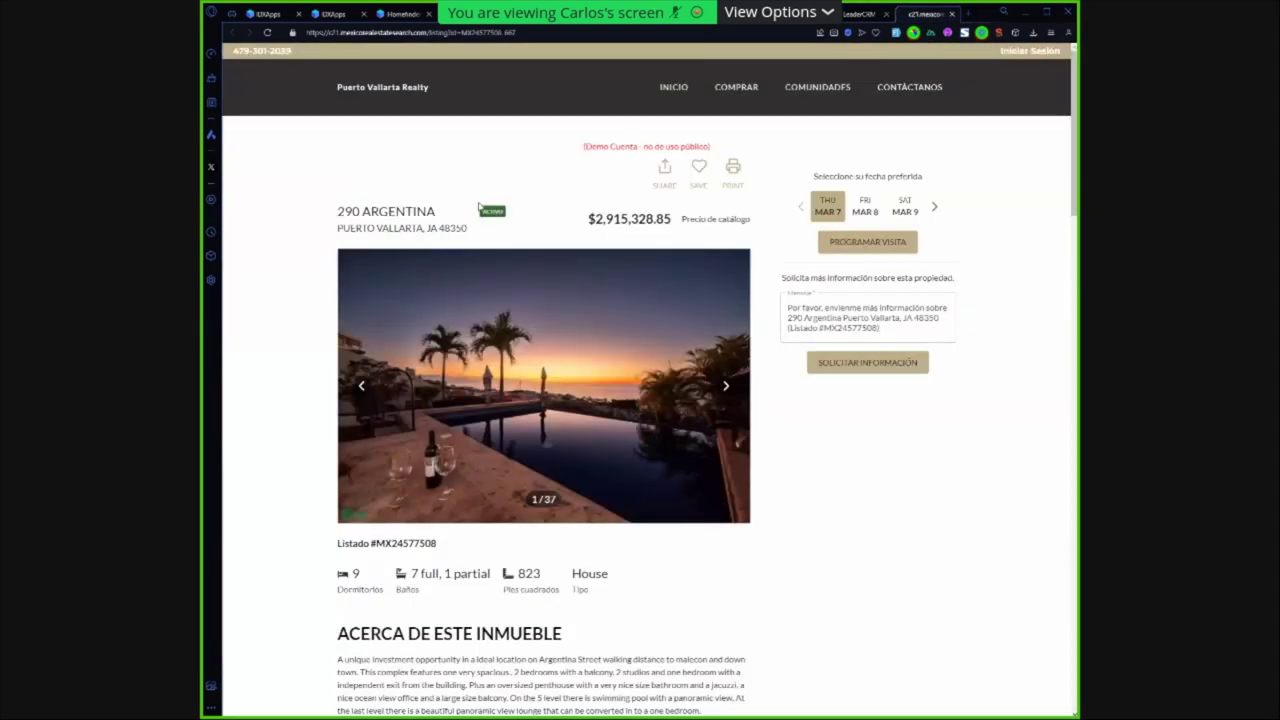
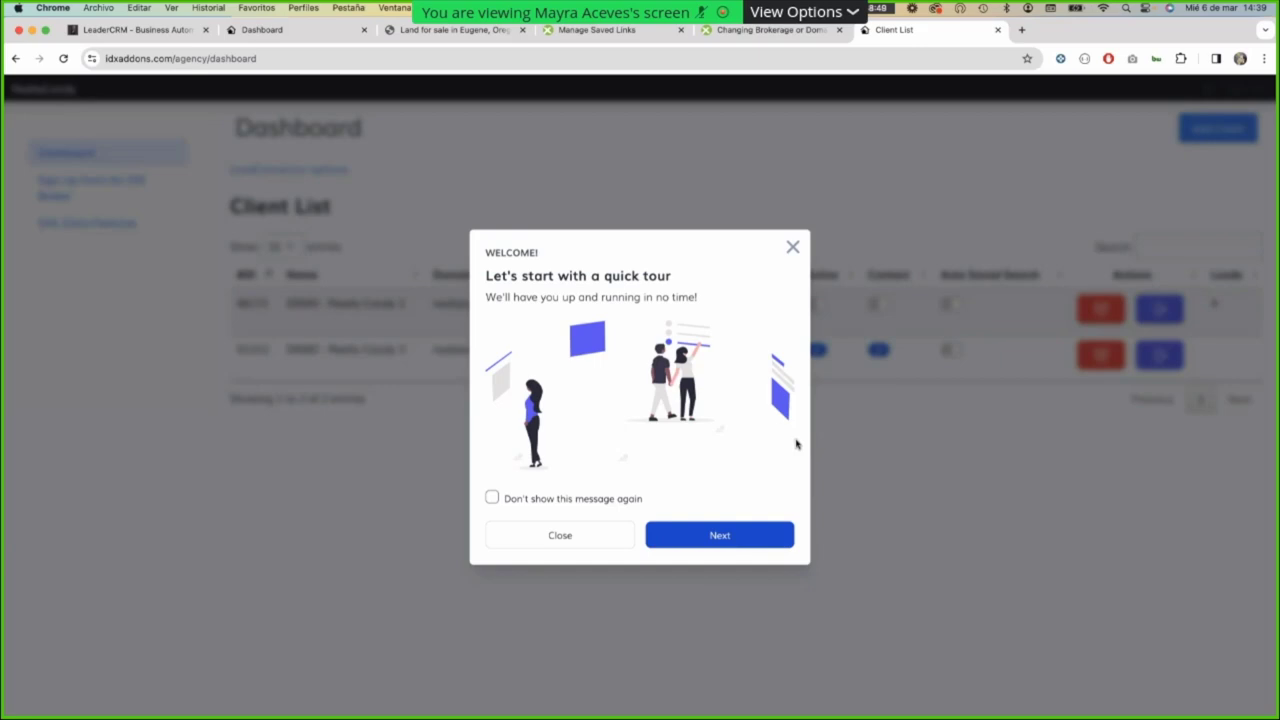
# Step through the agency dashboard's quick tour up to the Signup Form for IDXBroker page and close the tour
pyautogui.click(718, 538)
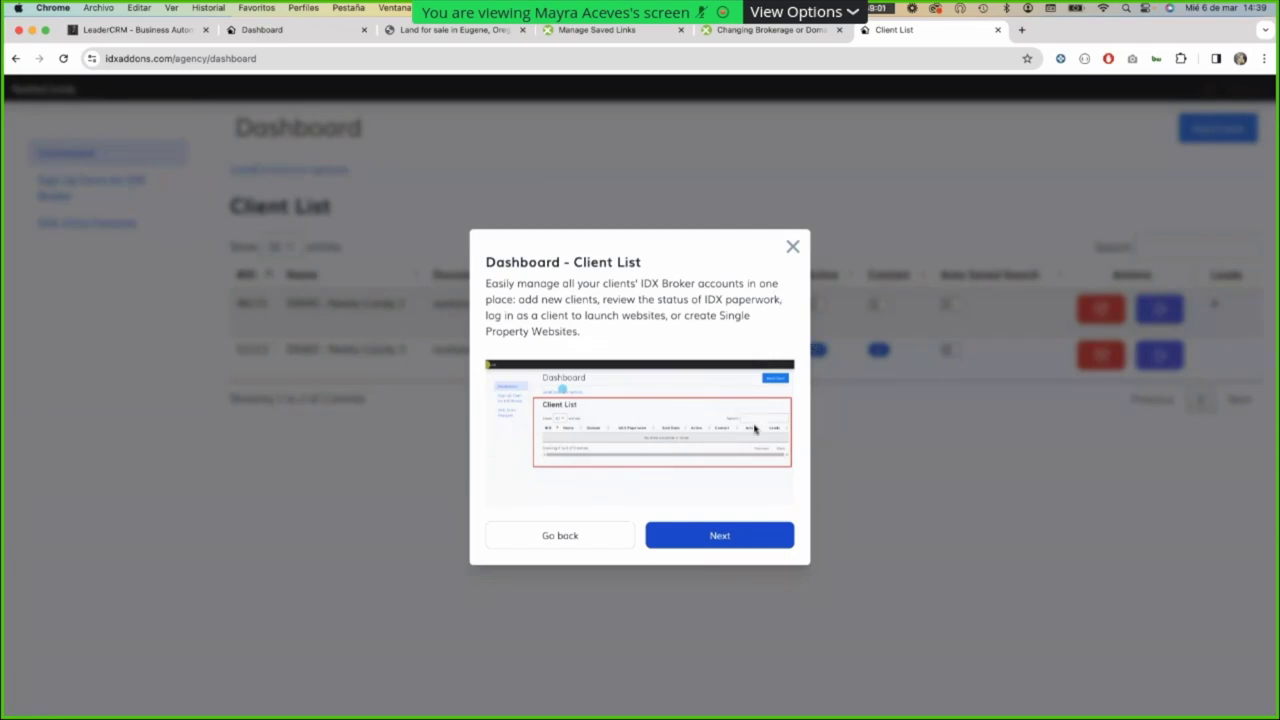
pyautogui.click(720, 537)
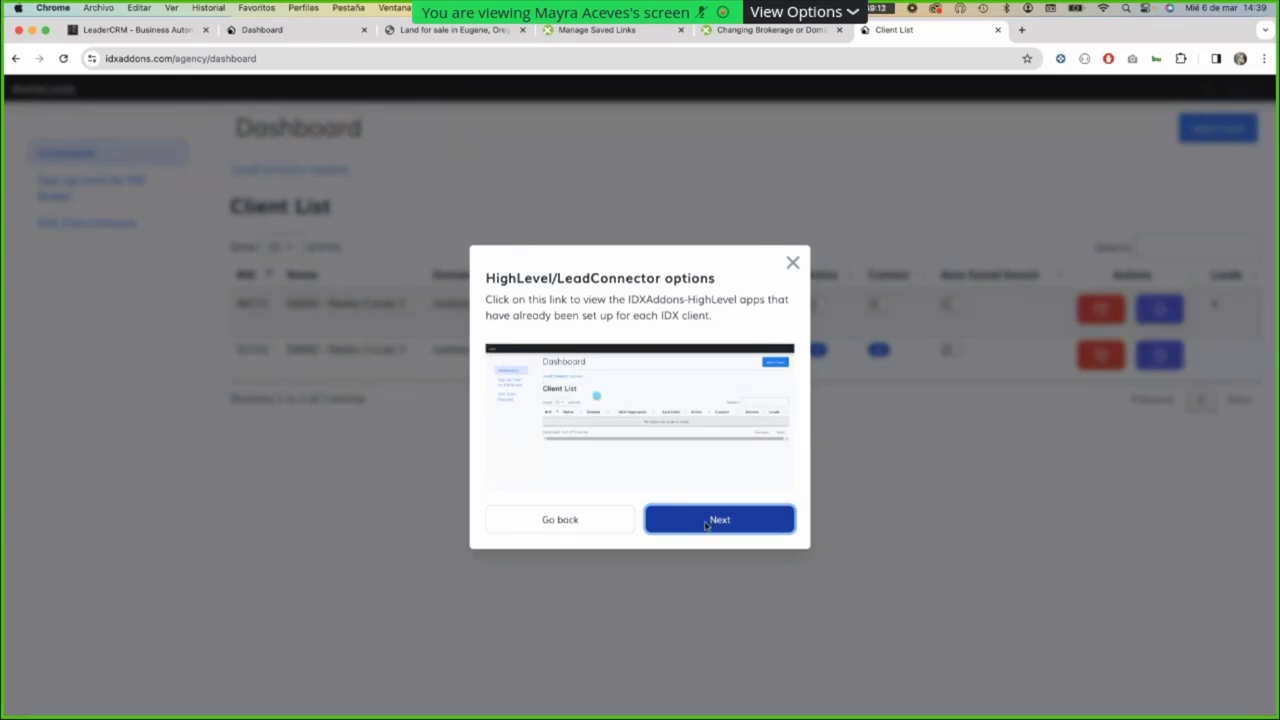
pyautogui.click(706, 525)
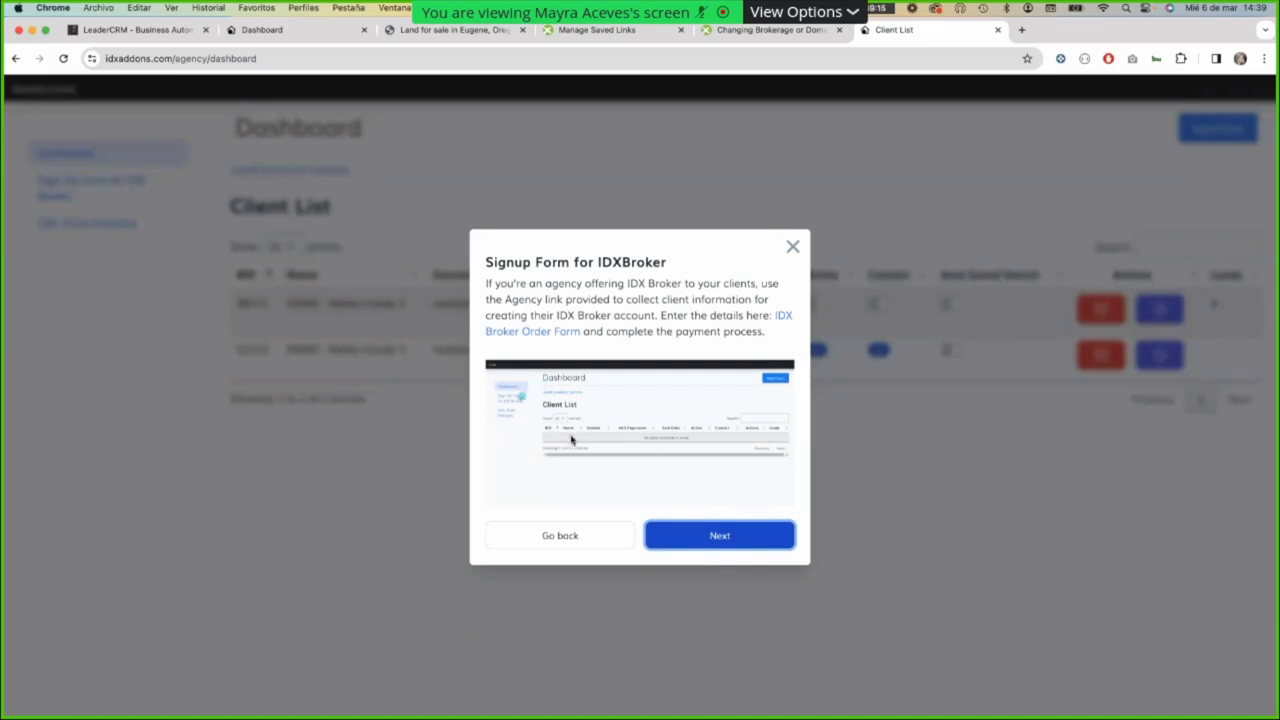
pyautogui.click(793, 249)
pyautogui.click(662, 59)
pyautogui.press('Escape')
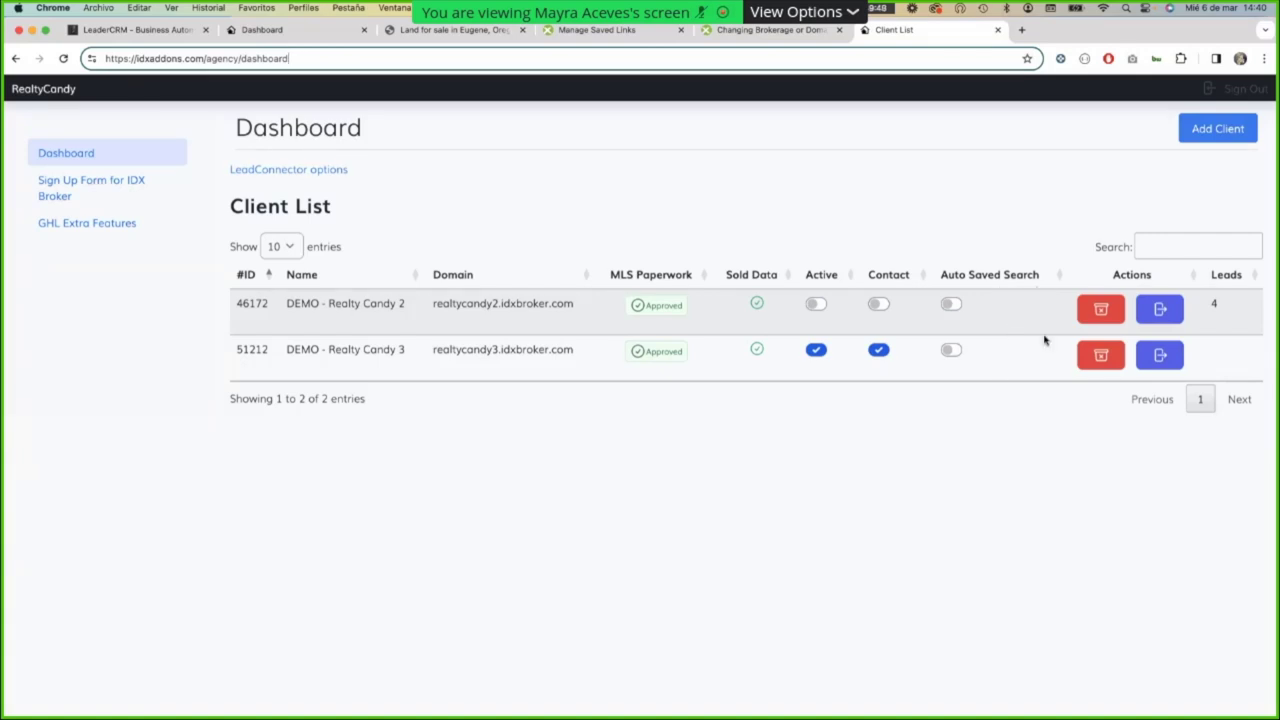
# Sort the Client List by Leads in ascending order and highlight the DEMO - Realty Candy 2 client name
pyautogui.click(1109, 310)
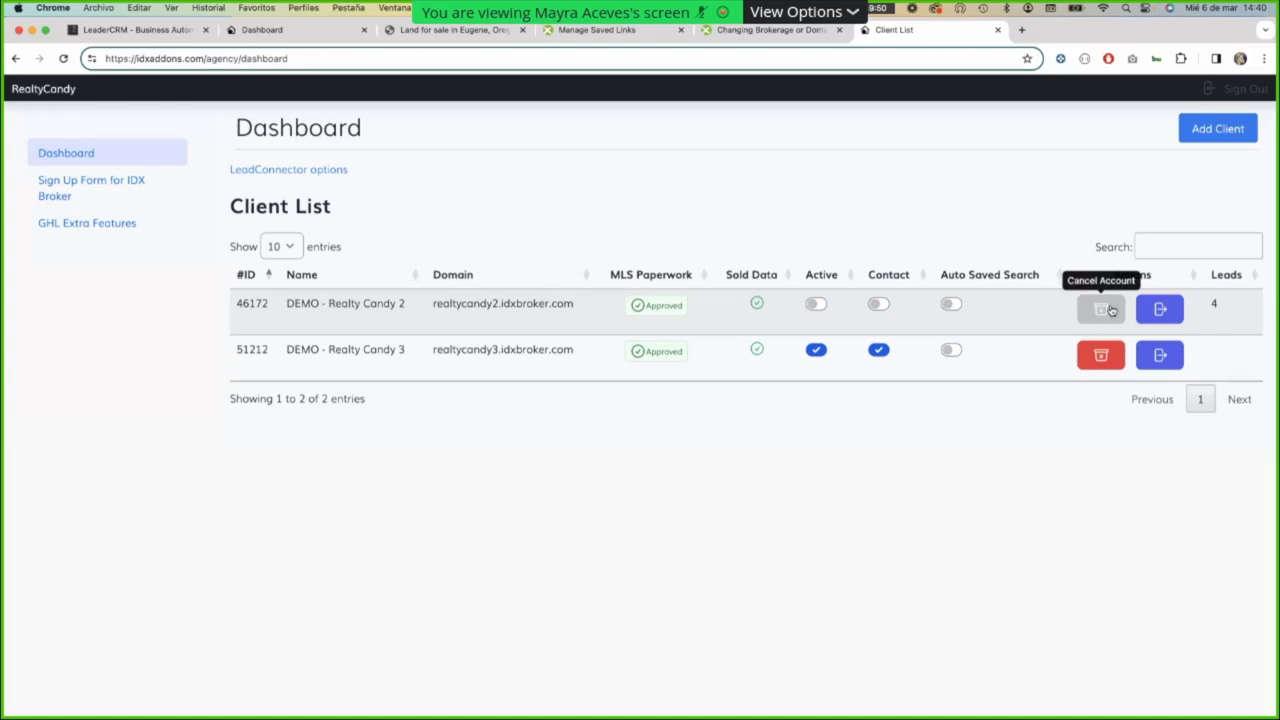
pyautogui.click(1214, 288)
pyautogui.click(1238, 281)
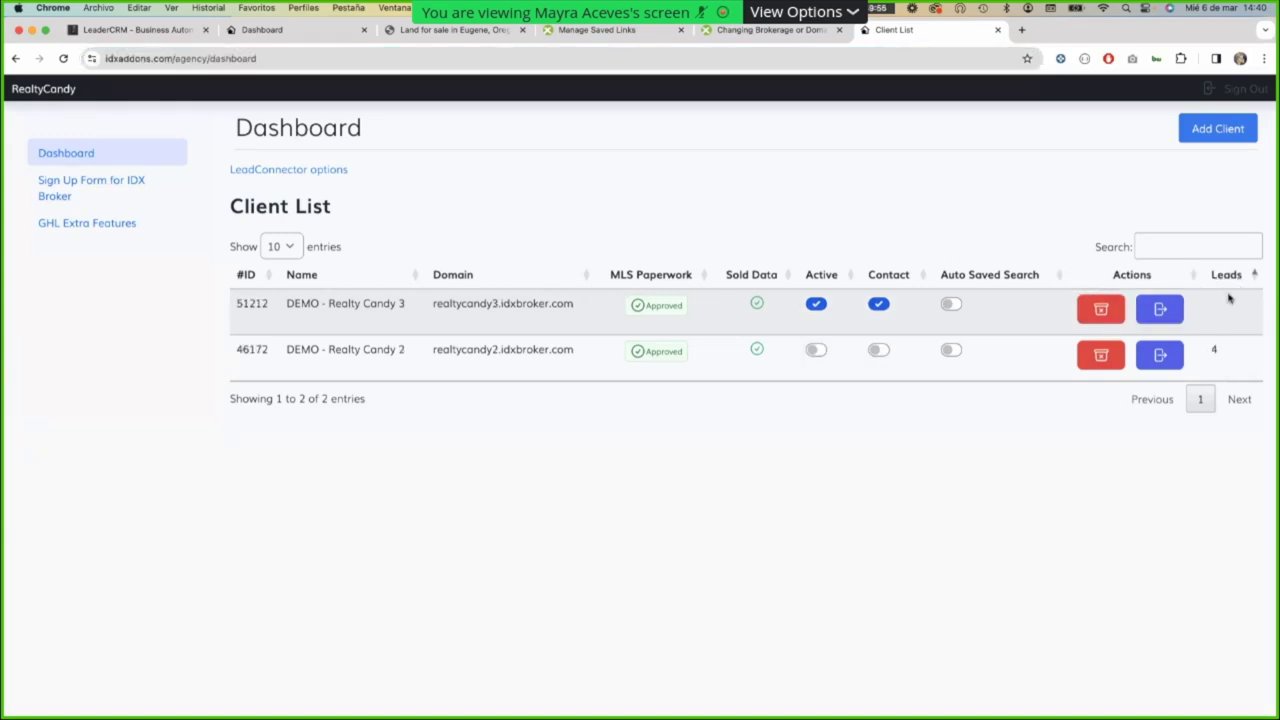
pyautogui.moveTo(283, 345); pyautogui.dragTo(392, 352)
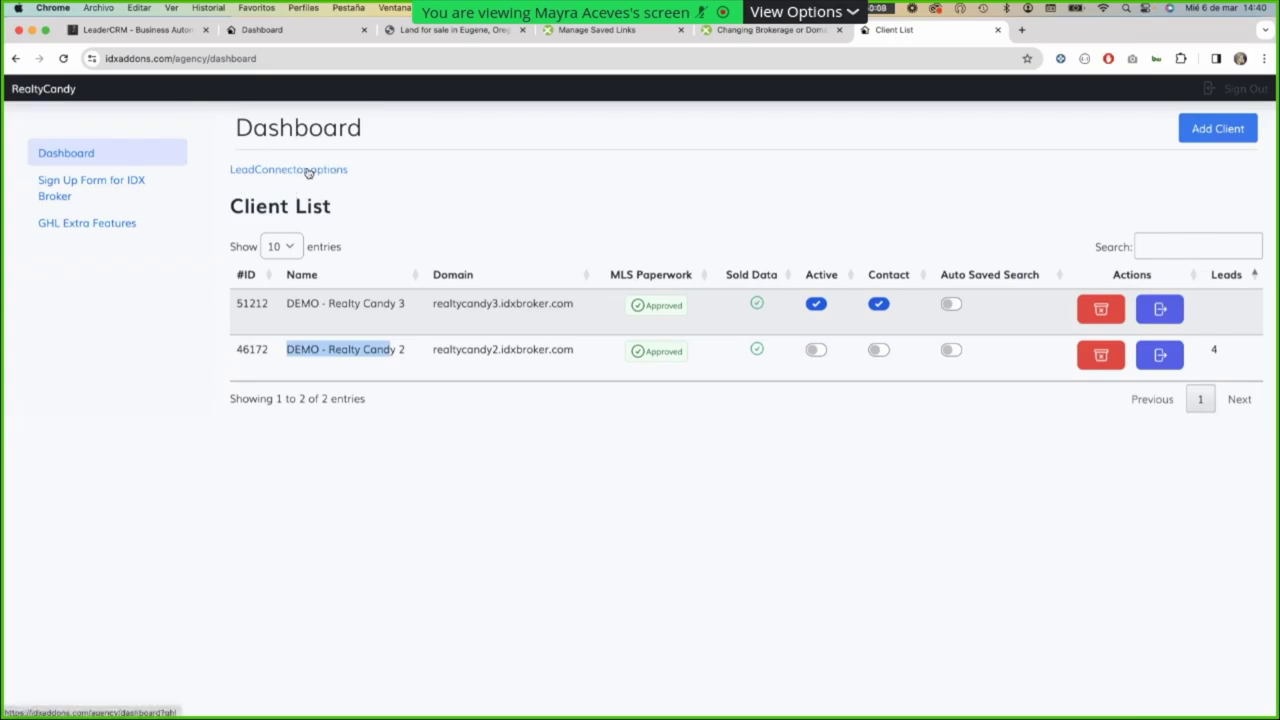
# Show the dashboard's LeadConnector options, dismiss the welcome tour and highlight the GHL Apps listed for DEMO - Realty Candy 2
pyautogui.click(275, 171)
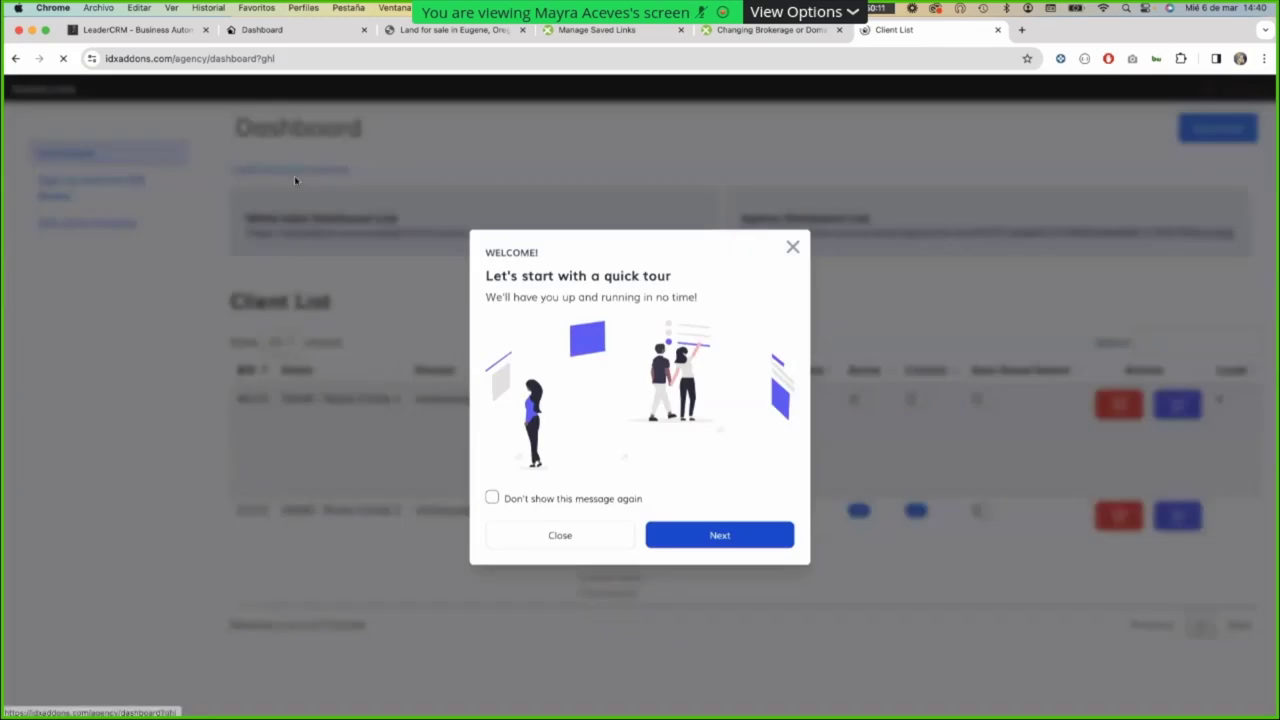
pyautogui.click(793, 249)
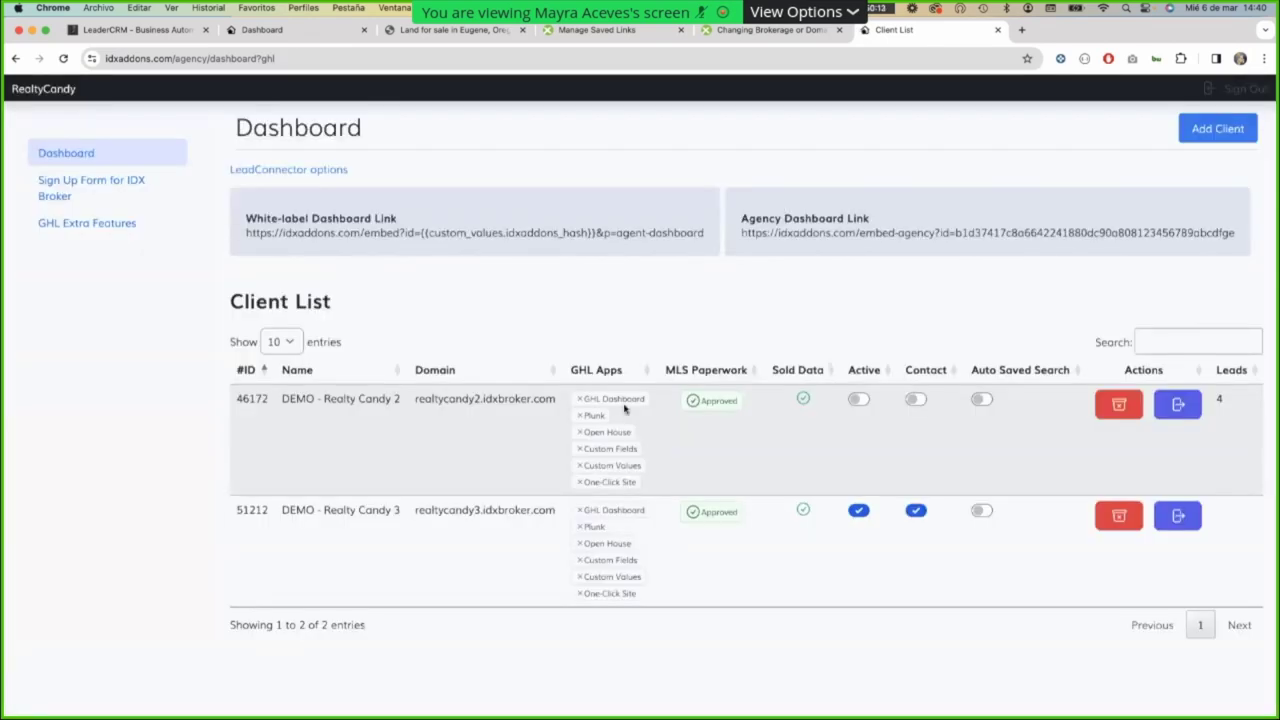
pyautogui.moveTo(581, 402); pyautogui.dragTo(636, 454)
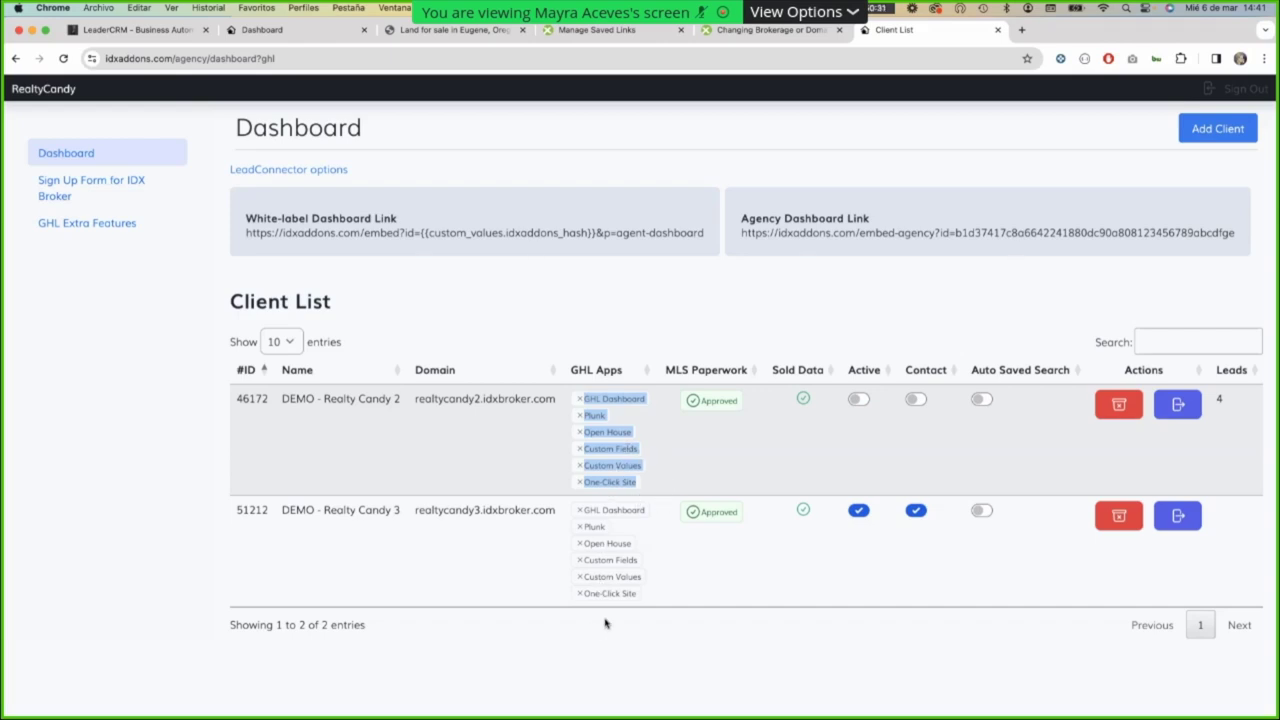
pyautogui.click(812, 341)
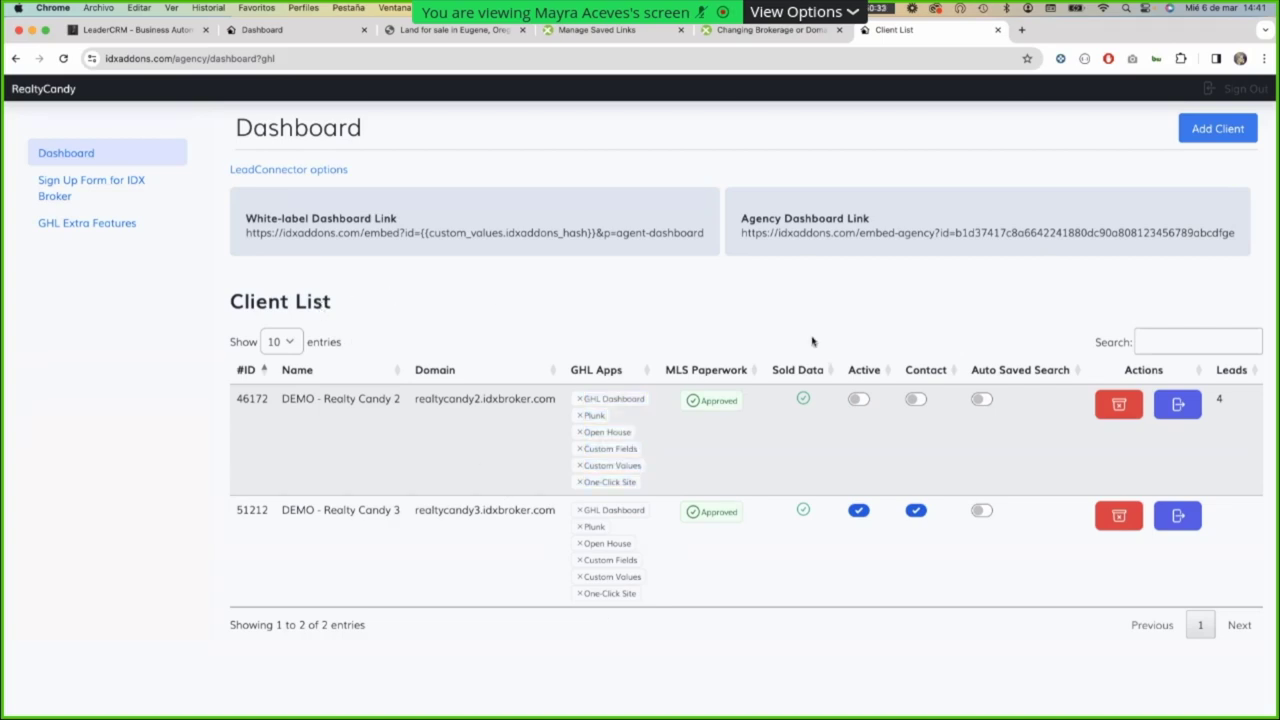
# Open the New Client form, look at its IDXBroker Client ID and API Key fields, and close it without adding a client
pyautogui.click(1196, 131)
pyautogui.click(530, 196)
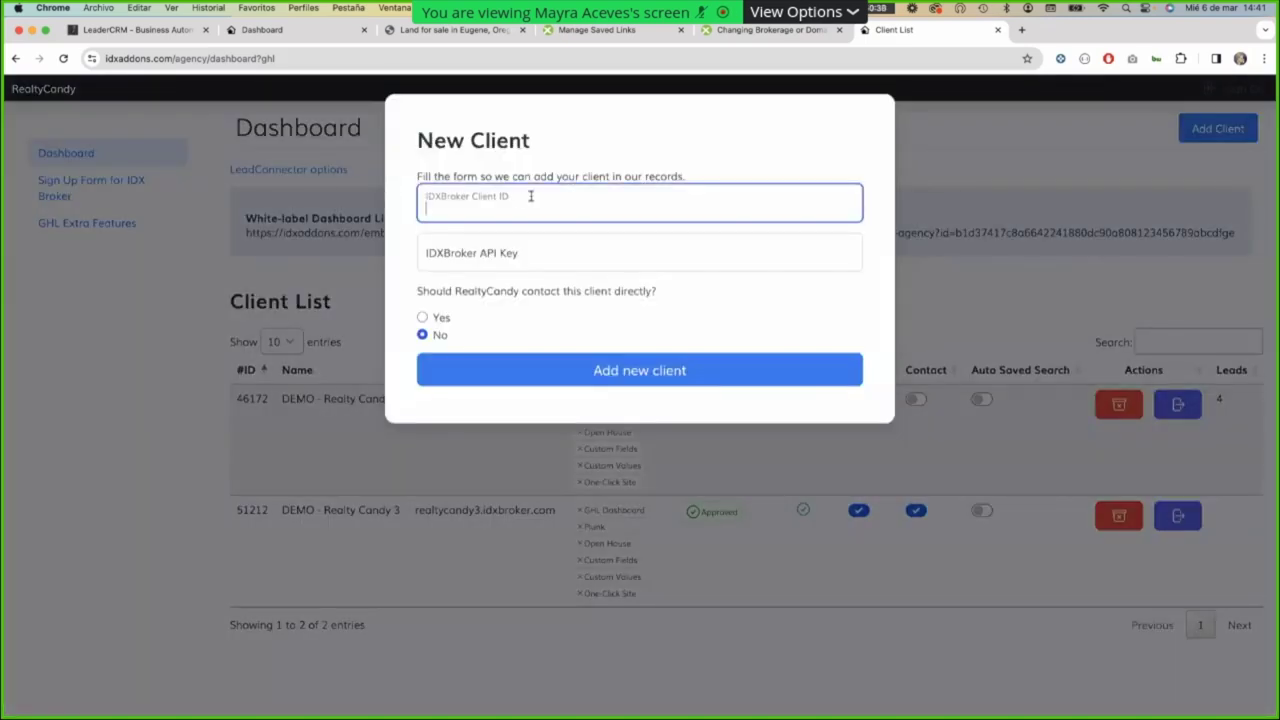
pyautogui.click(476, 262)
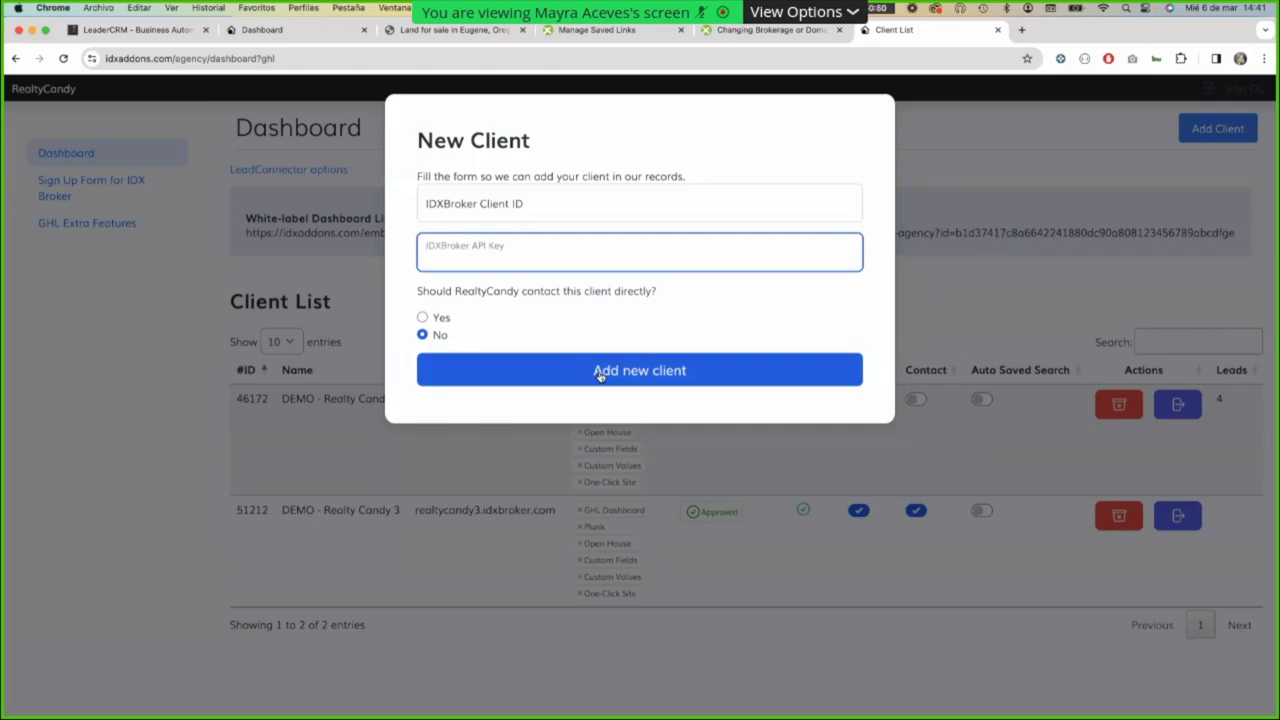
pyautogui.click(1008, 187)
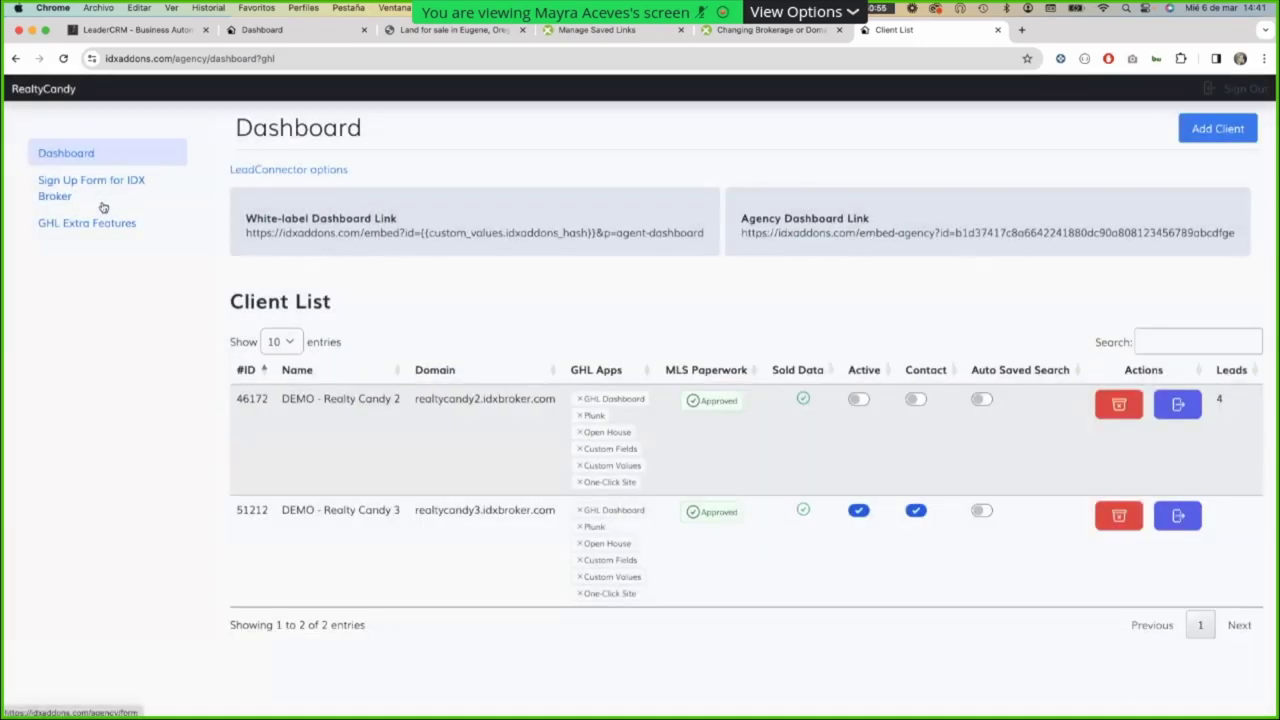
# Open the Sign Up Form for IDX Broker page, review its agency option and highlight the RealtyCandy signup link
pyautogui.click(86, 200)
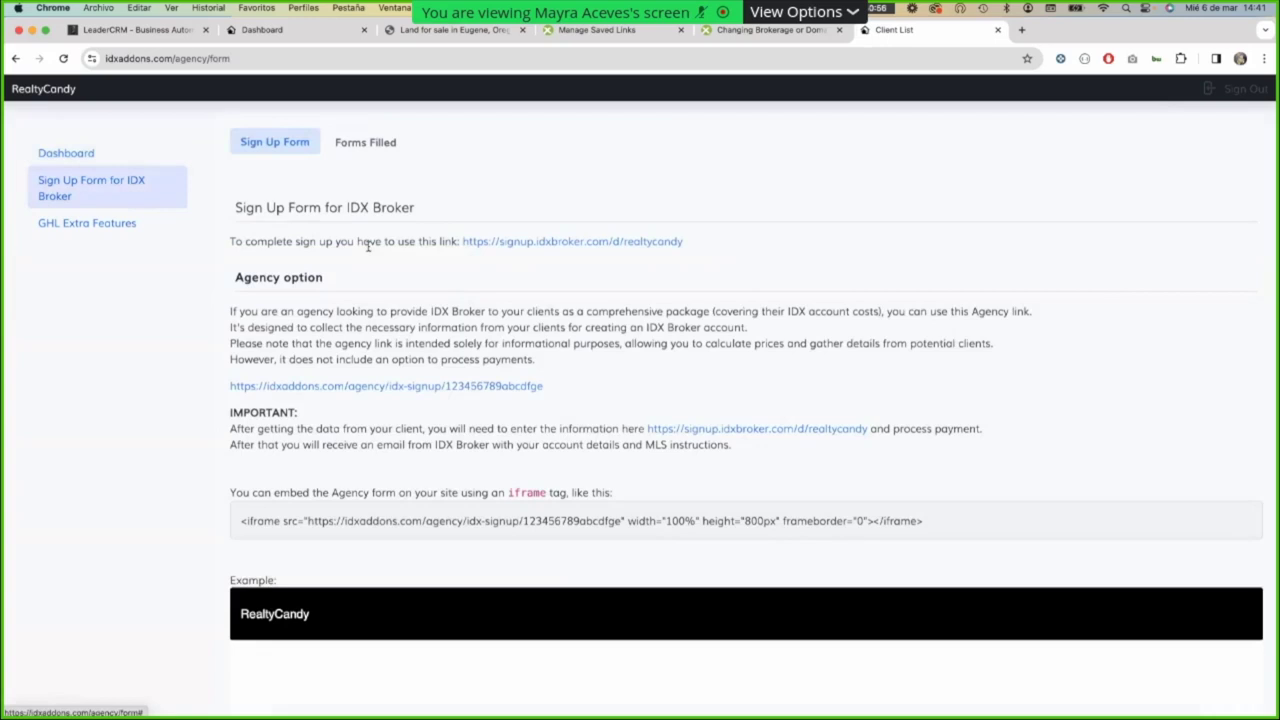
pyautogui.scroll(-1, 610, 492)
pyautogui.scroll(-1, 598, 440)
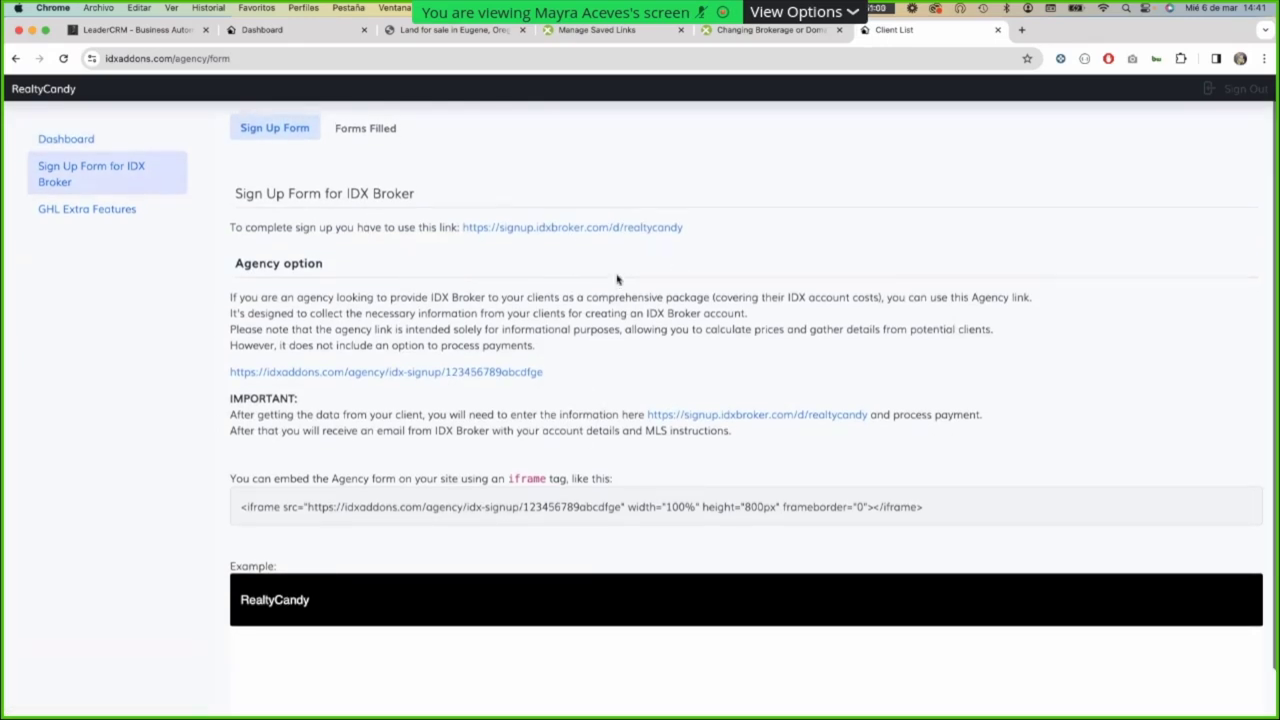
pyautogui.scroll(2, 480, 272)
pyautogui.moveTo(231, 241); pyautogui.dragTo(528, 241)
pyautogui.moveTo(745, 241); pyautogui.dragTo(462, 240)
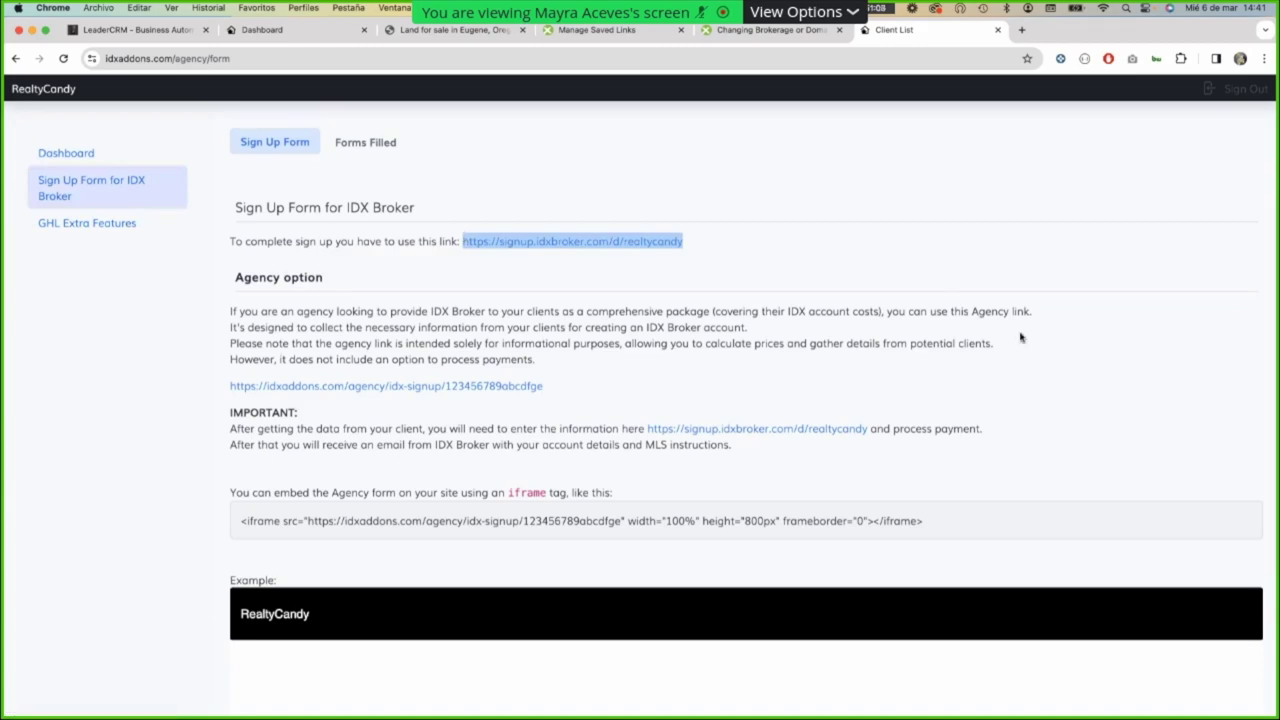
pyautogui.click(719, 347)
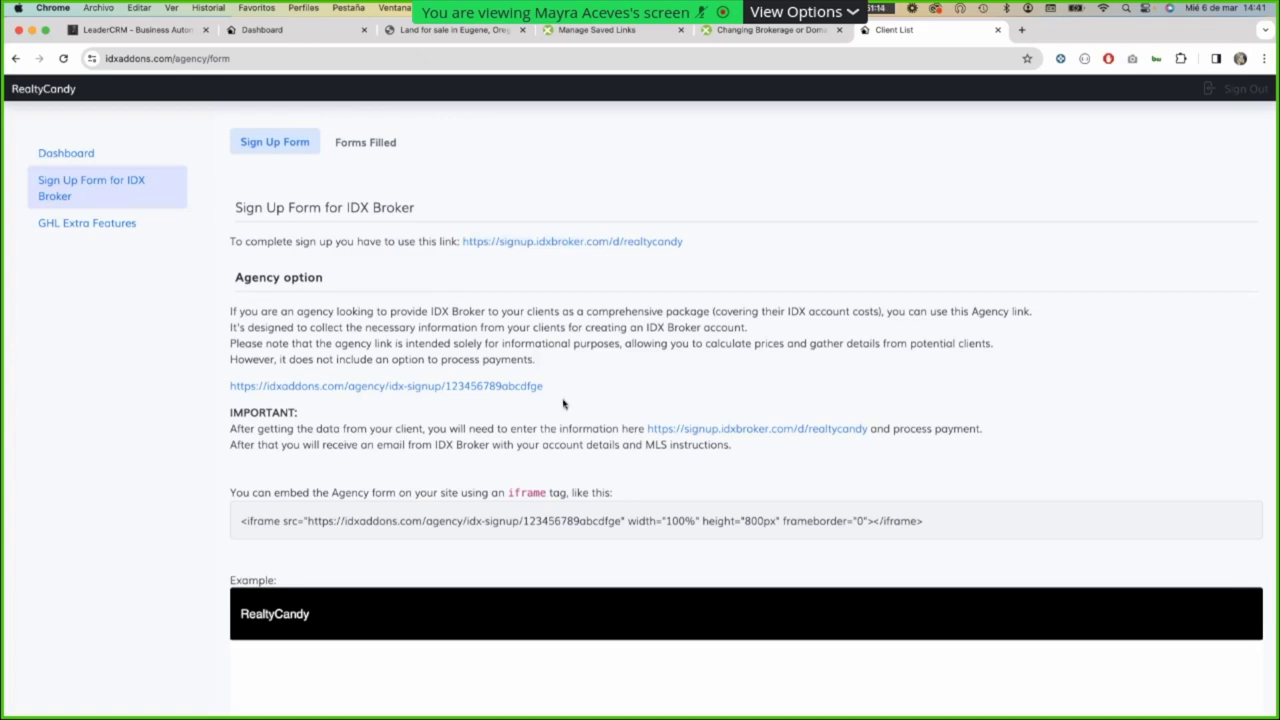
# Copy the agency IDX signup link from the Agency option section and load it in a new browser tab
pyautogui.moveTo(552, 392); pyautogui.dragTo(231, 393)
pyautogui.press('super+c')
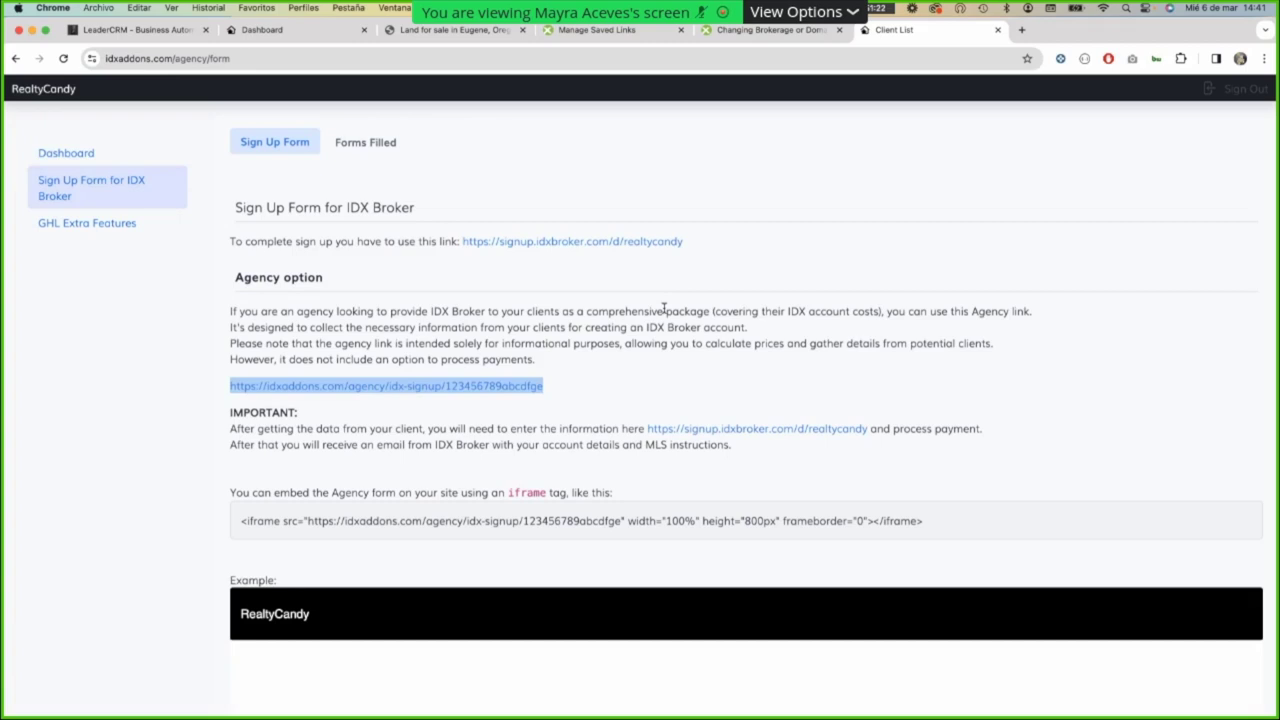
pyautogui.click(1022, 29)
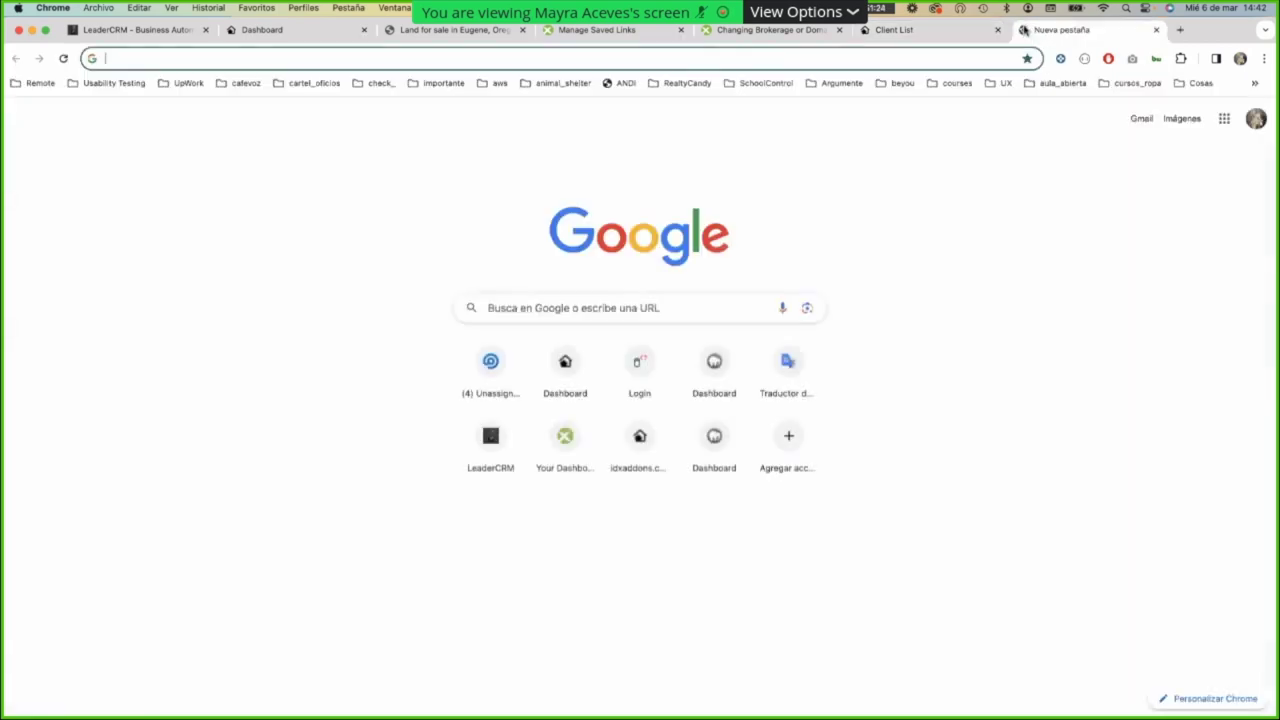
pyautogui.press('super+v')
pyautogui.press('Return')
# Examine the IDX Broker Order Form from the contact fields to the final charges and highlight the total estimated monthly charges
pyautogui.scroll(-10, 640, 455)
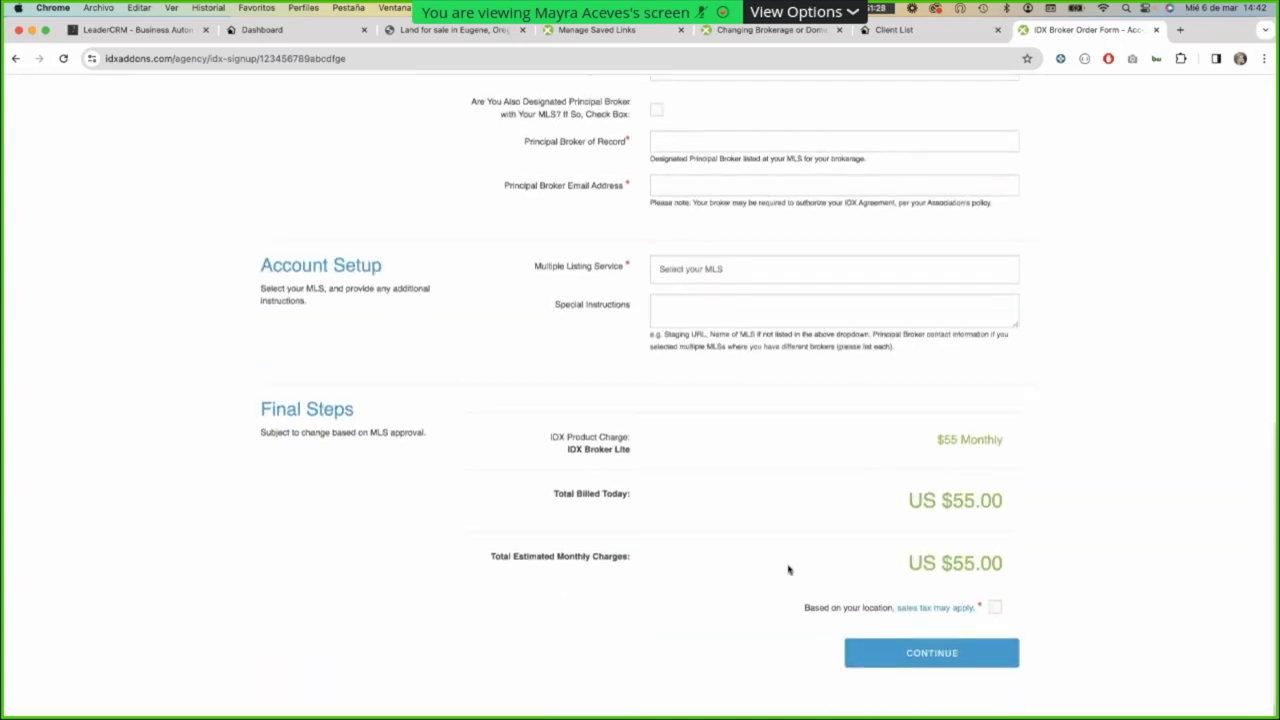
pyautogui.scroll(10, 857, 440)
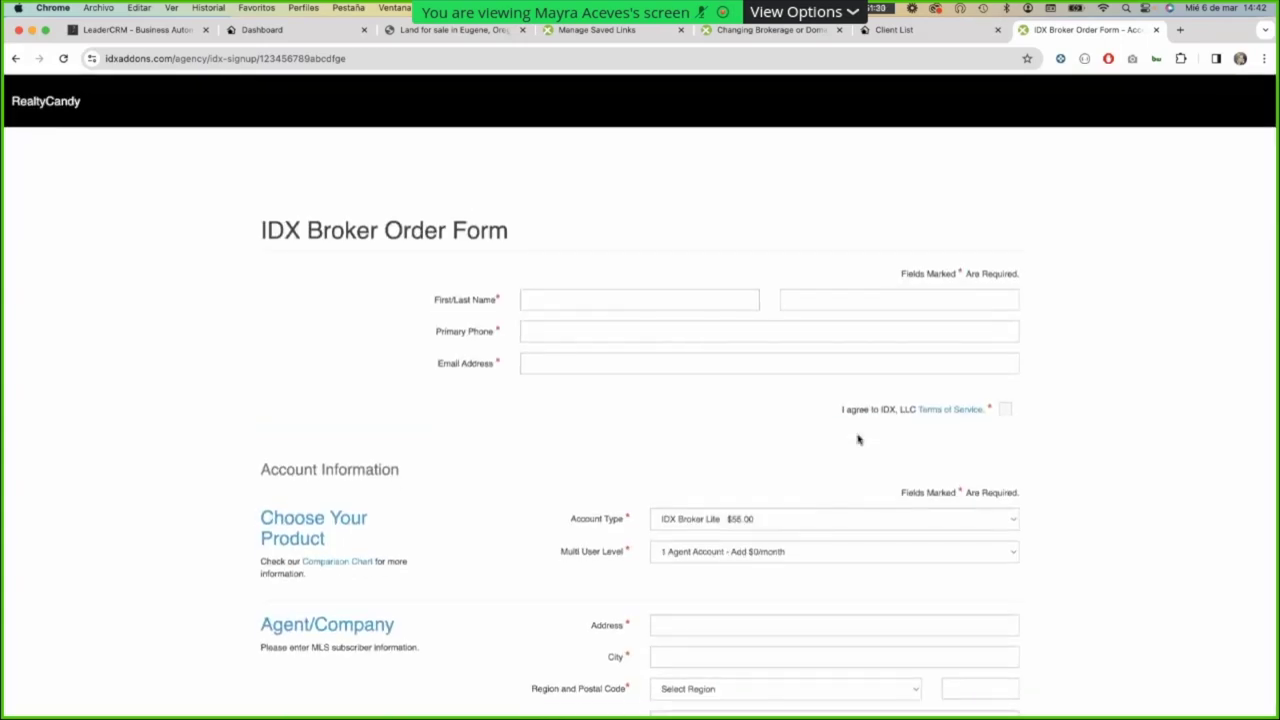
pyautogui.scroll(-5, 766, 563)
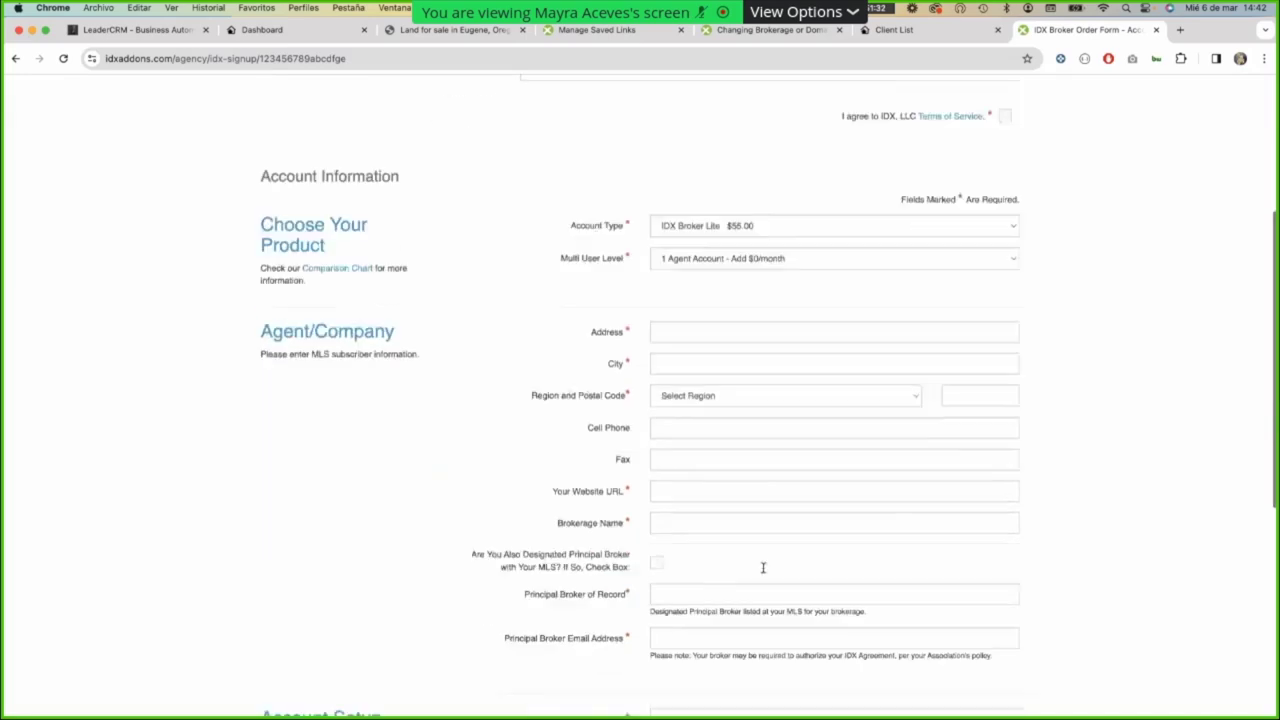
pyautogui.scroll(-4, 784, 556)
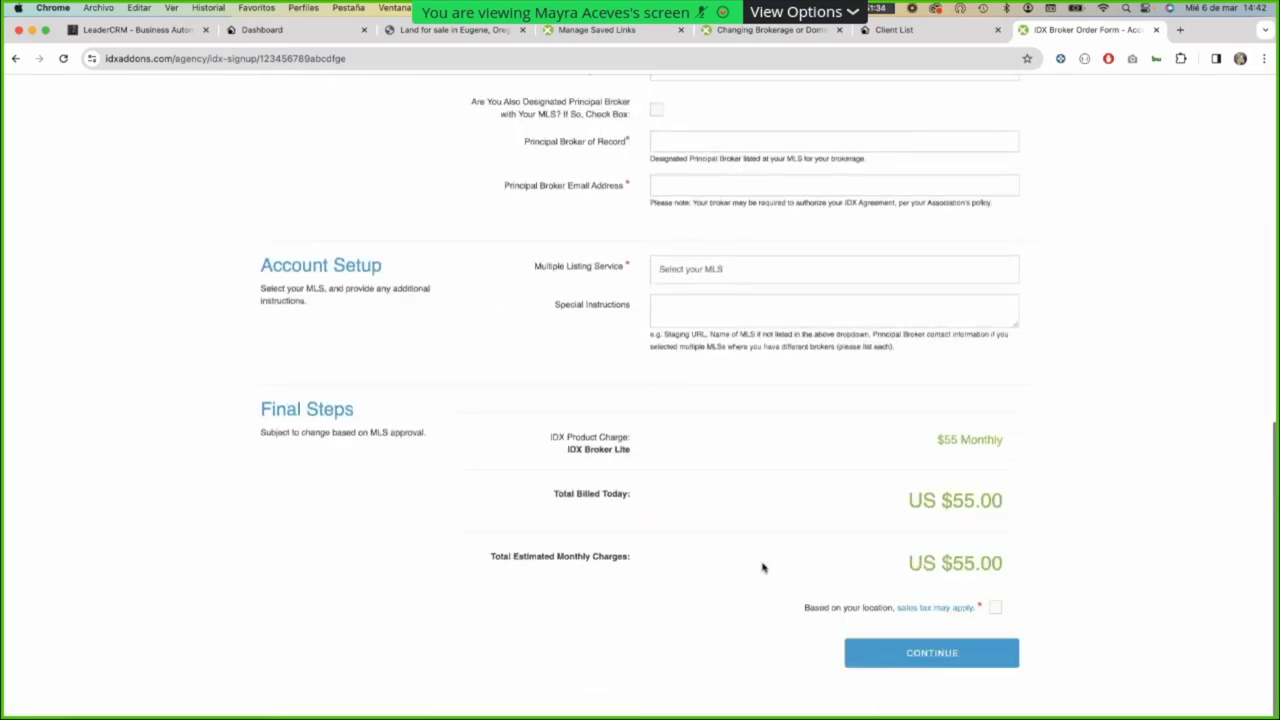
pyautogui.scroll(1, 740, 470)
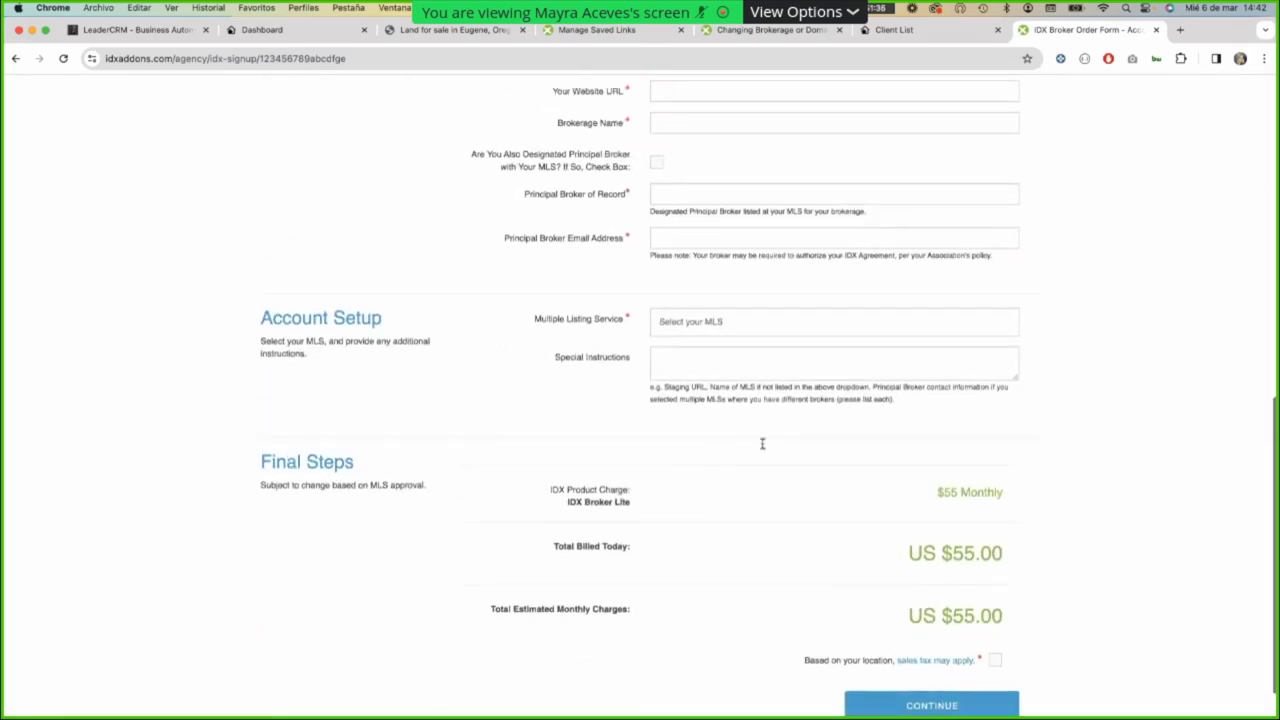
pyautogui.tripleClick(910, 615)
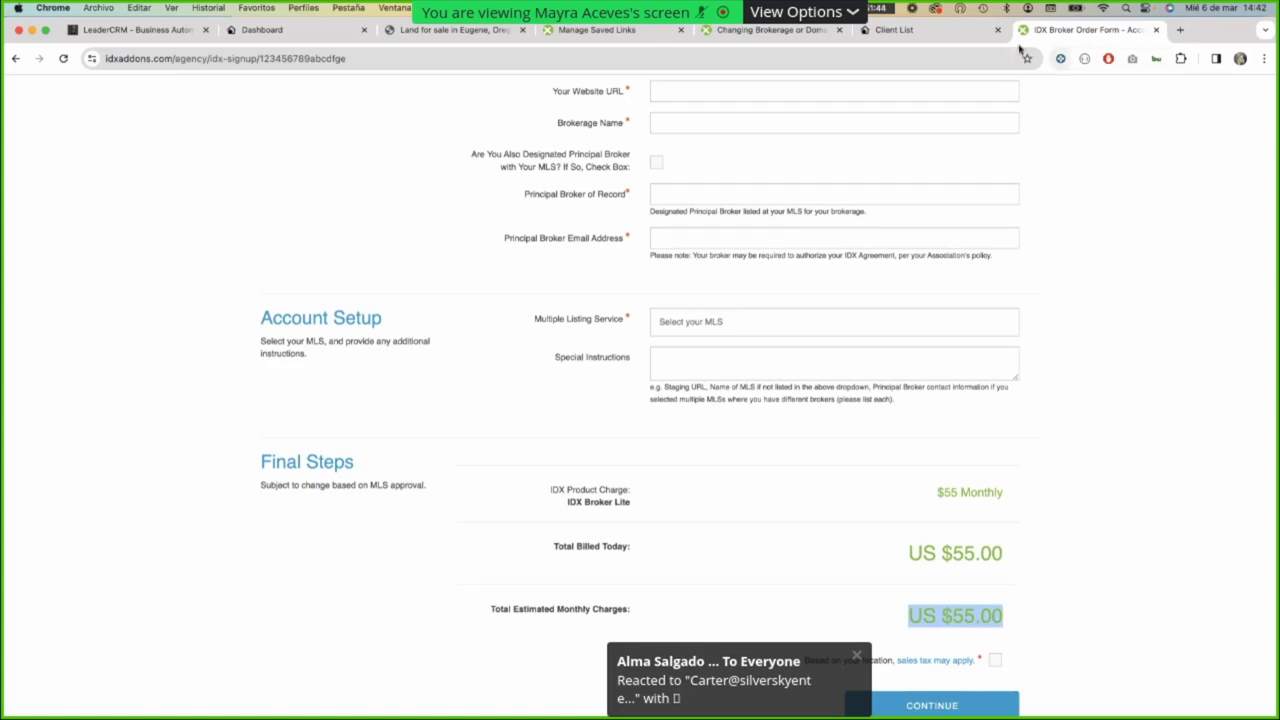
# Return to the agency dashboard, check the Forms Filled section and open the GHL Extra Features page
pyautogui.click(940, 33)
pyautogui.click(365, 142)
pyautogui.click(120, 224)
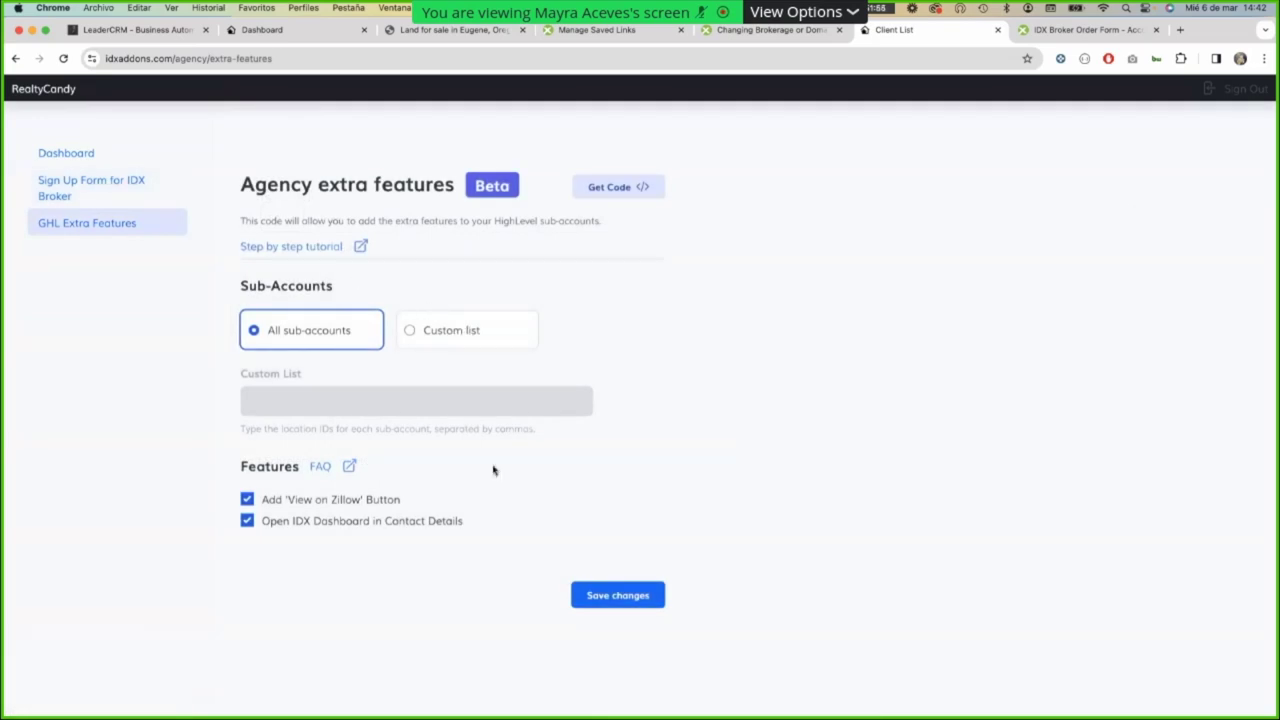
# Open the Agency Extra Features step by step tutorial, switch to its About page and review the Lead Manager section
pyautogui.click(325, 250)
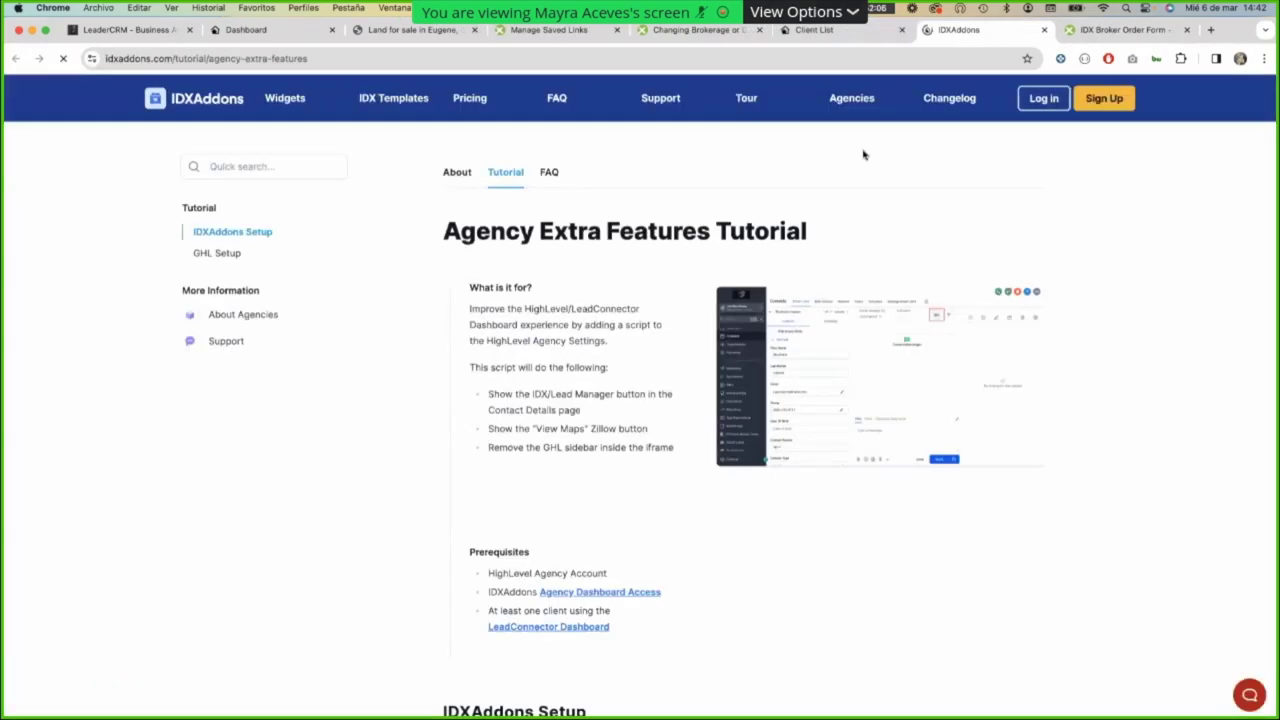
pyautogui.click(466, 176)
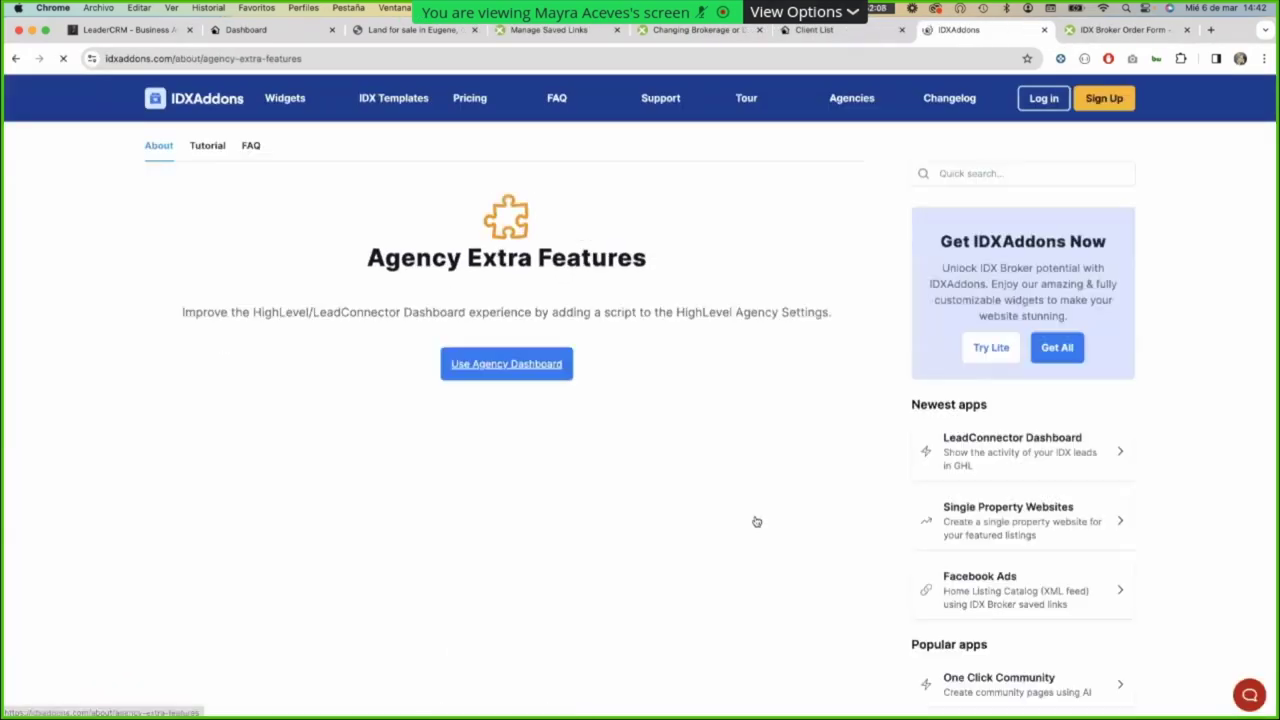
pyautogui.scroll(-3, 744, 485)
pyautogui.scroll(-5, 744, 485)
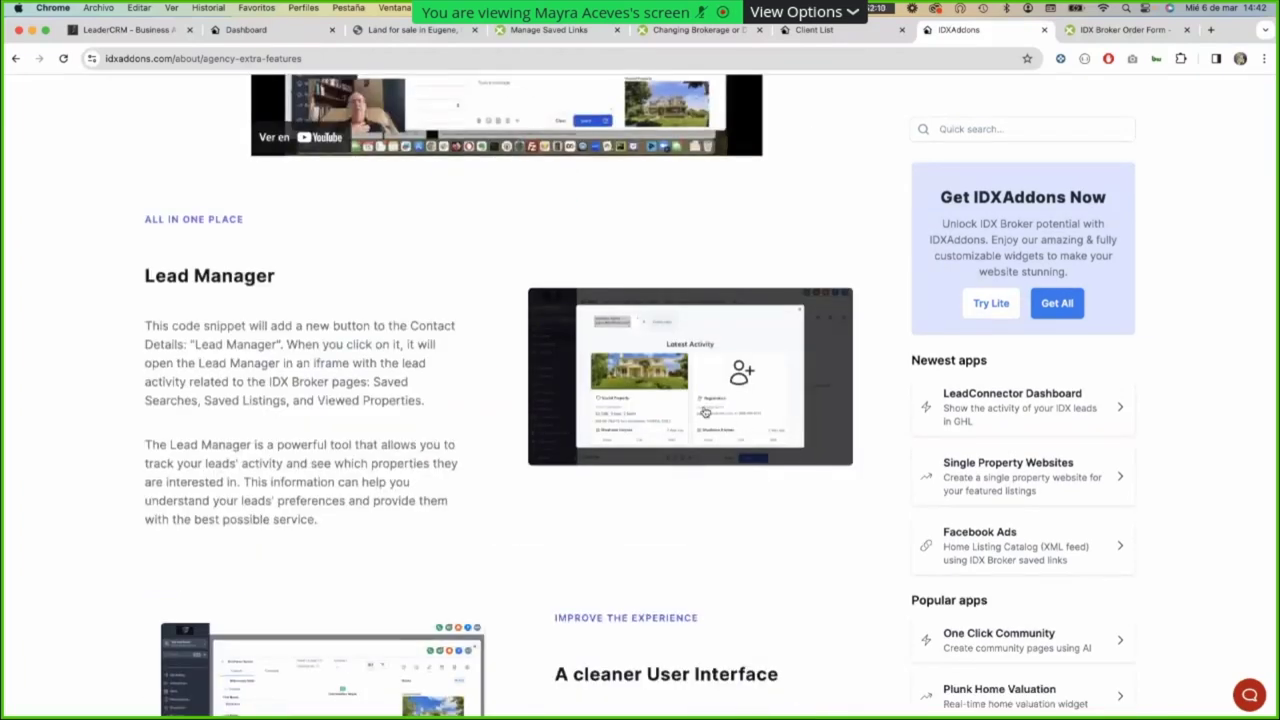
# Enlarge the screenshots for the cleaner user interface and the Zillow Button on the Agency Extra Features page, closing each one
pyautogui.scroll(-4, 725, 413)
pyautogui.scroll(-1, 490, 467)
pyautogui.click(338, 404)
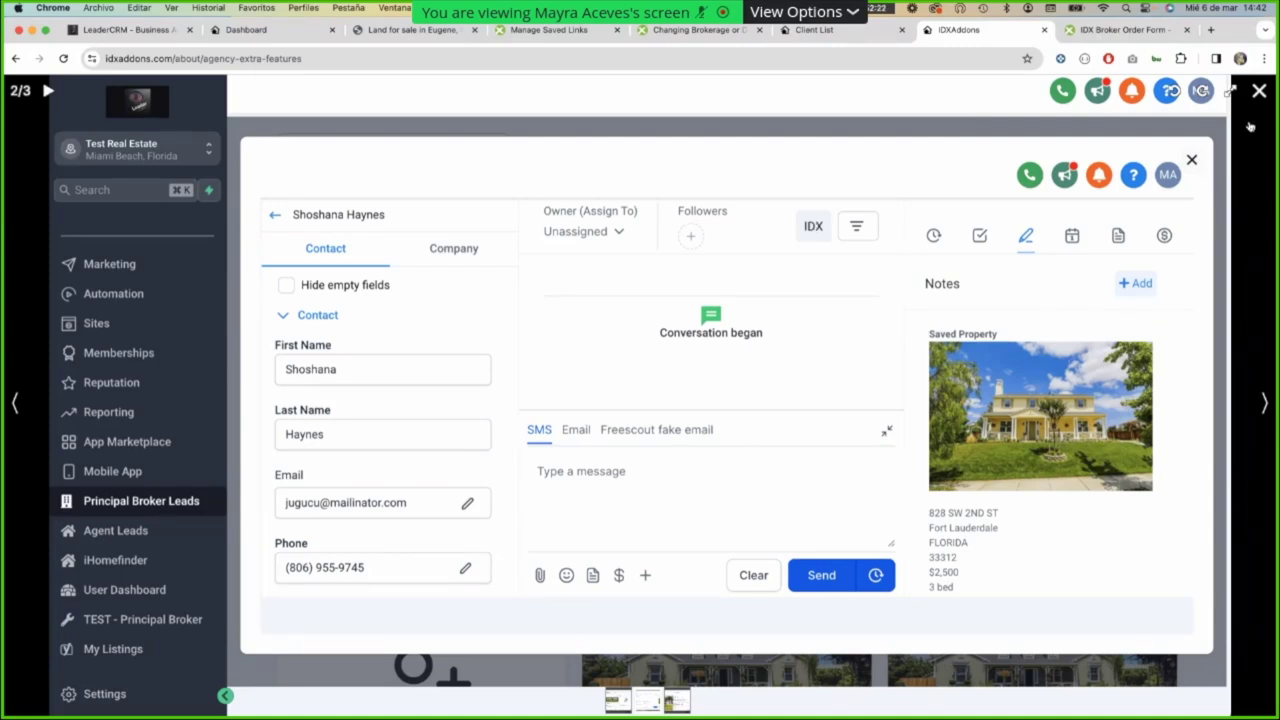
pyautogui.click(1259, 91)
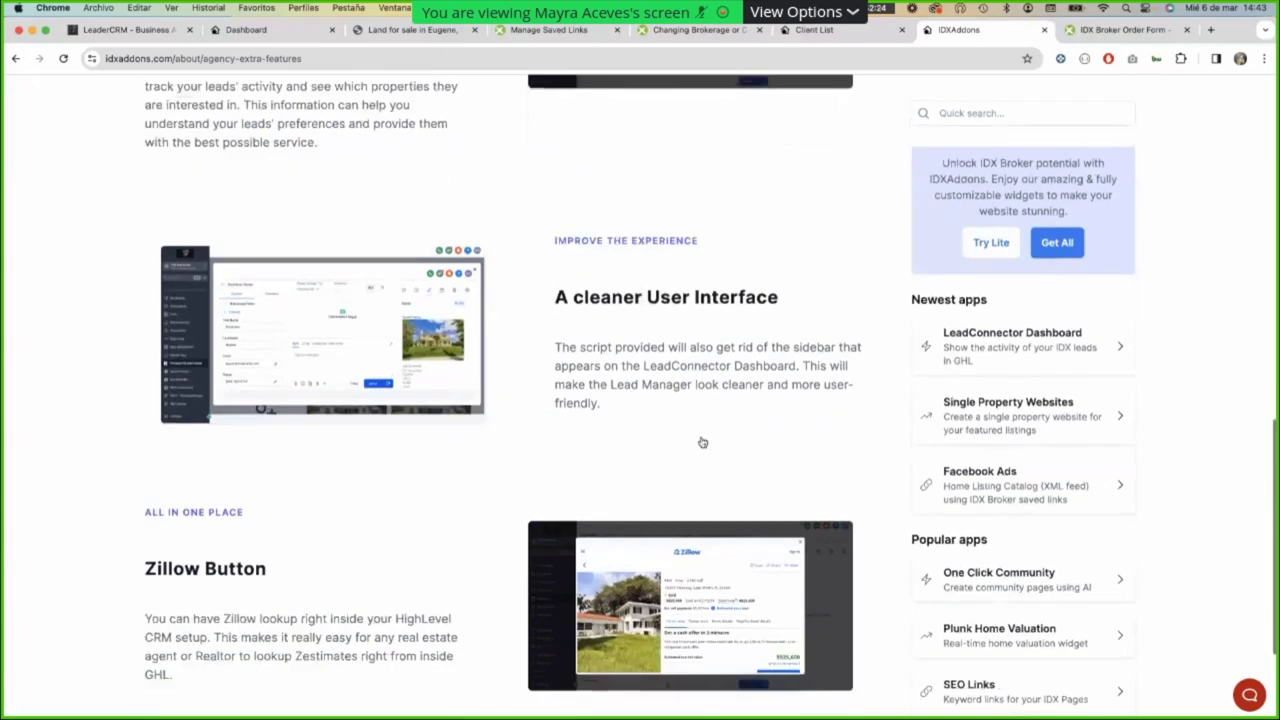
pyautogui.scroll(-3, 674, 560)
pyautogui.click(821, 420)
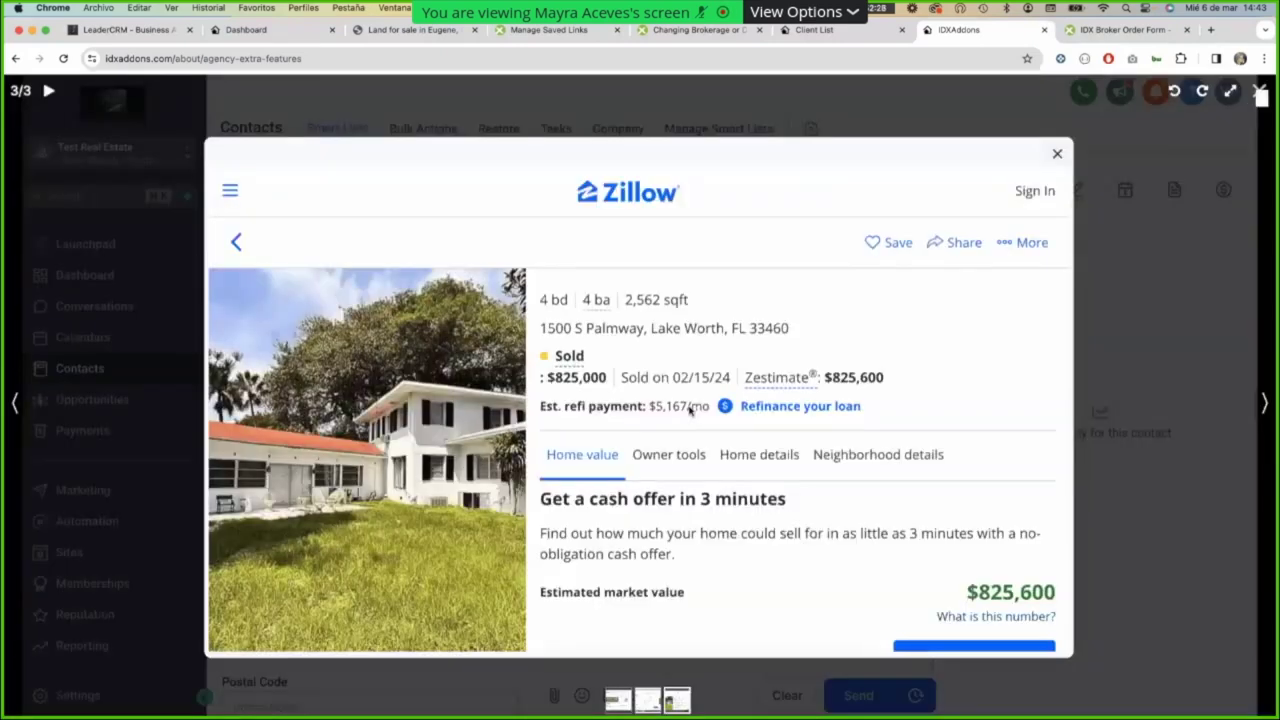
pyautogui.click(1260, 95)
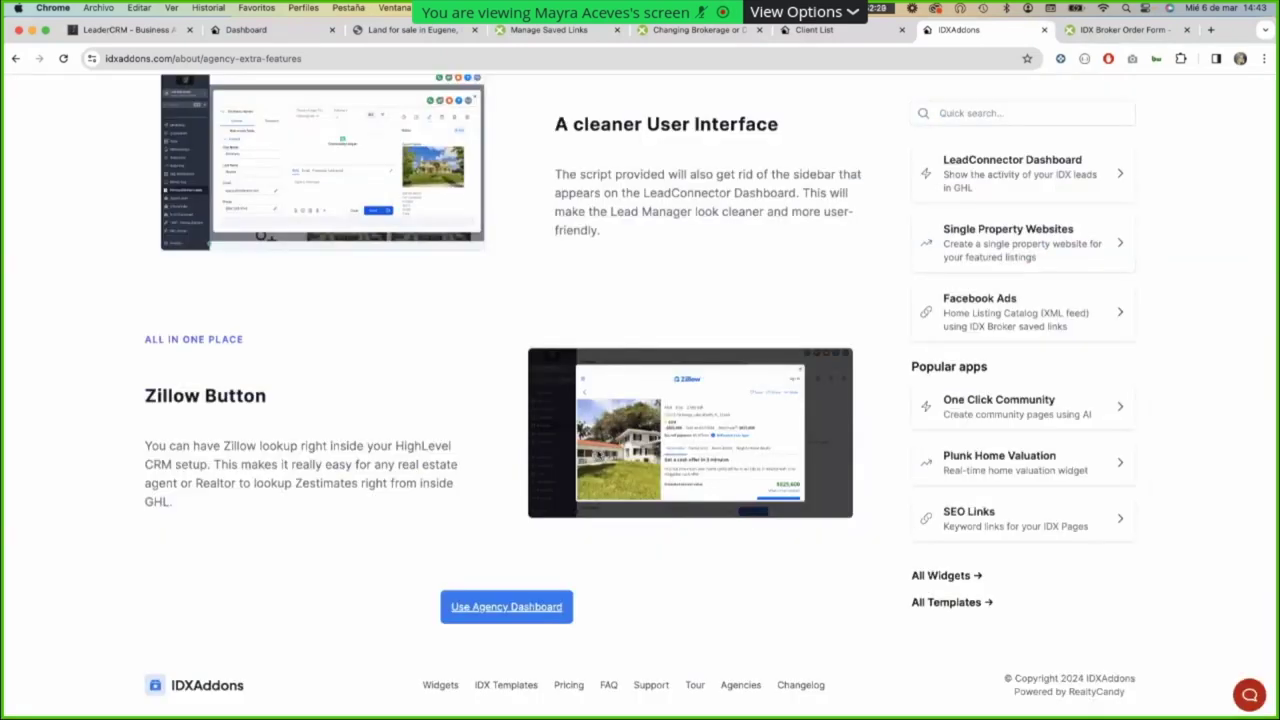
# Go back from the Agency Extra Features page to the agency account, open its client list dashboard and dismiss the quick tour
pyautogui.scroll(3, 600, 455)
pyautogui.scroll(7, 620, 389)
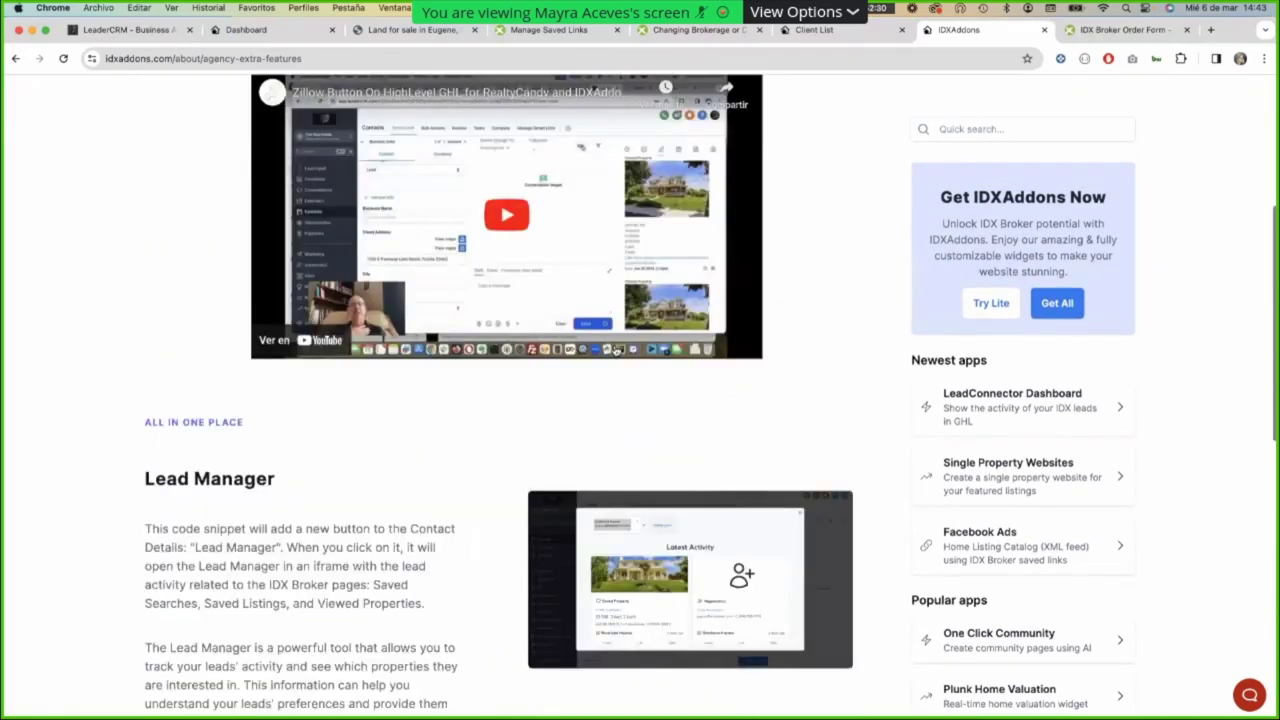
pyautogui.scroll(2, 877, 323)
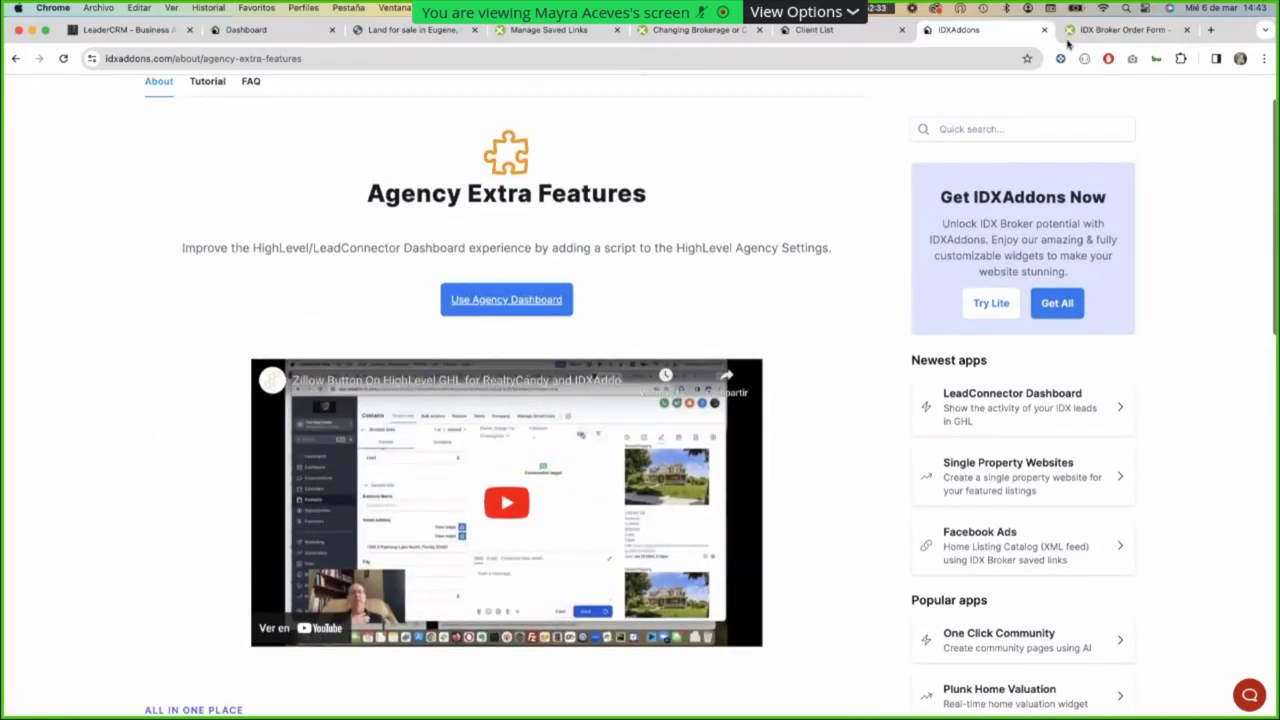
pyautogui.click(806, 30)
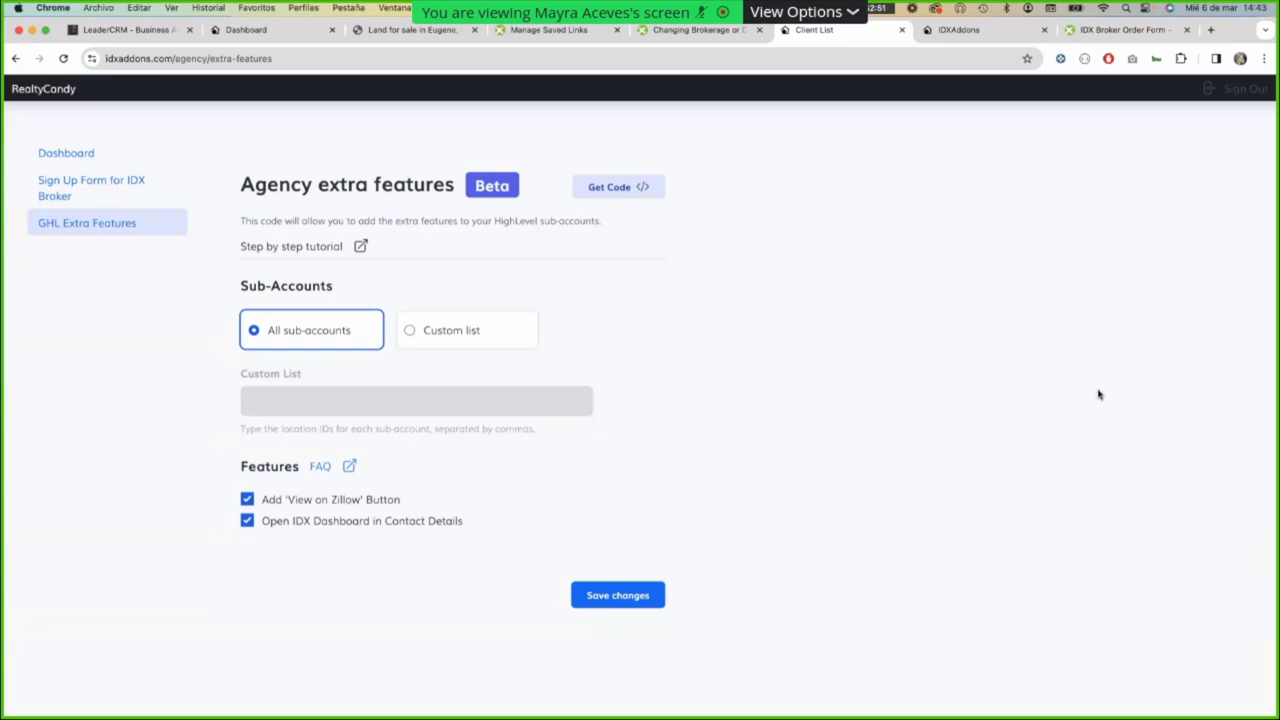
pyautogui.click(98, 156)
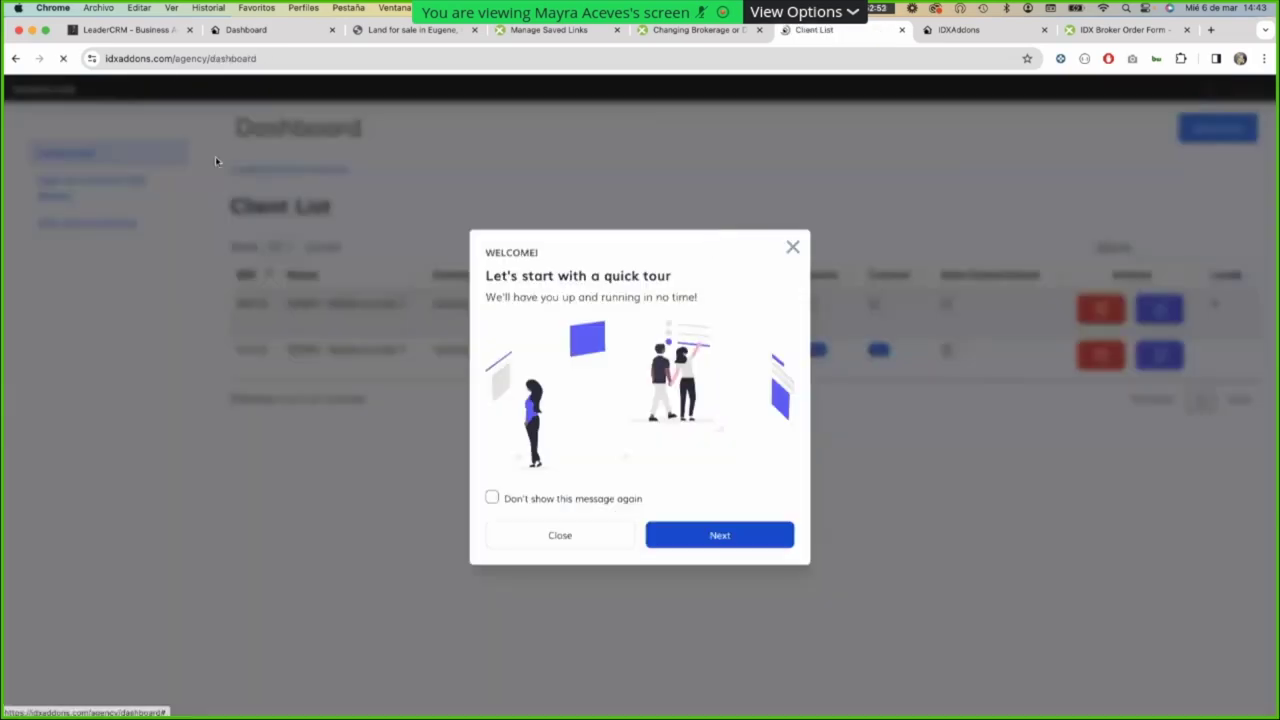
pyautogui.click(793, 247)
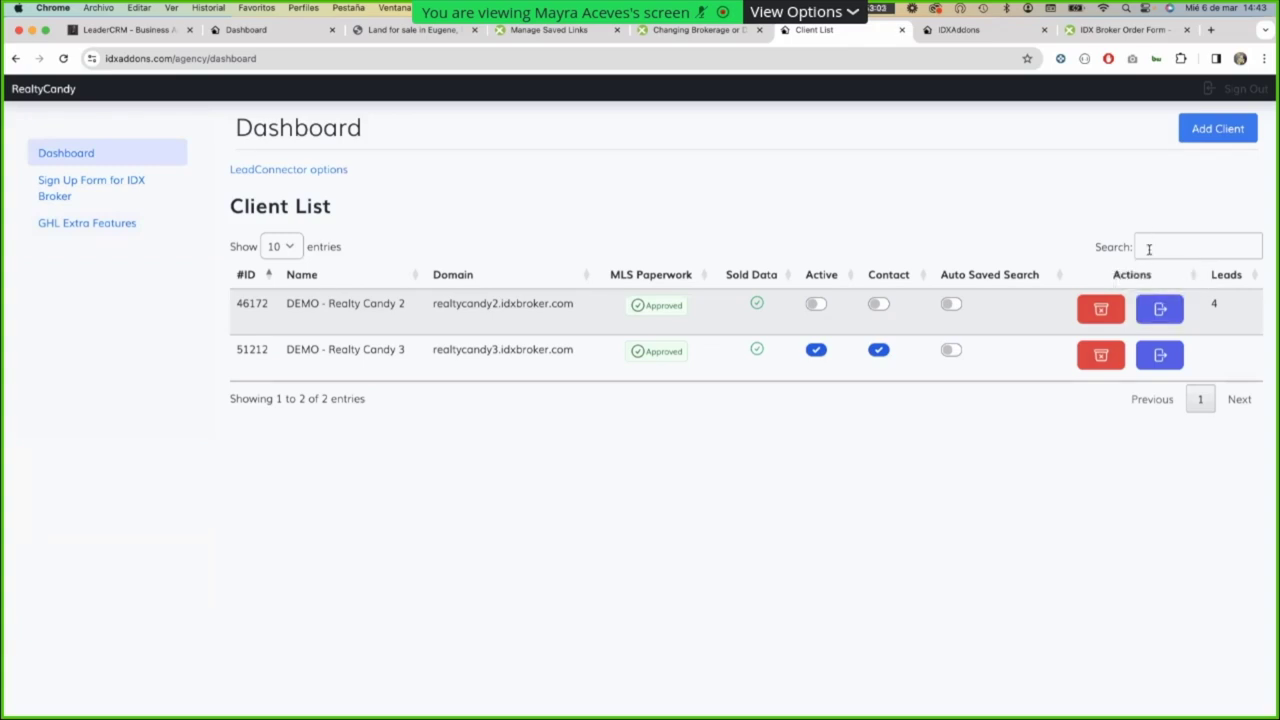
# Log in to IDXAddons as the DEMO - Realty Candy 2 client, highlight the account name and look through its dashboard
pyautogui.click(1158, 310)
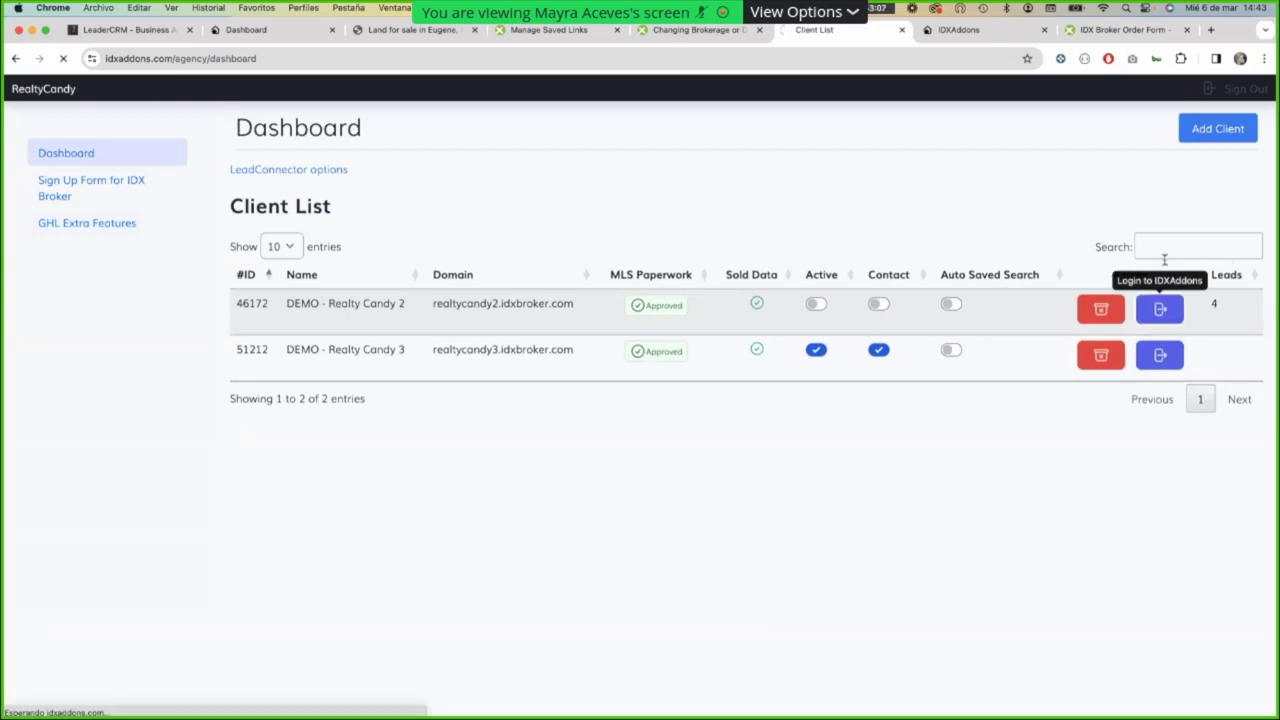
pyautogui.moveTo(1127, 127); pyautogui.dragTo(1217, 129)
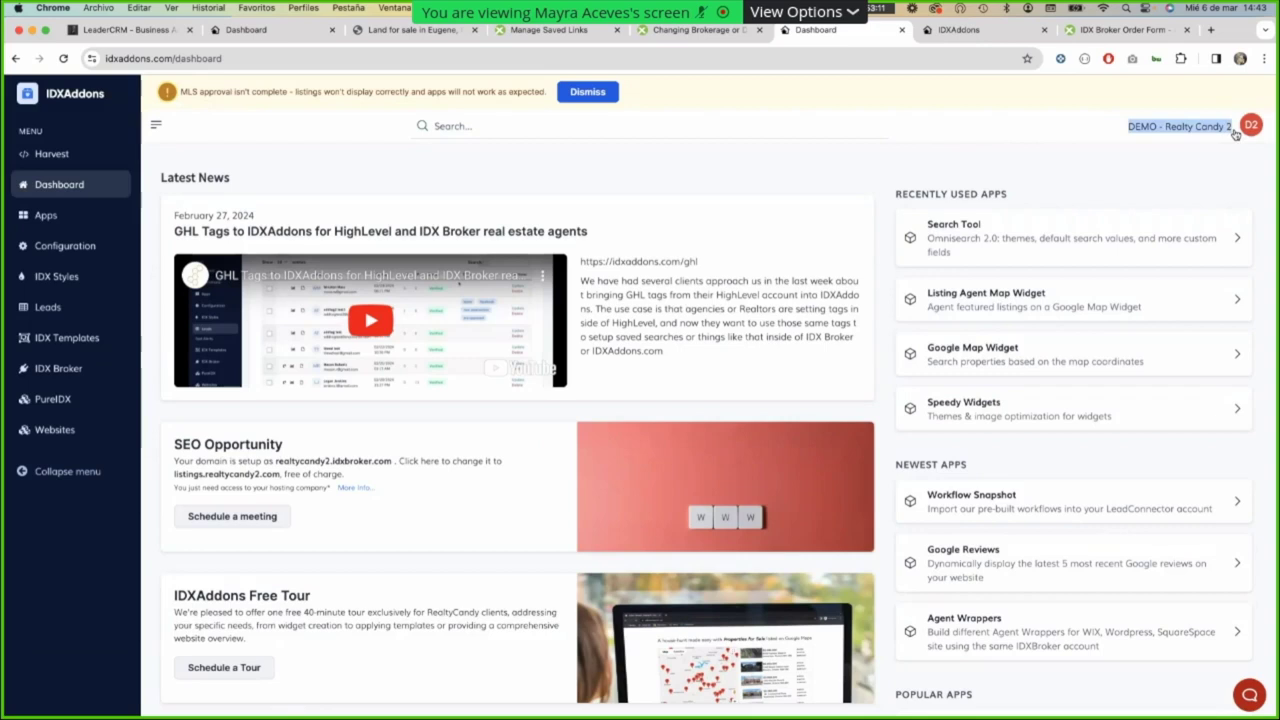
pyautogui.scroll(-5, 665, 479)
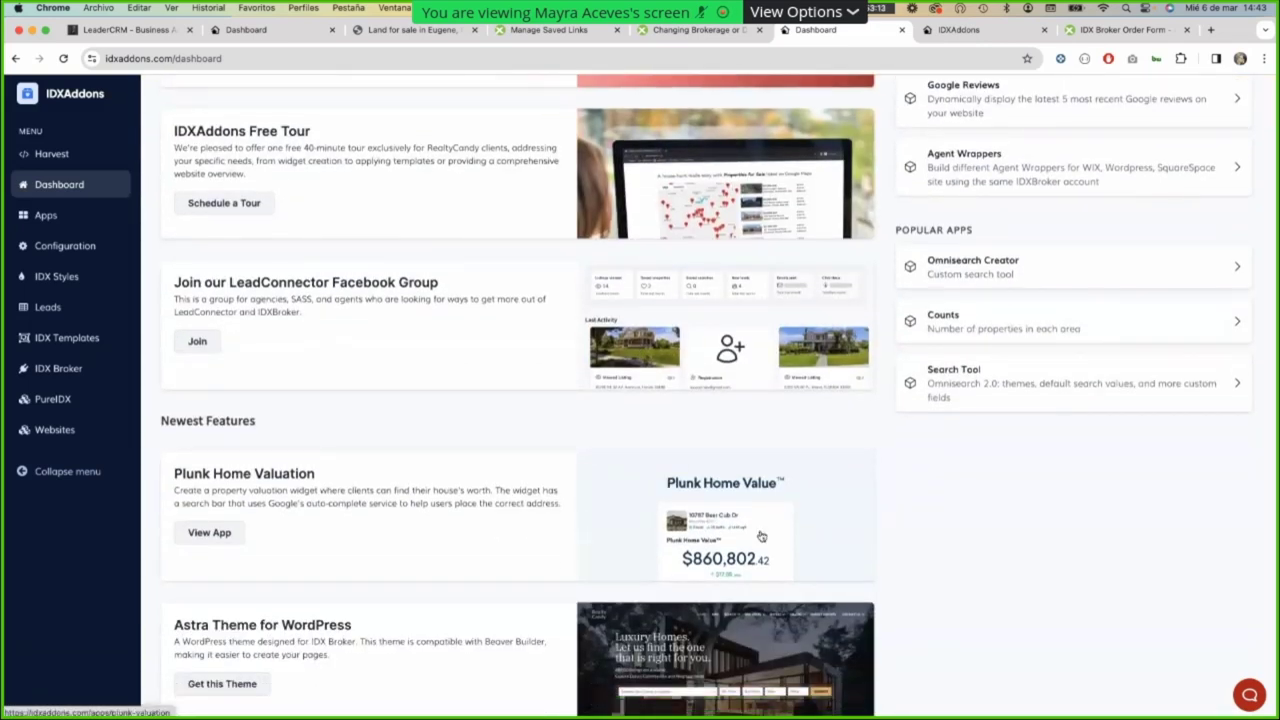
pyautogui.scroll(-1, 805, 550)
pyautogui.scroll(3, 451, 343)
pyautogui.scroll(5, 451, 343)
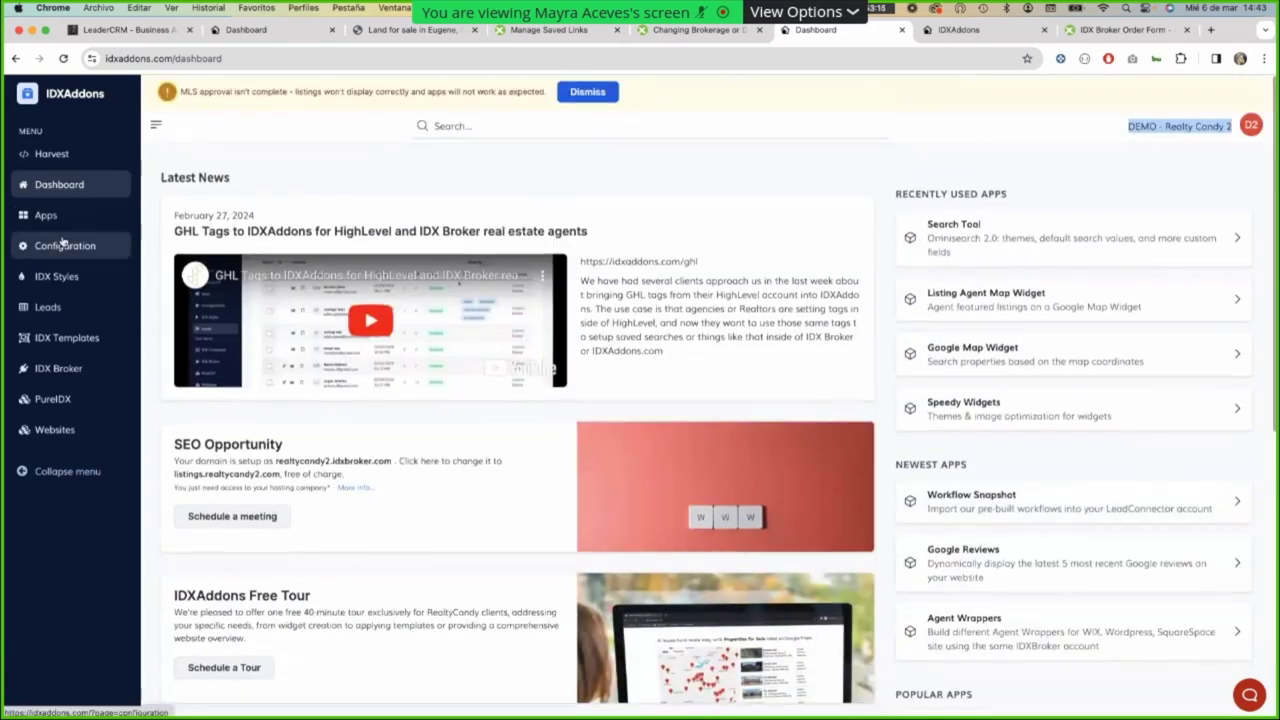
# Open the client's Apps page and look over the Agents and Team, Communities and CRM Integrations categories
pyautogui.click(80, 216)
pyautogui.scroll(-4, 834, 469)
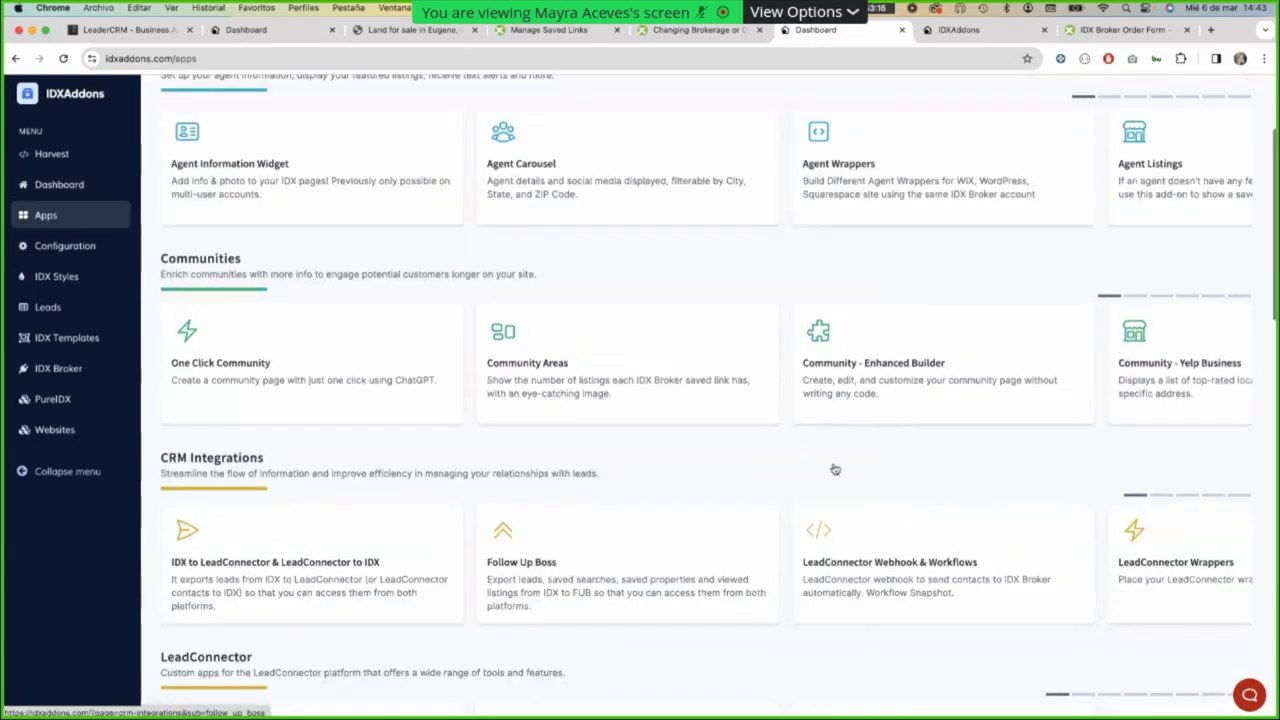
pyautogui.scroll(5, 780, 480)
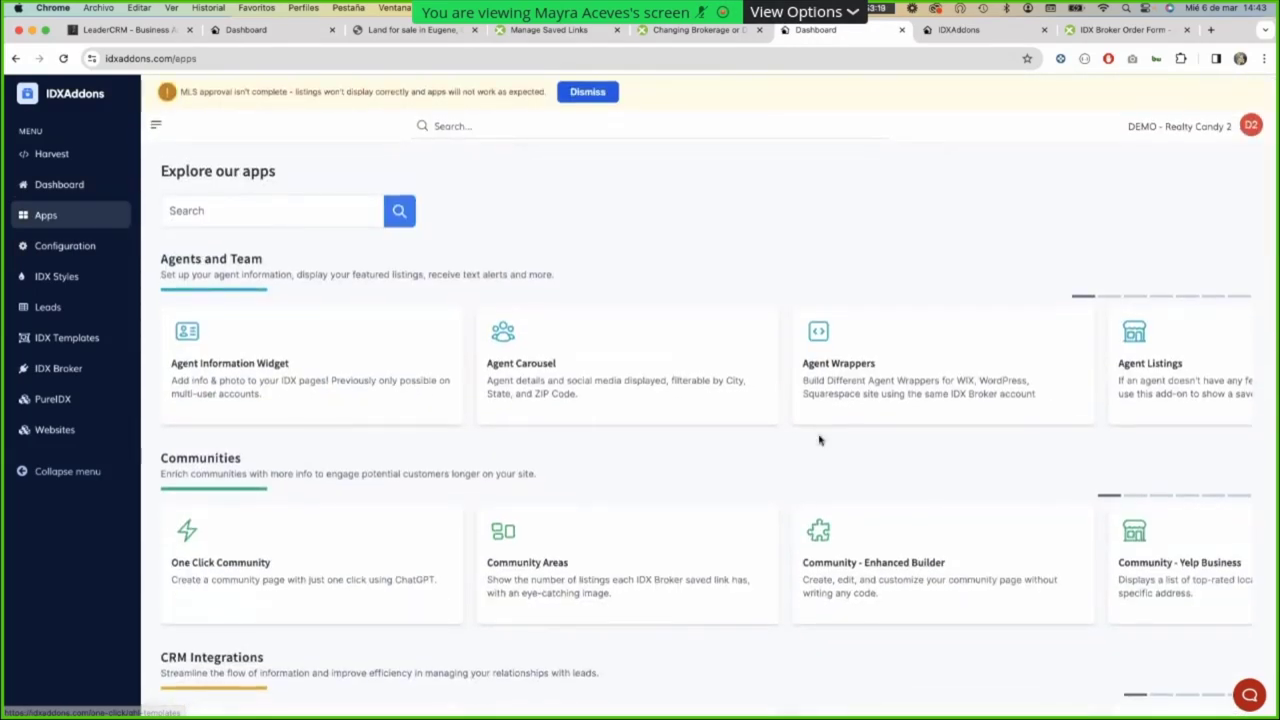